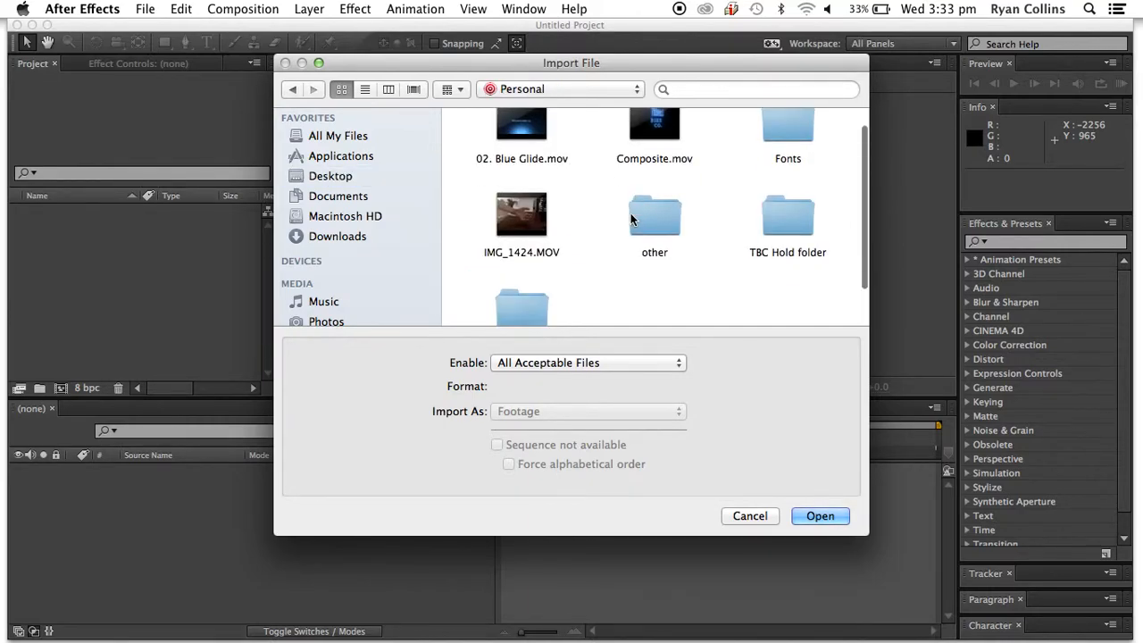
# Import IMG_1424.MOV and create a new composition from it
pyautogui.click(523, 228)
pyautogui.click(814, 518)
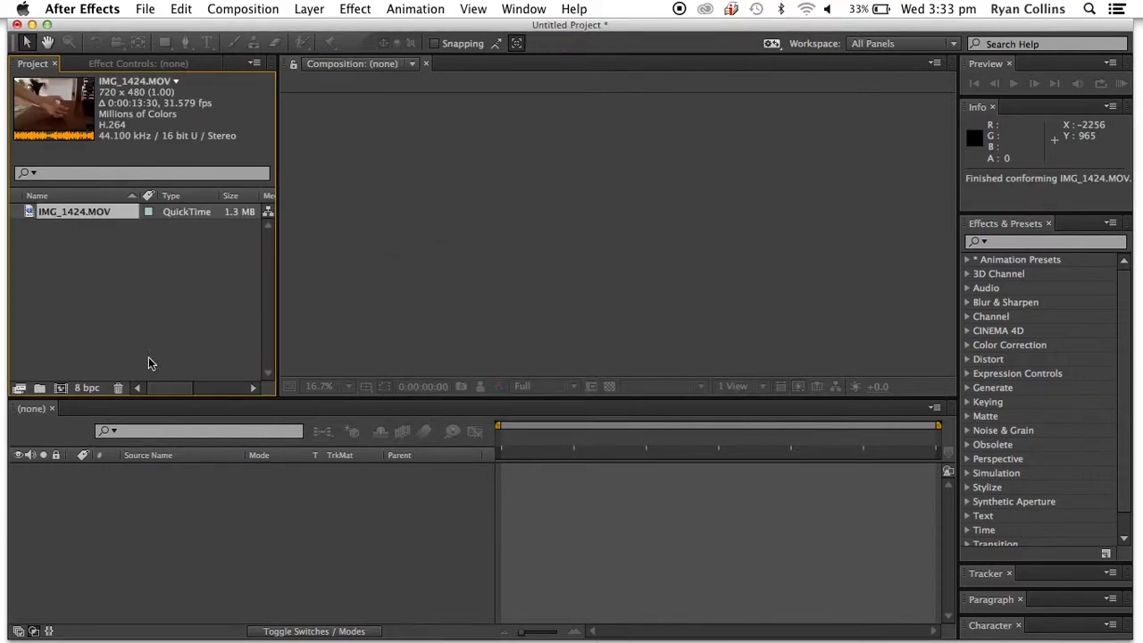
pyautogui.click(131, 304)
pyautogui.moveTo(27, 212); pyautogui.dragTo(60, 389)
# Rename the IMG_1424.MOV layer as hand
pyautogui.click(175, 468)
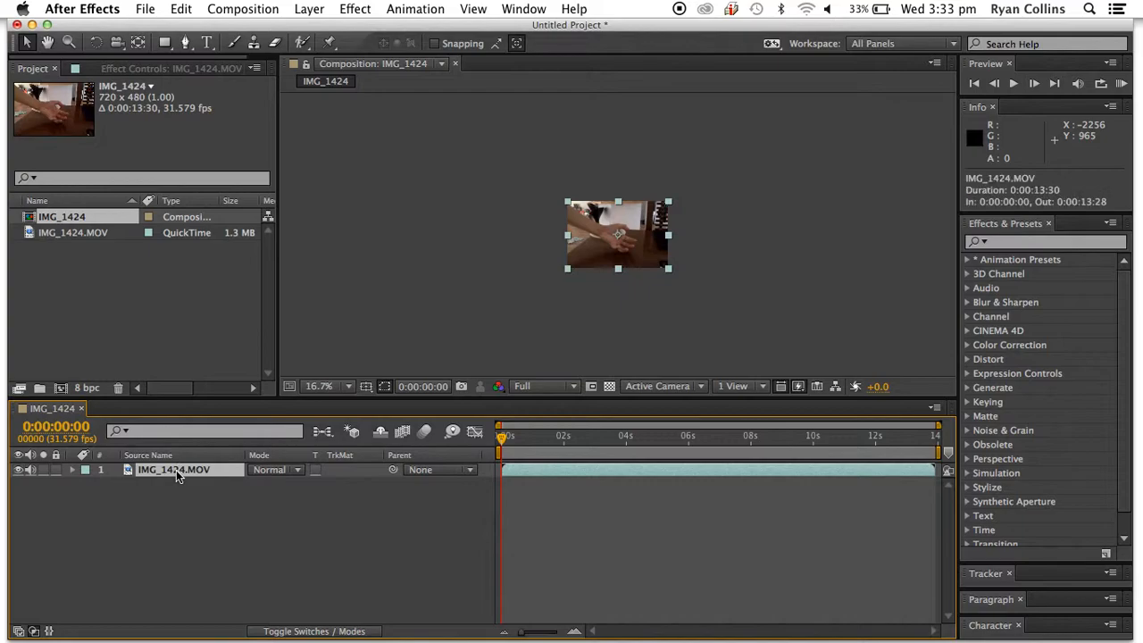
pyautogui.press('Return')
pyautogui.write('hand')
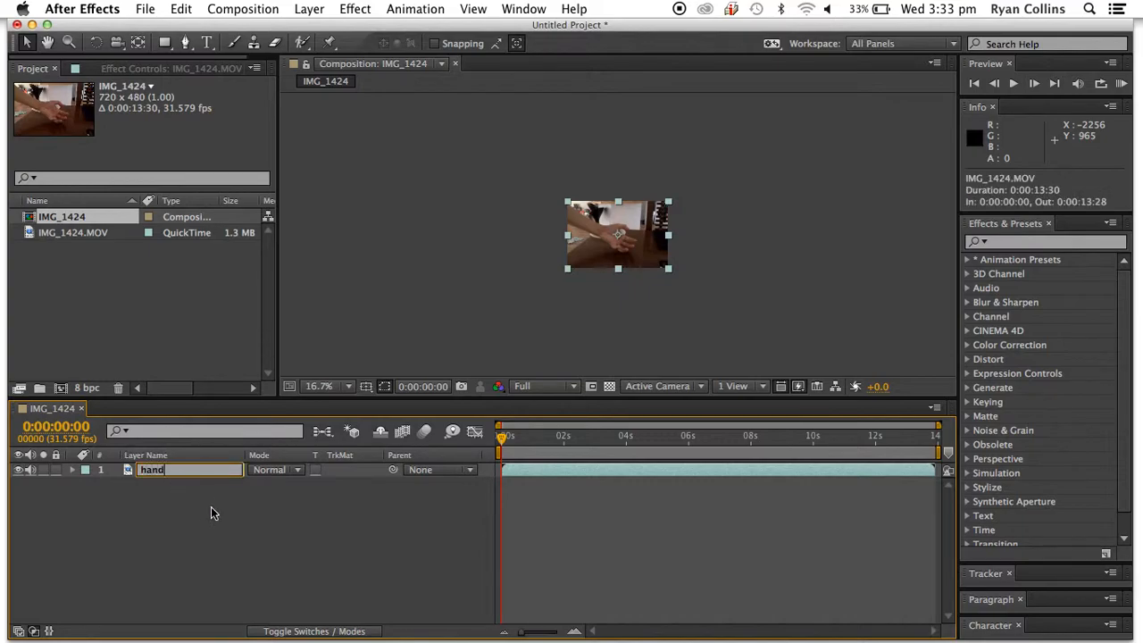
pyautogui.press('Return')
# End the work area at about 4 seconds and preview the hand footage within it
pyautogui.click(324, 386)
pyautogui.click(340, 372)
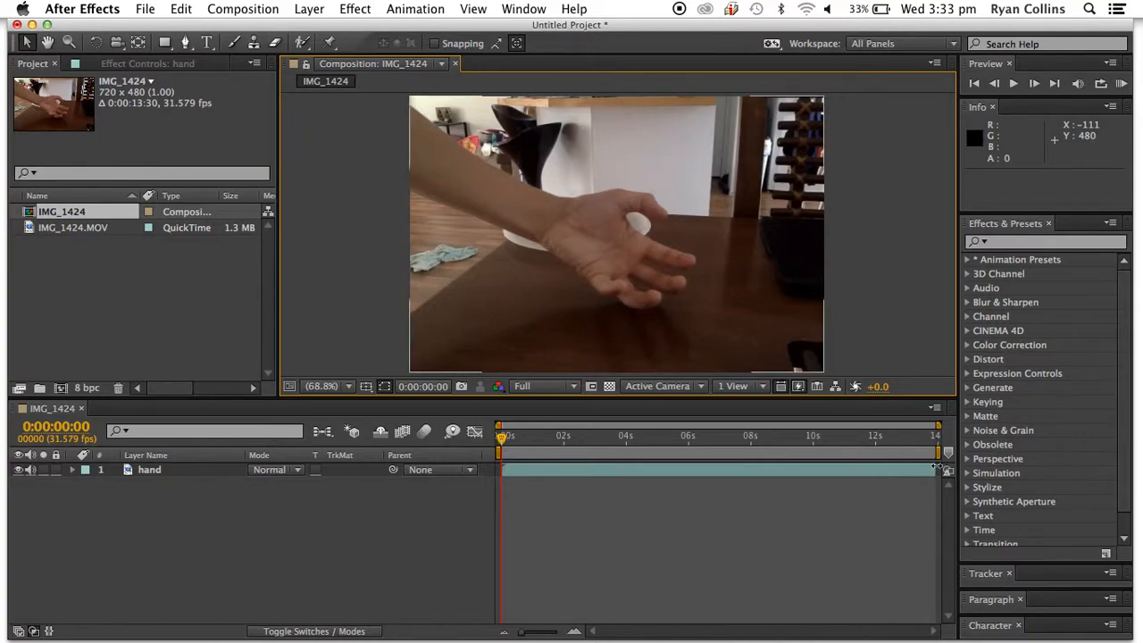
pyautogui.moveTo(937, 453); pyautogui.dragTo(632, 452)
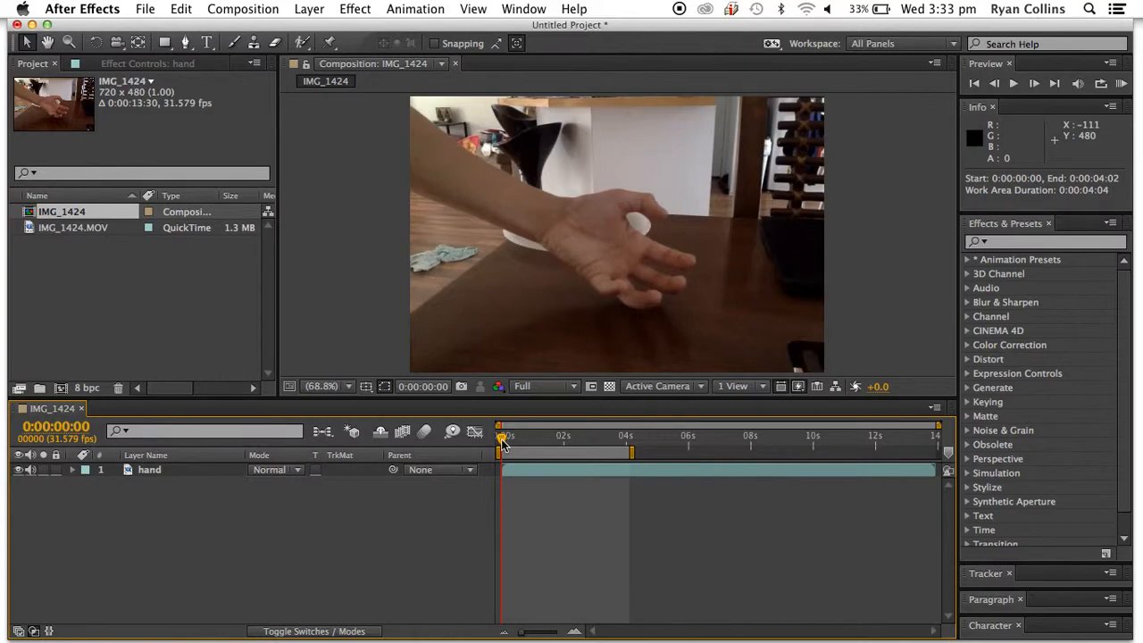
pyautogui.press('space')
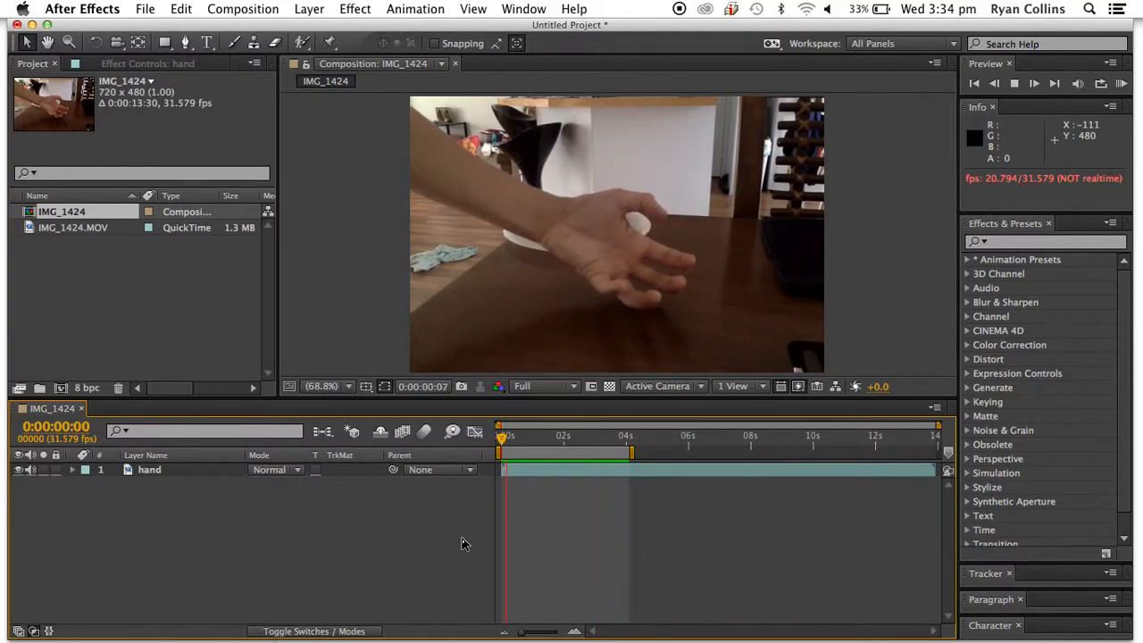
pyautogui.click(1121, 84)
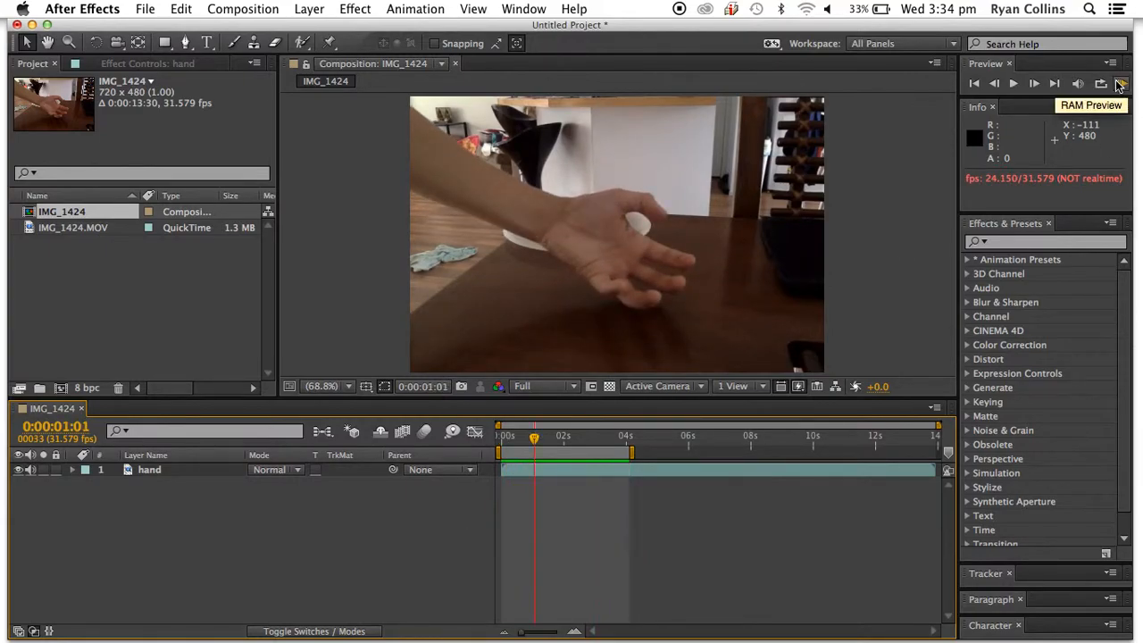
pyautogui.click(1121, 84)
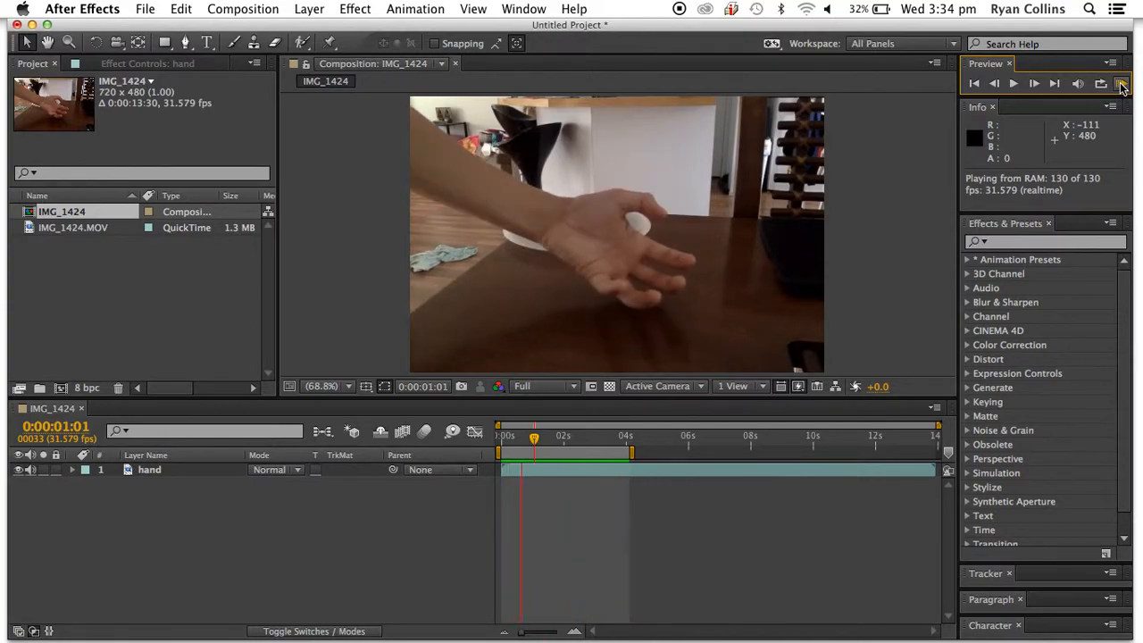
pyautogui.click(779, 533)
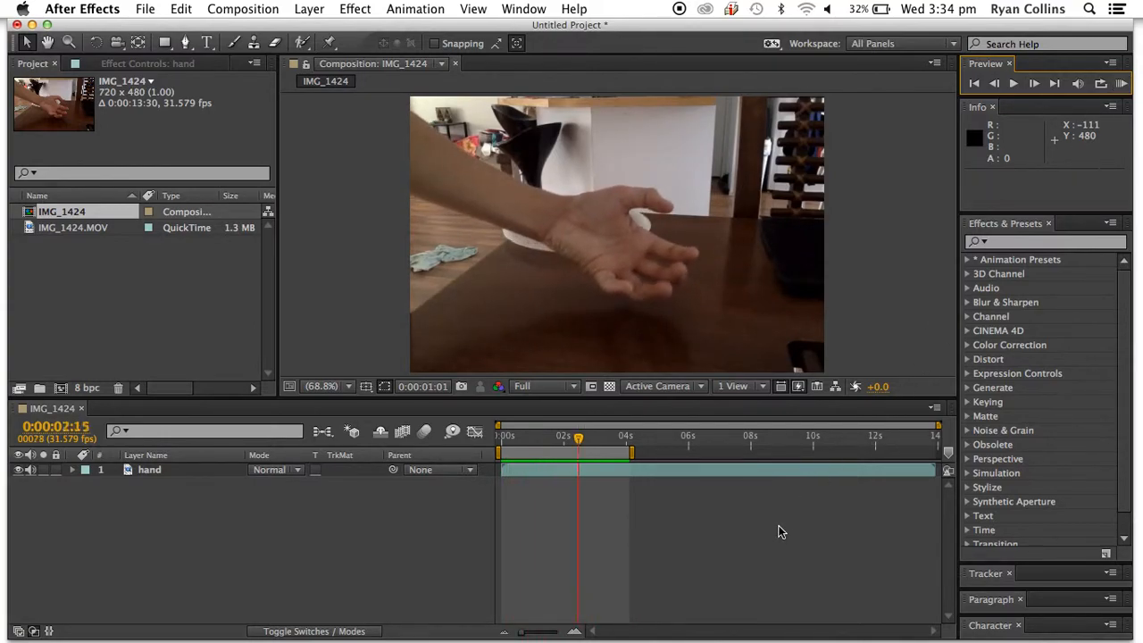
# Shift the work area to run from about 2 to 6 seconds and preview that section
pyautogui.moveTo(502, 452); pyautogui.dragTo(569, 454)
pyautogui.press('space')
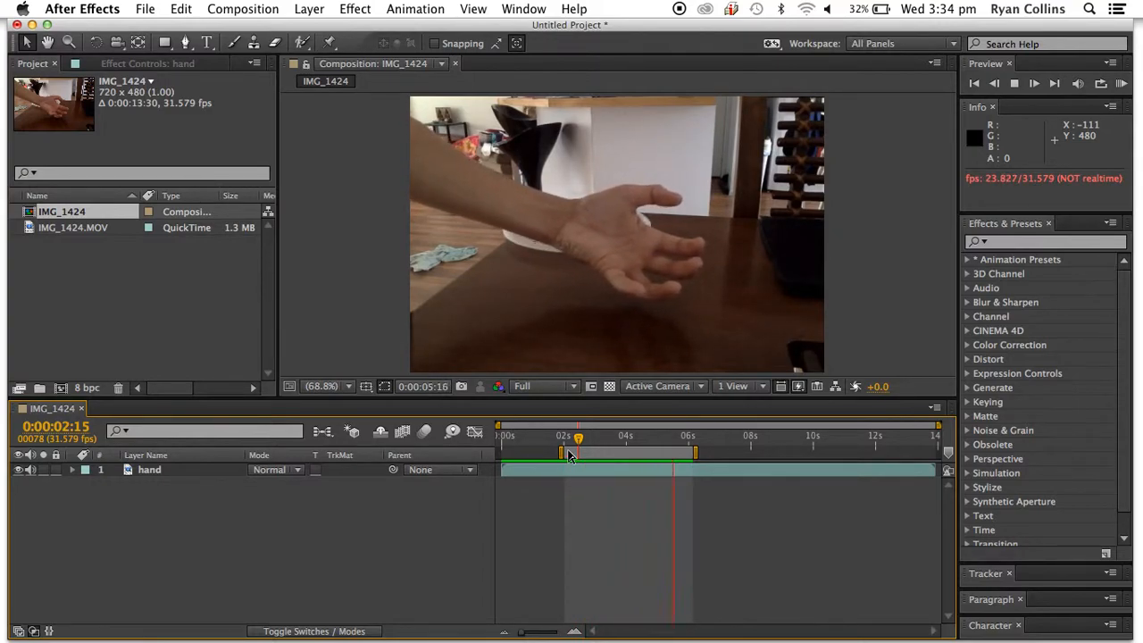
pyautogui.press('space')
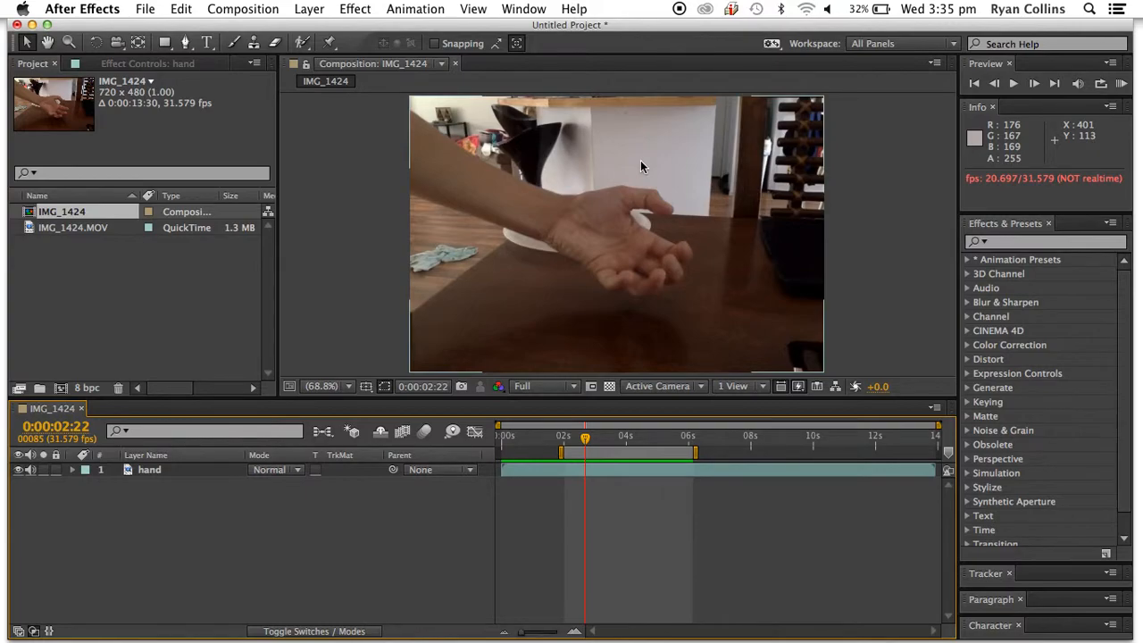
pyautogui.scroll(2, 640, 160)
pyautogui.scroll(-1, 640, 160)
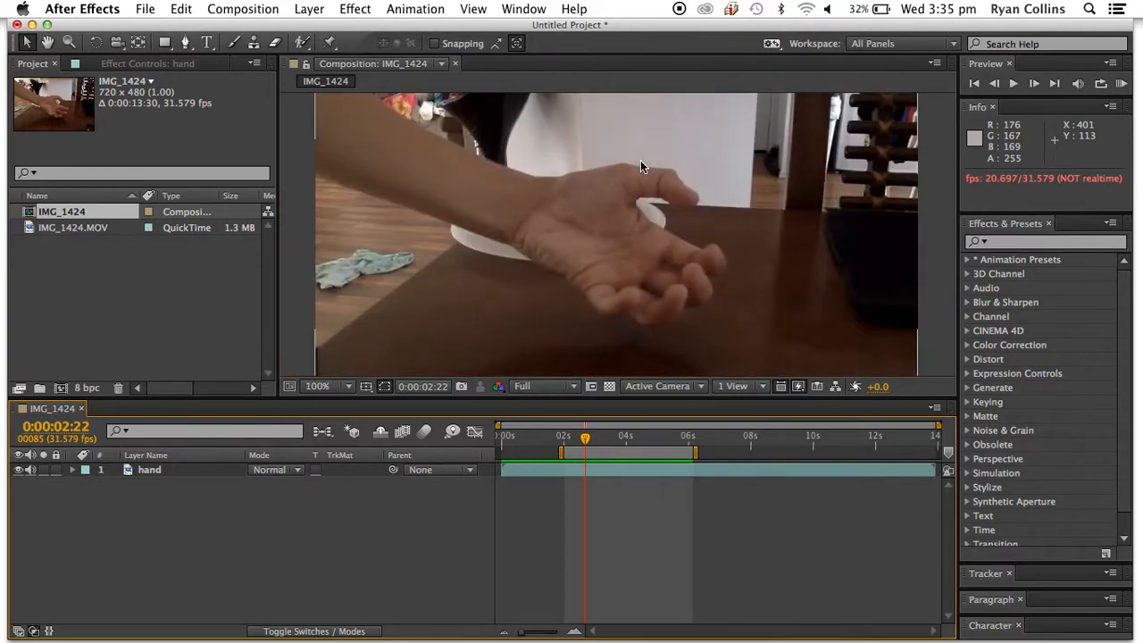
pyautogui.scroll(1, 640, 167)
# Import Smoke_Loop.mov from the Portal.INFO folder inside VFX Hold Folder's After effects Projects folder
pyautogui.doubleClick(38, 319)
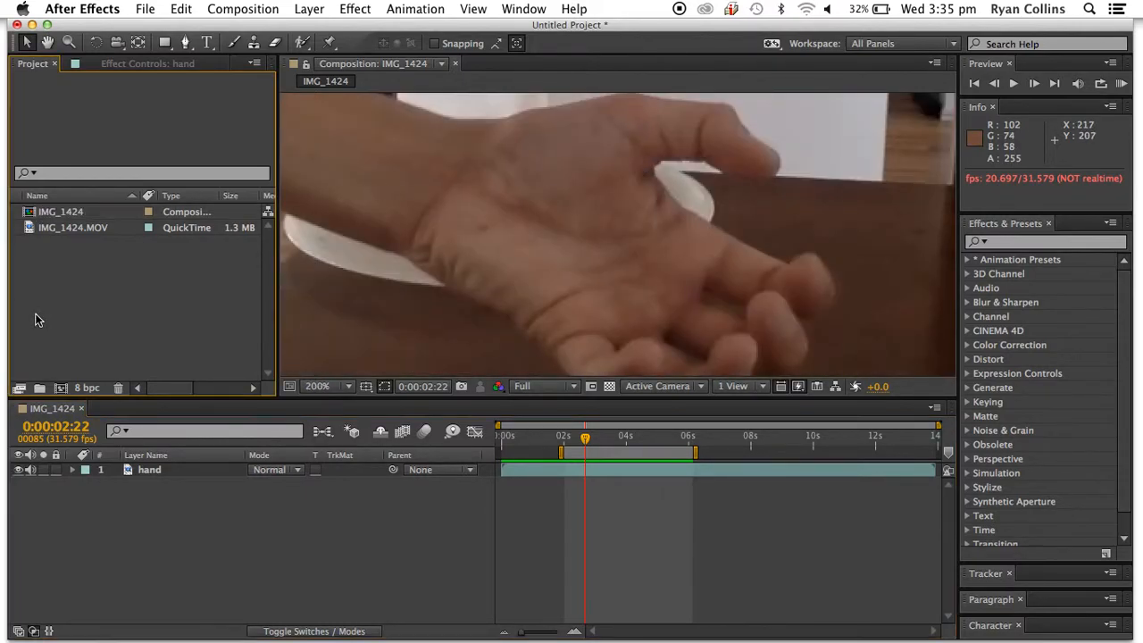
pyautogui.scroll(-2, 559, 190)
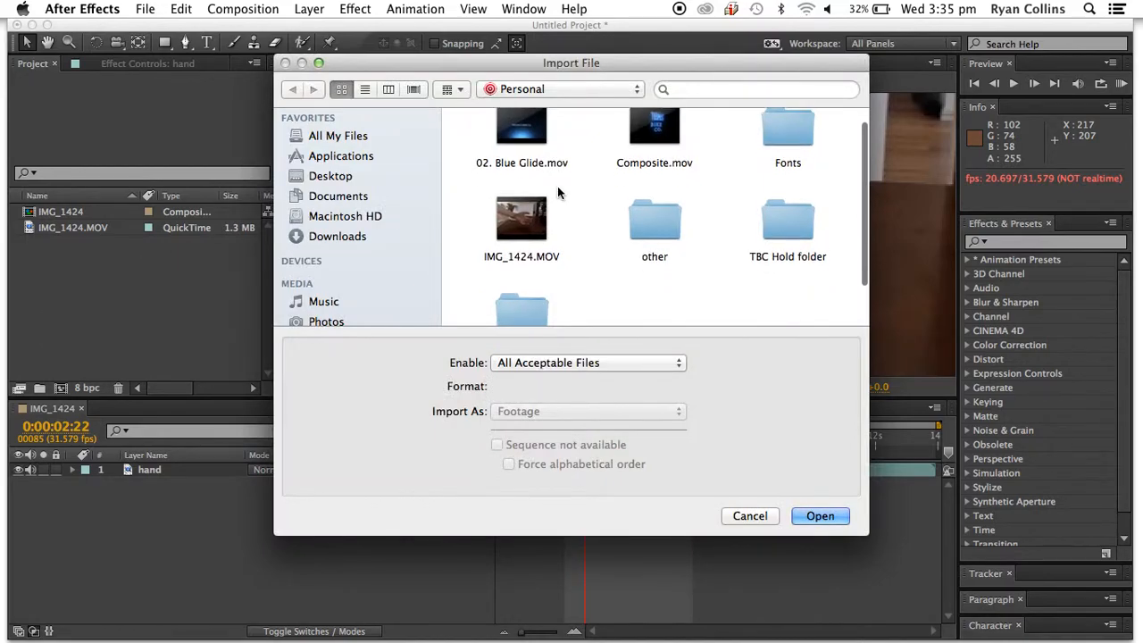
pyautogui.doubleClick(524, 261)
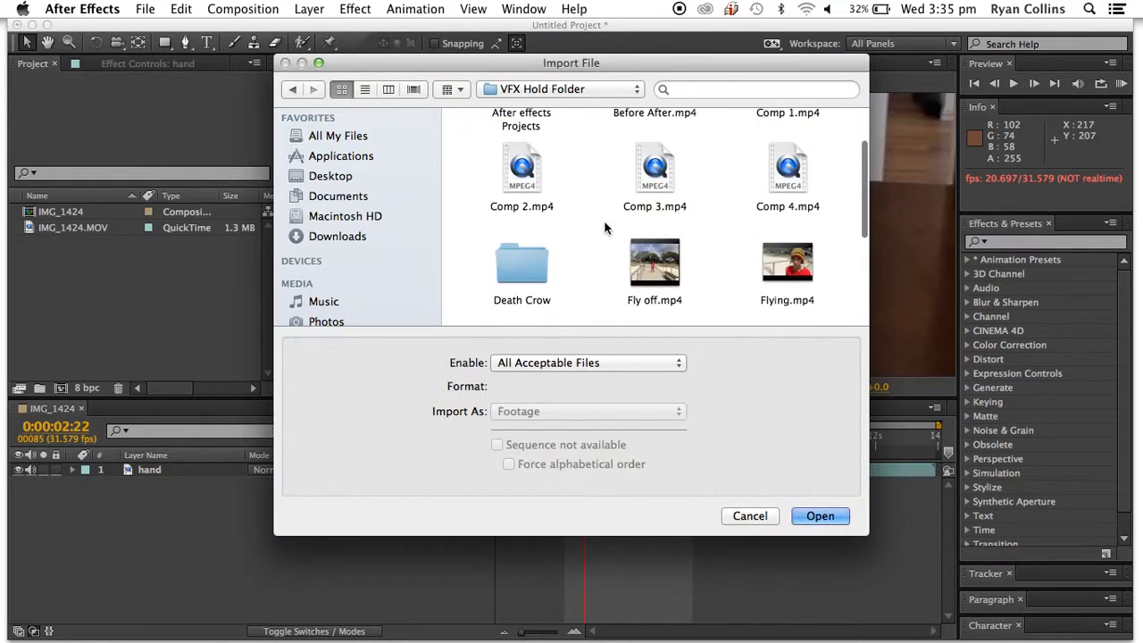
pyautogui.scroll(2, 601, 223)
pyautogui.doubleClick(536, 156)
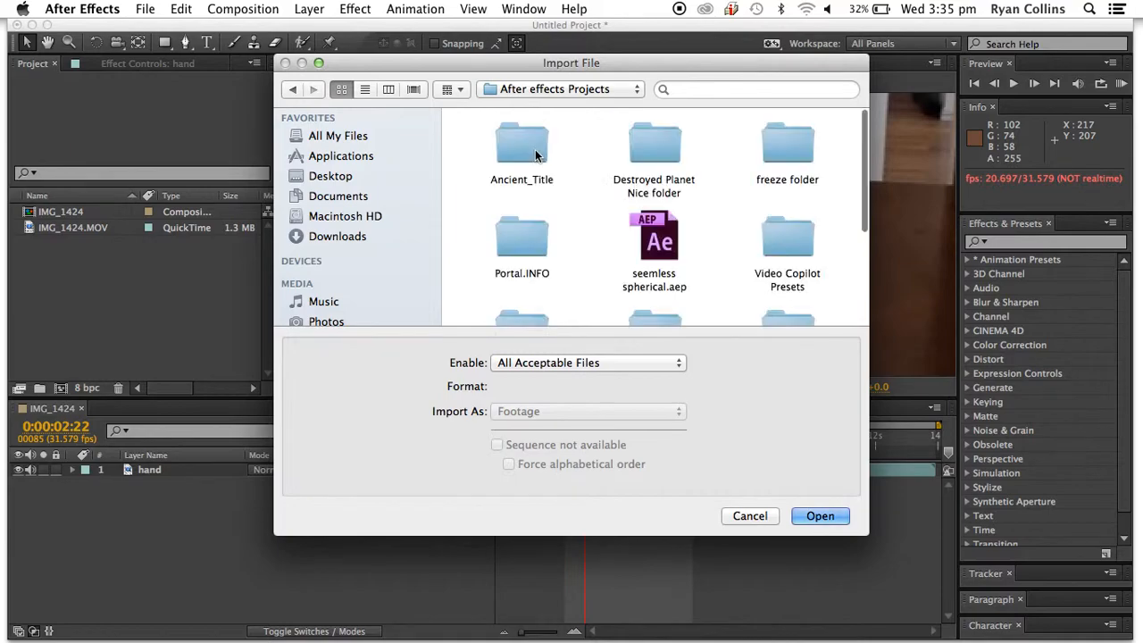
pyautogui.scroll(-1, 667, 152)
pyautogui.doubleClick(522, 185)
pyautogui.click(645, 236)
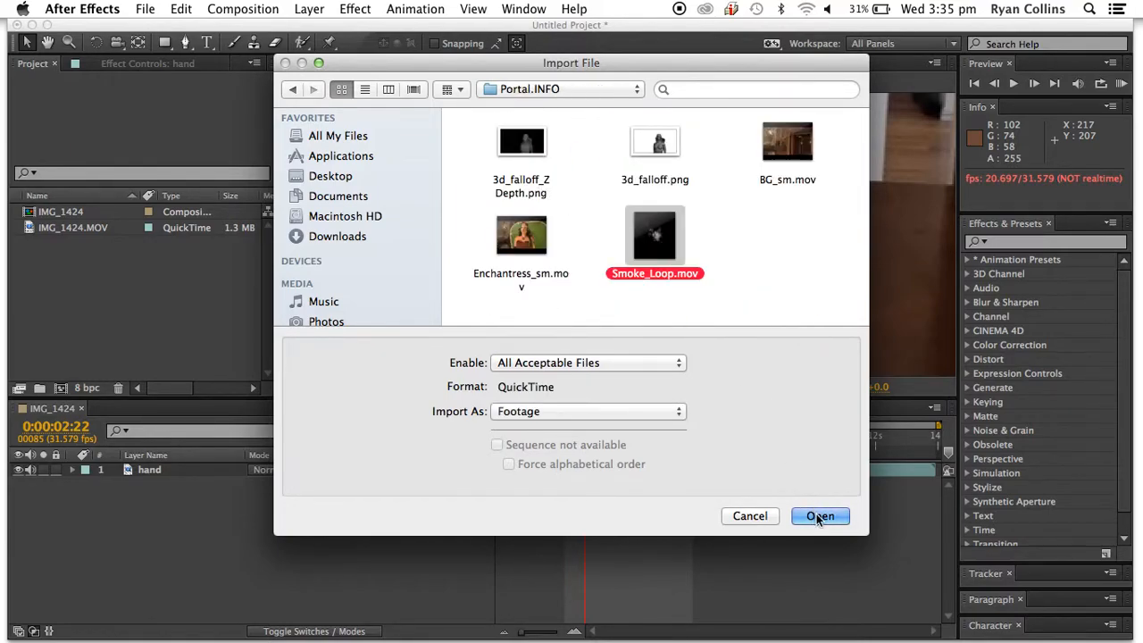
pyautogui.click(818, 518)
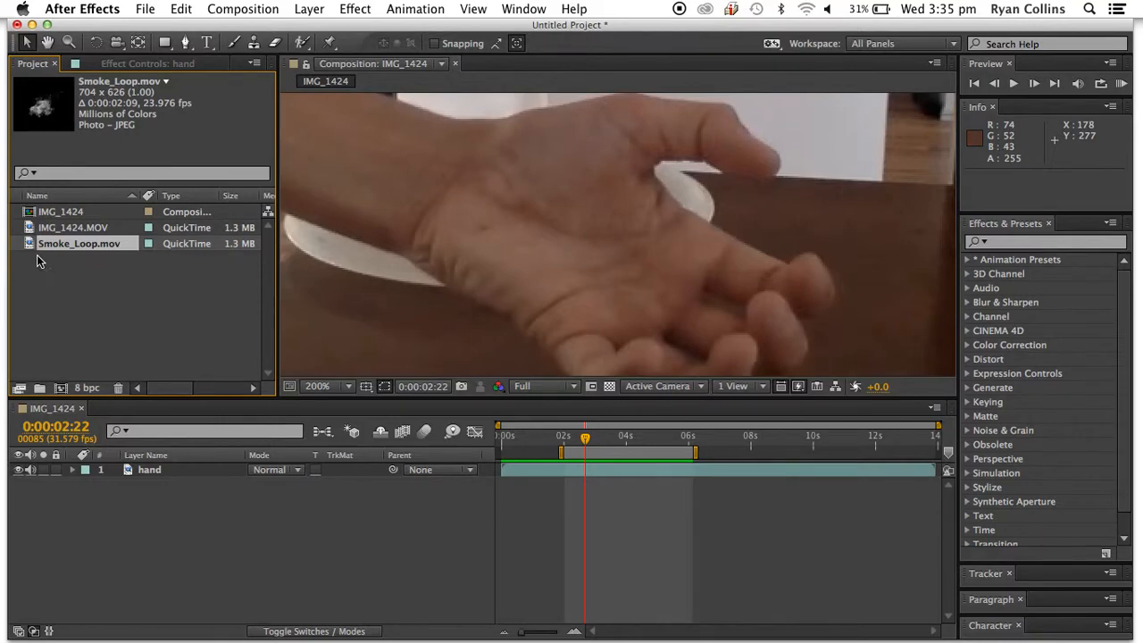
# Add Smoke_Loop.mov above the hand layer and move the current time to 0:00:01:14 to view the smoke
pyautogui.moveTo(27, 248); pyautogui.dragTo(346, 470)
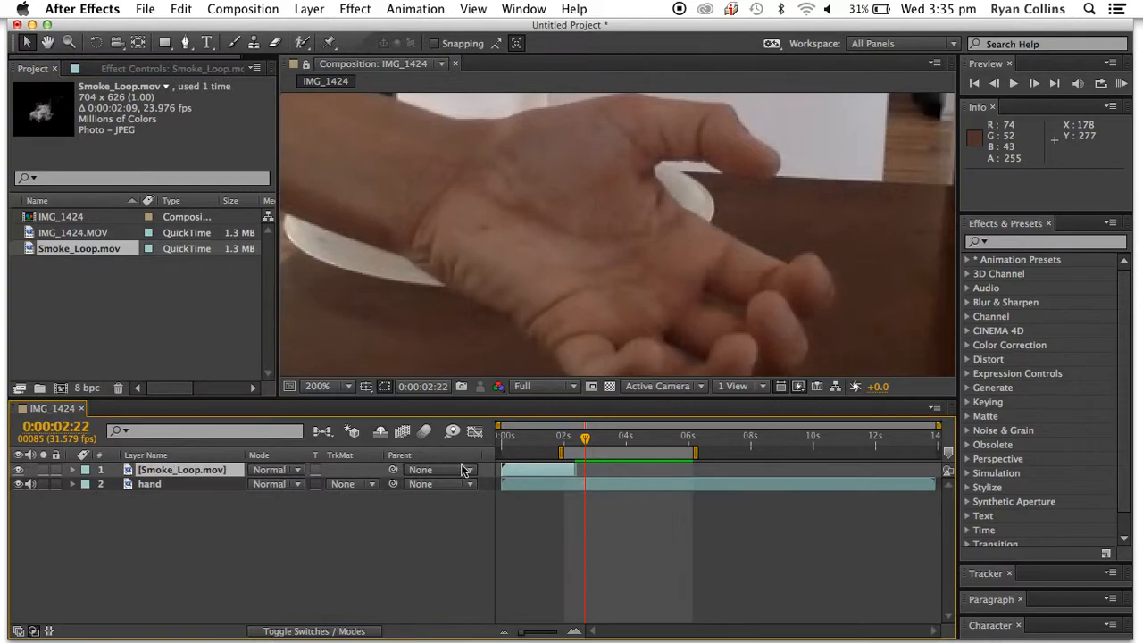
pyautogui.moveTo(585, 438); pyautogui.dragTo(547, 426)
pyautogui.scroll(-1, 575, 244)
pyautogui.scroll(-2, 573, 239)
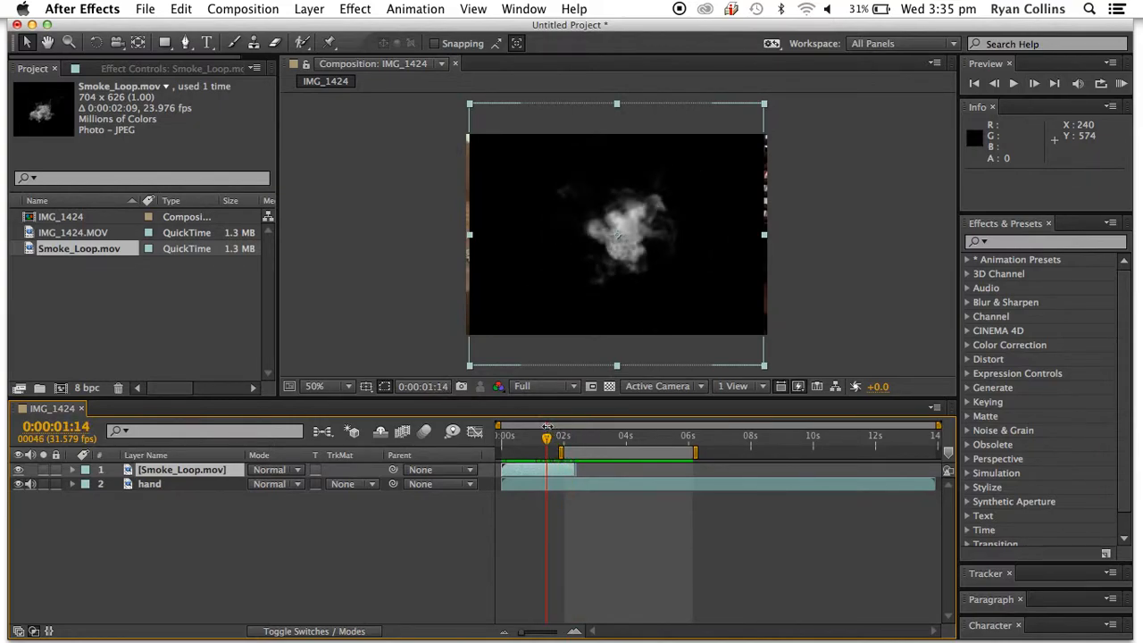
# Delete the Smoke_Loop.mov layer from the composition
pyautogui.click(171, 485)
pyautogui.click(170, 471)
pyautogui.press('Delete')
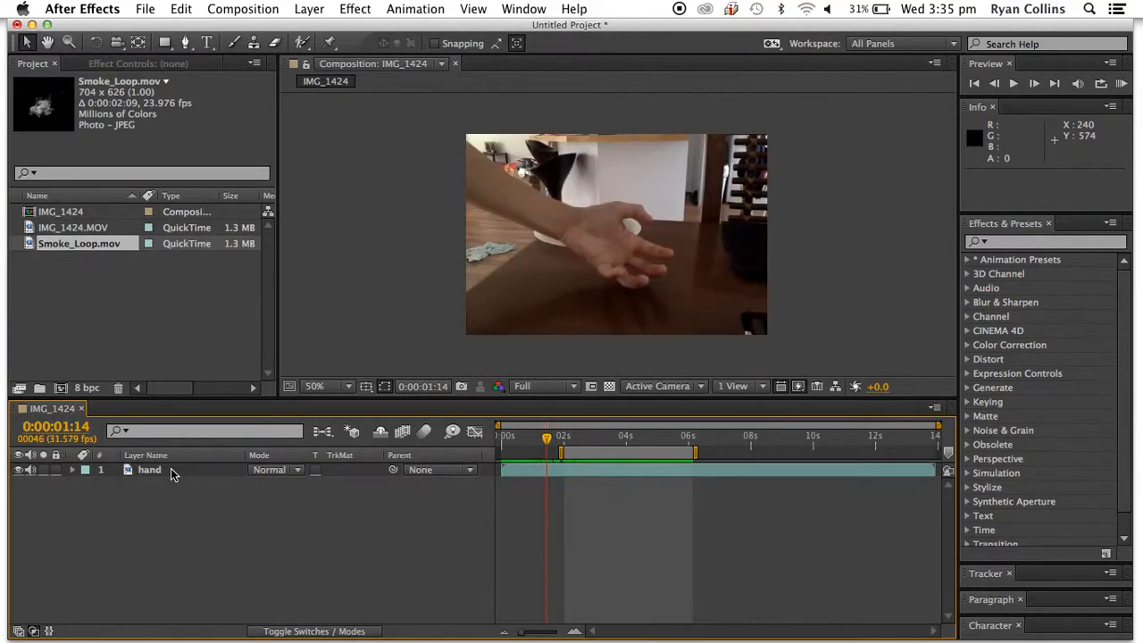
# Set the Smoke_Loop.mov footage interpretation to loop 50 times
pyautogui.click(42, 251)
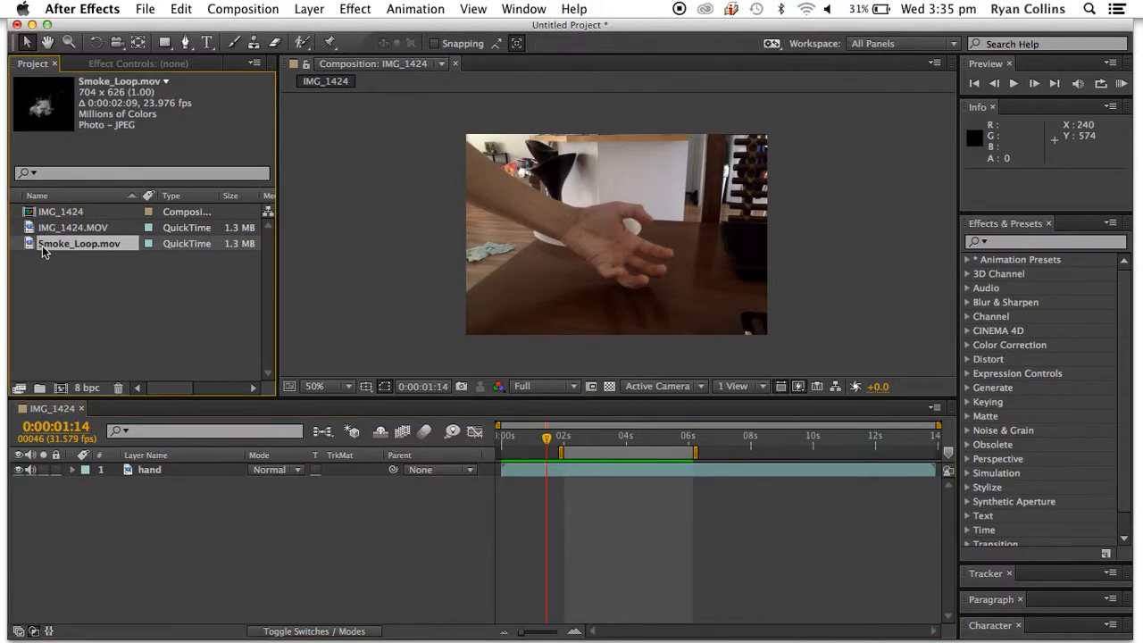
pyautogui.rightClick(43, 251)
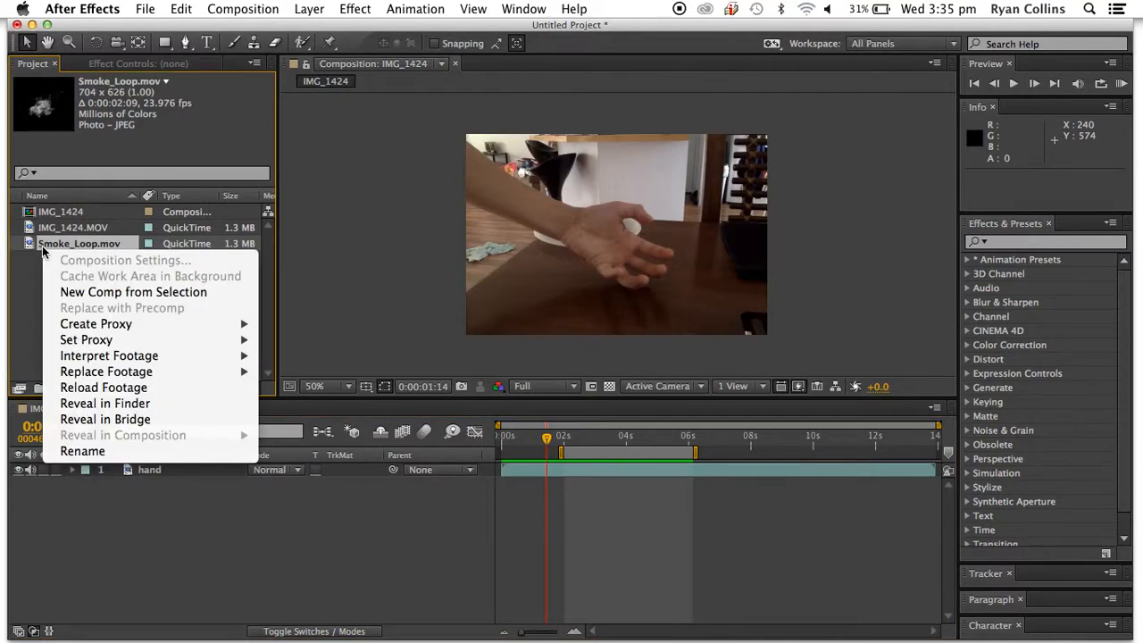
pyautogui.moveTo(112, 357)
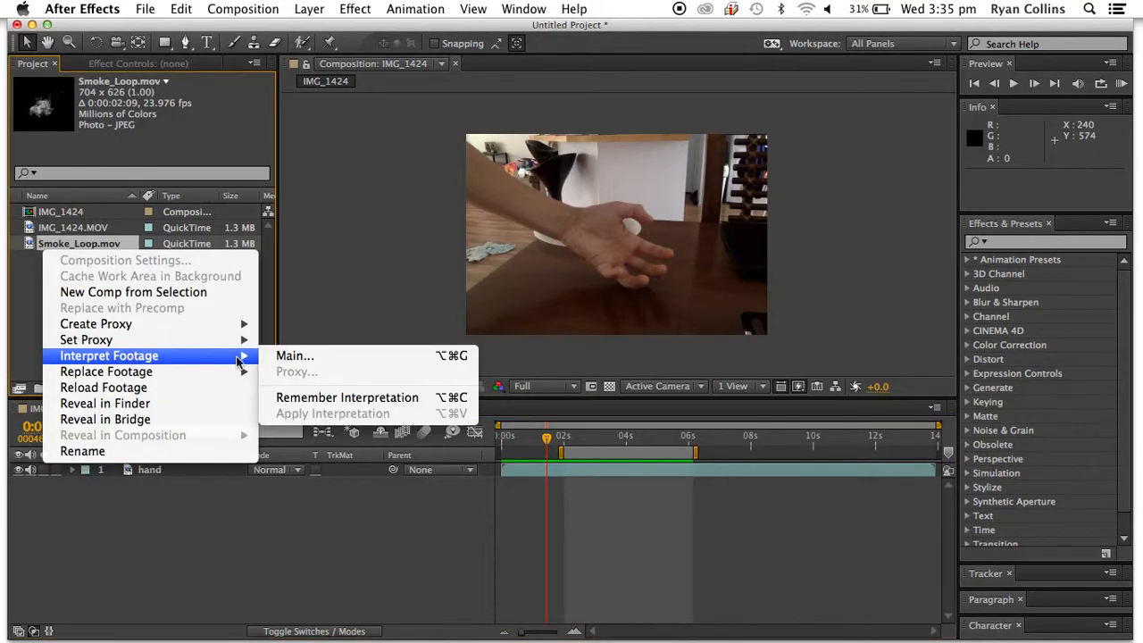
pyautogui.click(288, 356)
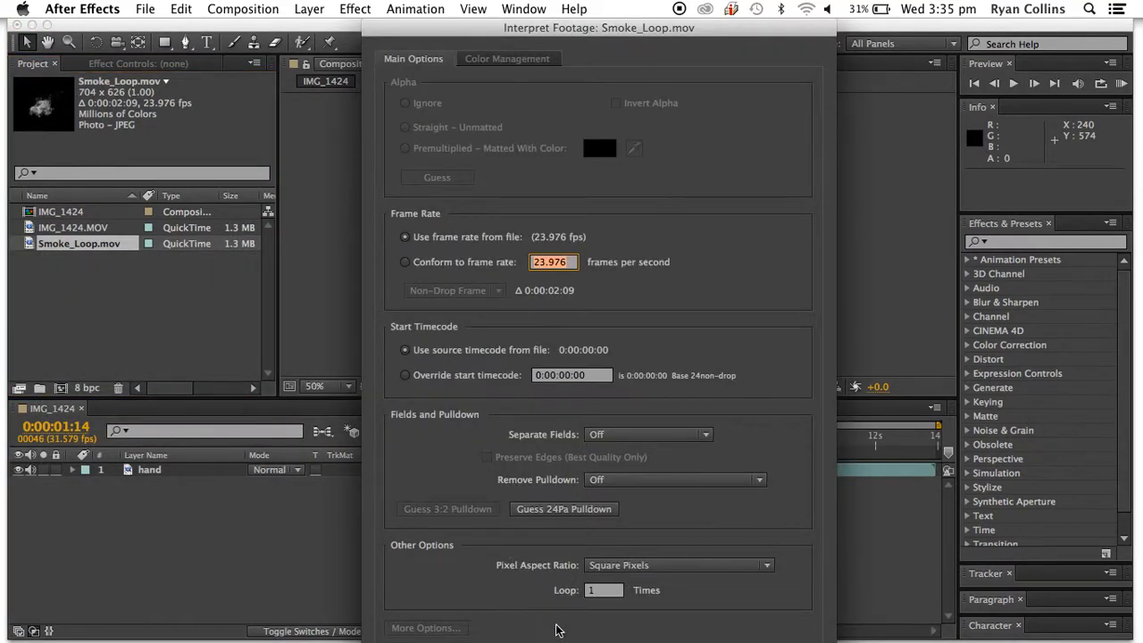
pyautogui.click(585, 591)
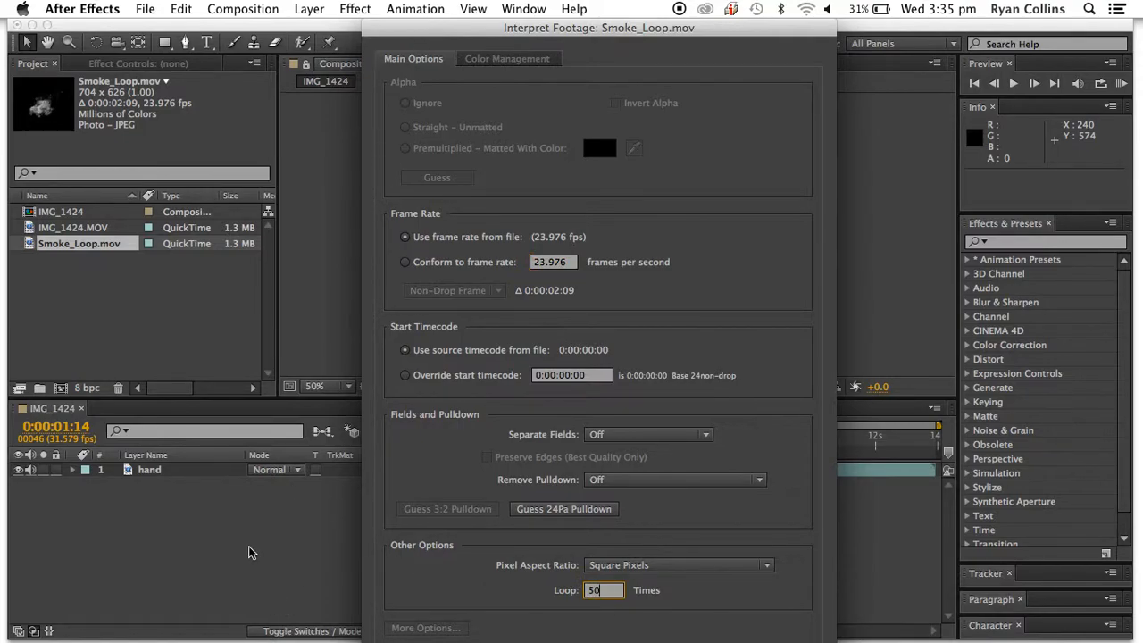
pyautogui.press('Return')
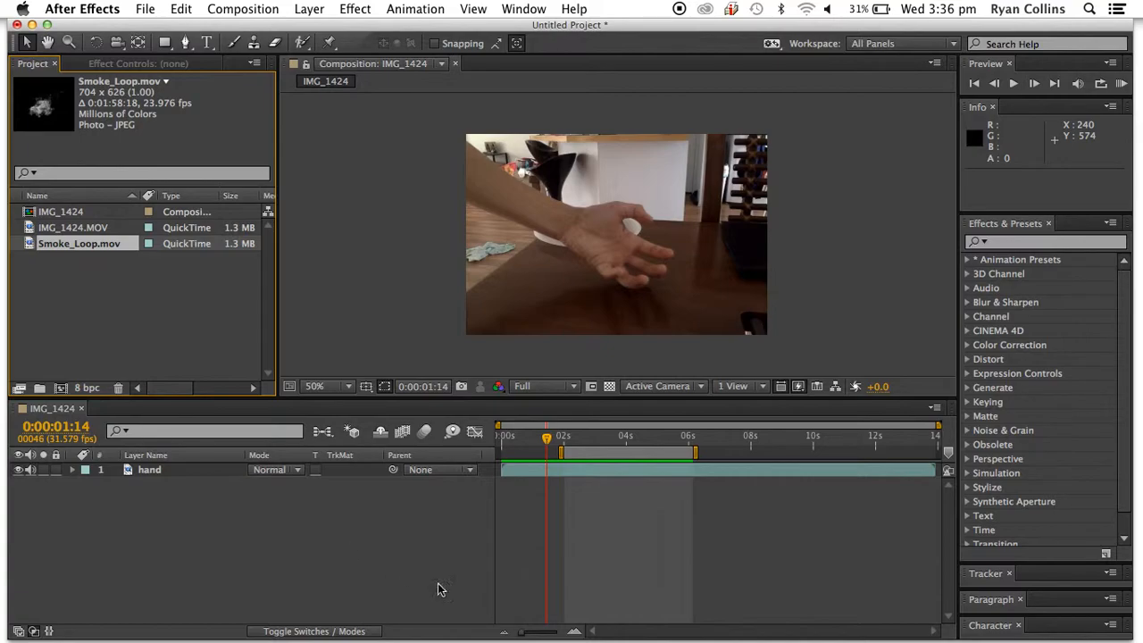
# Add the looped Smoke_Loop.mov above the hand layer and rename its layer as Fire
pyautogui.click(29, 238)
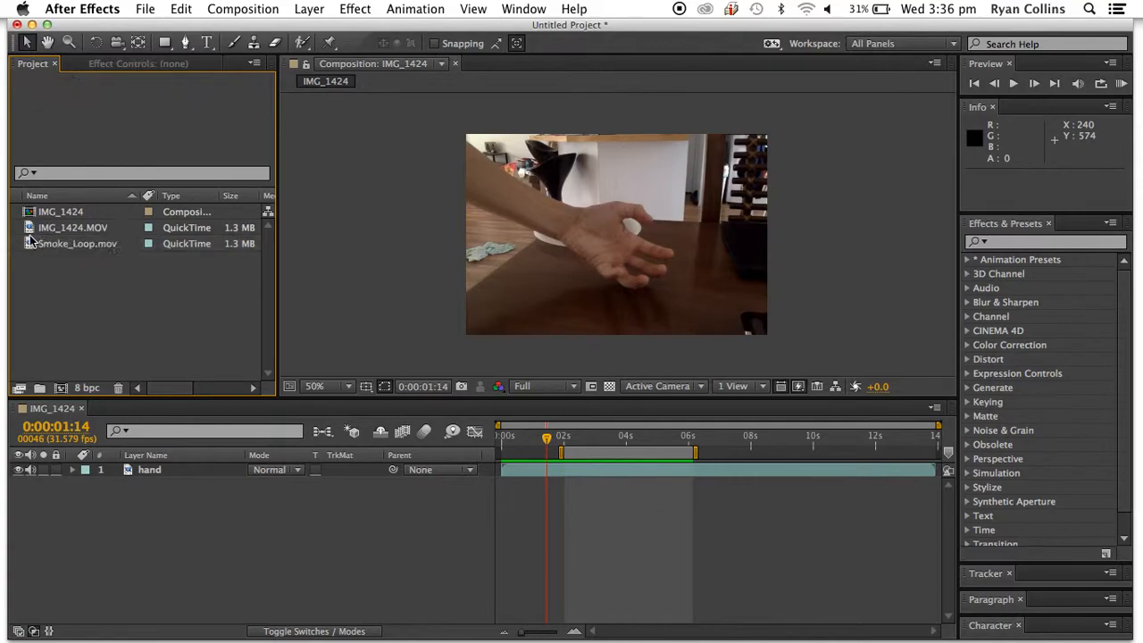
pyautogui.moveTo(30, 241); pyautogui.dragTo(140, 469)
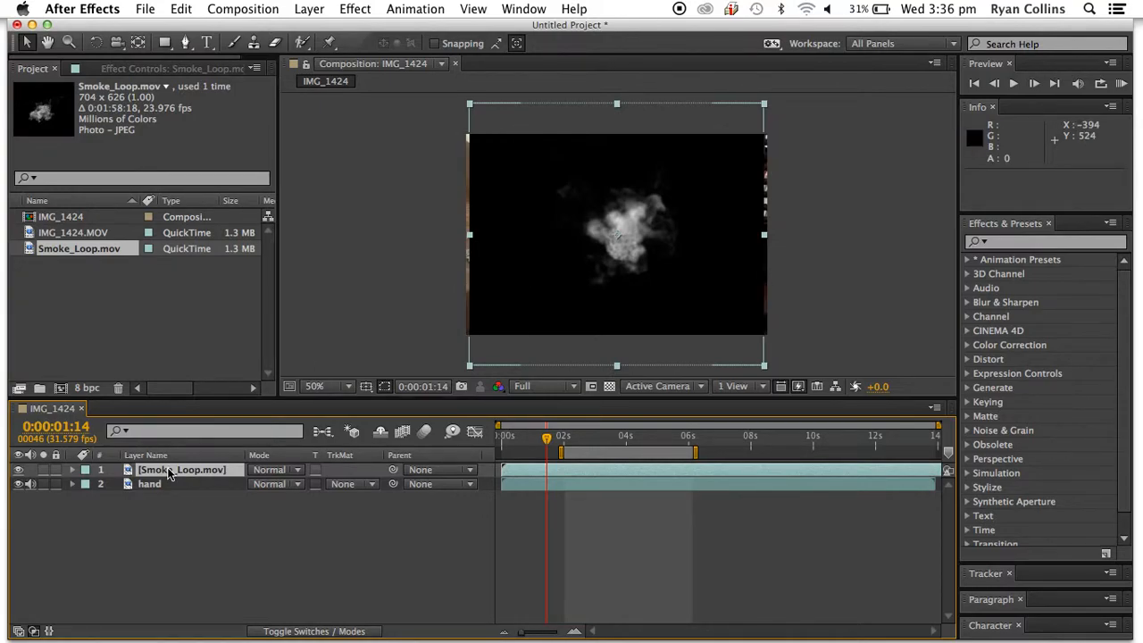
pyautogui.rightClick(168, 475)
pyautogui.click(168, 470)
pyautogui.press('Return')
pyautogui.write('Fire')
pyautogui.press('Return')
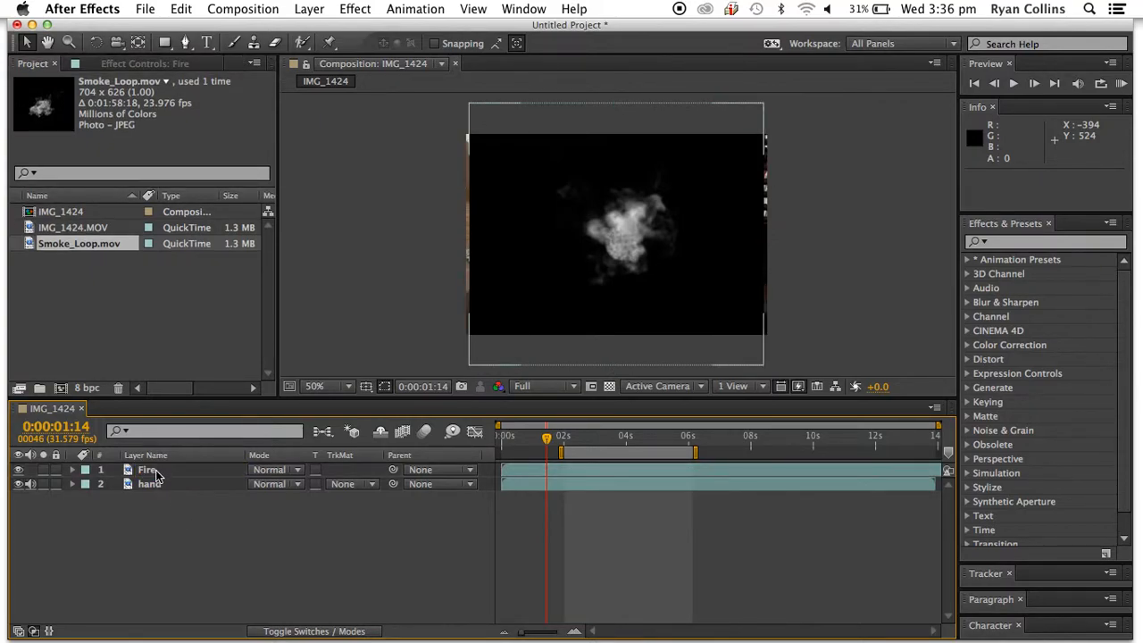
# Fit the Fire layer to the composition's dimensions
pyautogui.click(155, 474)
pyautogui.click(309, 9)
pyautogui.moveTo(366, 185)
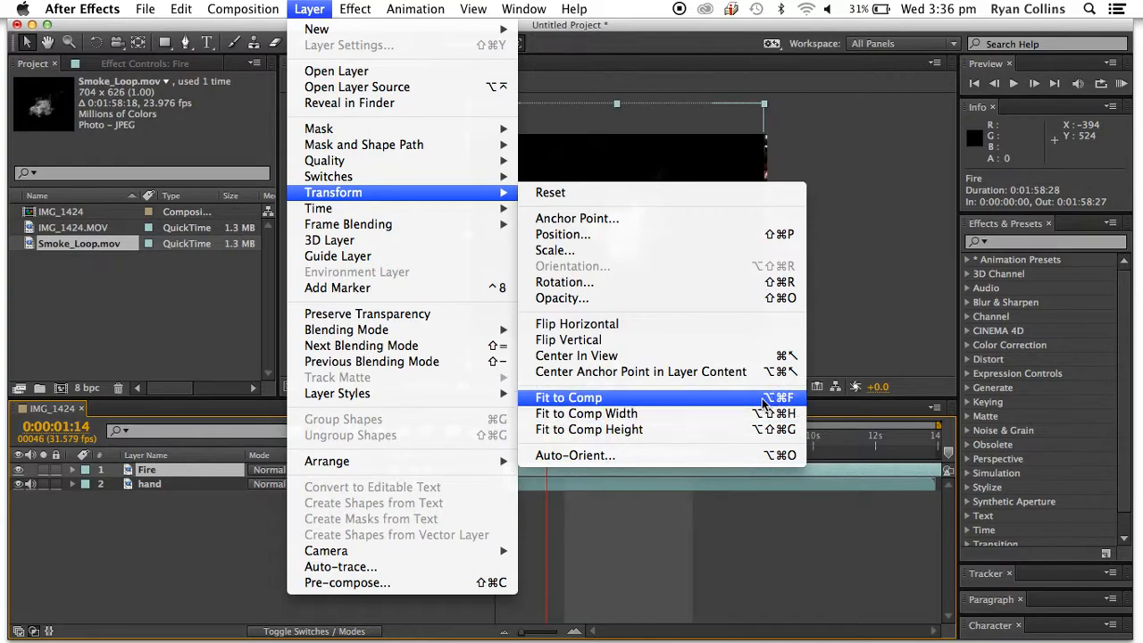
pyautogui.click(552, 402)
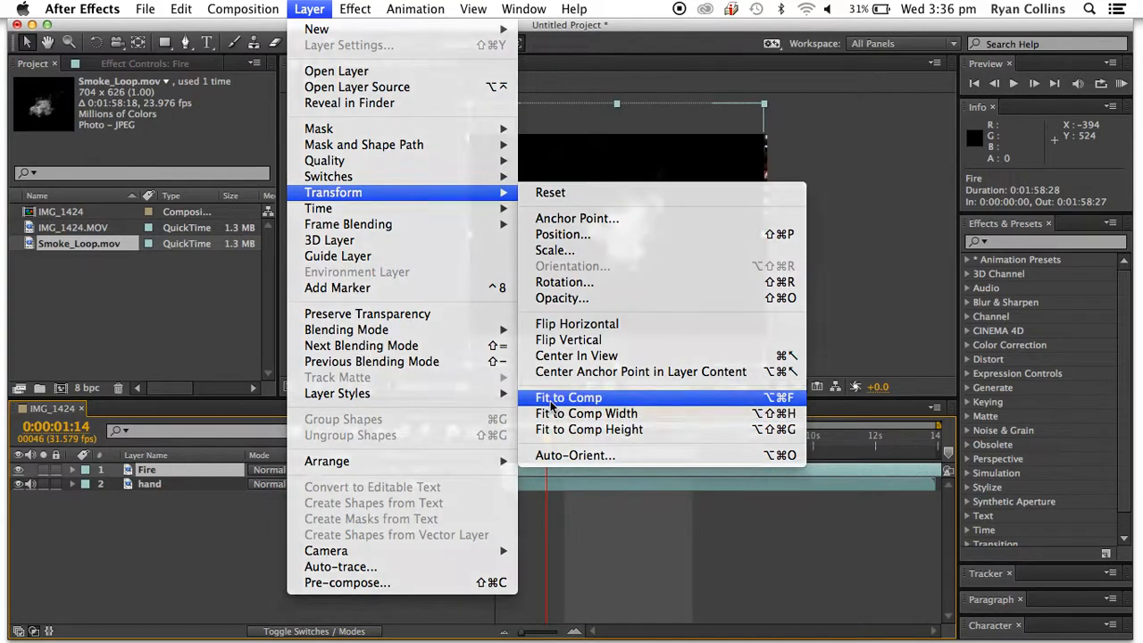
# Set the Fire layer's blending mode to Add and nudge the layer to position 364, 240
pyautogui.rightClick(203, 469)
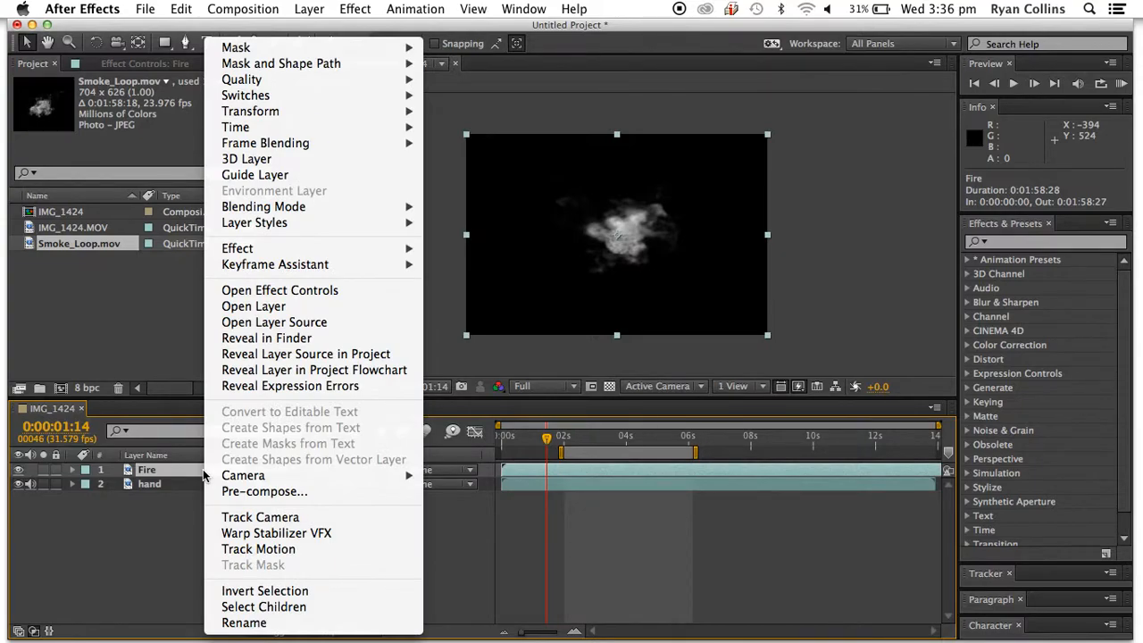
pyautogui.moveTo(288, 208)
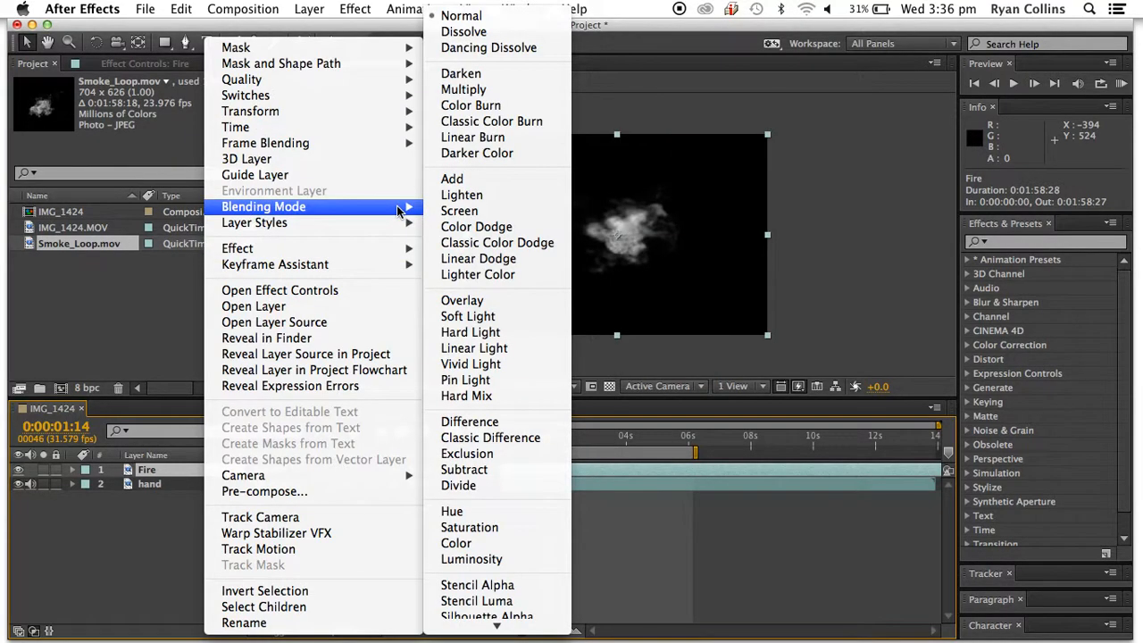
pyautogui.click(452, 179)
pyautogui.moveTo(648, 272)
pyautogui.mouseDown()
pyautogui.moveTo(634, 279)
pyautogui.moveTo(650, 273)
pyautogui.mouseUp()
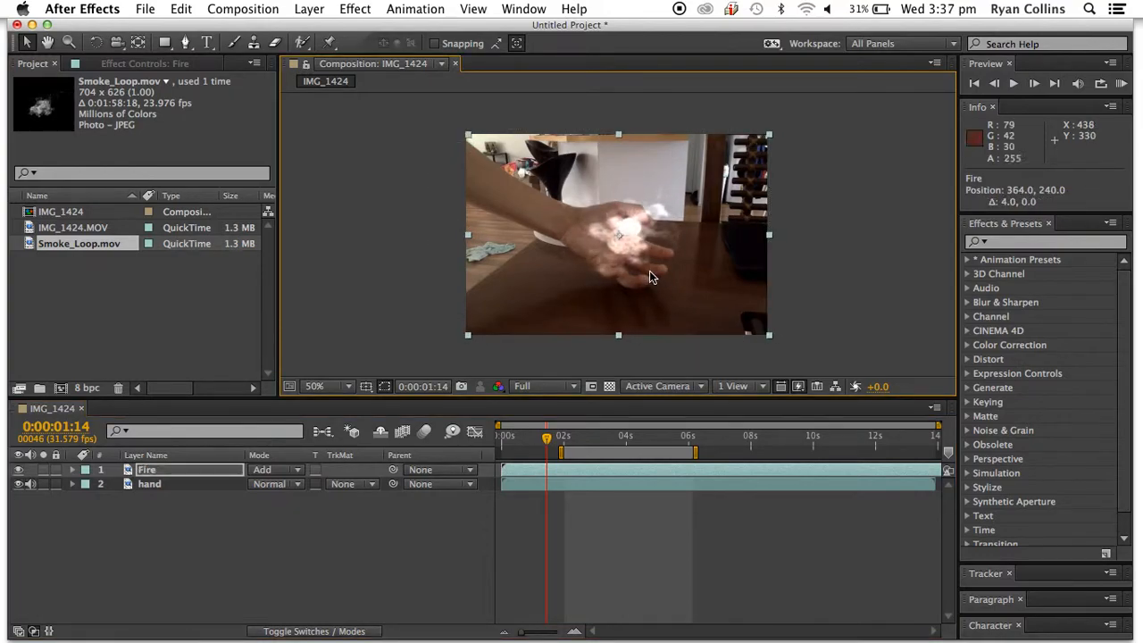
# Pre-compose the Fire layer into a new composition named Fire Composition, leaving all attributes in IMG_1424
pyautogui.rightClick(157, 476)
pyautogui.click(179, 492)
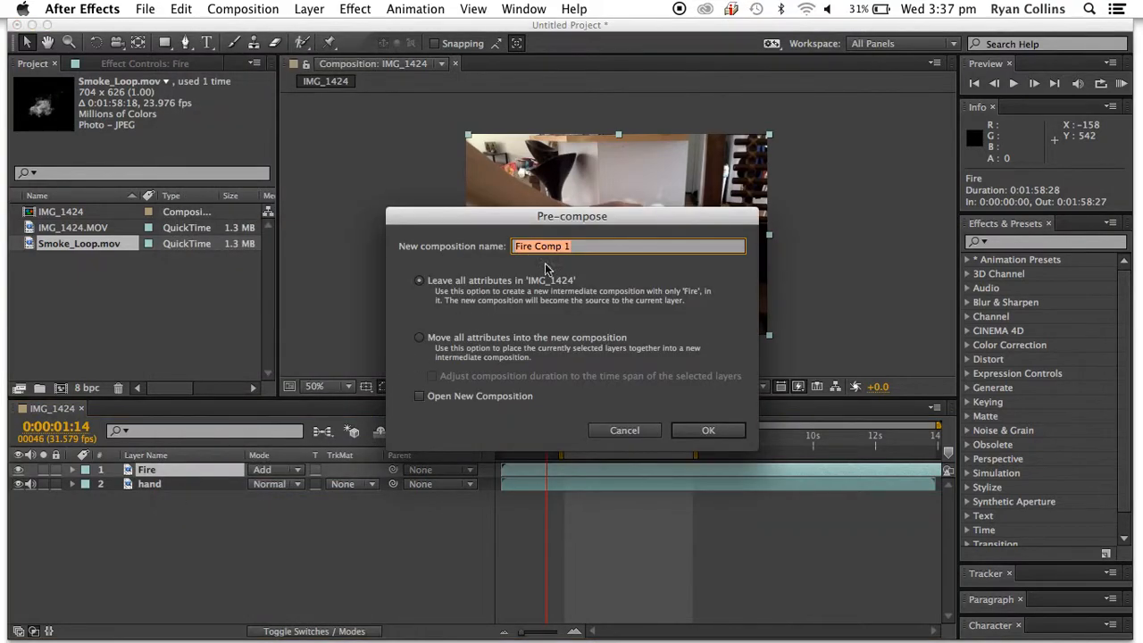
pyautogui.click(591, 246)
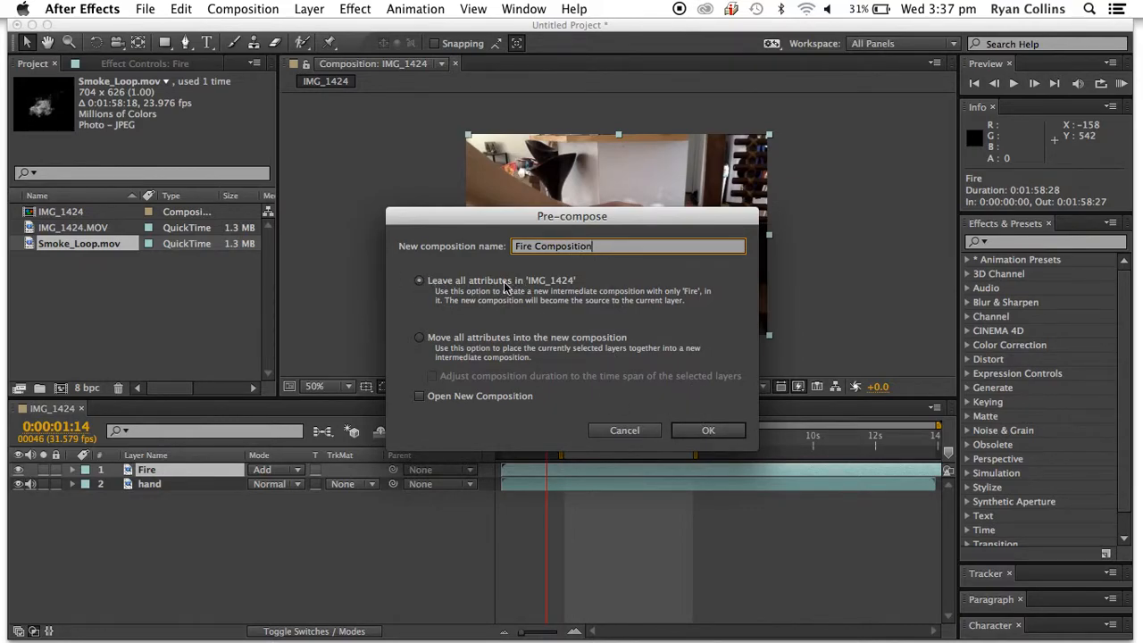
pyautogui.click(440, 282)
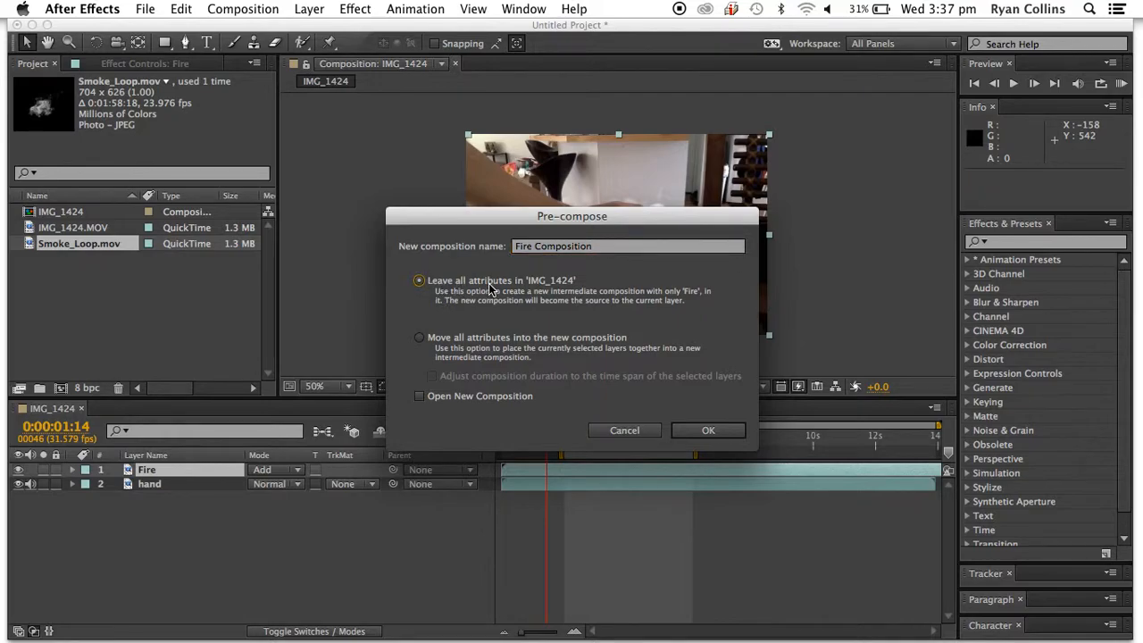
pyautogui.click(708, 436)
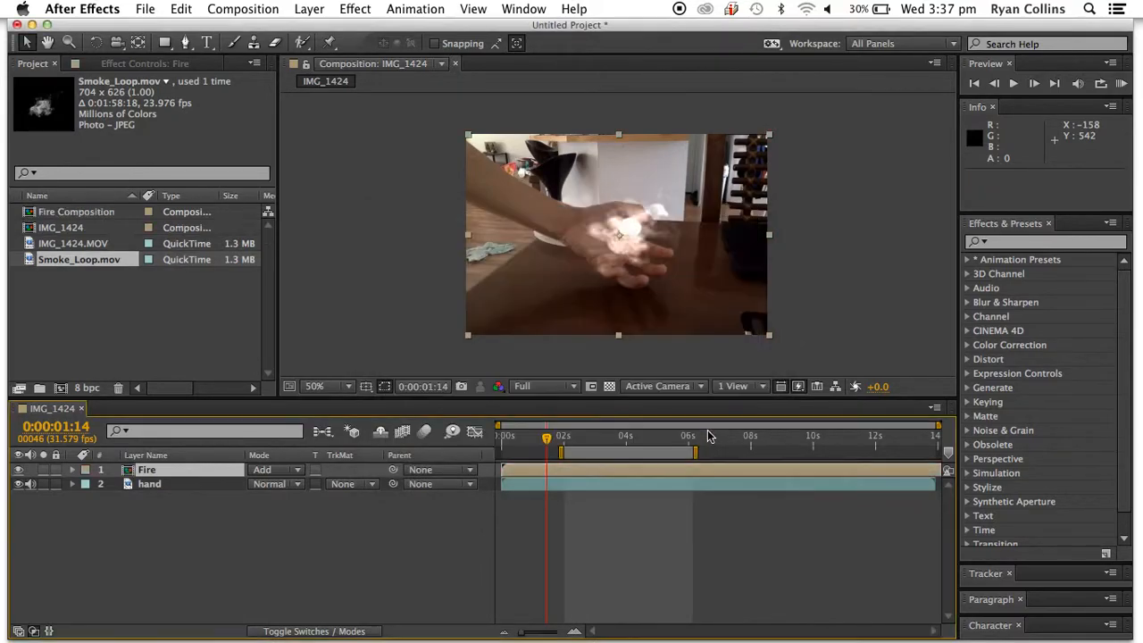
# Open the Fire layer's nested composition and apply the Curves effect to its Smoke_Loop.mov layer
pyautogui.doubleClick(178, 472)
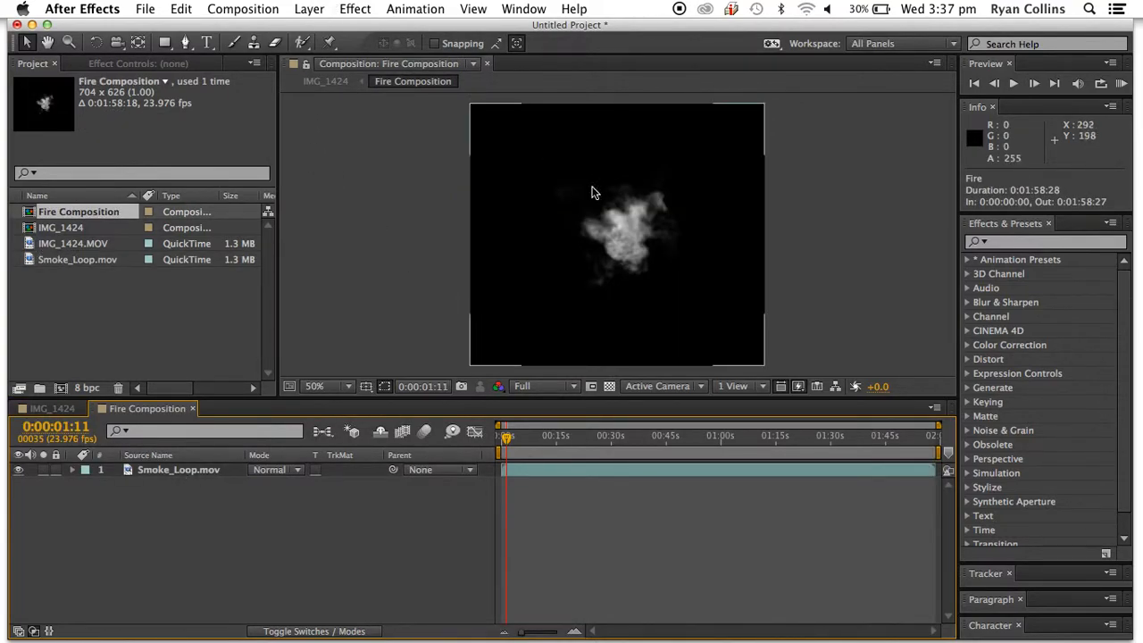
pyautogui.click(1046, 249)
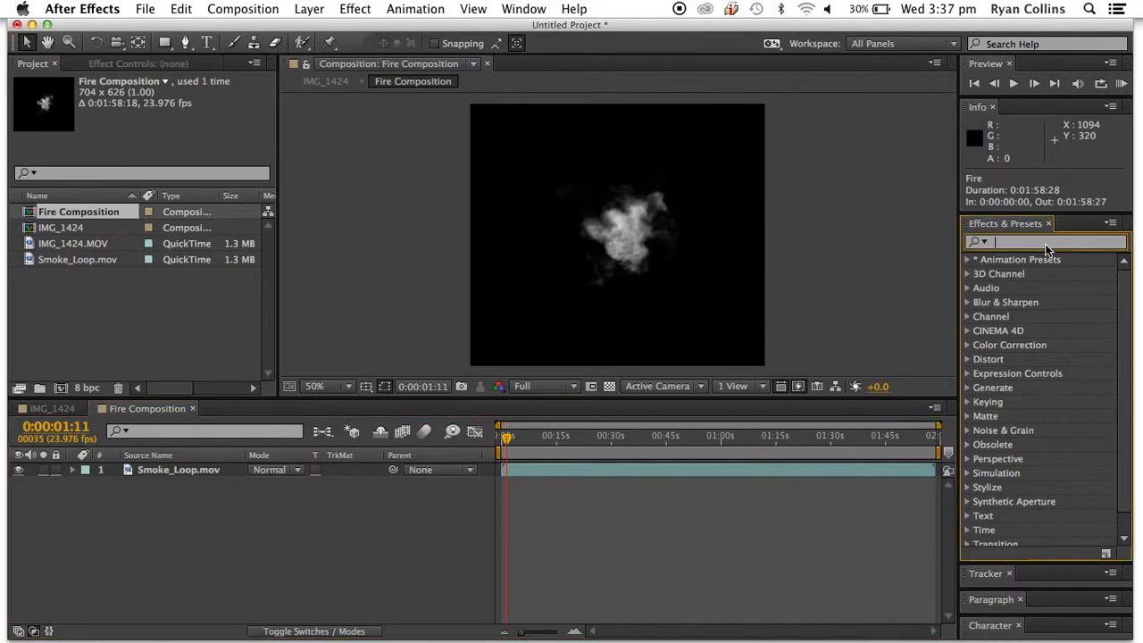
pyautogui.write('curves')
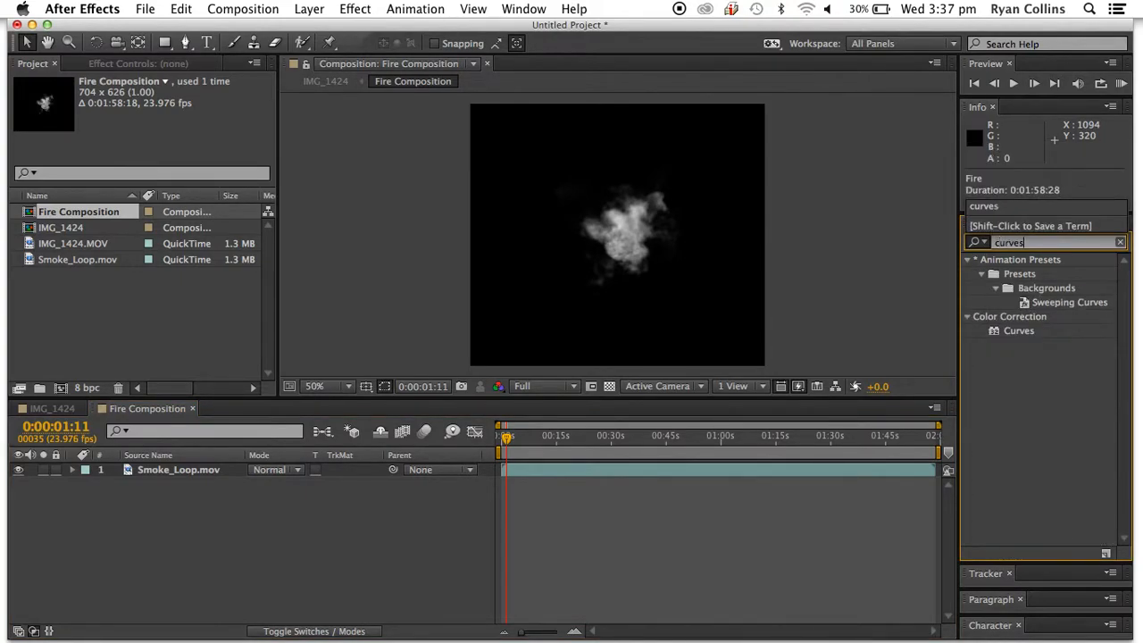
pyautogui.moveTo(994, 340); pyautogui.dragTo(617, 232)
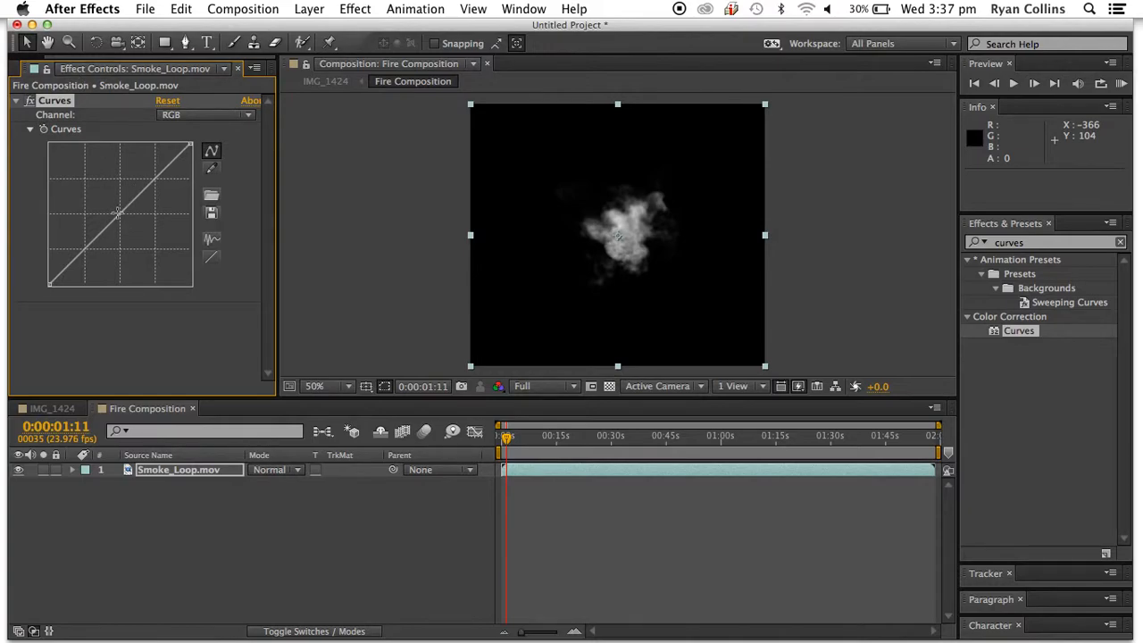
# Raise the Red channel's curve steeply in the Curves effect to tint the smoke red
pyautogui.moveTo(119, 215)
pyautogui.mouseDown()
pyautogui.moveTo(173, 245)
pyautogui.moveTo(121, 216)
pyautogui.mouseUp()
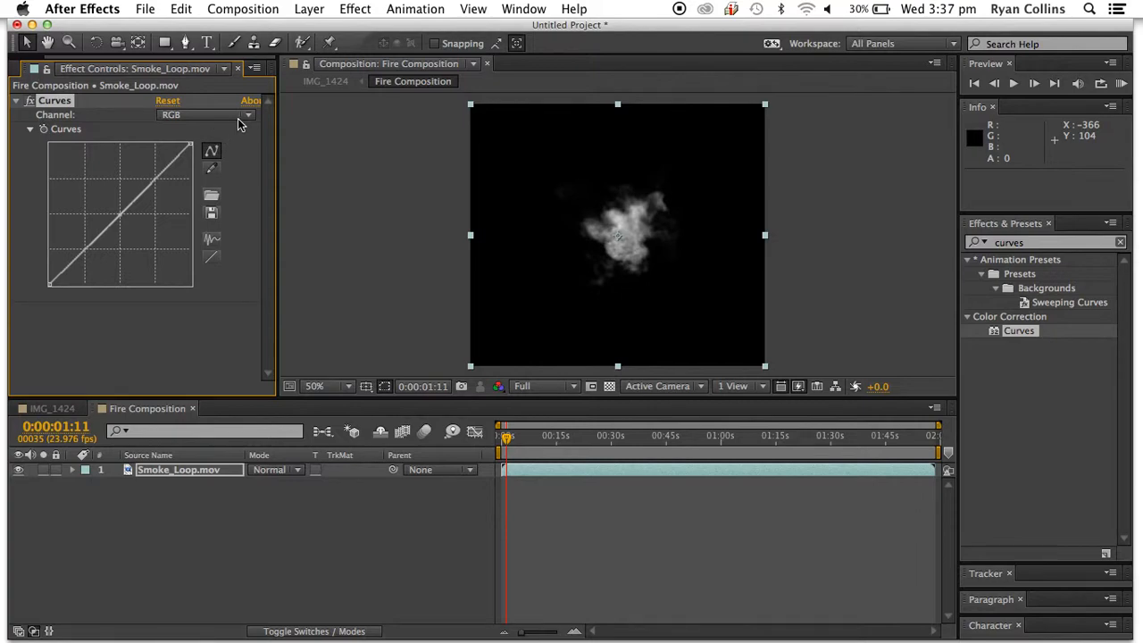
pyautogui.click(239, 120)
pyautogui.click(184, 145)
pyautogui.moveTo(120, 215); pyautogui.dragTo(73, 175)
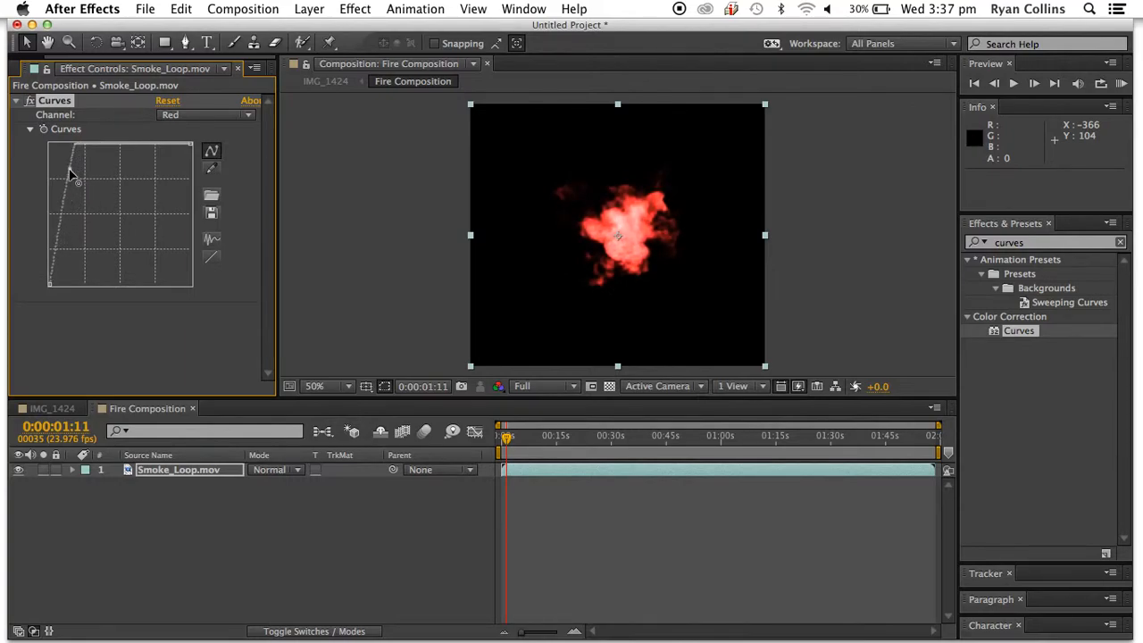
# Duplicate the Smoke_Loop.mov layer within Fire Composition and select the upper copy
pyautogui.click(158, 471)
pyautogui.press('super+d')
pyautogui.click(181, 487)
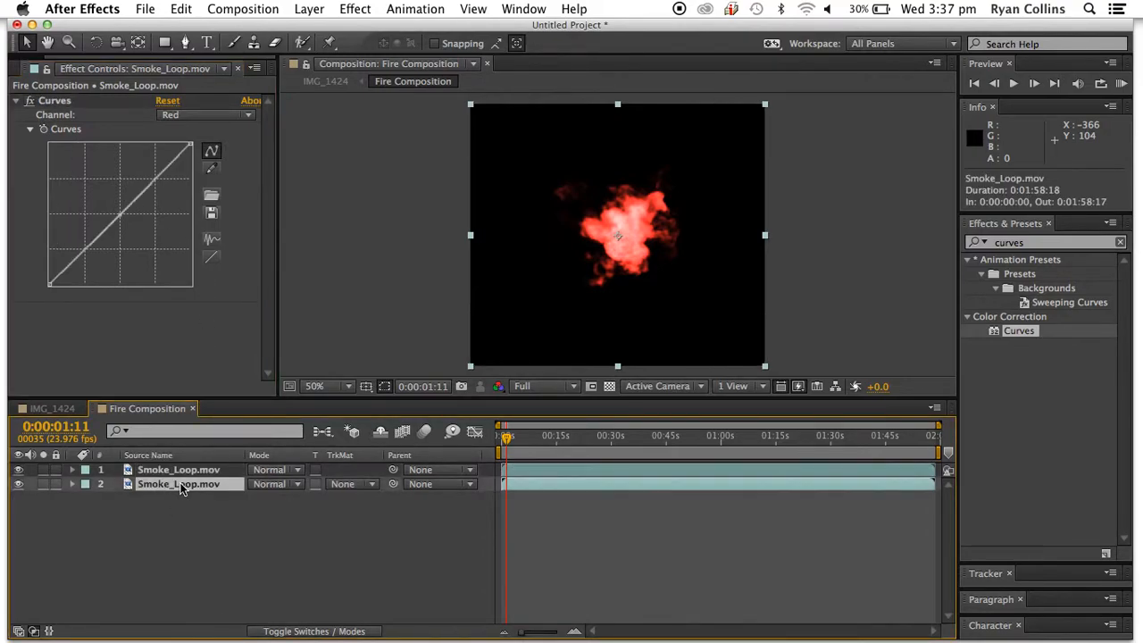
pyautogui.click(198, 471)
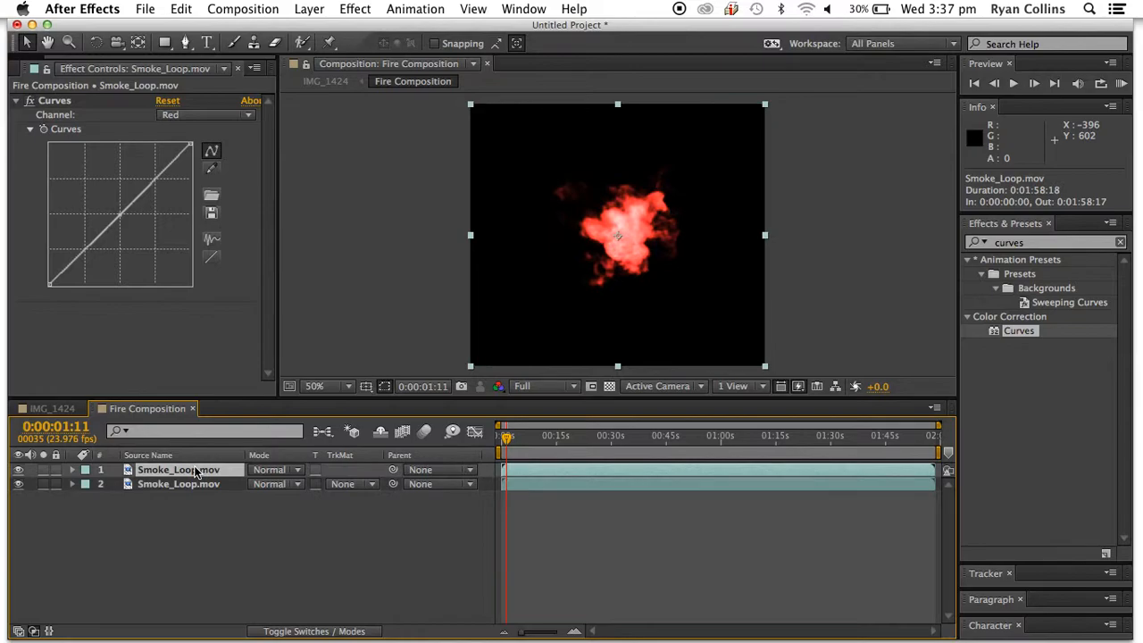
# Raise the Green channel's curve moderately on the upper Smoke_Loop.mov layer to turn the red smoke orange-yellow
pyautogui.moveTo(120, 216)
pyautogui.mouseDown()
pyautogui.moveTo(89, 158)
pyautogui.moveTo(123, 218)
pyautogui.mouseUp()
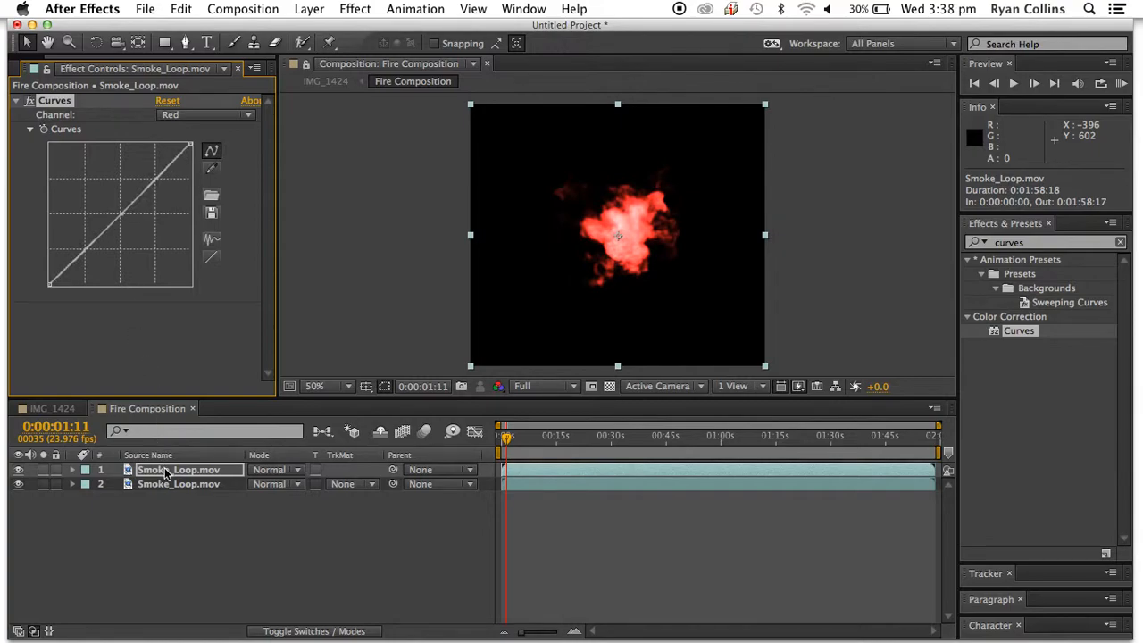
pyautogui.click(187, 119)
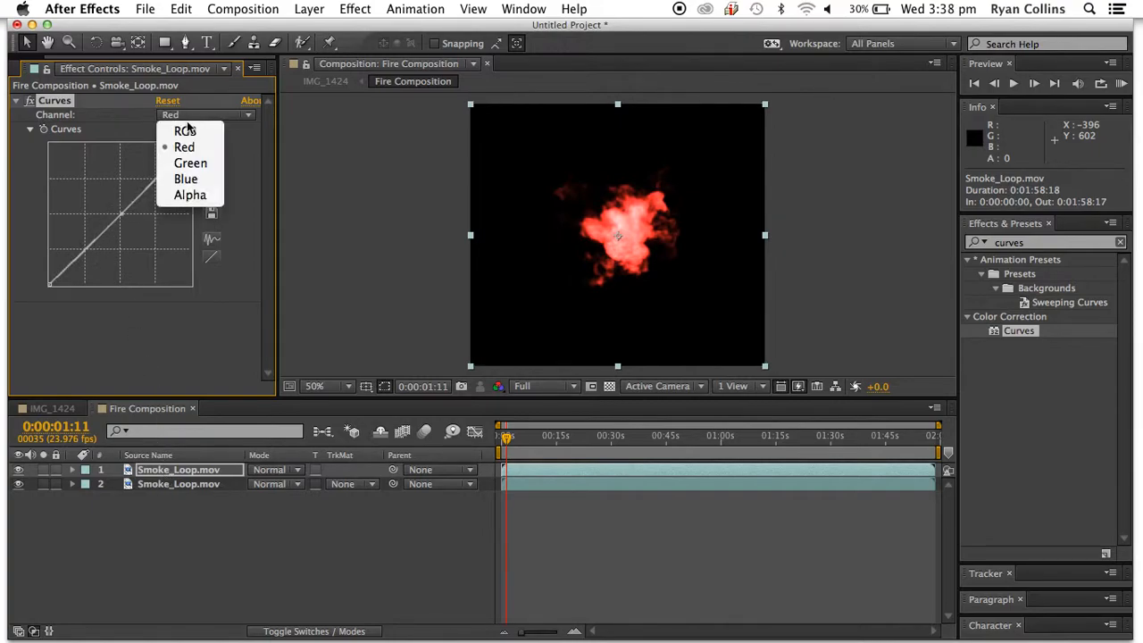
pyautogui.click(186, 162)
pyautogui.moveTo(121, 214); pyautogui.dragTo(93, 193)
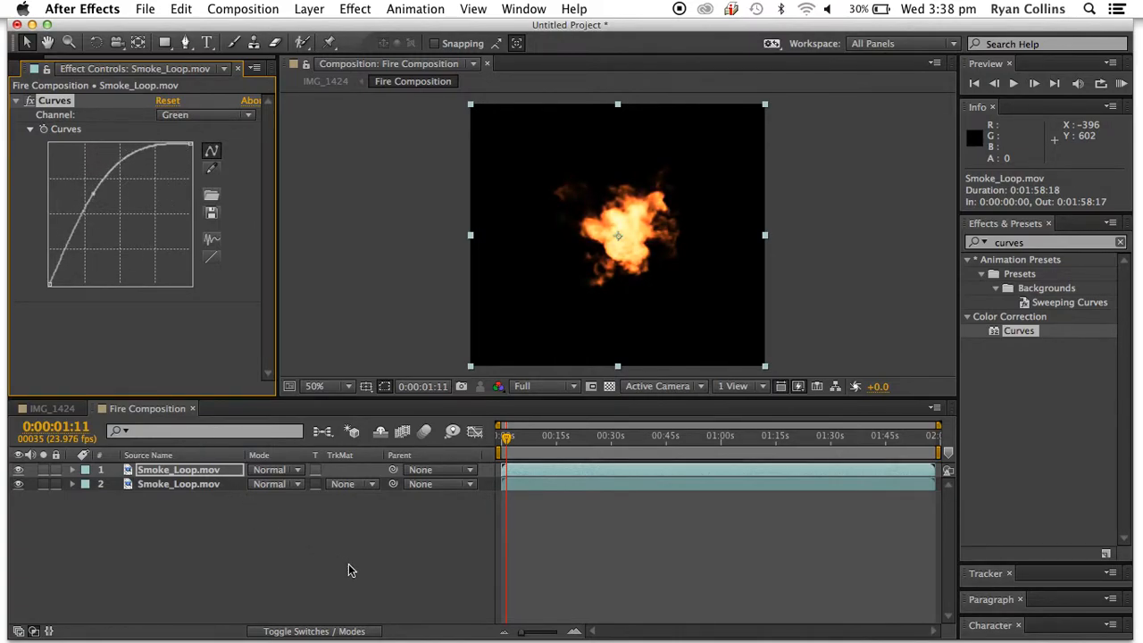
pyautogui.click(180, 509)
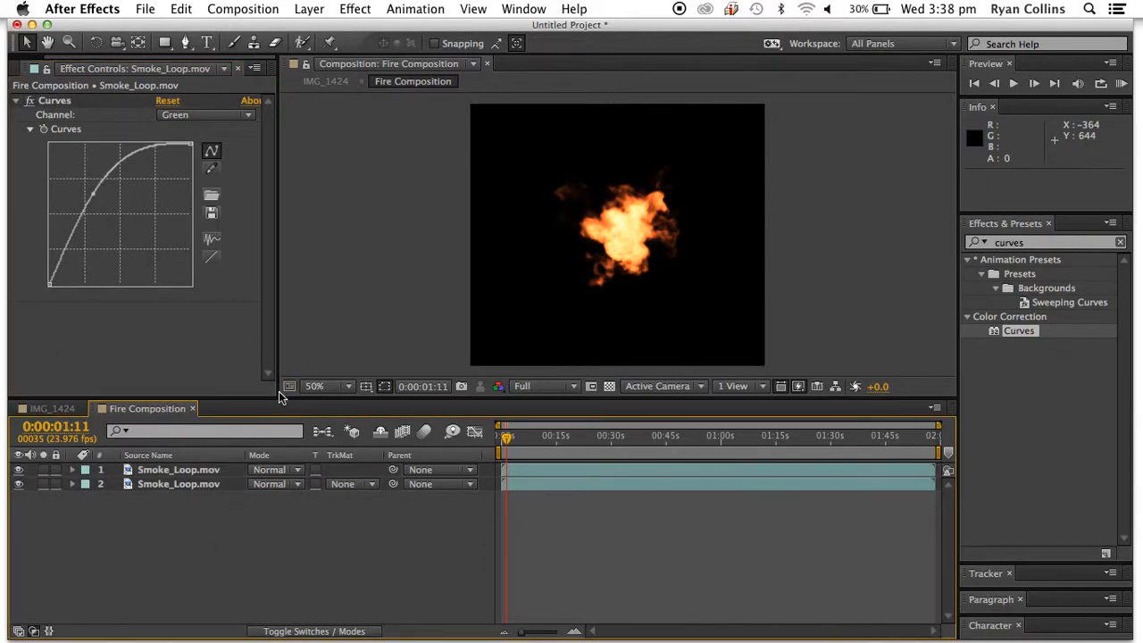
# Check the coloured fire over the hand in IMG_1424, and play back Fire Composition to examine its motion
pyautogui.click(50, 409)
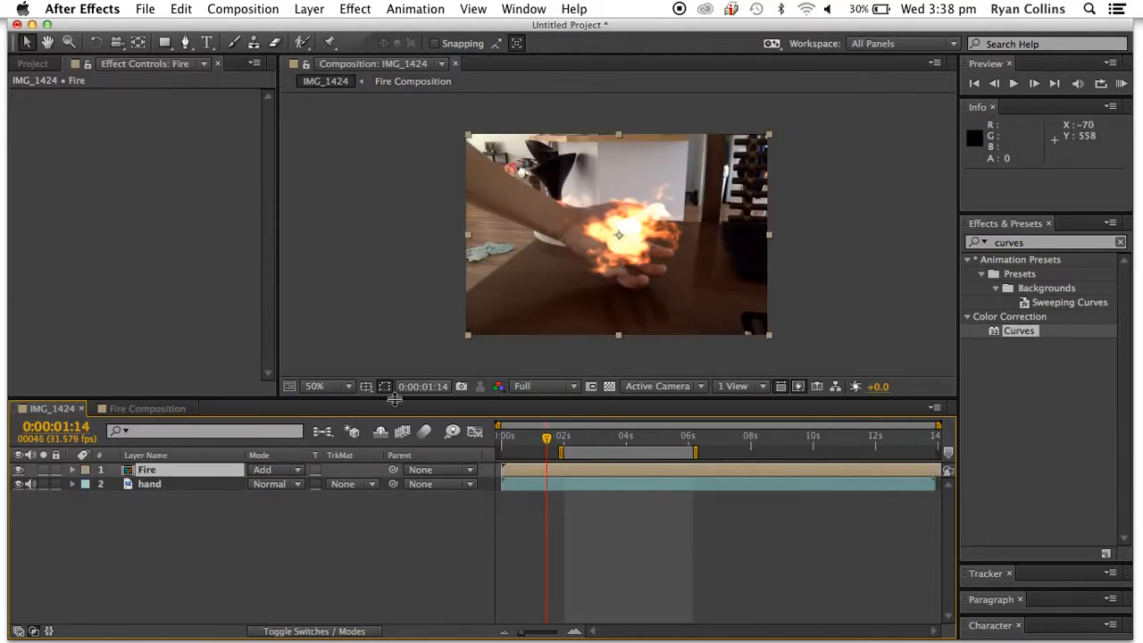
pyautogui.click(134, 408)
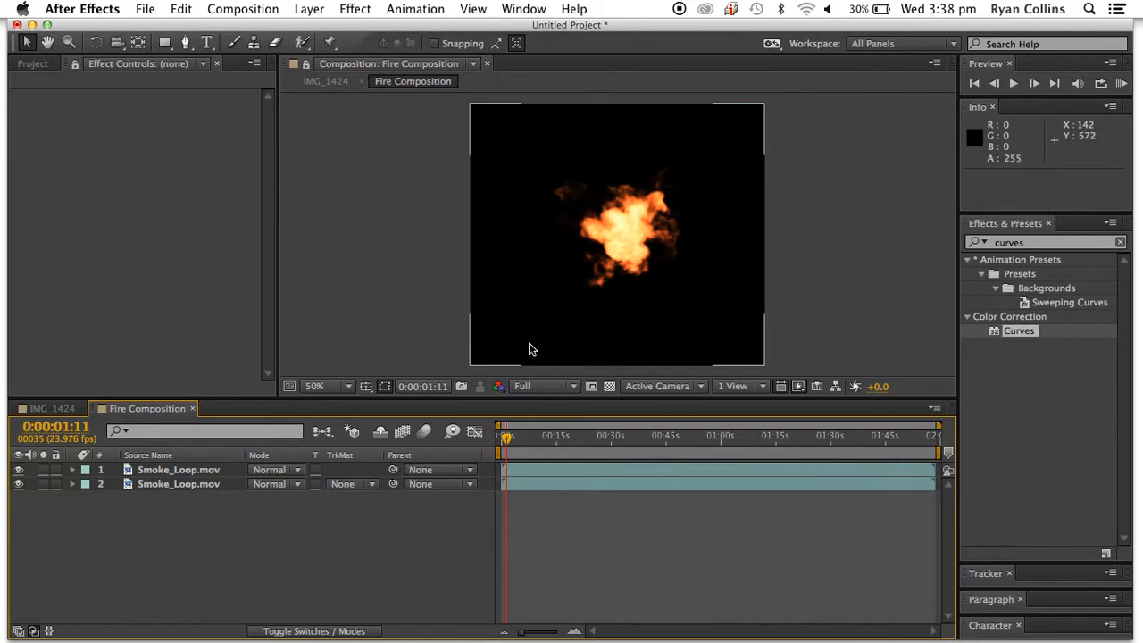
pyautogui.press('space')
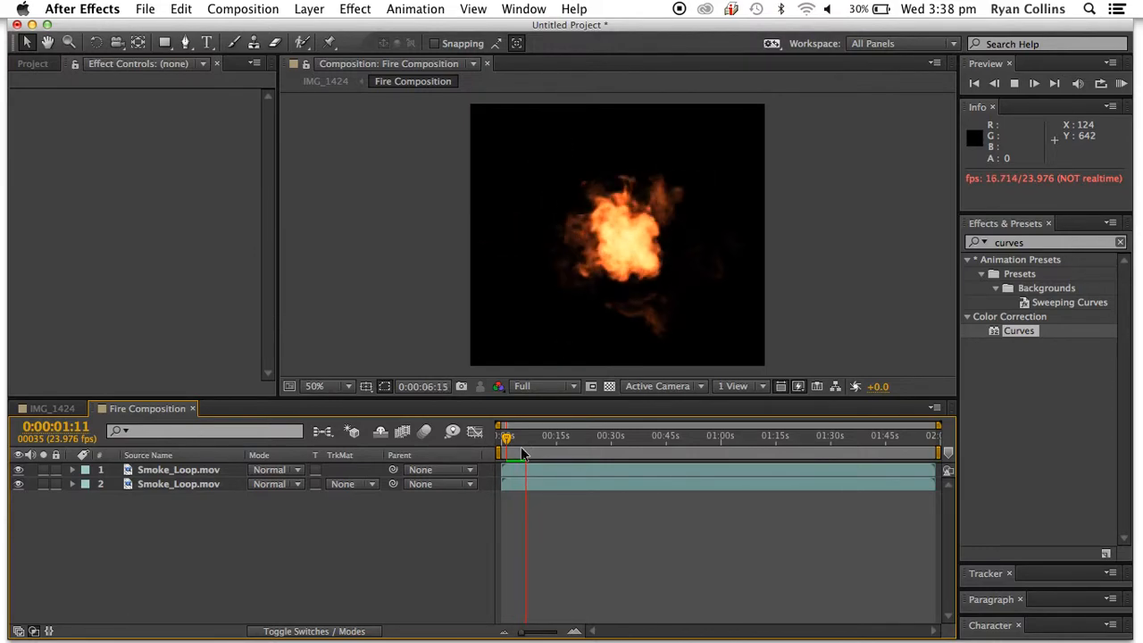
pyautogui.press('space')
pyautogui.press('space')
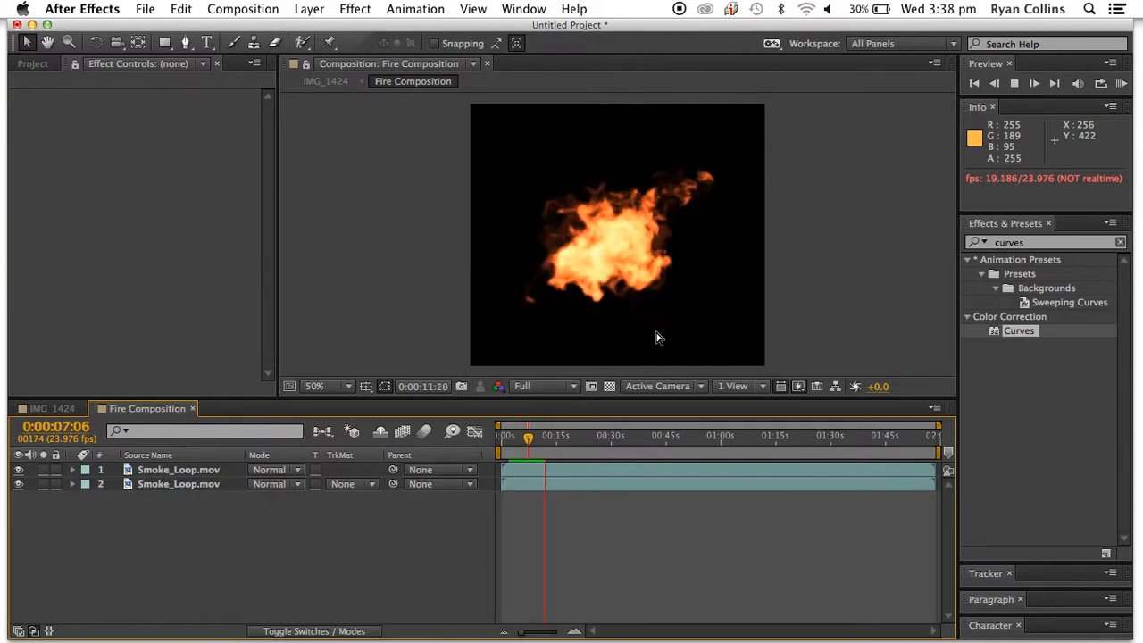
pyautogui.press('space')
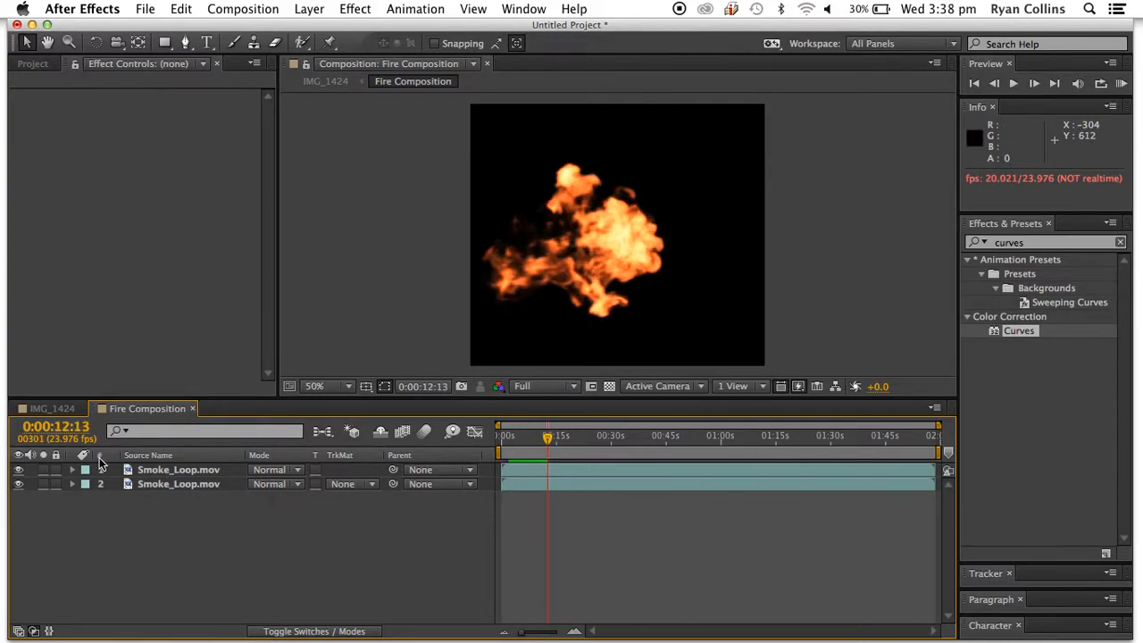
# Return to the IMG_1424 composition and rotate the Fire layer a quarter turn clockwise so the flames point upward
pyautogui.click(53, 409)
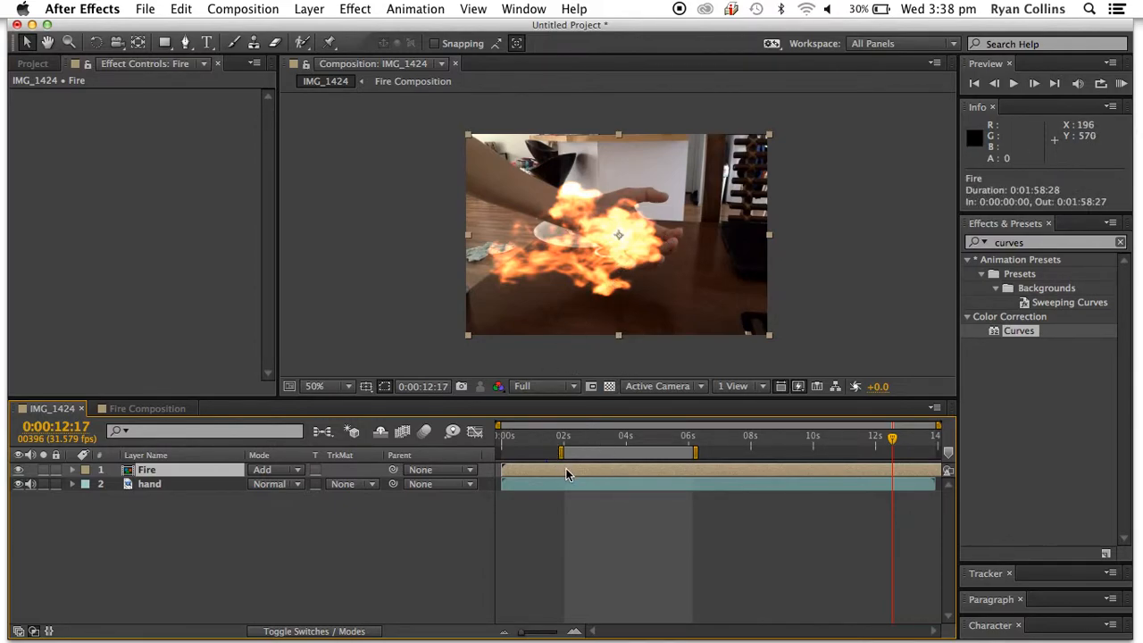
pyautogui.press('r')
pyautogui.moveTo(268, 484)
pyautogui.mouseDown()
pyautogui.moveTo(337, 480)
pyautogui.moveTo(281, 484)
pyautogui.mouseUp()
# Scale the Fire layer to 30.2, 22.7% and move it onto the palm at position 371.5, 200.5
pyautogui.press('s')
pyautogui.moveTo(620, 293); pyautogui.dragTo(624, 269)
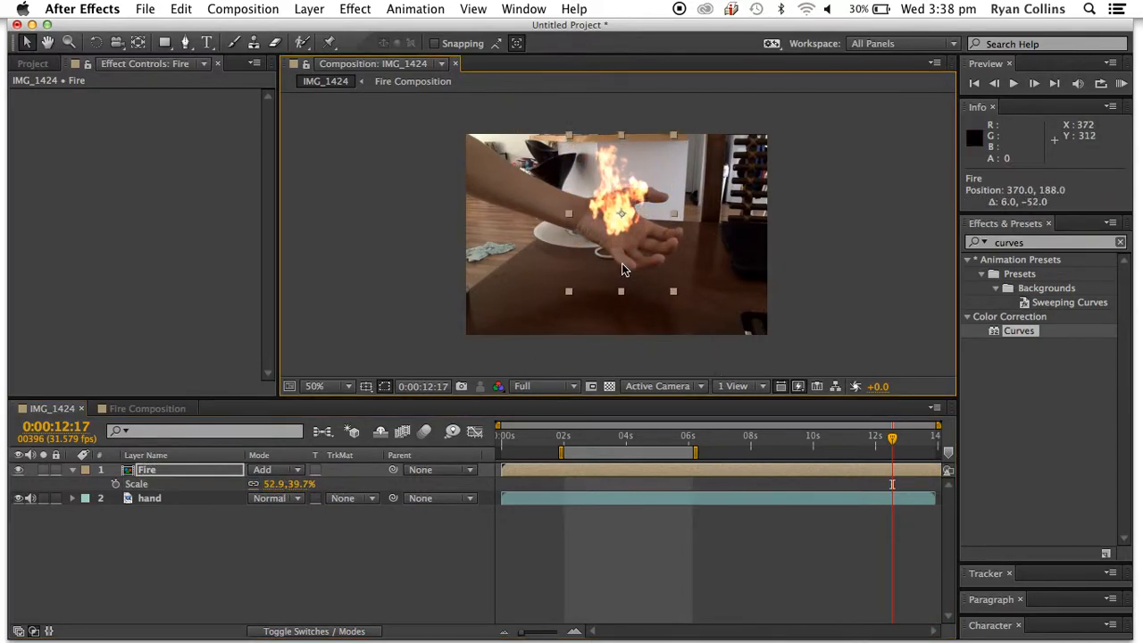
pyautogui.scroll(1, 618, 259)
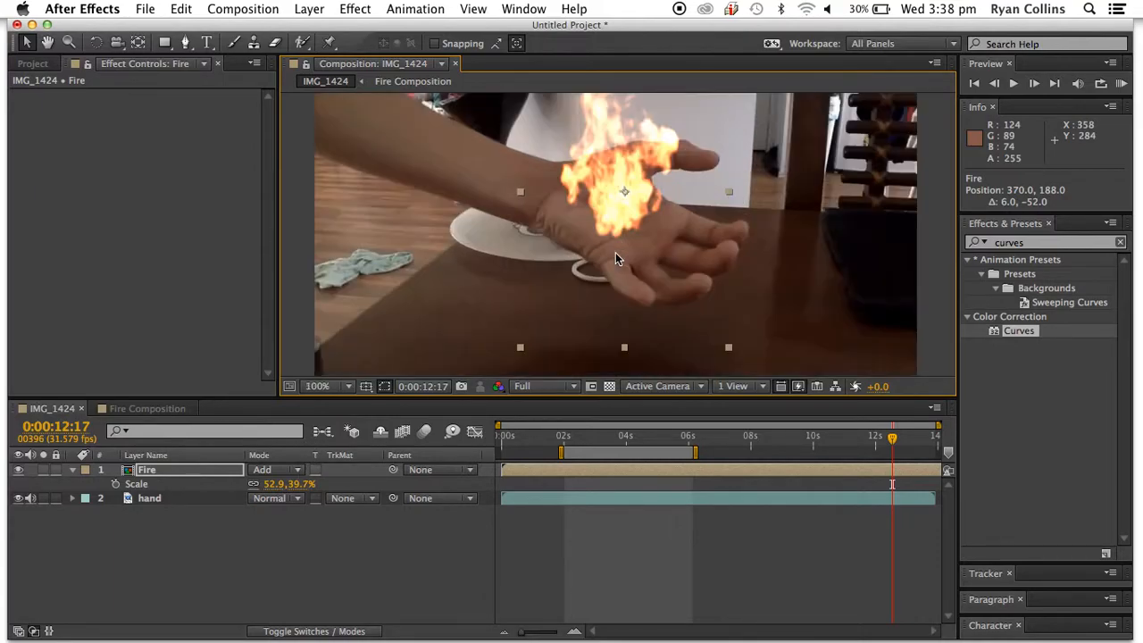
pyautogui.scroll(2, 616, 252)
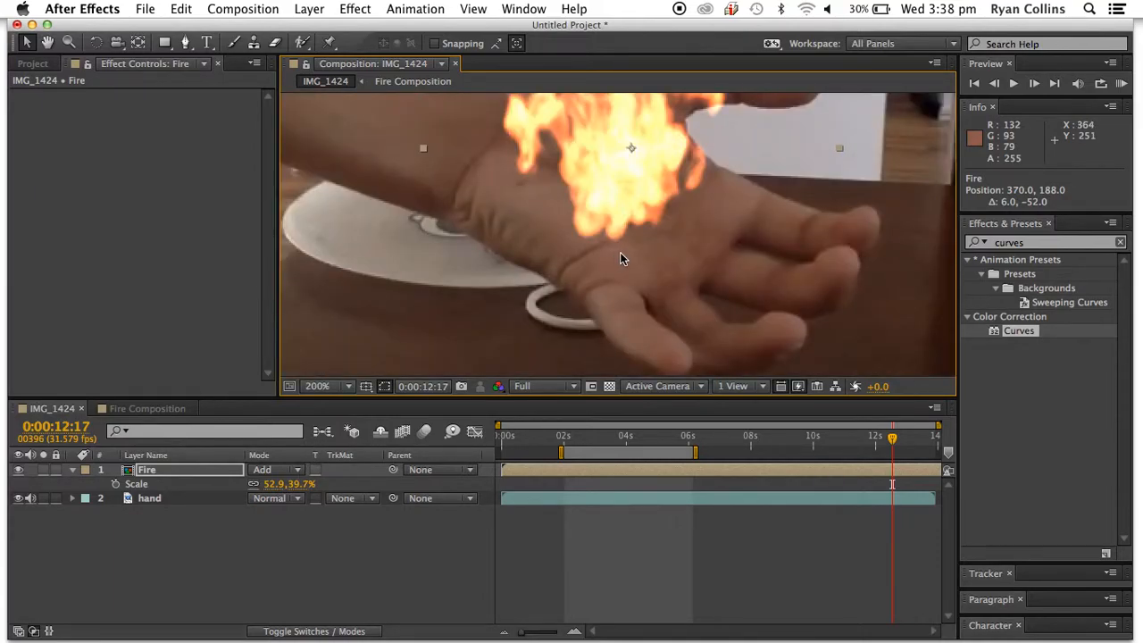
pyautogui.press('h')
pyautogui.moveTo(866, 284); pyautogui.dragTo(869, 373)
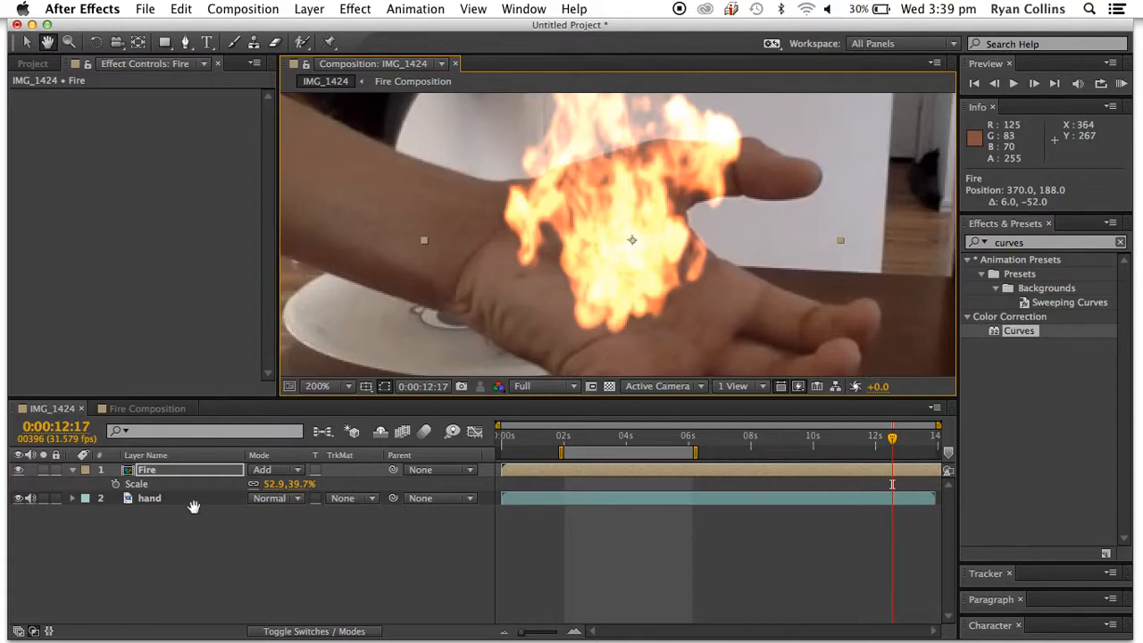
pyautogui.press('v')
pyautogui.click(286, 485)
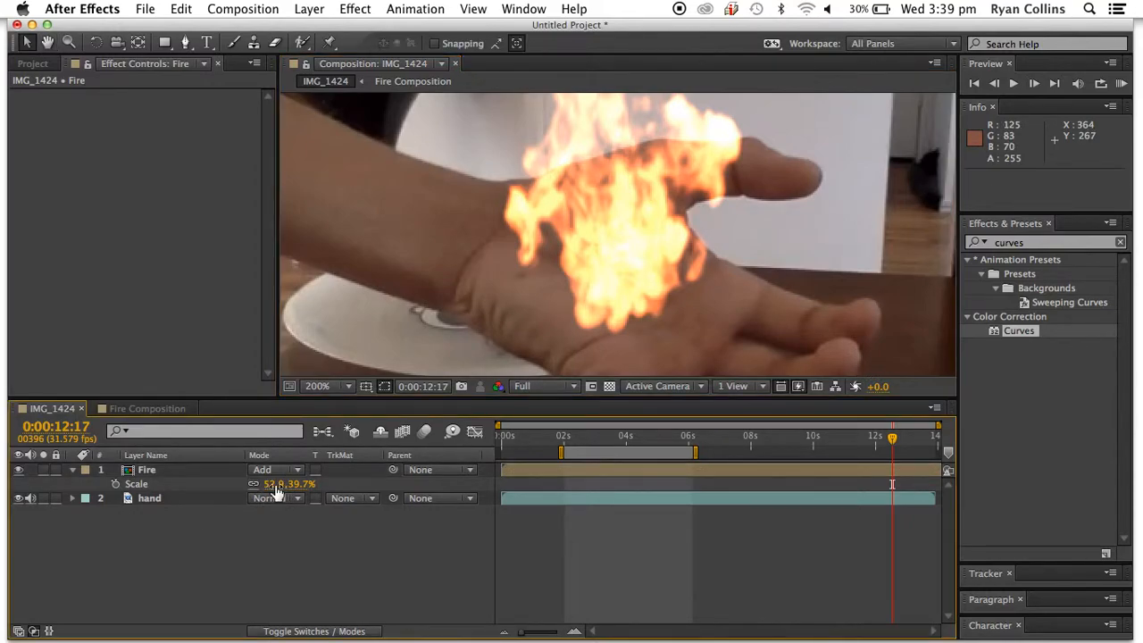
pyautogui.moveTo(290, 485)
pyautogui.mouseDown()
pyautogui.moveTo(260, 487)
pyautogui.moveTo(277, 493)
pyautogui.mouseUp()
pyautogui.moveTo(635, 236); pyautogui.dragTo(635, 261)
# Move the Fire layer to position 358.5, 226.5 on the palm at 0:00:02:18 and trim its start to 0:00:01:31
pyautogui.moveTo(892, 437); pyautogui.dragTo(584, 438)
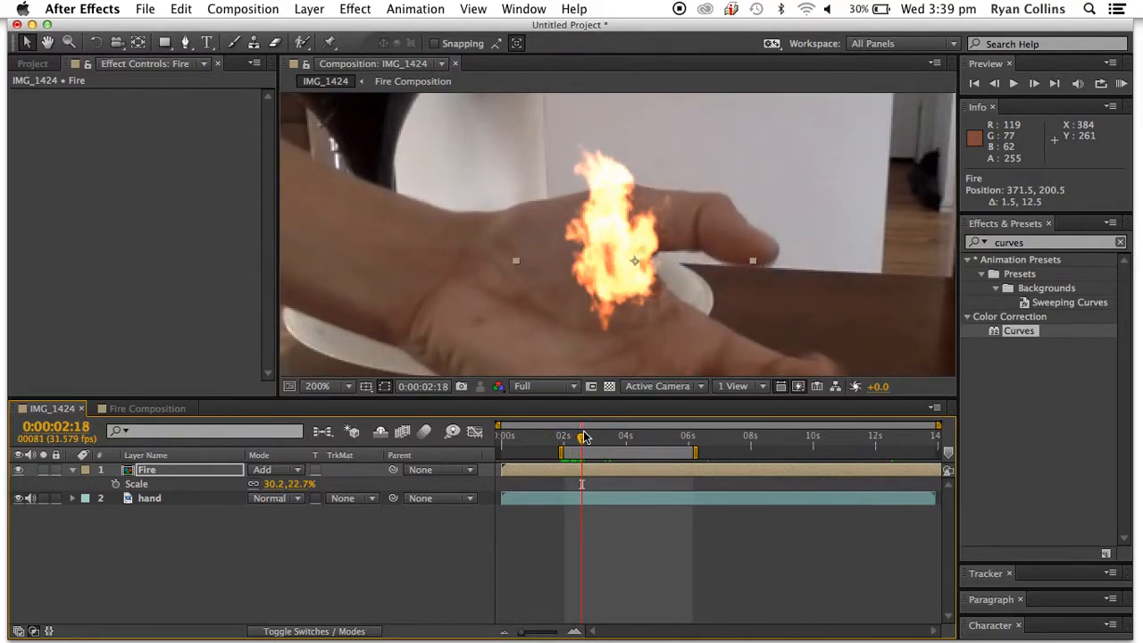
pyautogui.moveTo(627, 274); pyautogui.dragTo(607, 325)
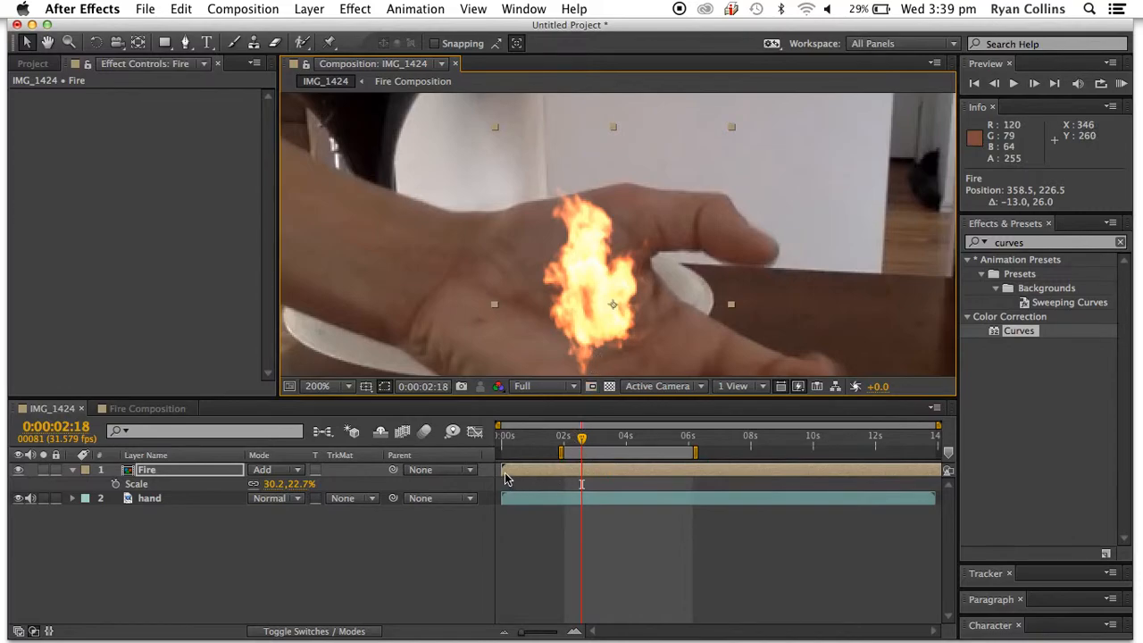
pyautogui.moveTo(503, 472); pyautogui.dragTo(564, 439)
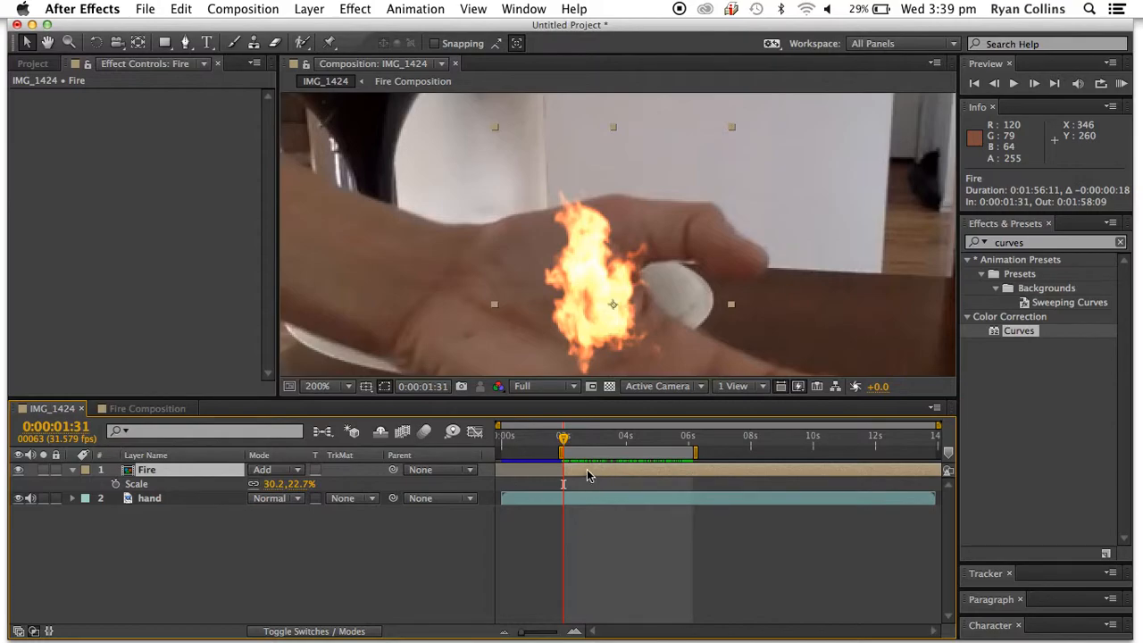
pyautogui.click(73, 471)
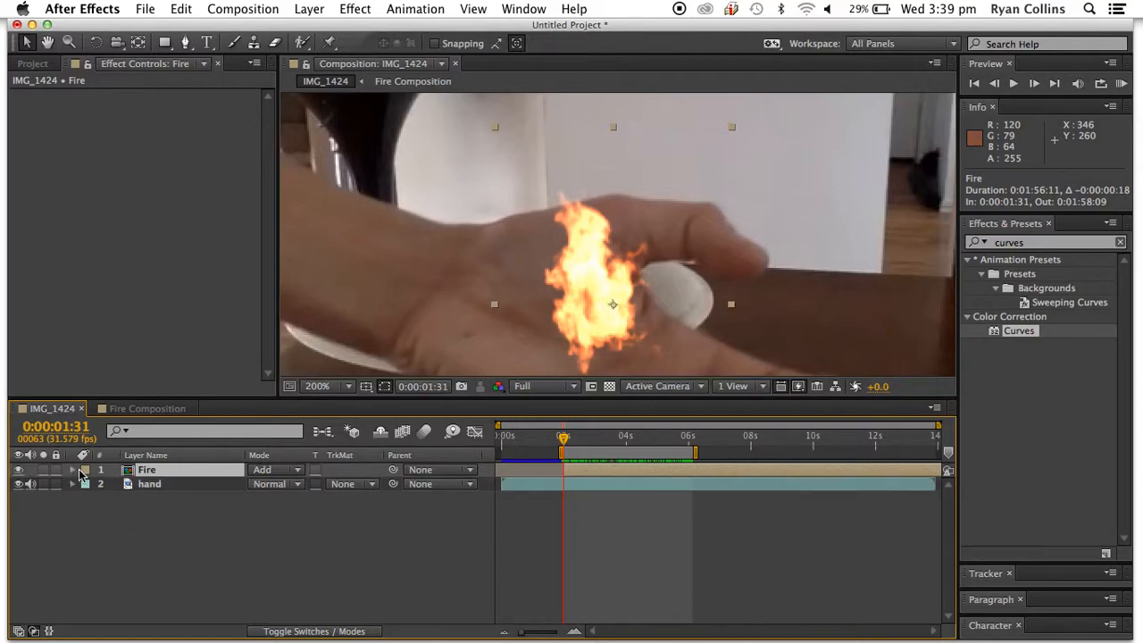
pyautogui.press('s')
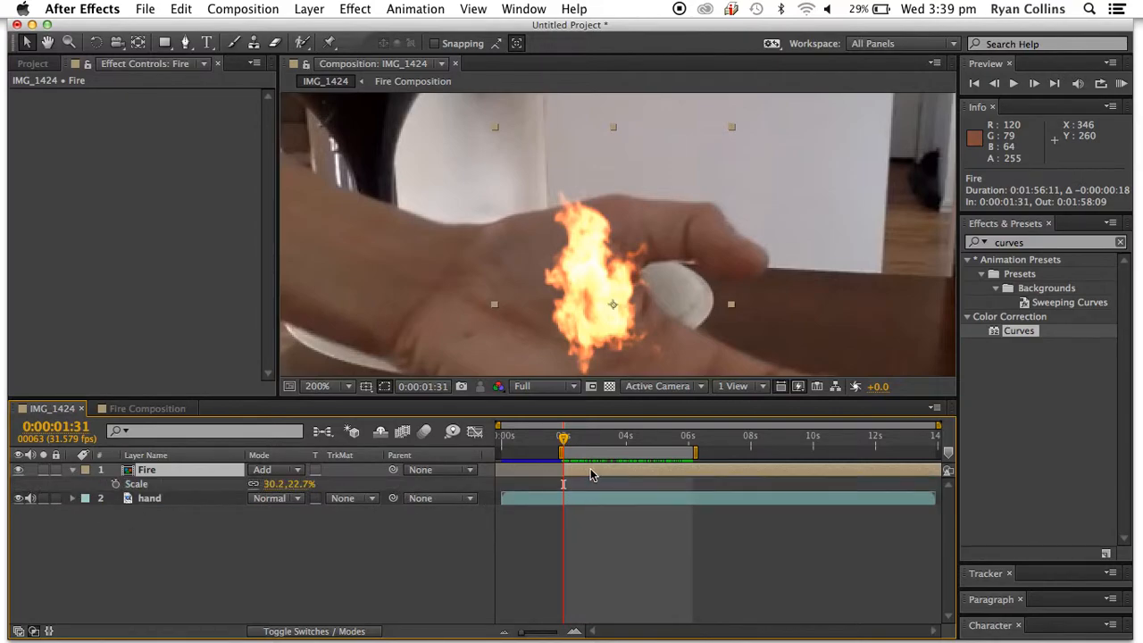
pyautogui.click(115, 485)
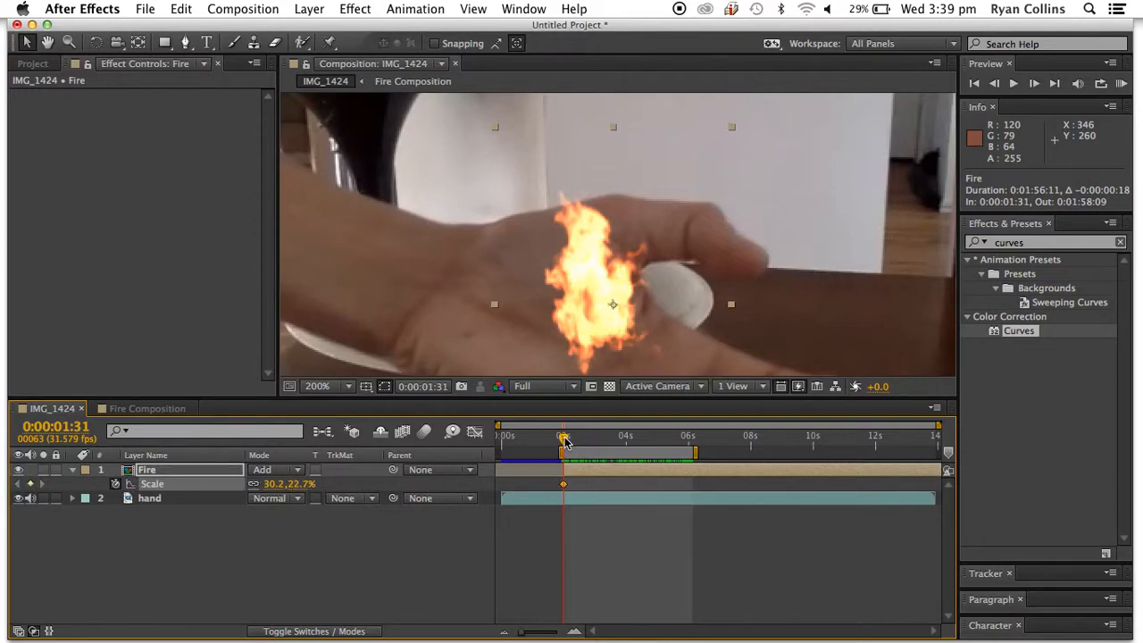
pyautogui.moveTo(567, 439)
pyautogui.mouseDown()
pyautogui.moveTo(579, 439)
pyautogui.moveTo(563, 439)
pyautogui.mouseUp()
pyautogui.click(114, 486)
# Set the Fire layer's scale to 32.9, 24.7% without keyframes and move its anchor point to the flame's base at 453.8, 357.6
pyautogui.moveTo(300, 489)
pyautogui.mouseDown()
pyautogui.moveTo(268, 484)
pyautogui.moveTo(305, 483)
pyautogui.mouseUp()
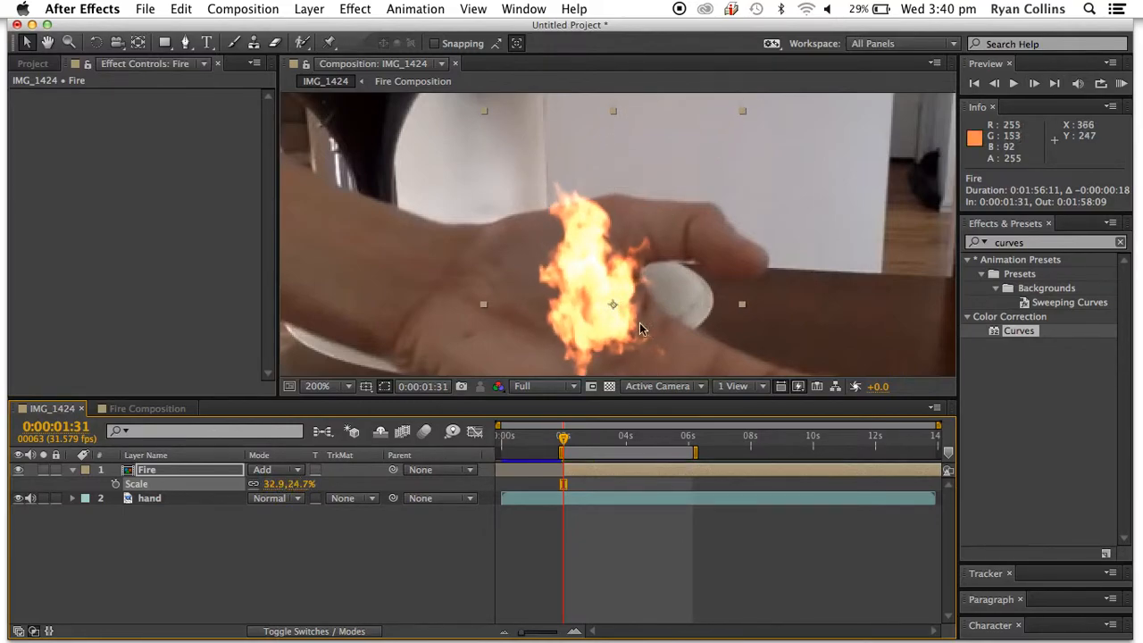
pyautogui.click(139, 42)
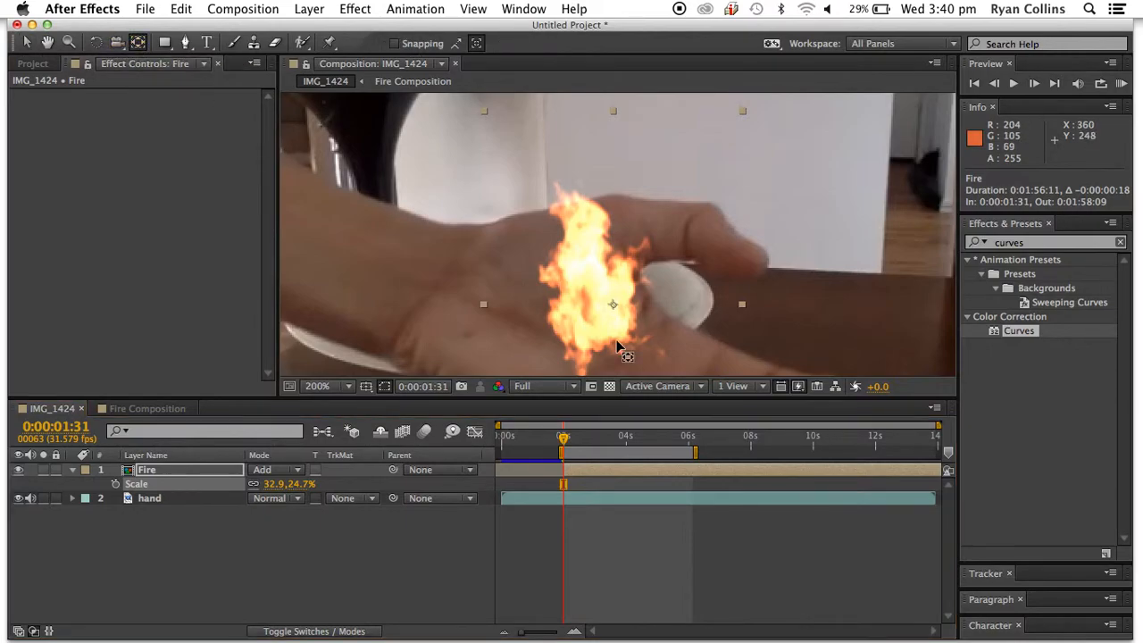
pyautogui.moveTo(614, 314); pyautogui.dragTo(602, 270)
pyautogui.press('h')
pyautogui.press('v')
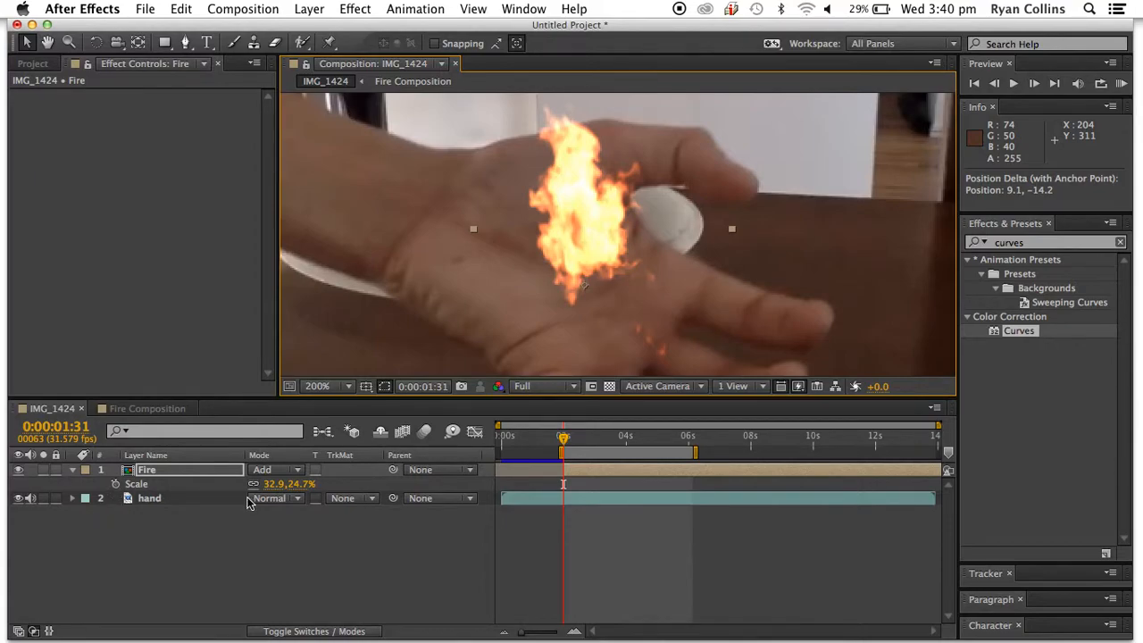
# Reduce the Fire layer's scale to 0.0, 0.0% and add a scale keyframe at 0:00:01:31
pyautogui.moveTo(291, 491)
pyautogui.mouseDown()
pyautogui.moveTo(268, 486)
pyautogui.moveTo(270, 497)
pyautogui.mouseUp()
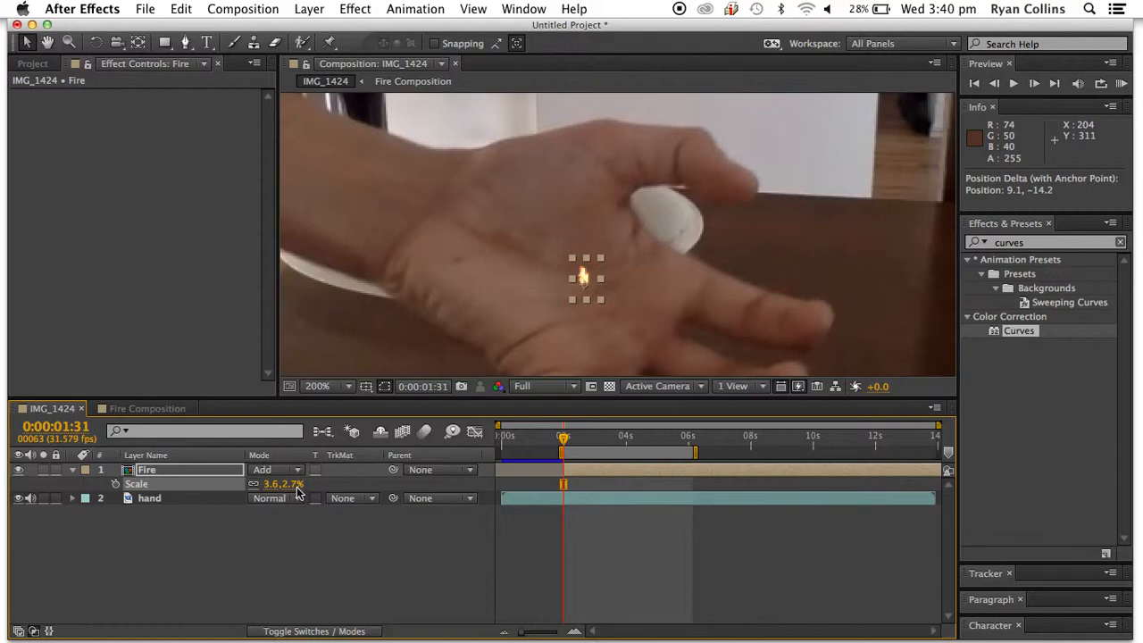
pyautogui.click(294, 484)
pyautogui.write('0')
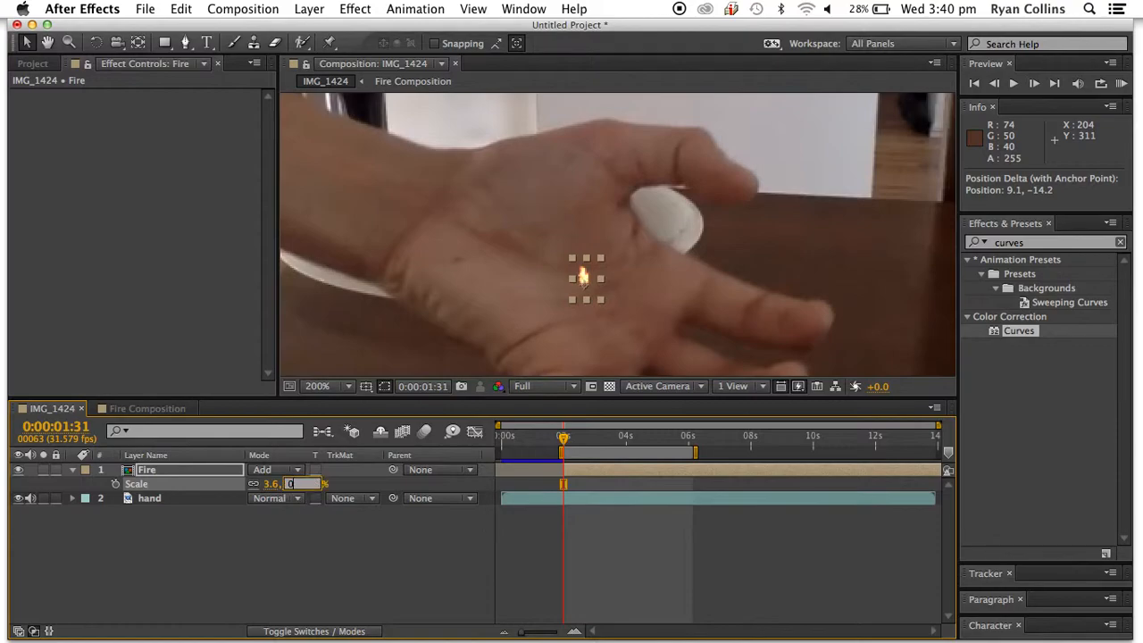
pyautogui.click(271, 484)
pyautogui.click(290, 527)
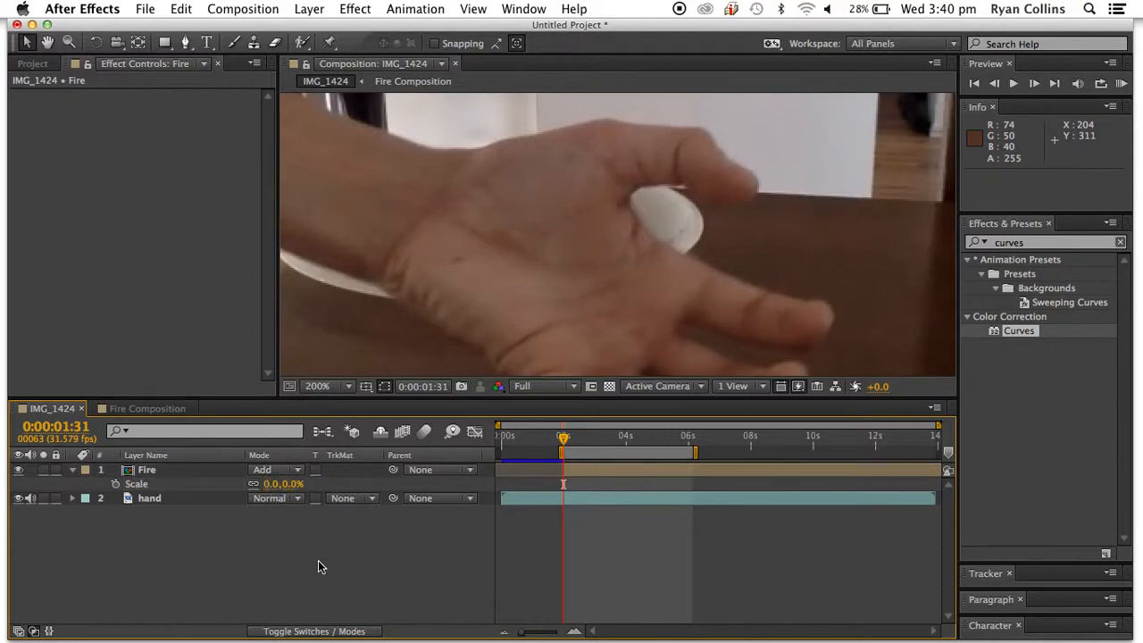
pyautogui.click(115, 484)
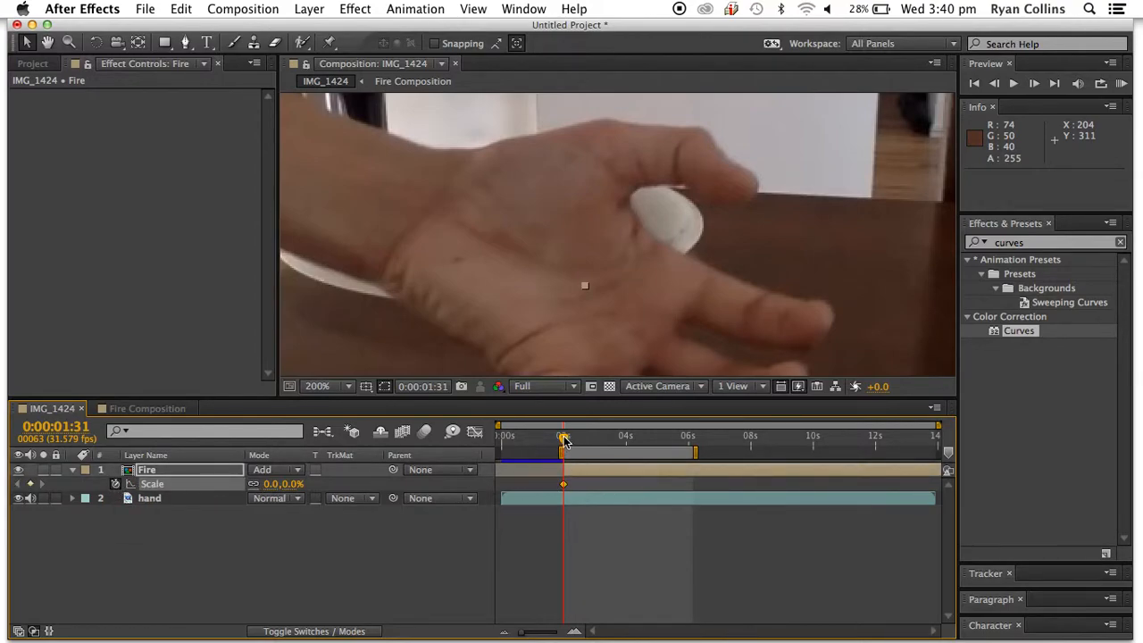
# Keyframe the Fire layer's scale at 29.0, 29.0% at 0:00:02:07 and preview the flame growing from the palm
pyautogui.moveTo(564, 439); pyautogui.dragTo(572, 439)
pyautogui.moveTo(280, 486); pyautogui.dragTo(311, 483)
pyautogui.moveTo(574, 442)
pyautogui.mouseDown()
pyautogui.moveTo(564, 440)
pyautogui.moveTo(600, 441)
pyautogui.moveTo(575, 441)
pyautogui.mouseUp()
pyautogui.press('space')
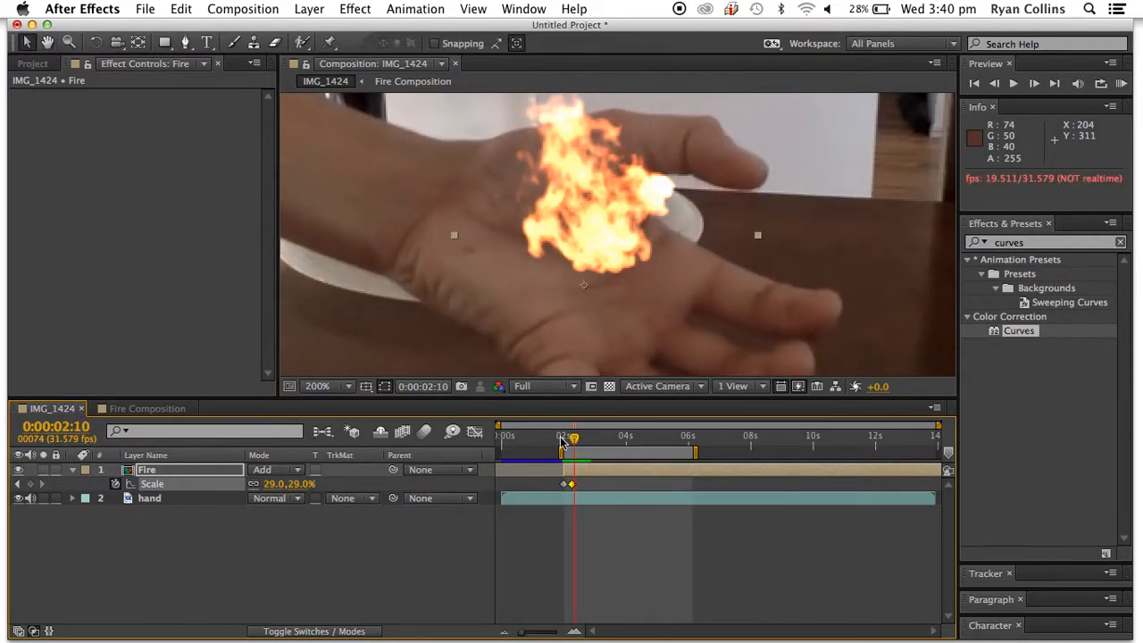
# Enable motion blur for the composition and the Fire layer, and play back the ignition from 0:00:01:27
pyautogui.click(425, 432)
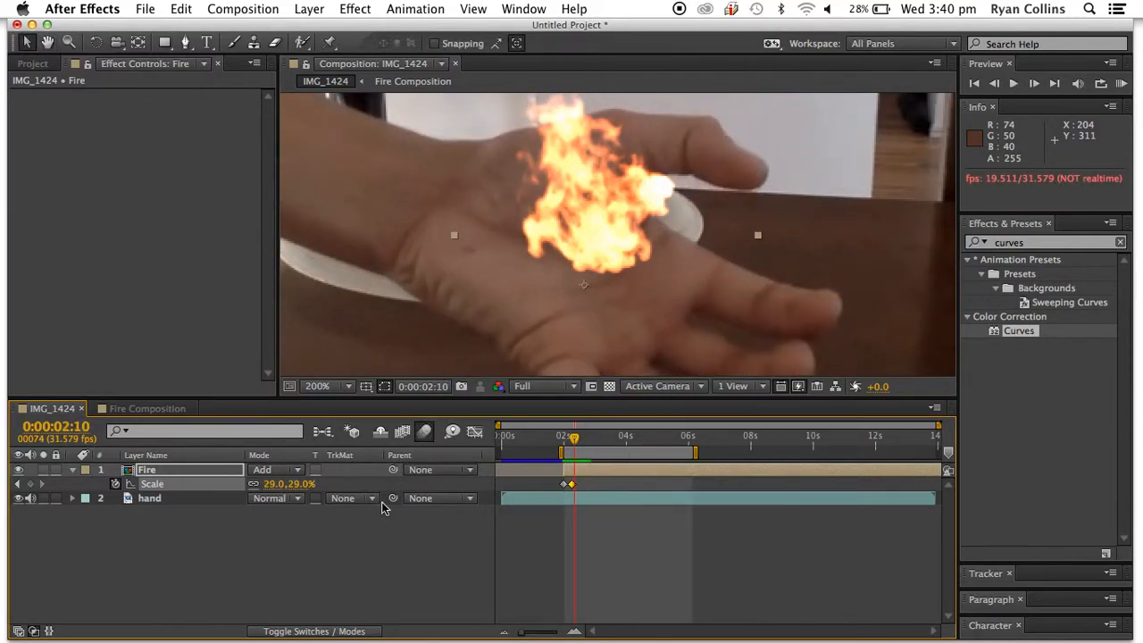
pyautogui.click(338, 632)
pyautogui.click(317, 471)
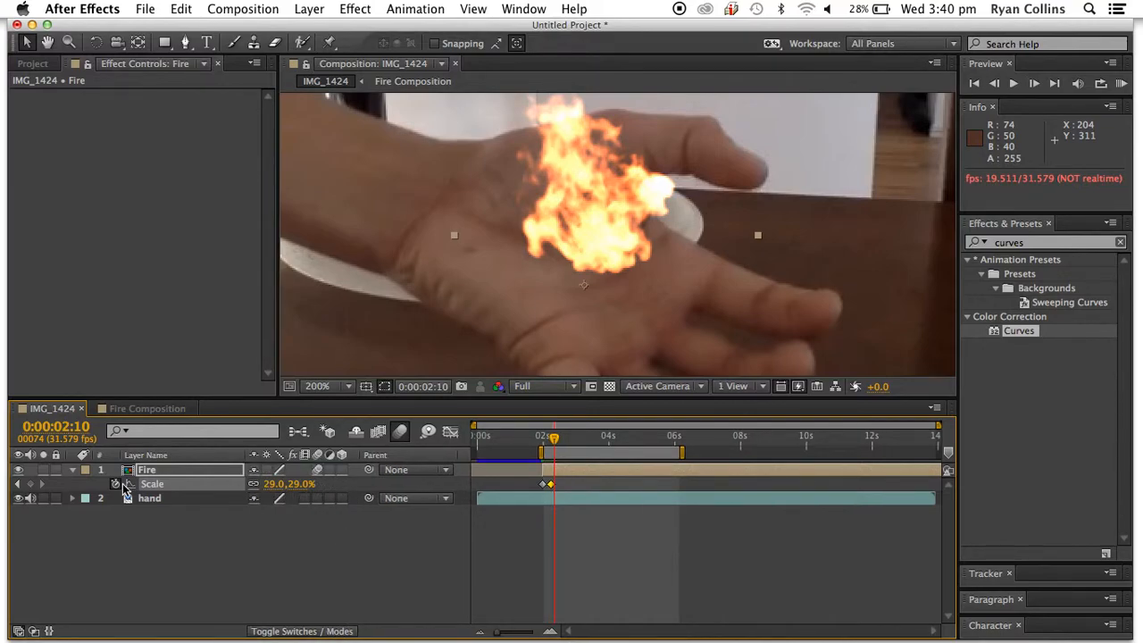
pyautogui.click(71, 470)
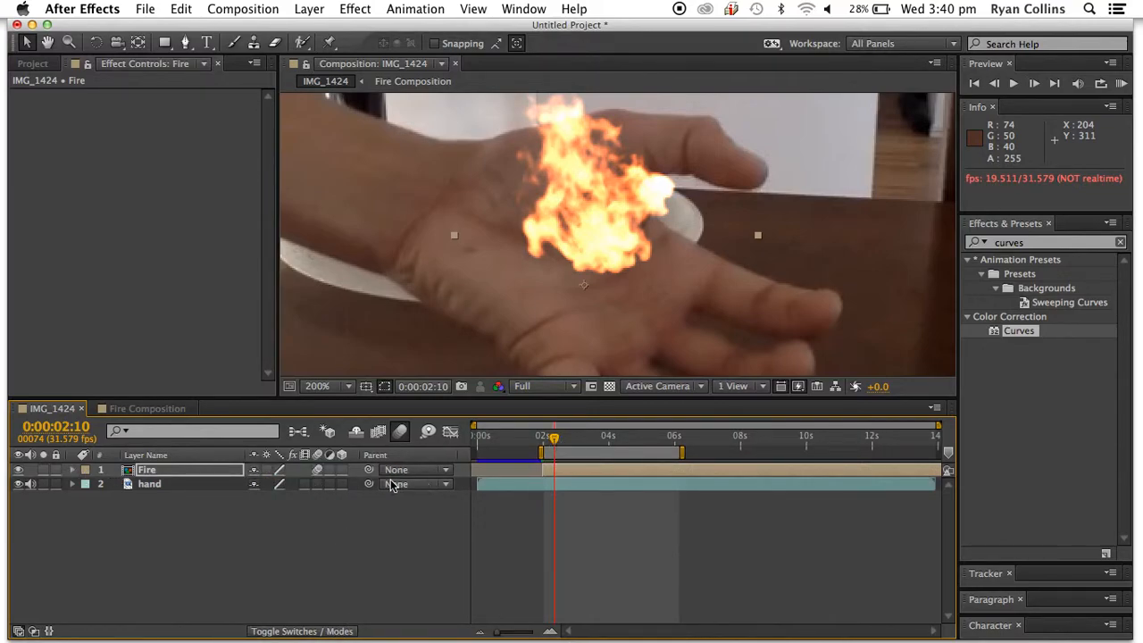
pyautogui.moveTo(553, 442); pyautogui.dragTo(540, 440)
pyautogui.press('KP_0')
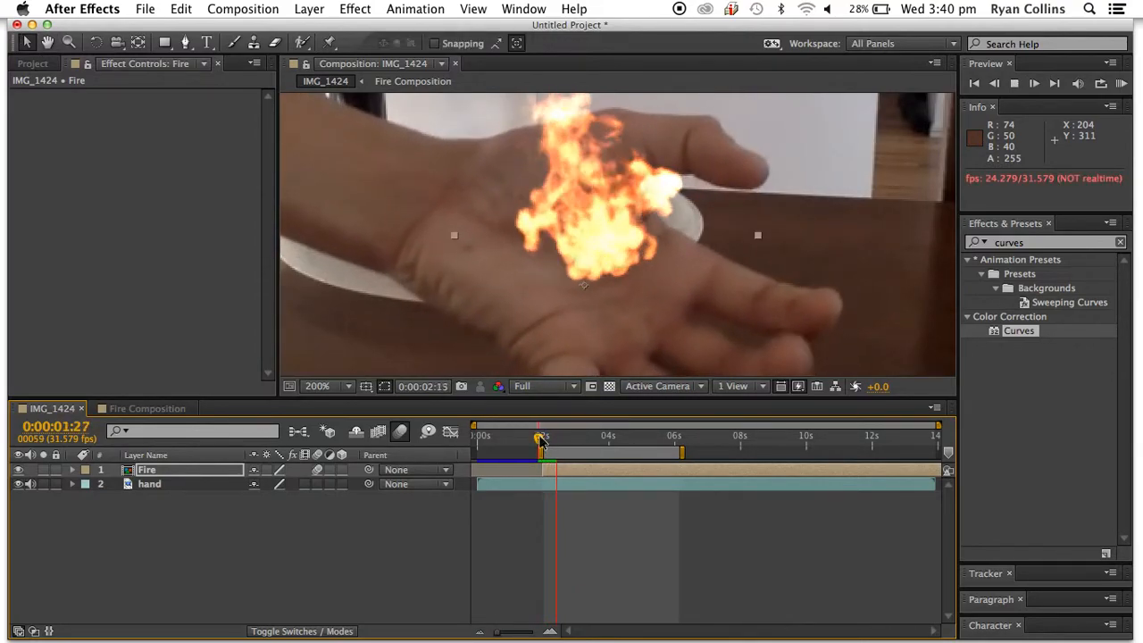
pyautogui.press('space')
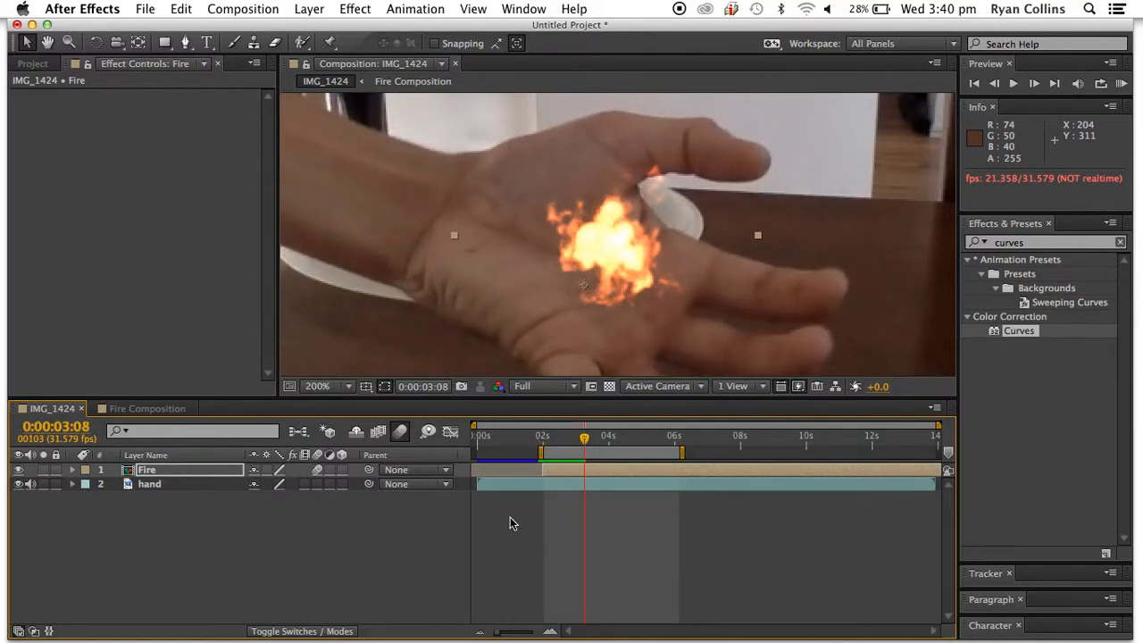
# Move the Fire layer's 29% scale keyframe earlier, closer to the 0% keyframe, and preview the faster ignition from 0:00:01:27
pyautogui.click(74, 472)
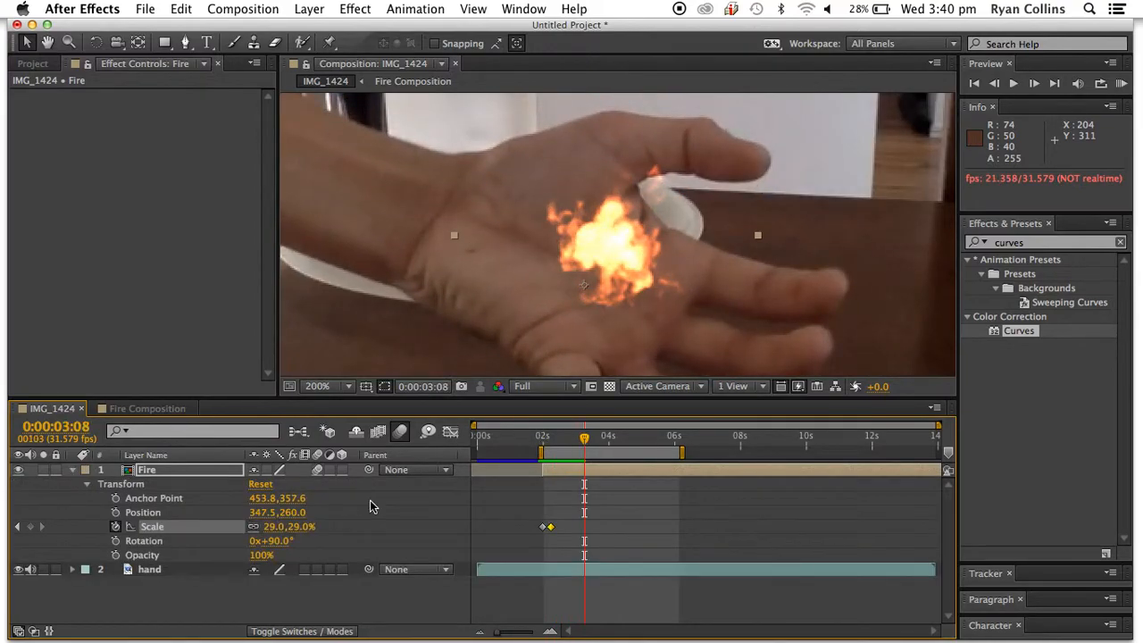
pyautogui.moveTo(548, 529)
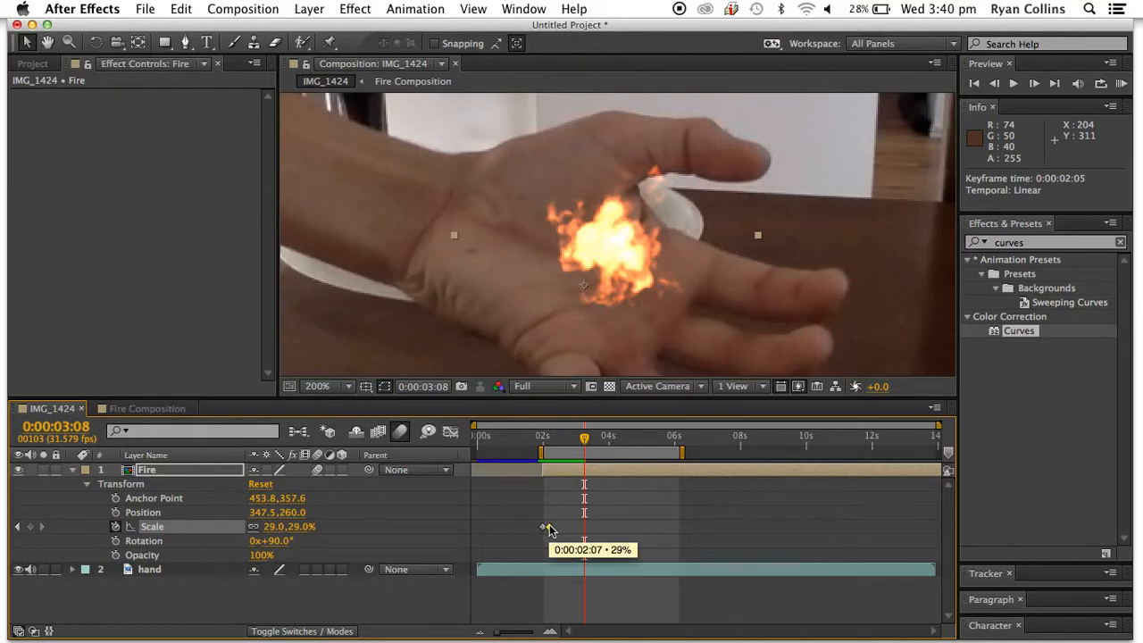
pyautogui.moveTo(585, 441); pyautogui.dragTo(540, 443)
pyautogui.press('space')
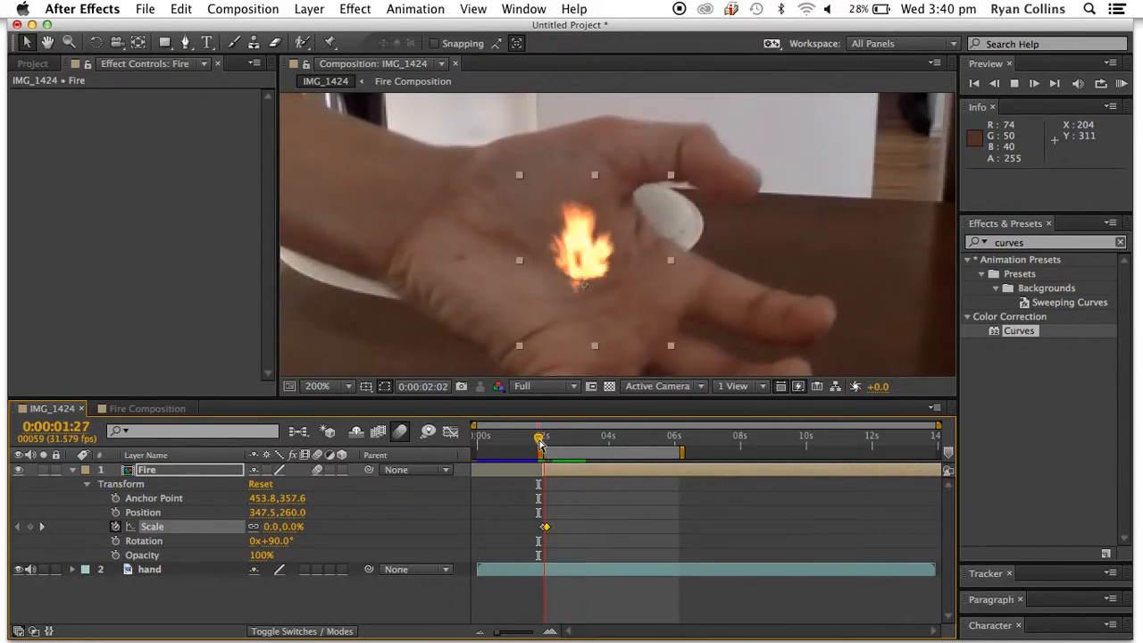
pyautogui.press('space')
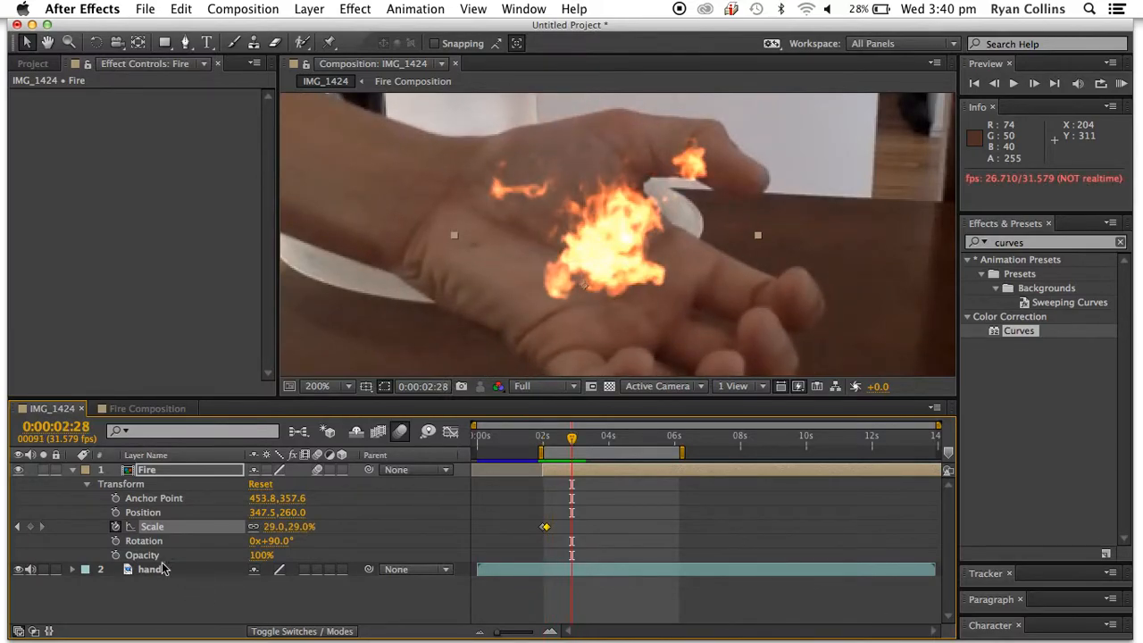
# Solo the hand layer at 0:00:02:01 and switch to the Motion Tracking workspace
pyautogui.click(72, 470)
pyautogui.moveTo(571, 437); pyautogui.dragTo(546, 439)
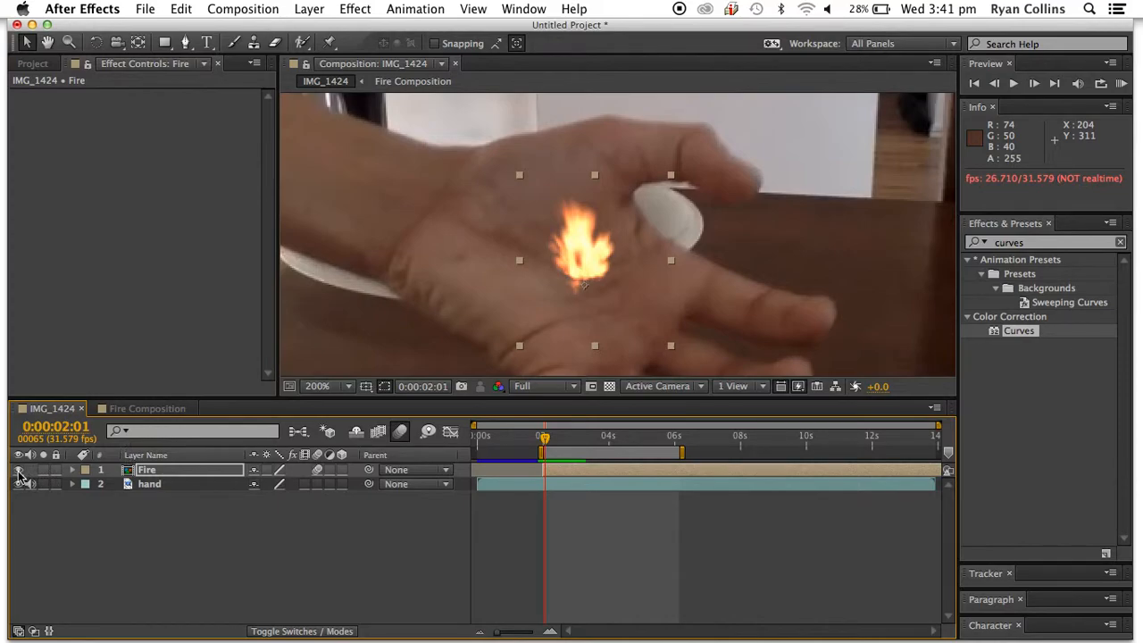
pyautogui.click(44, 484)
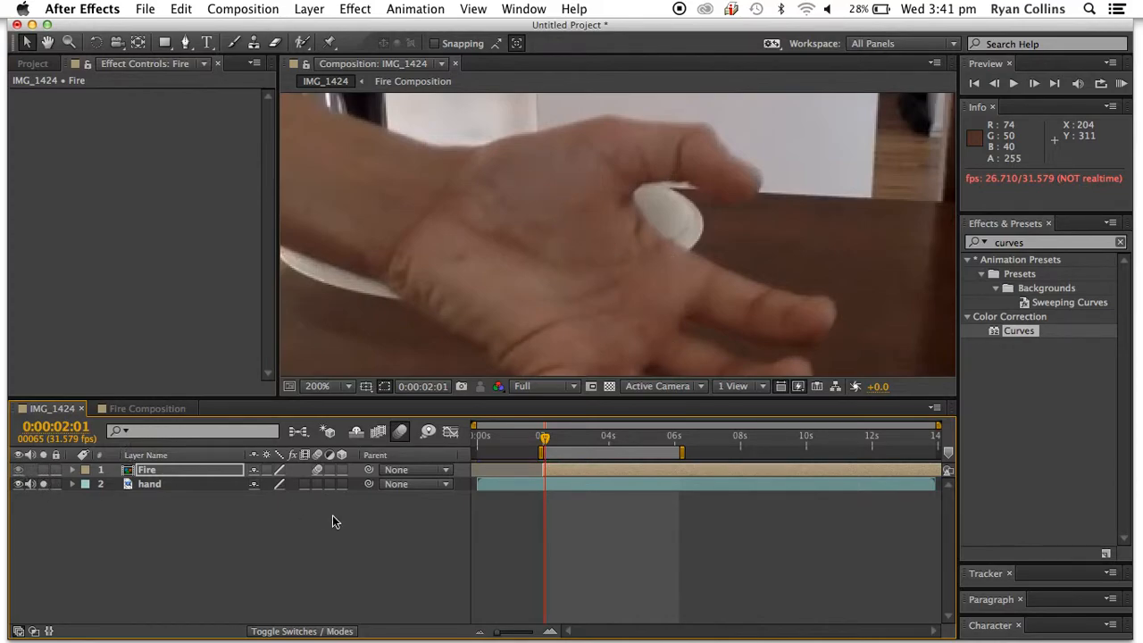
pyautogui.click(943, 44)
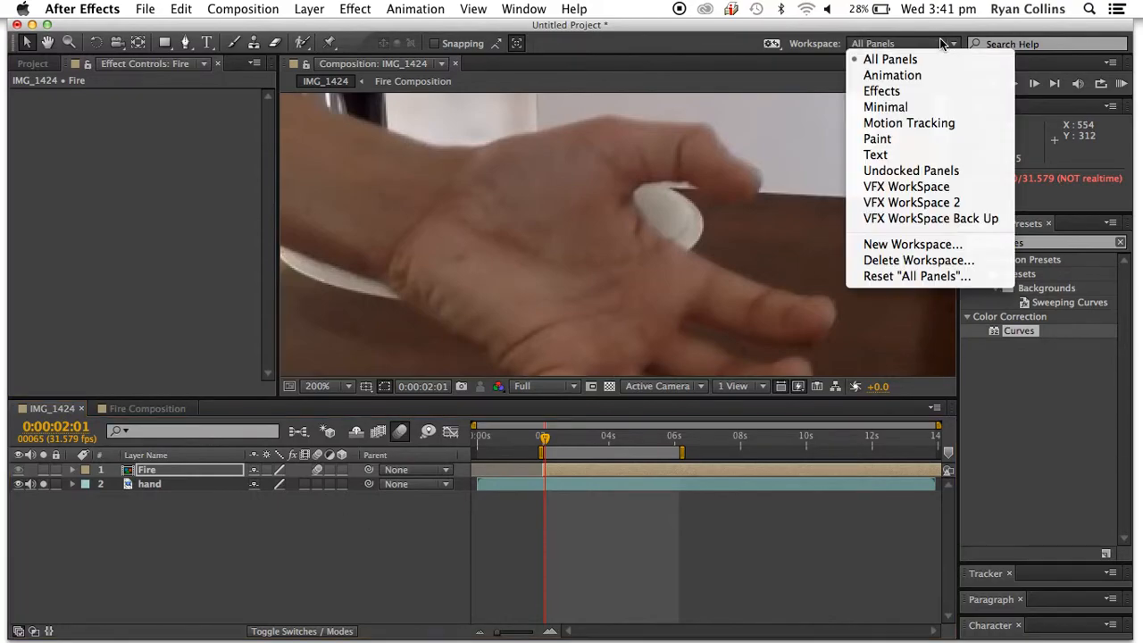
pyautogui.click(929, 124)
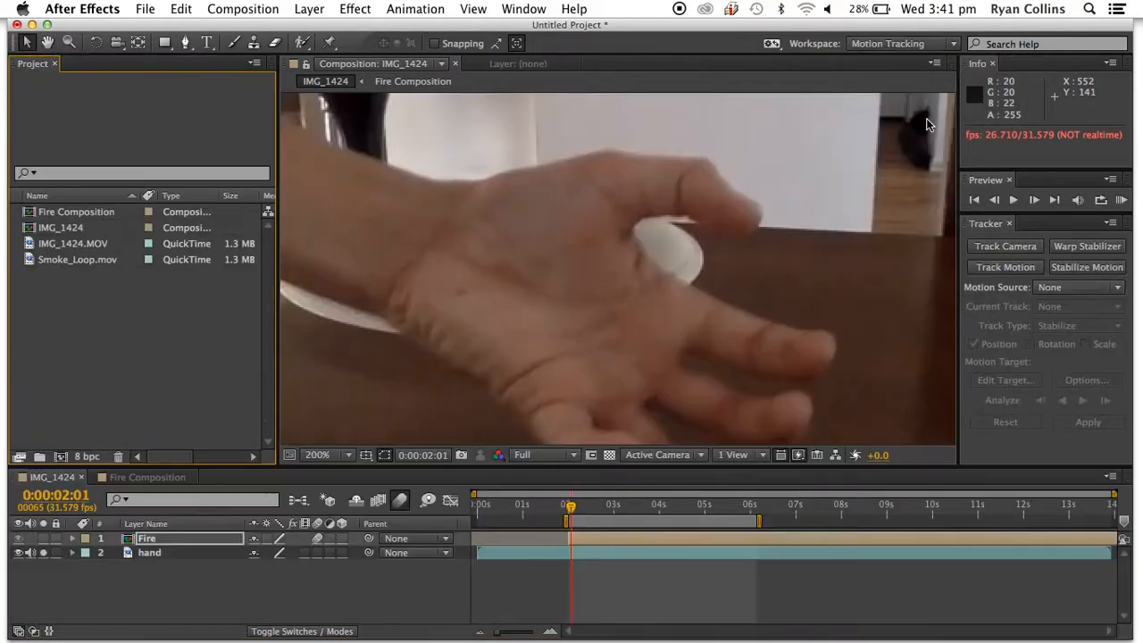
# Toggle solo on the Fire layer on and off to compare the hand with and without the flame, leaving only hand soloed
pyautogui.click(43, 538)
pyautogui.click(44, 540)
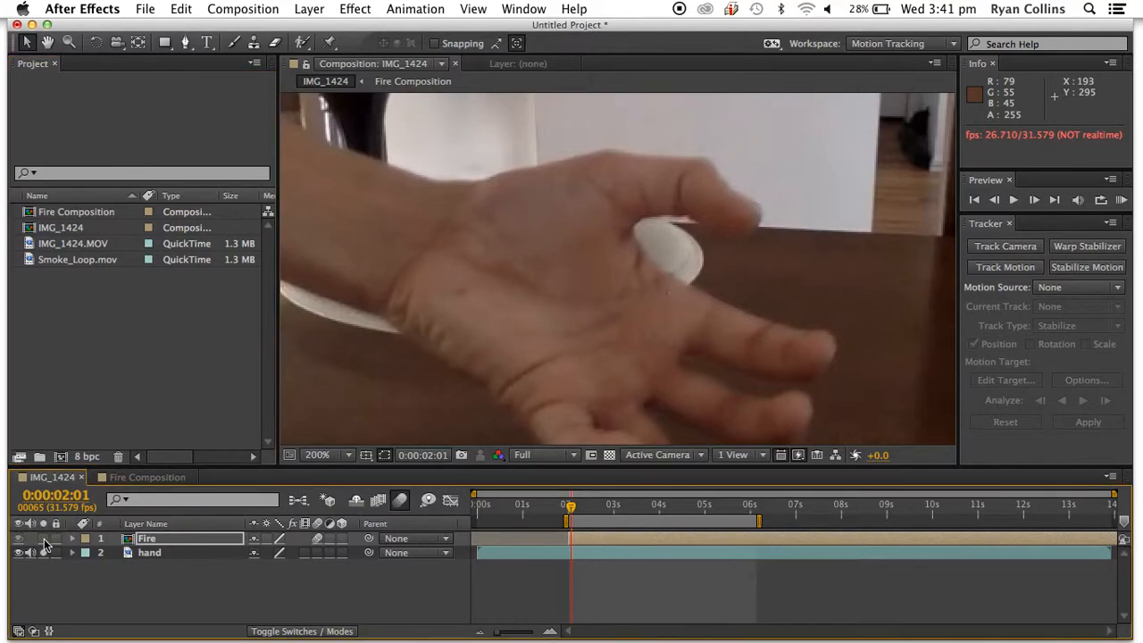
pyautogui.click(44, 539)
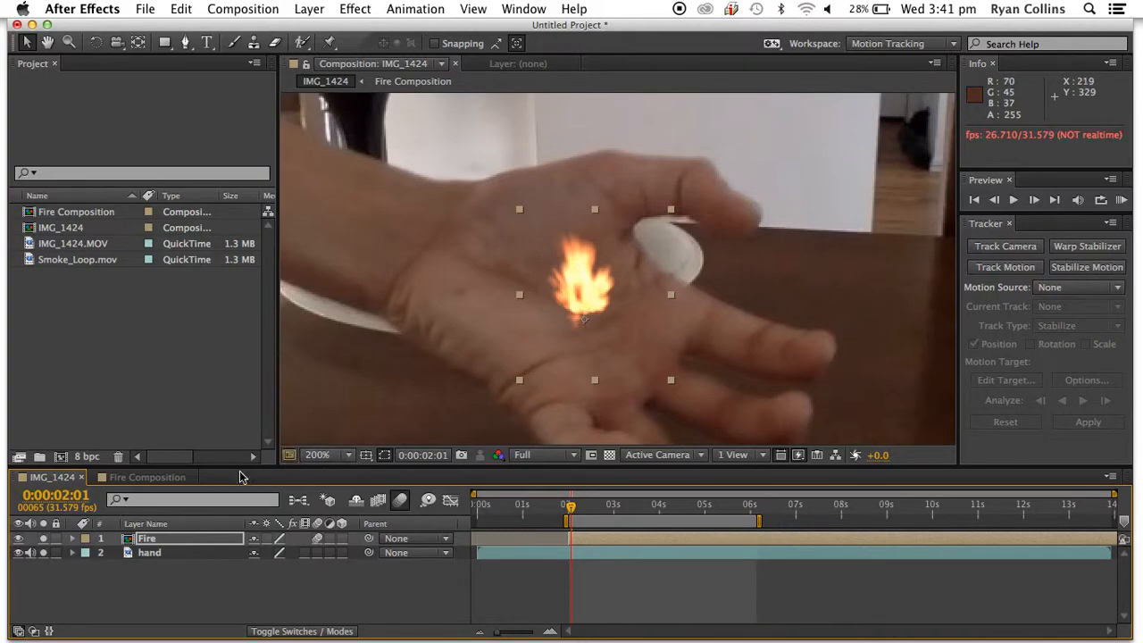
pyautogui.click(44, 539)
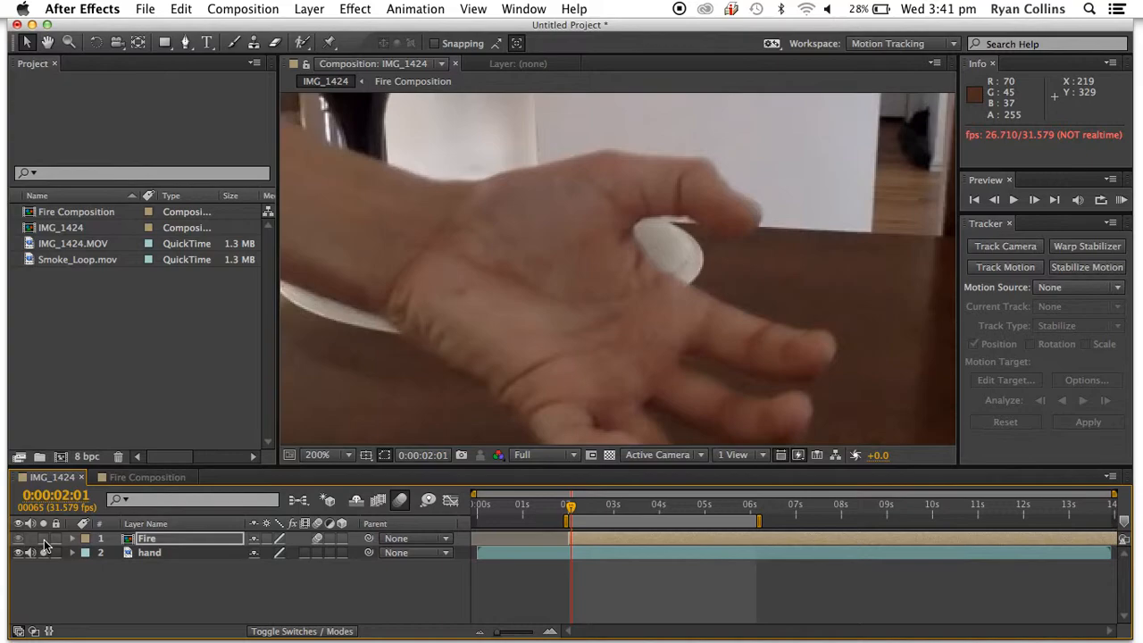
pyautogui.click(44, 539)
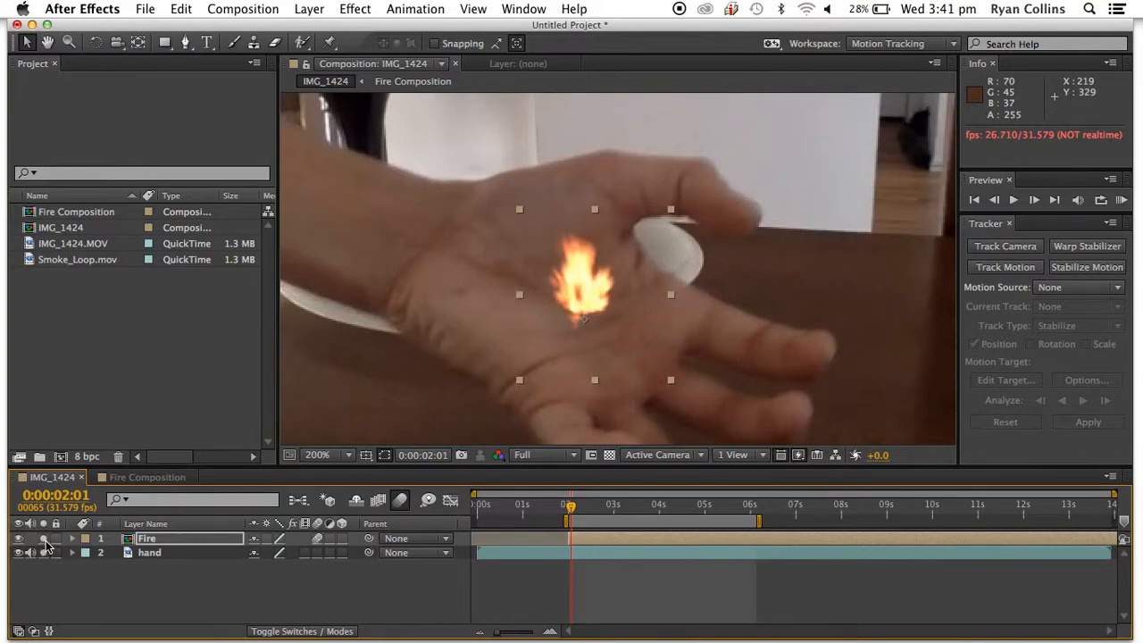
pyautogui.click(44, 540)
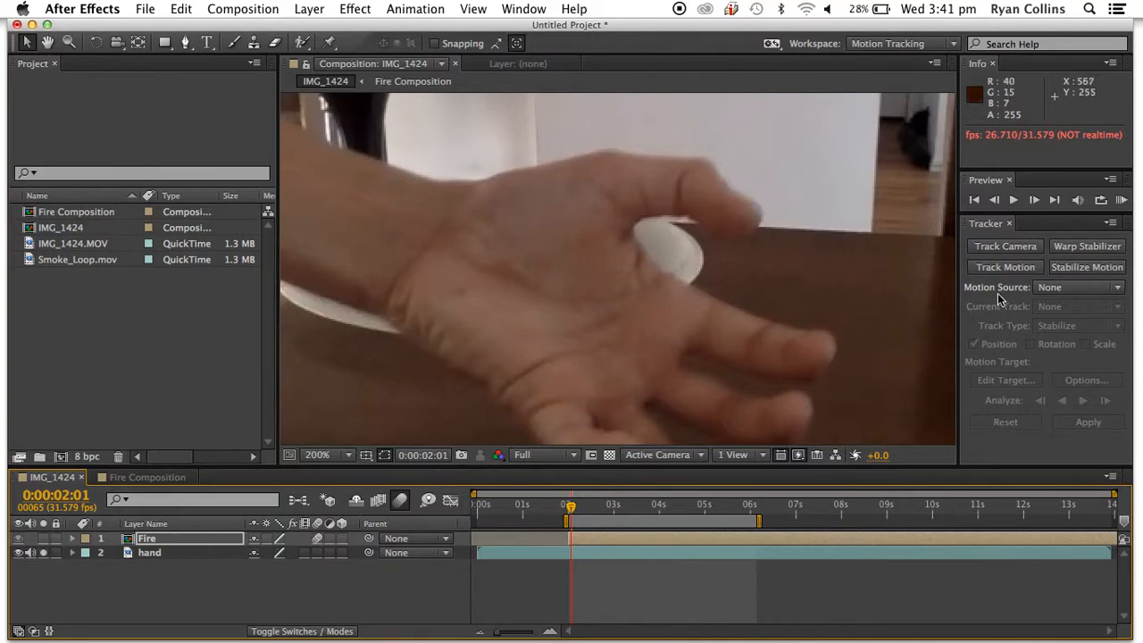
# Set up Track Motion on the hand layer, closing the tracker view opened for the Fire layer
pyautogui.click(1013, 269)
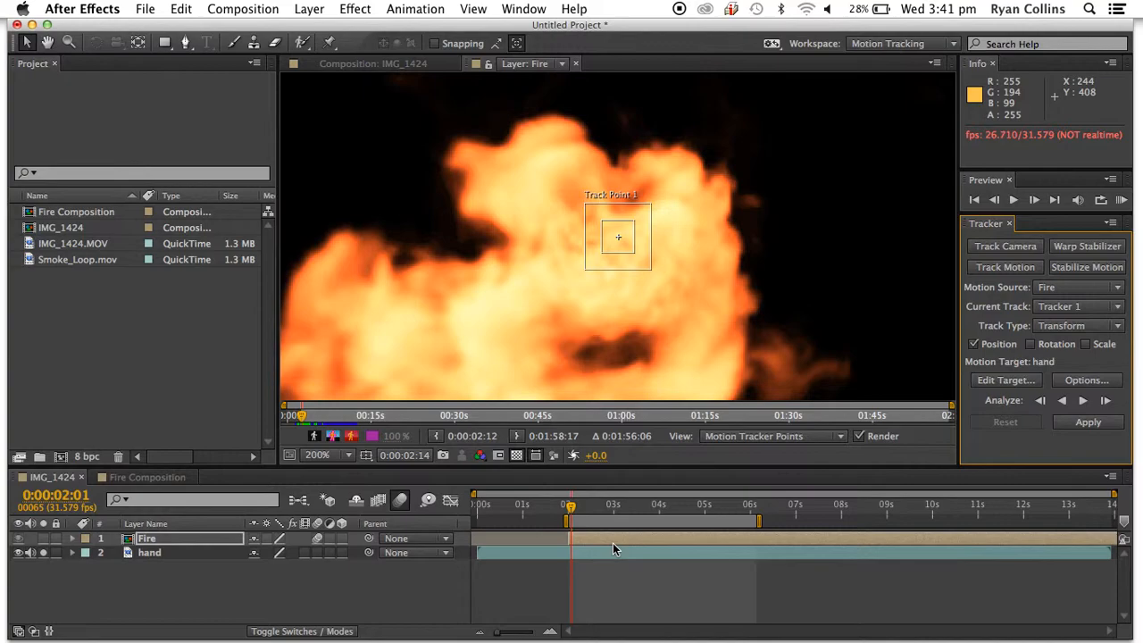
pyautogui.click(577, 65)
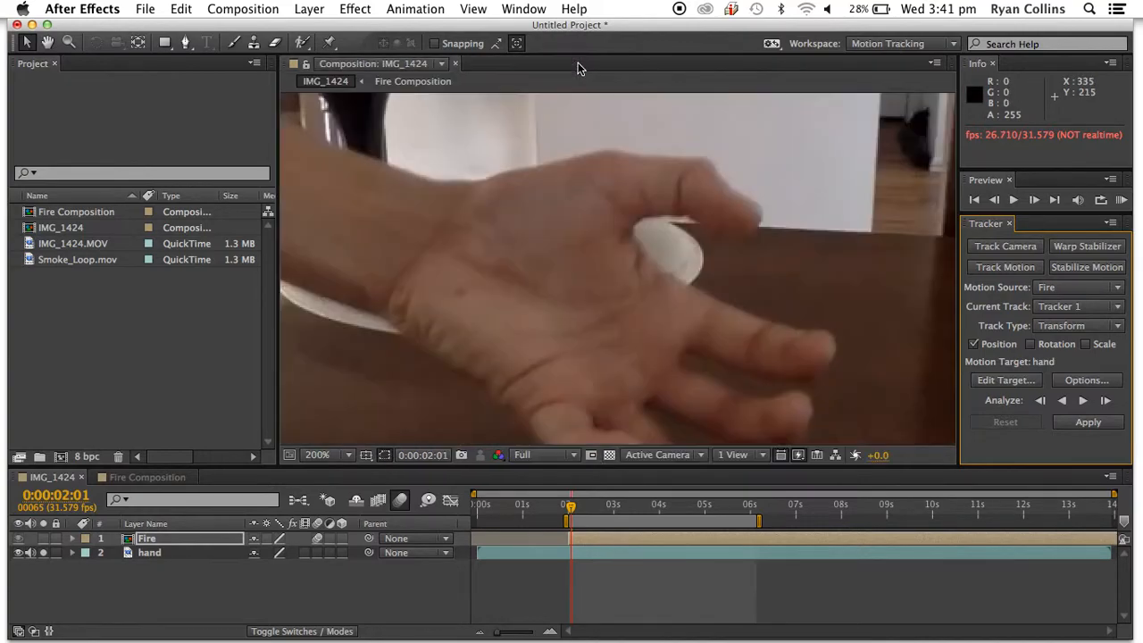
pyautogui.click(684, 552)
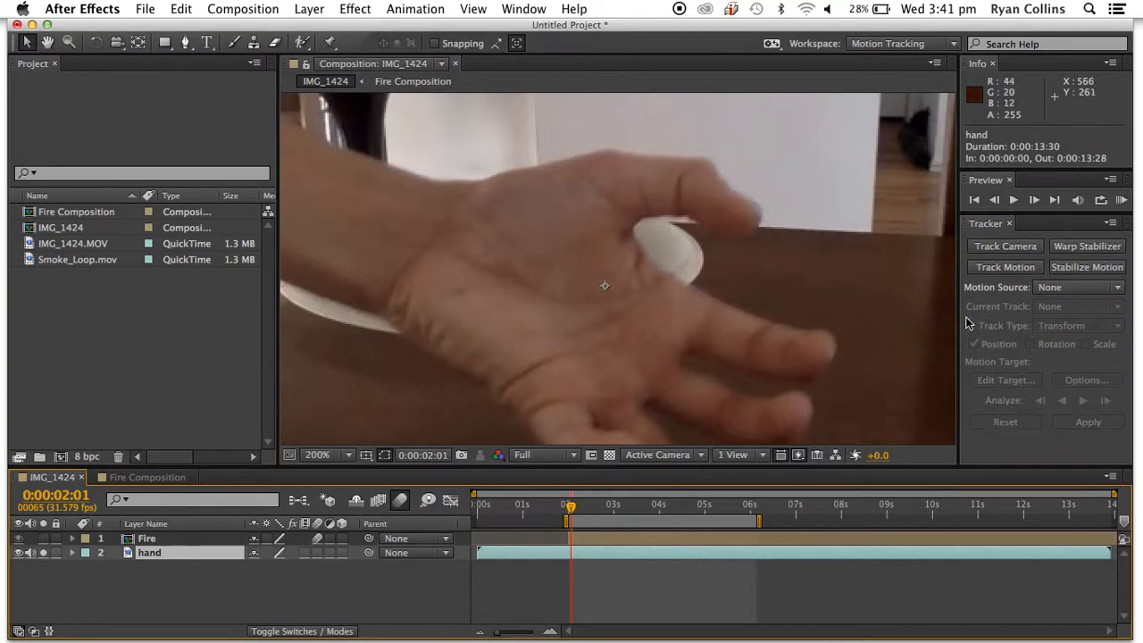
pyautogui.click(1005, 271)
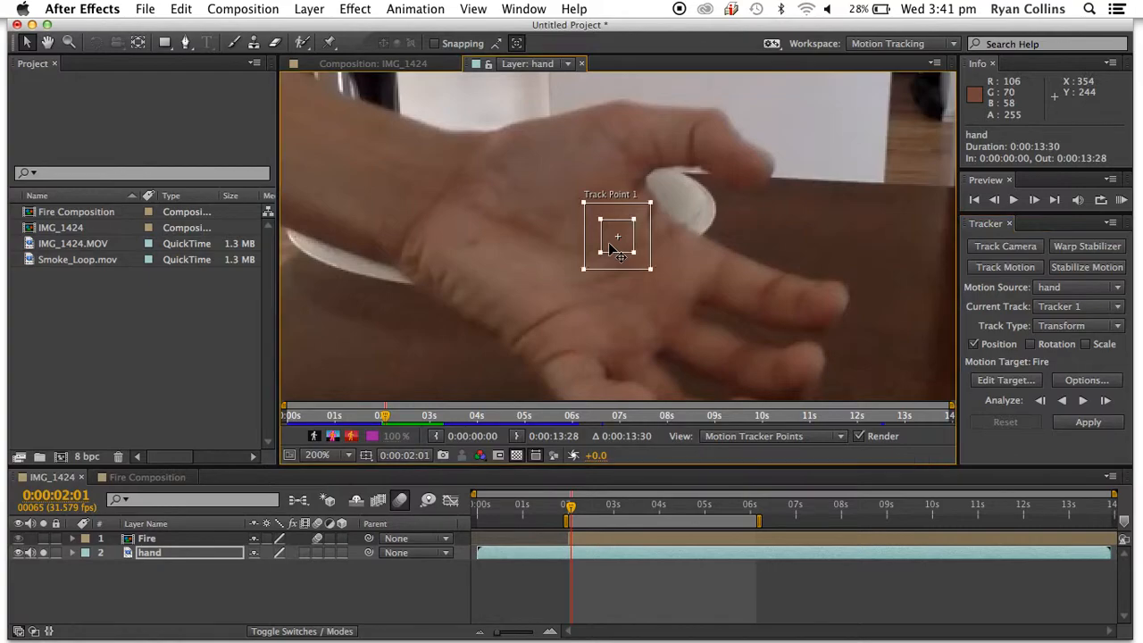
# Place Track Point 1 on the centre of the palm and analyze the motion forward from 0:00:02:01 to 0:00:07:07
pyautogui.moveTo(610, 248); pyautogui.dragTo(686, 299)
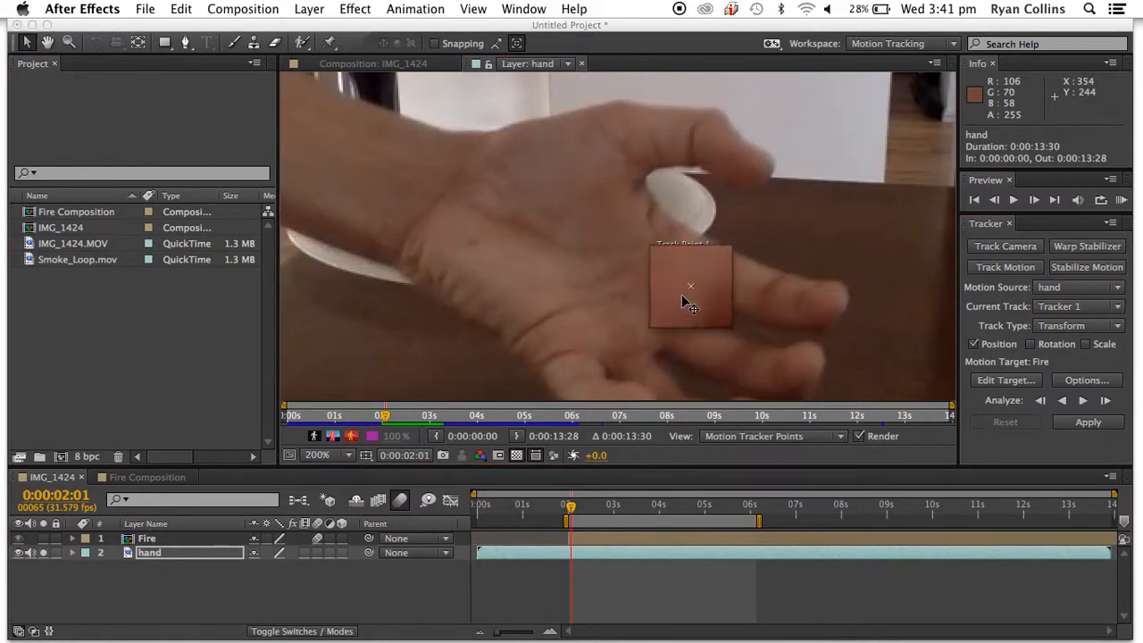
pyautogui.click(47, 541)
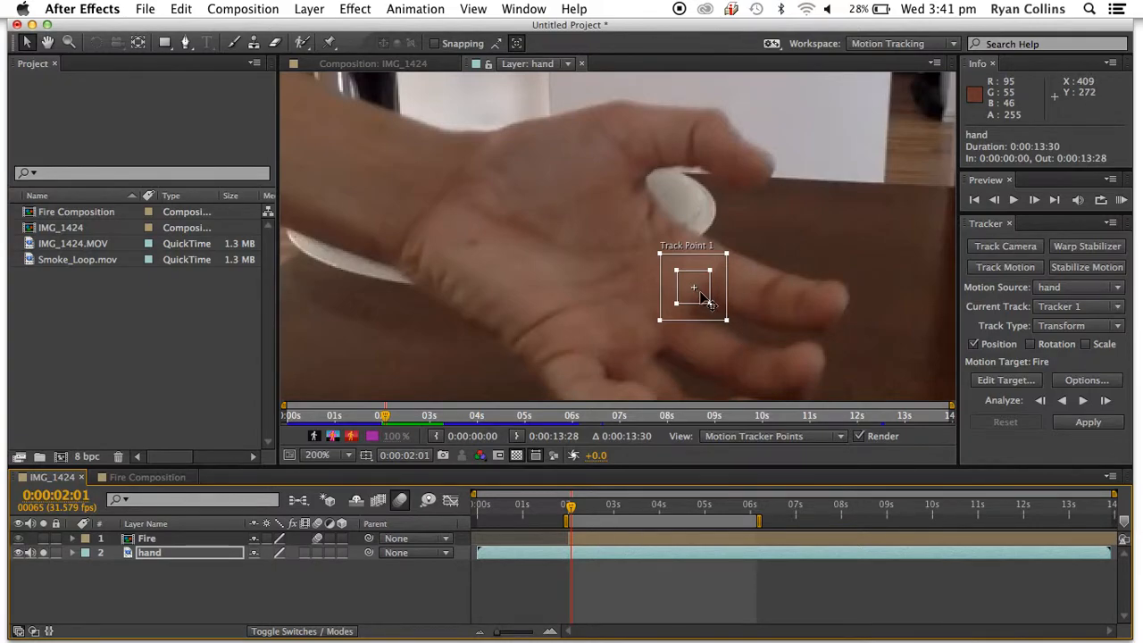
pyautogui.moveTo(697, 290); pyautogui.dragTo(607, 280)
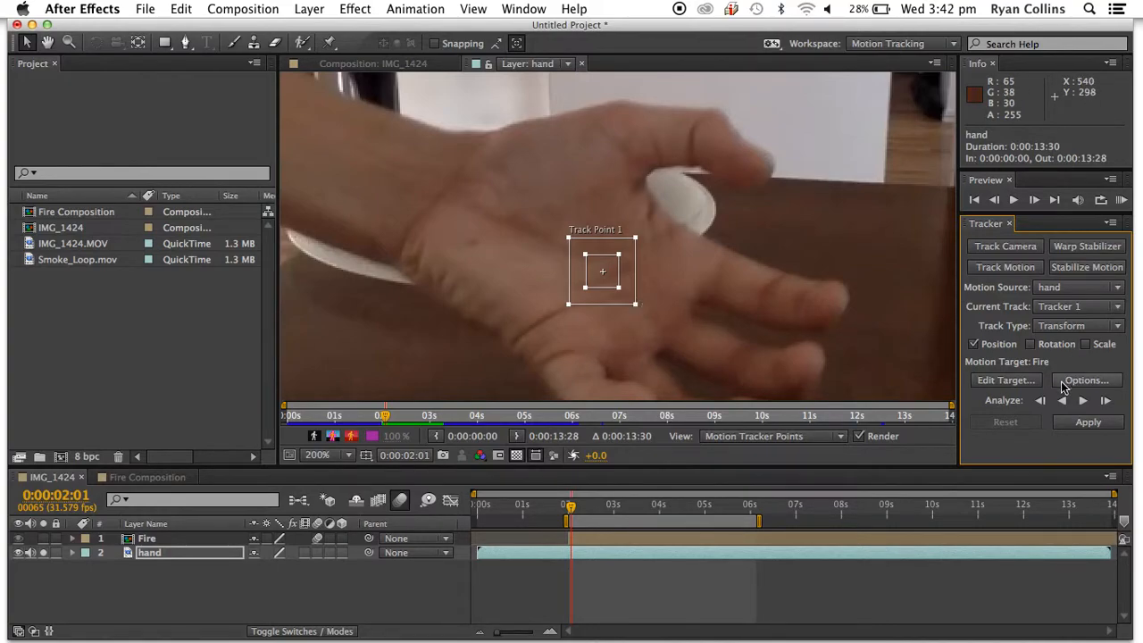
pyautogui.click(1082, 401)
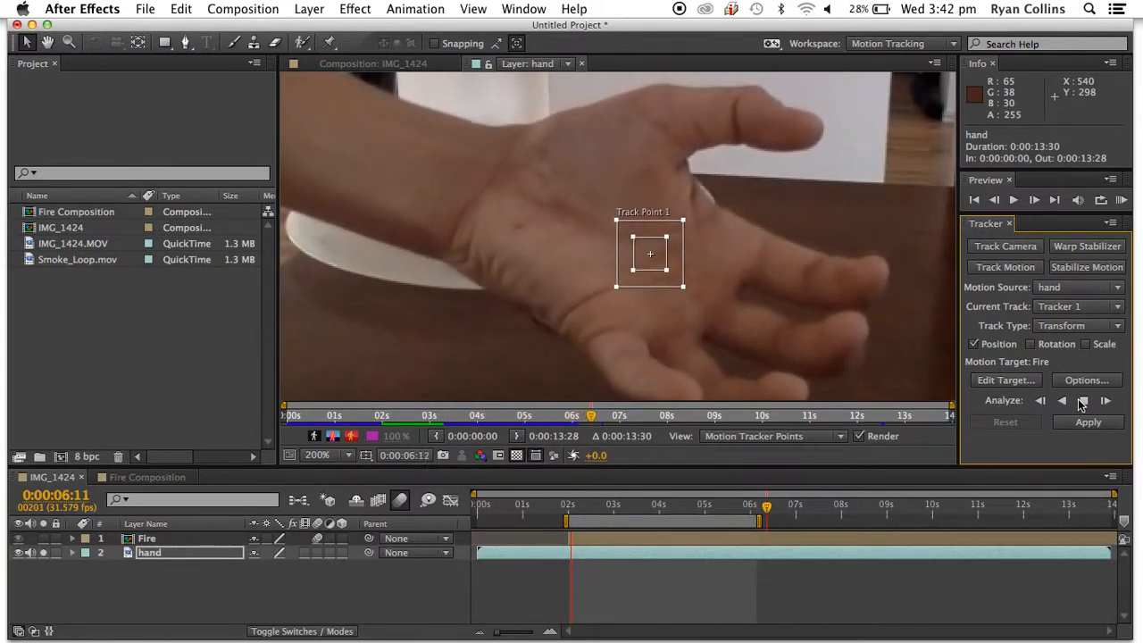
pyautogui.click(1081, 401)
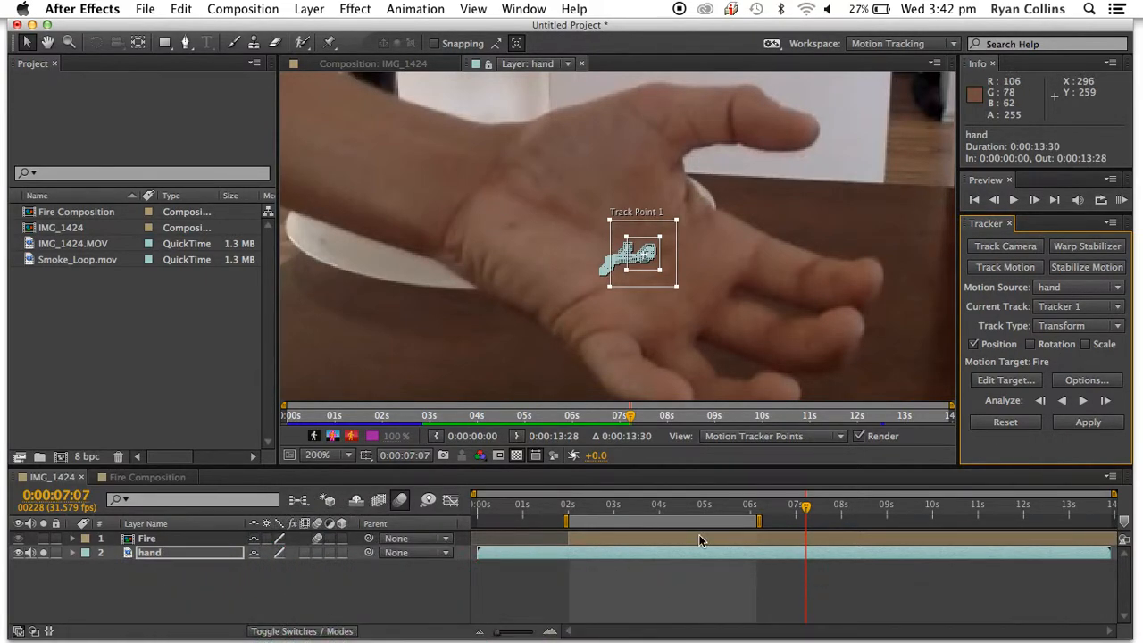
# Undo the motion analysis of the hand layer, the placement of Track Point 1 and the last layer switch change
pyautogui.press('super+z')
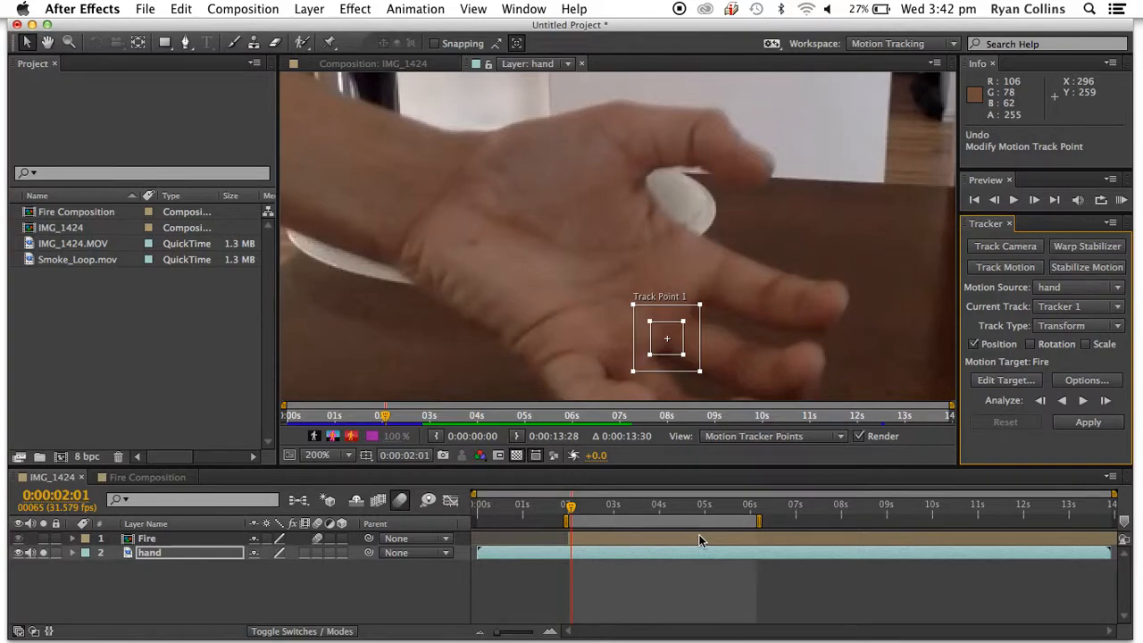
pyautogui.press('super+z')
pyautogui.press('super+z')
# Switch to the All Panels workspace and turn off solo on the Fire and hand layers
pyautogui.click(911, 44)
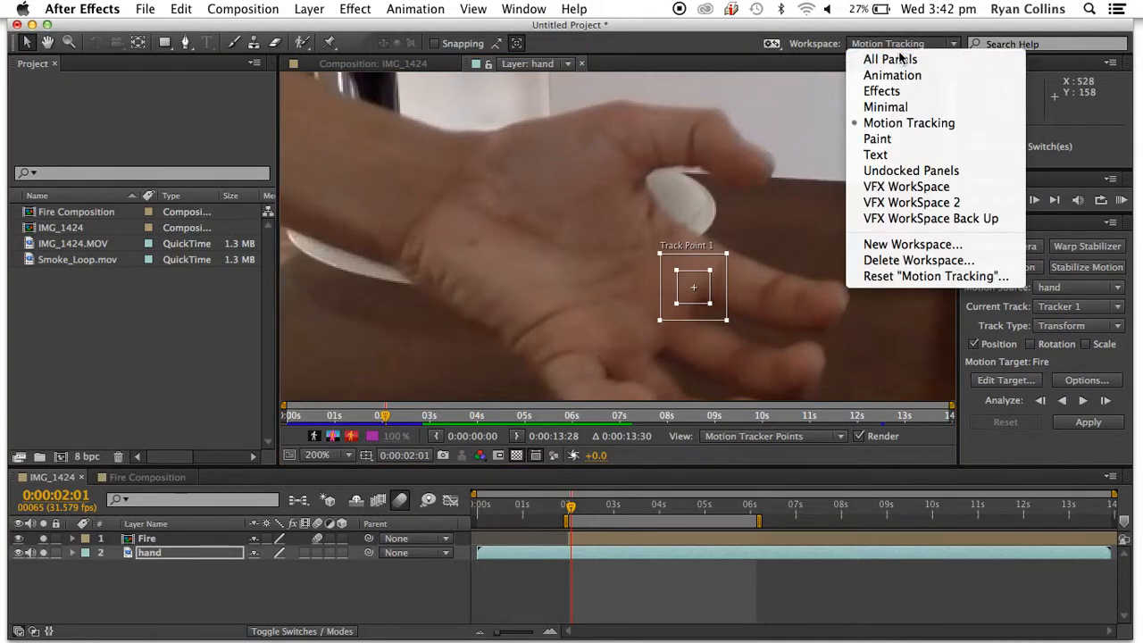
pyautogui.click(902, 57)
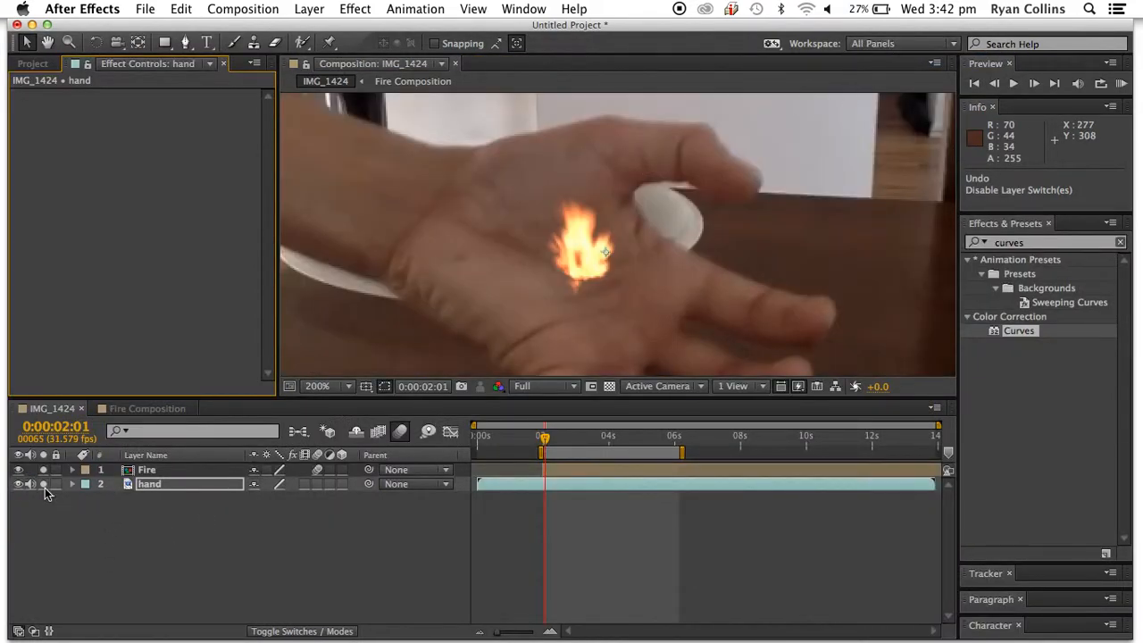
pyautogui.click(43, 471)
pyautogui.click(43, 484)
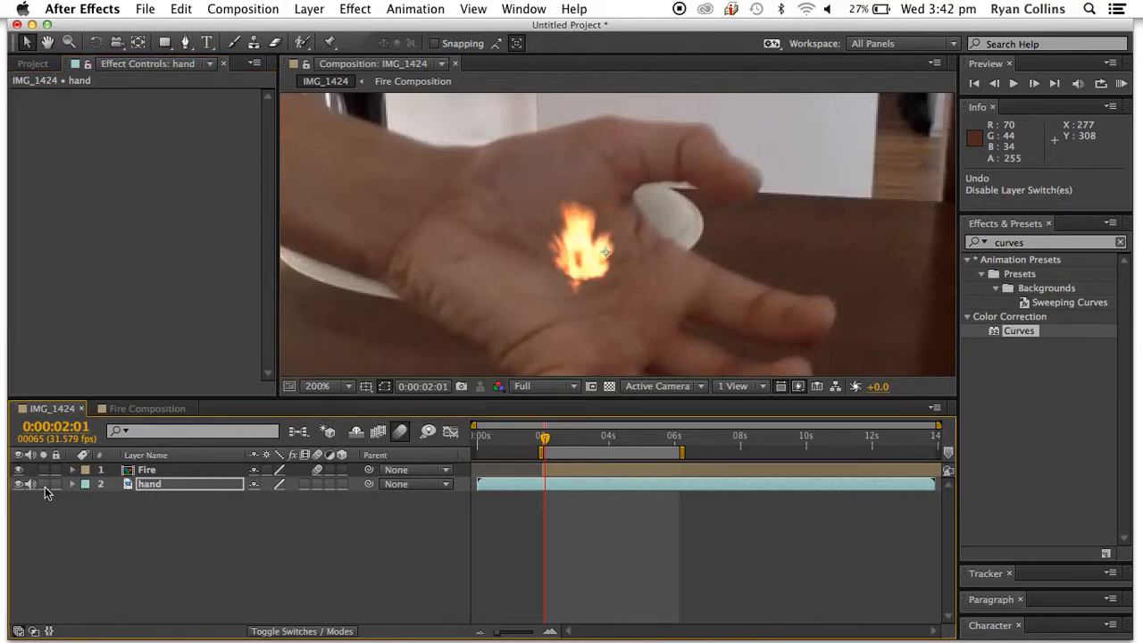
# Create a null object above the hand layer and rename it Fire Traking
pyautogui.rightClick(273, 553)
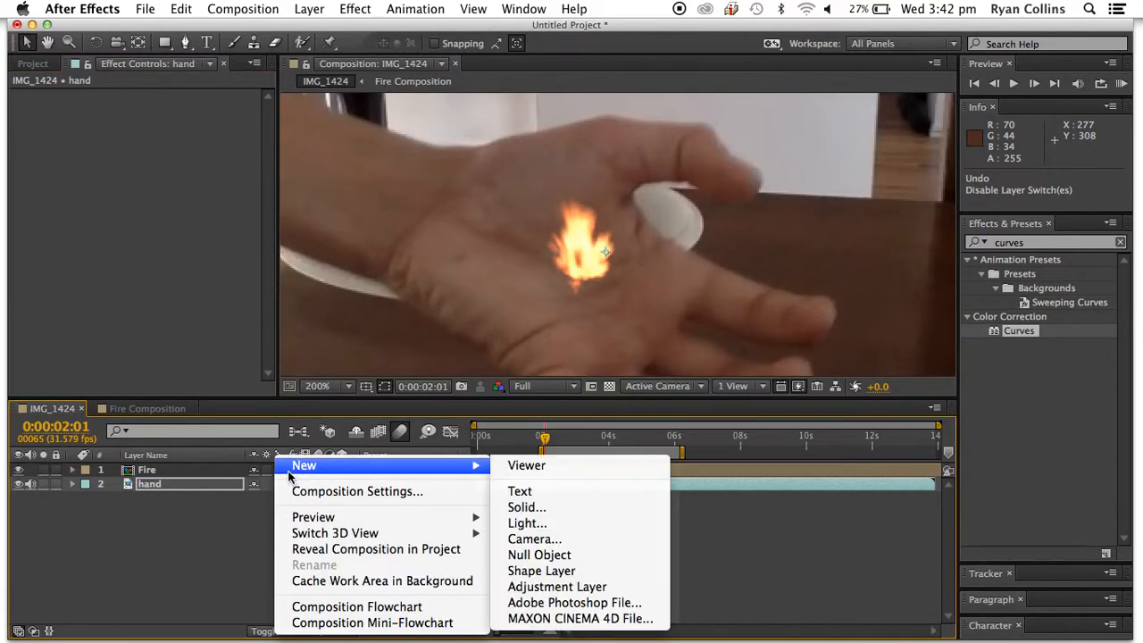
pyautogui.moveTo(438, 469)
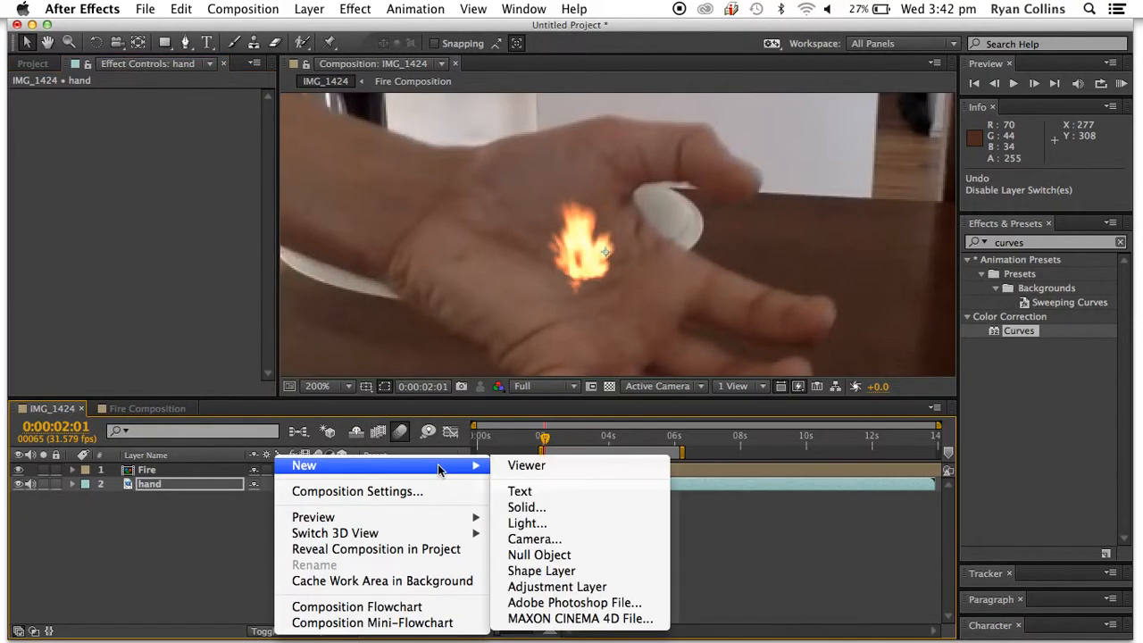
pyautogui.click(539, 554)
pyautogui.press('Return')
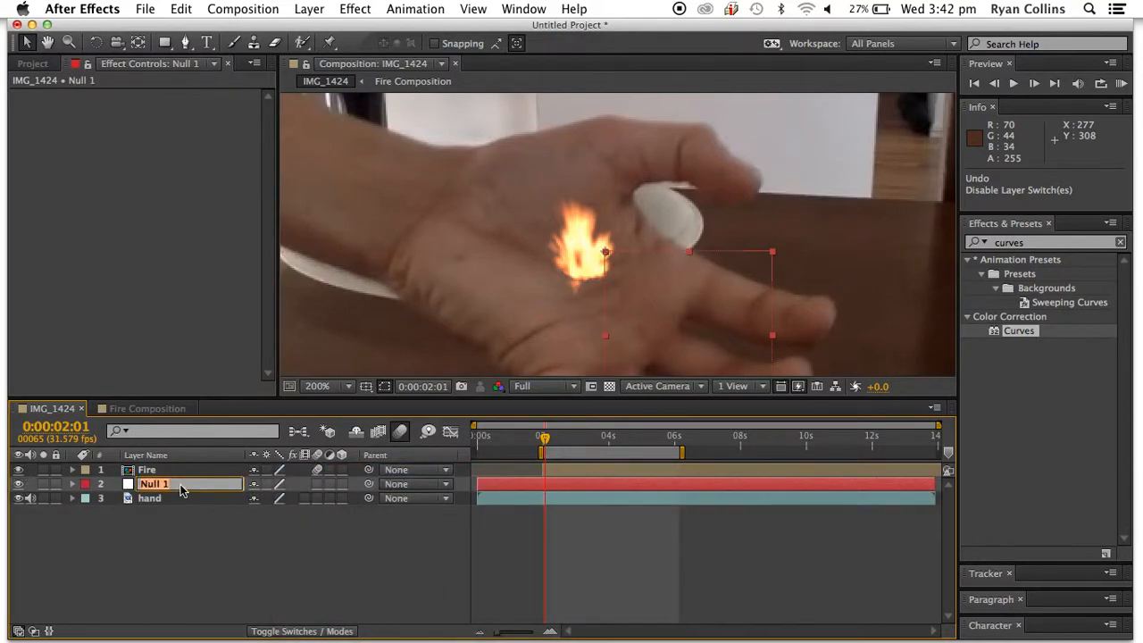
pyautogui.write('F')
pyautogui.click(190, 514)
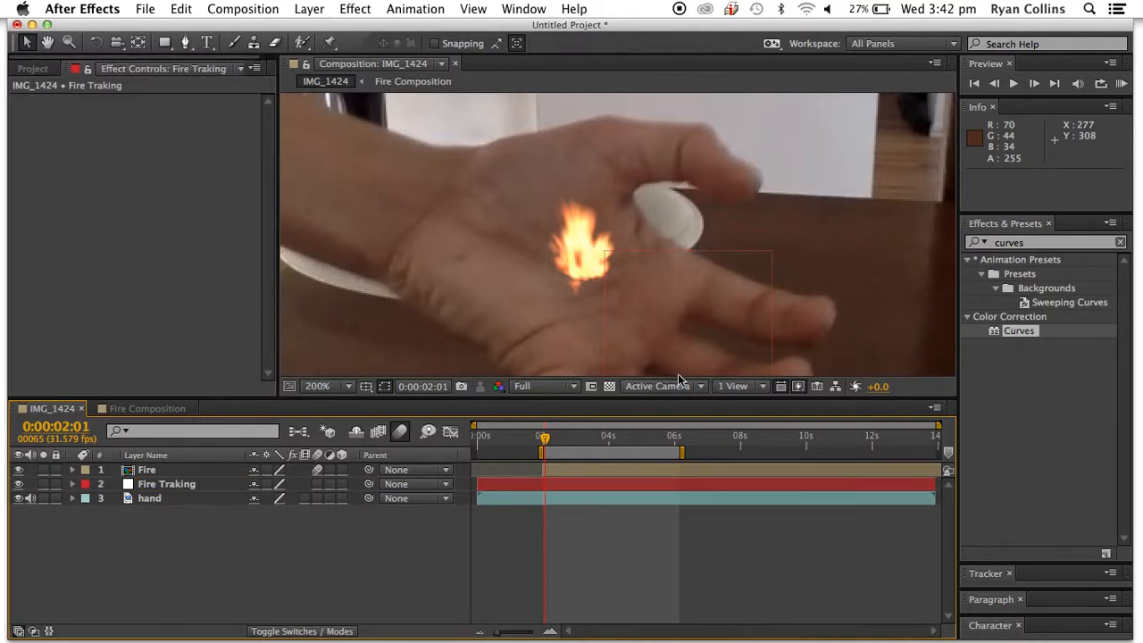
# Set the Fire Traking null's scale to 65% and collapse its properties
pyautogui.click(518, 485)
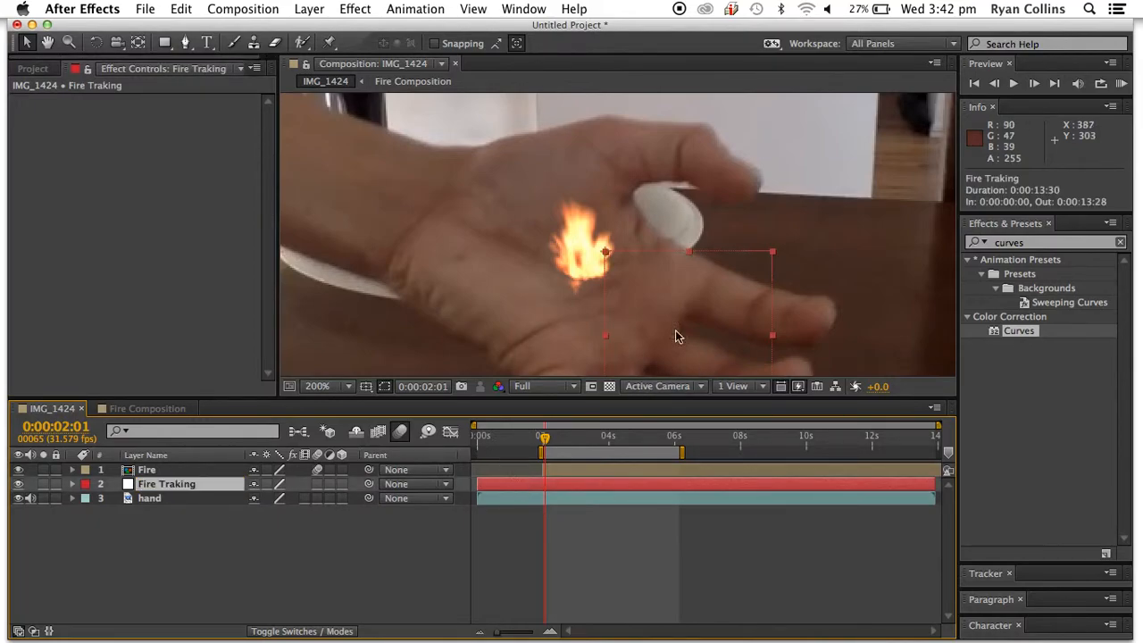
pyautogui.rightClick(763, 260)
pyautogui.press('Escape')
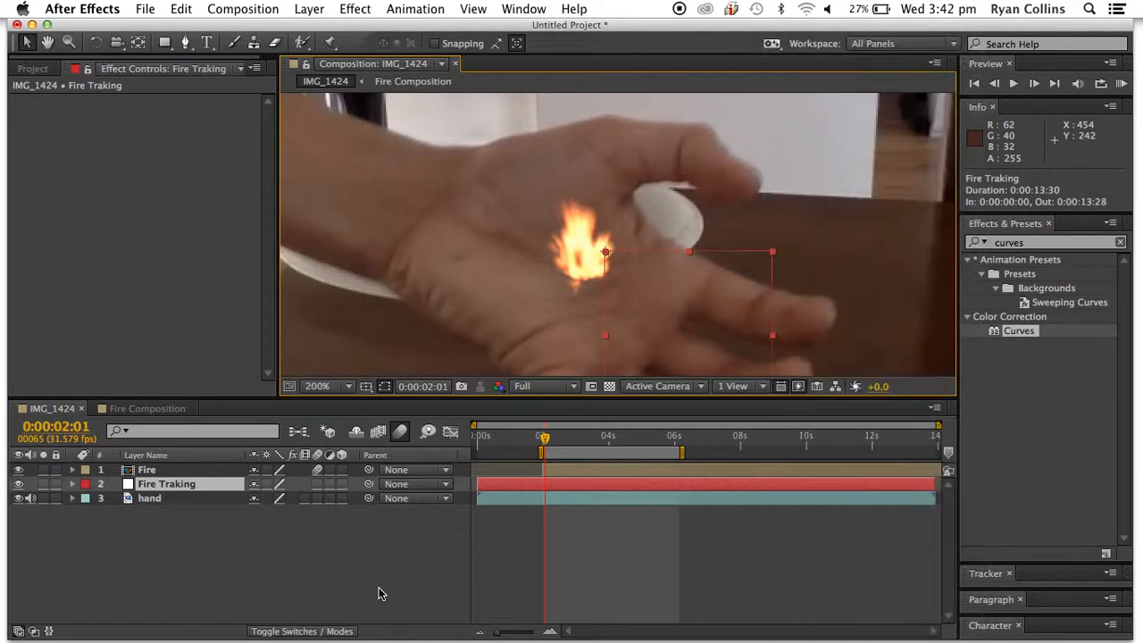
pyautogui.press('s')
pyautogui.click(302, 499)
pyautogui.write('65')
pyautogui.press('Return')
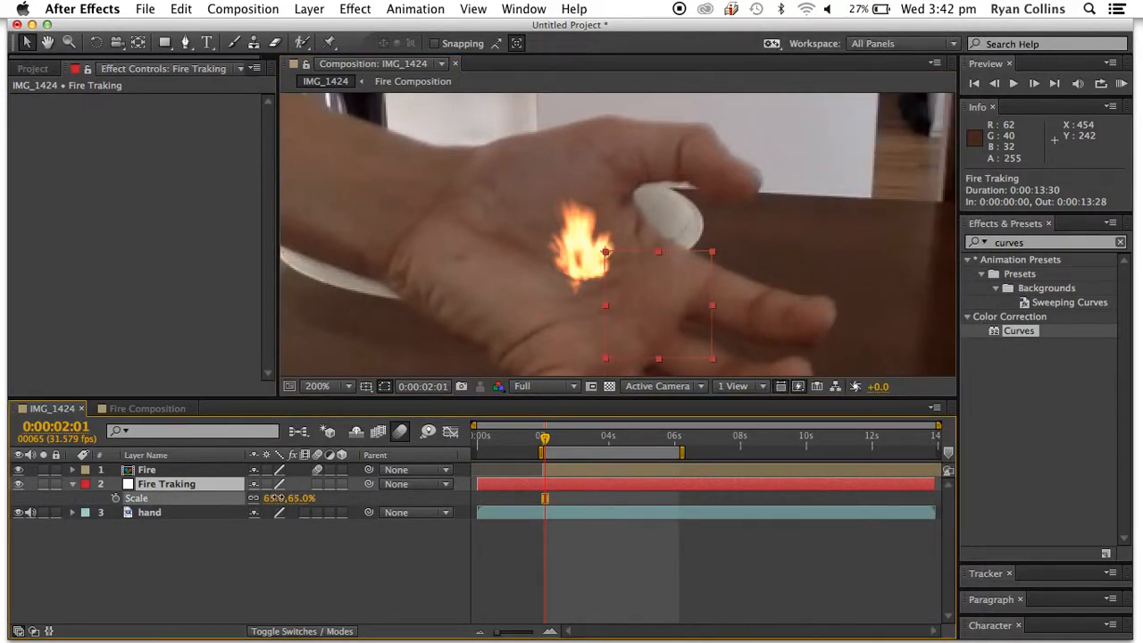
pyautogui.click(324, 564)
pyautogui.click(73, 484)
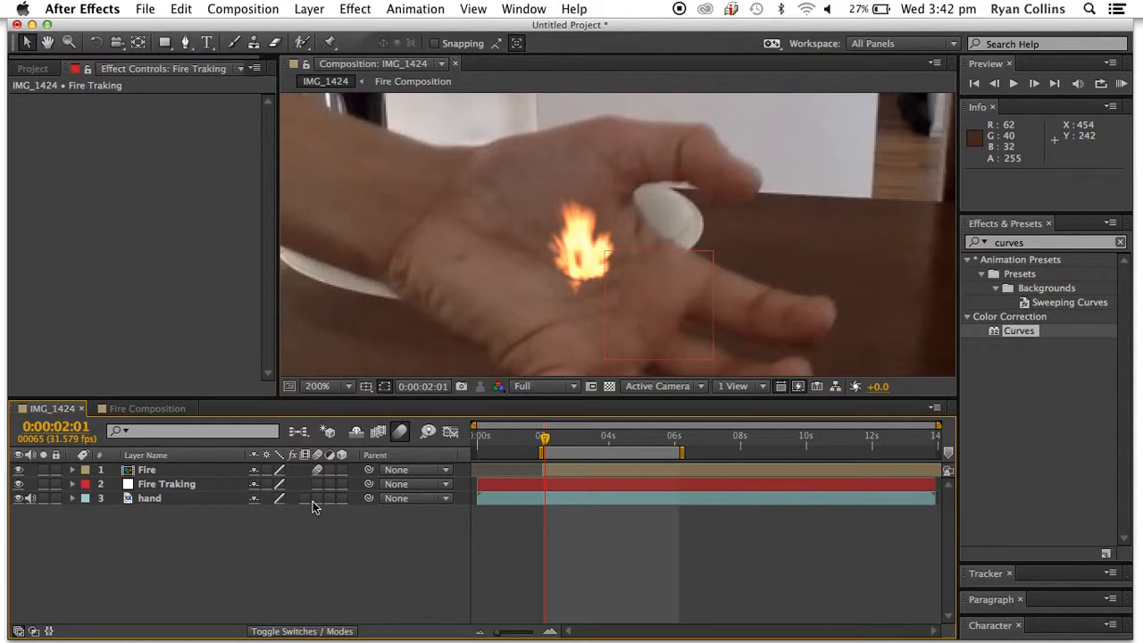
# Switch back to the Motion Tracking workspace and set the current time to 0:00:02:00 in the hand layer's tracker view
pyautogui.click(902, 43)
pyautogui.click(901, 131)
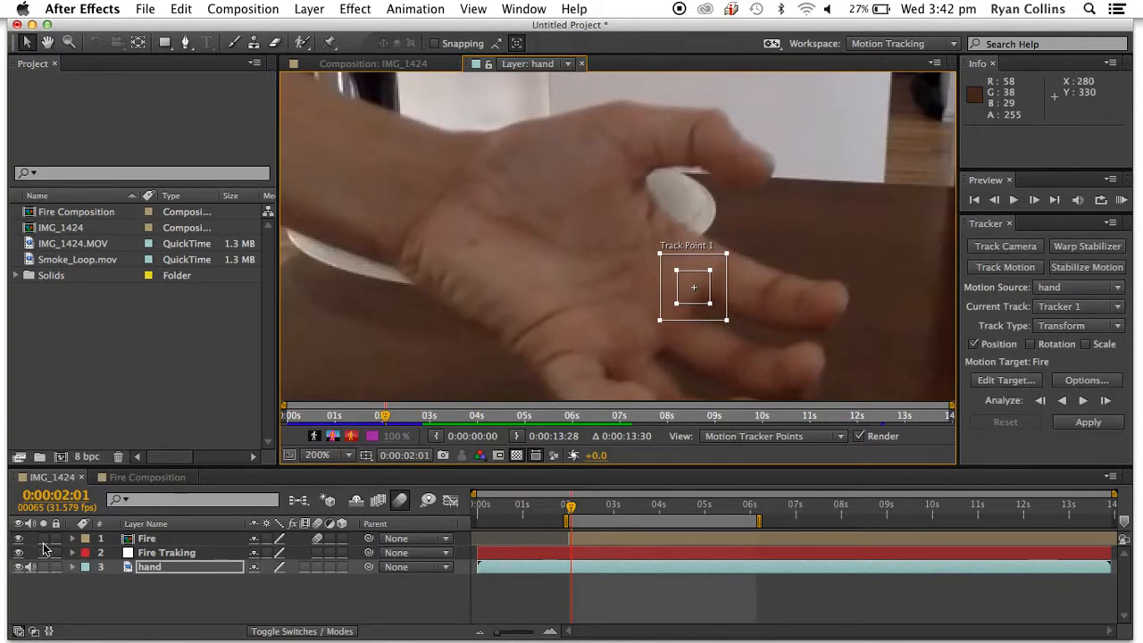
pyautogui.click(44, 541)
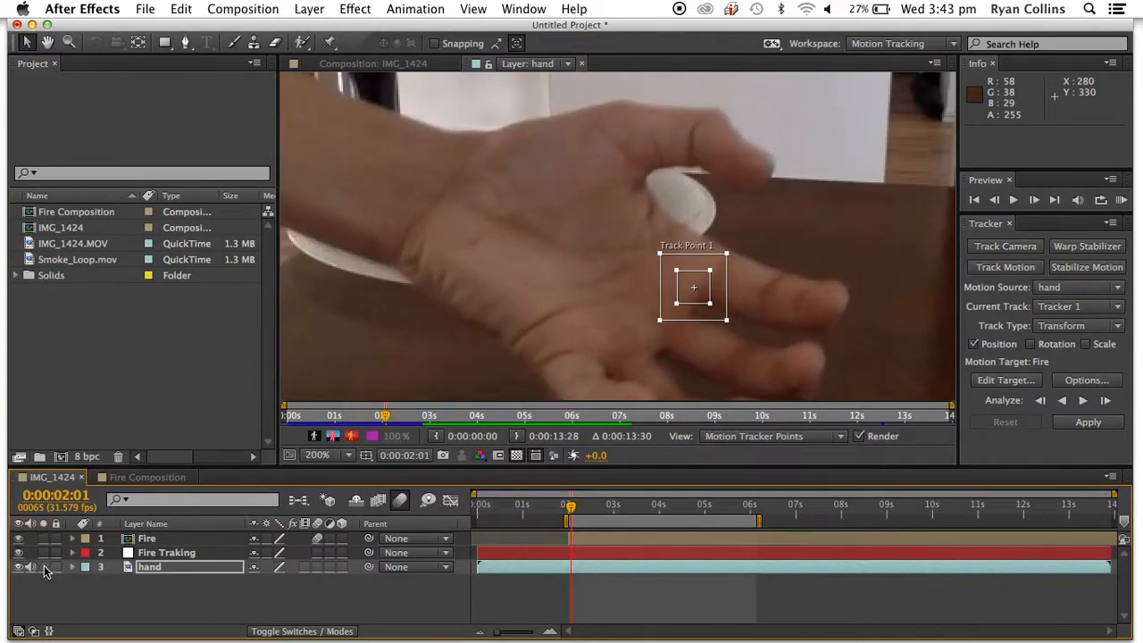
pyautogui.moveTo(572, 506)
pyautogui.mouseDown()
pyautogui.moveTo(613, 510)
pyautogui.moveTo(569, 507)
pyautogui.mouseUp()
# Move Track Point 1 onto the centre of the palm and analyze the motion forward from 0:00:02:00 to 0:00:07:13
pyautogui.click(702, 300)
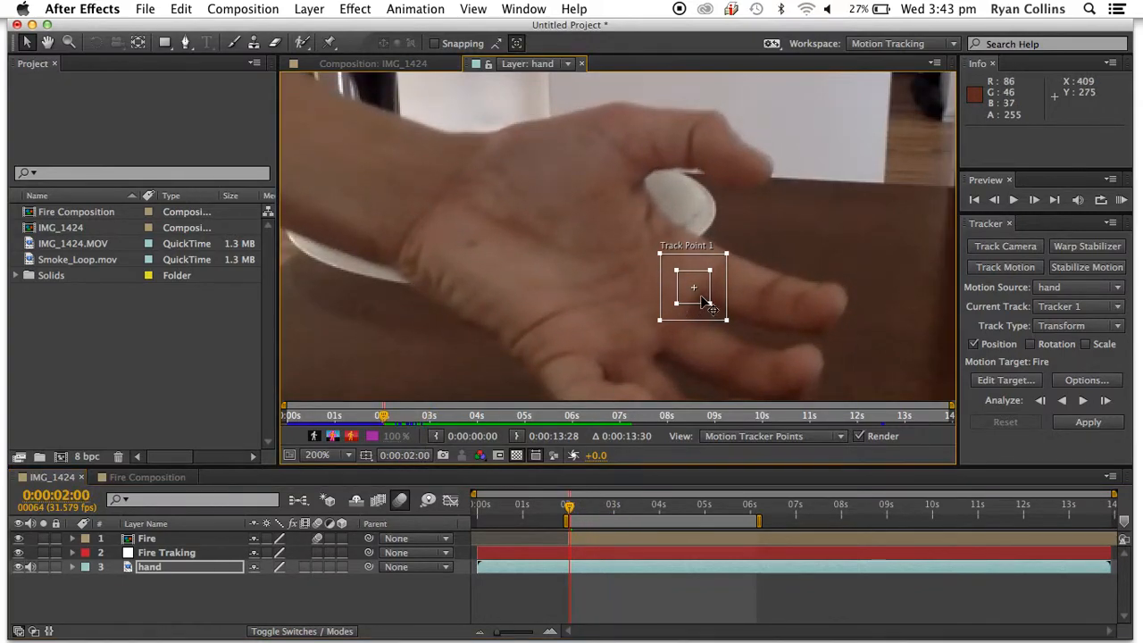
pyautogui.moveTo(706, 302); pyautogui.dragTo(612, 271)
pyautogui.click(1083, 400)
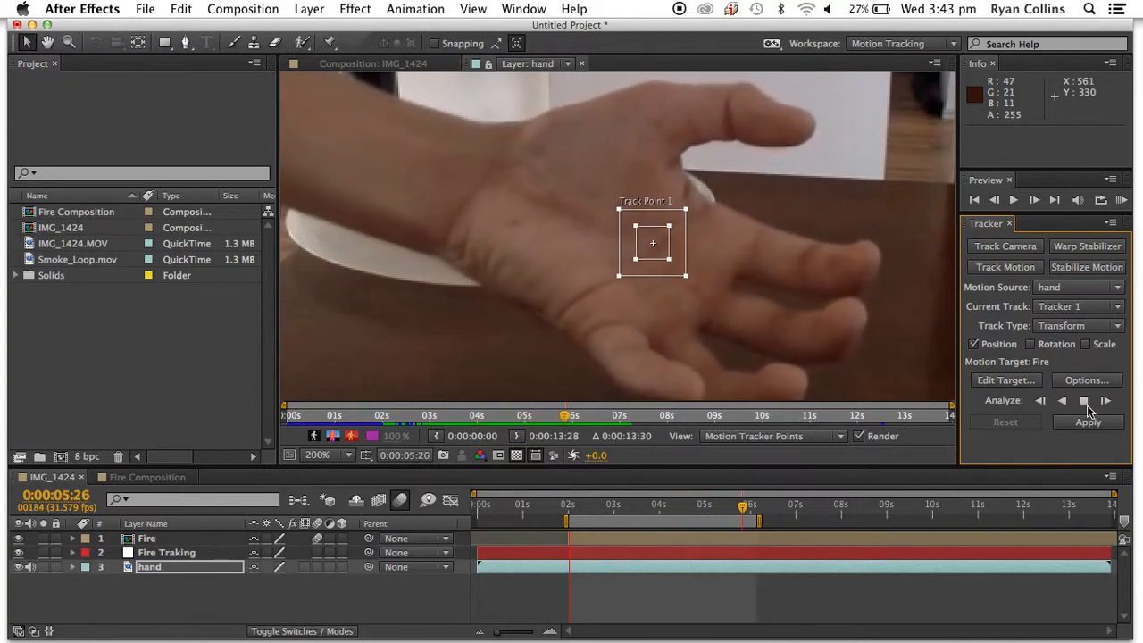
pyautogui.click(1086, 406)
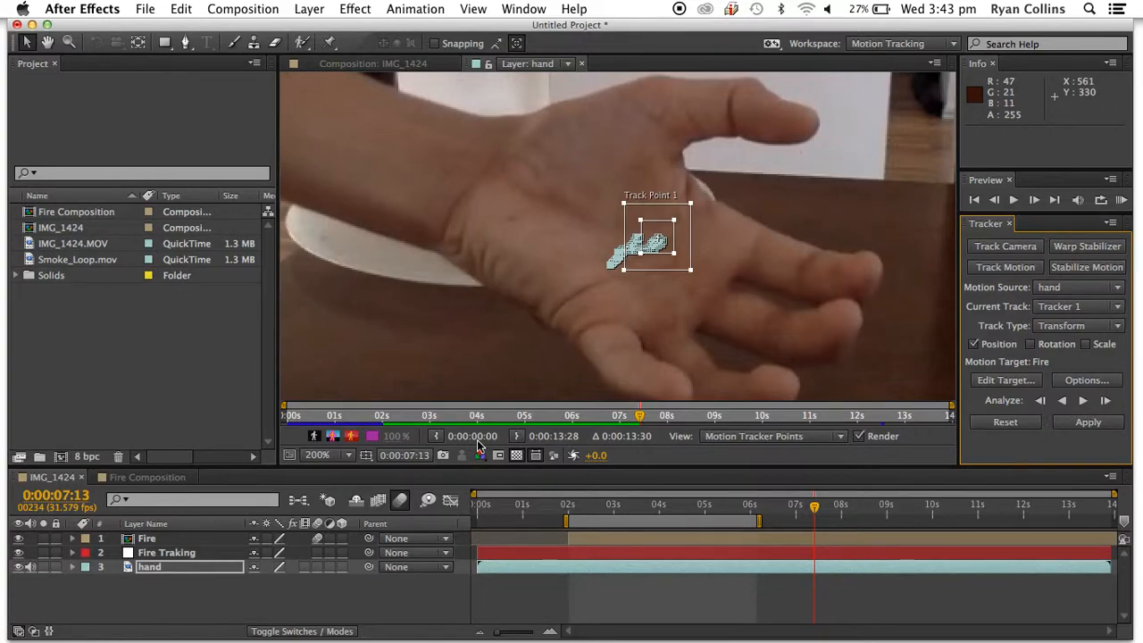
# Change the motion target to the Fire Traking null and apply the tracked motion in X and Y
pyautogui.click(1089, 424)
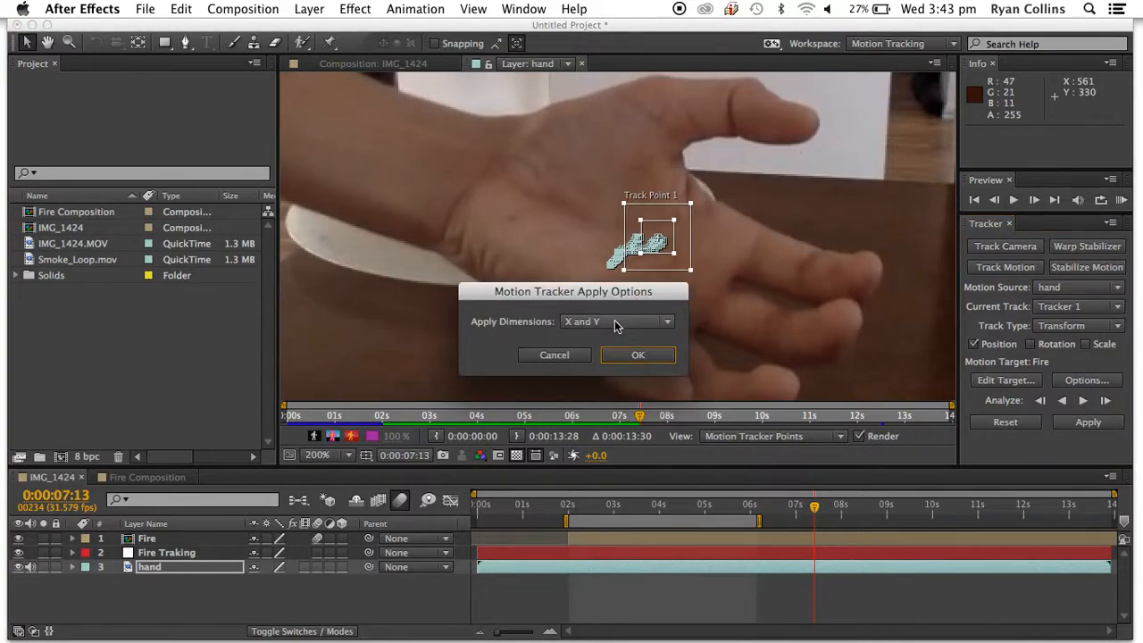
pyautogui.click(540, 357)
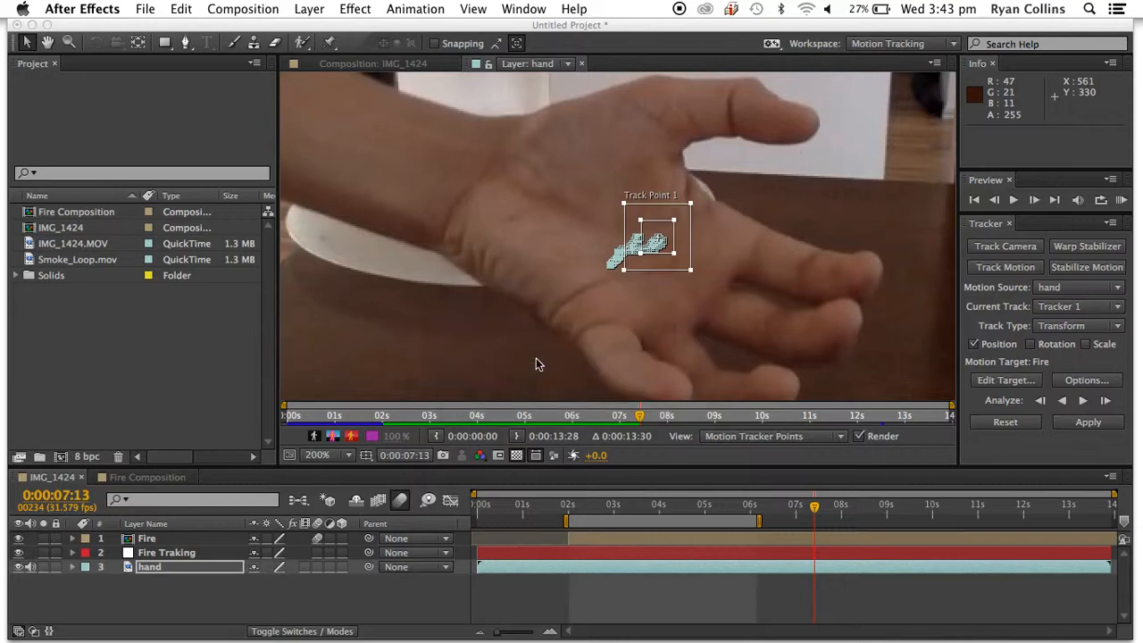
pyautogui.click(1004, 384)
pyautogui.click(280, 246)
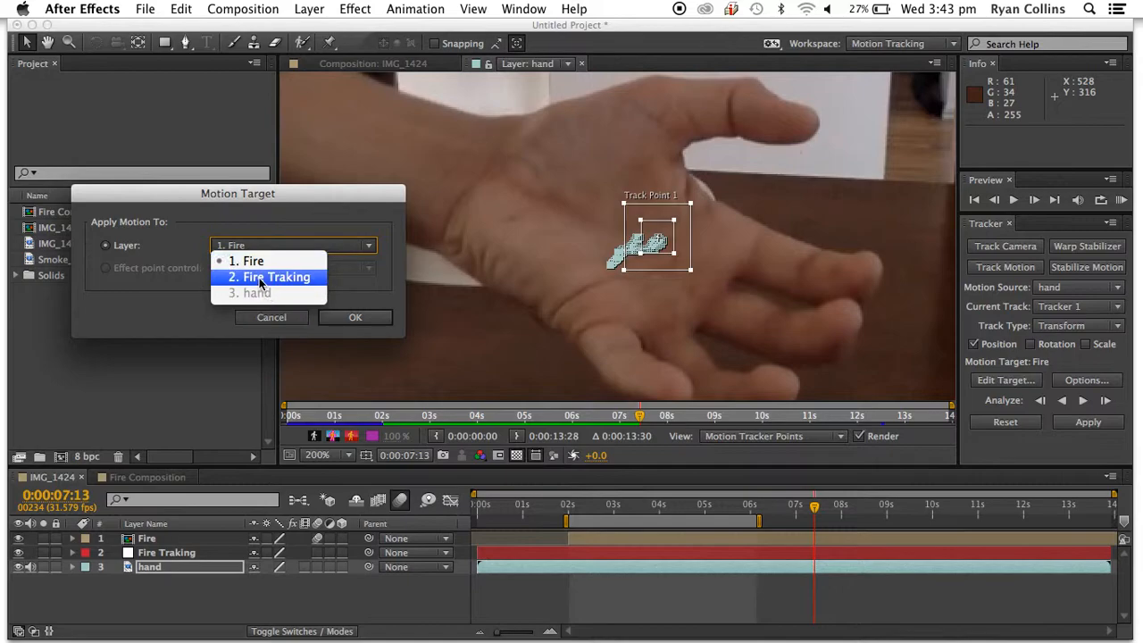
pyautogui.click(349, 317)
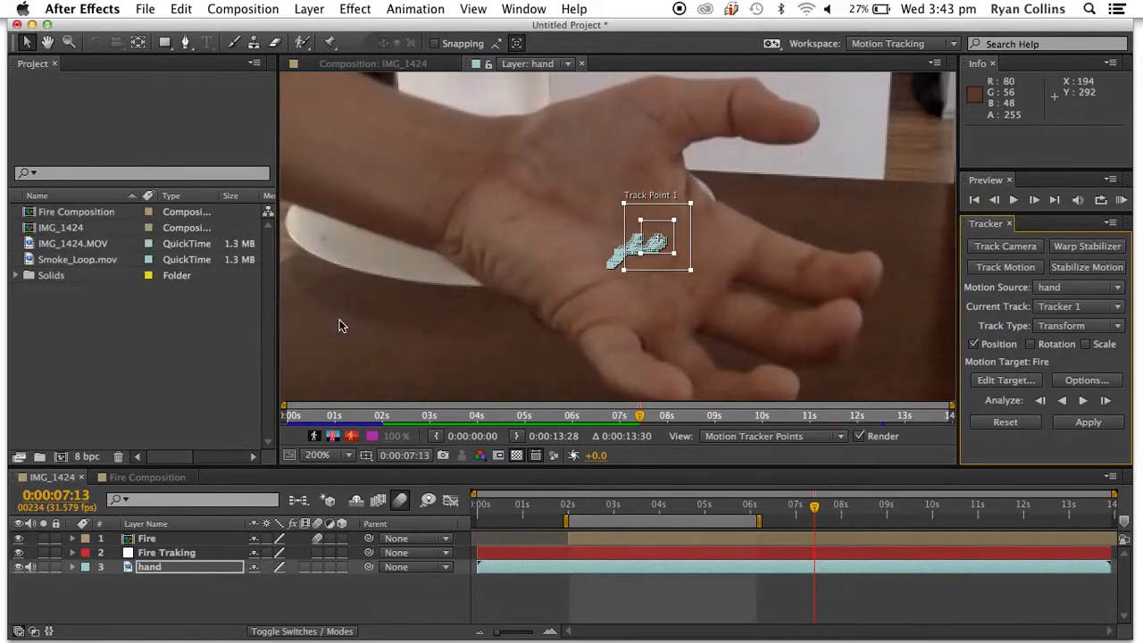
pyautogui.click(1095, 424)
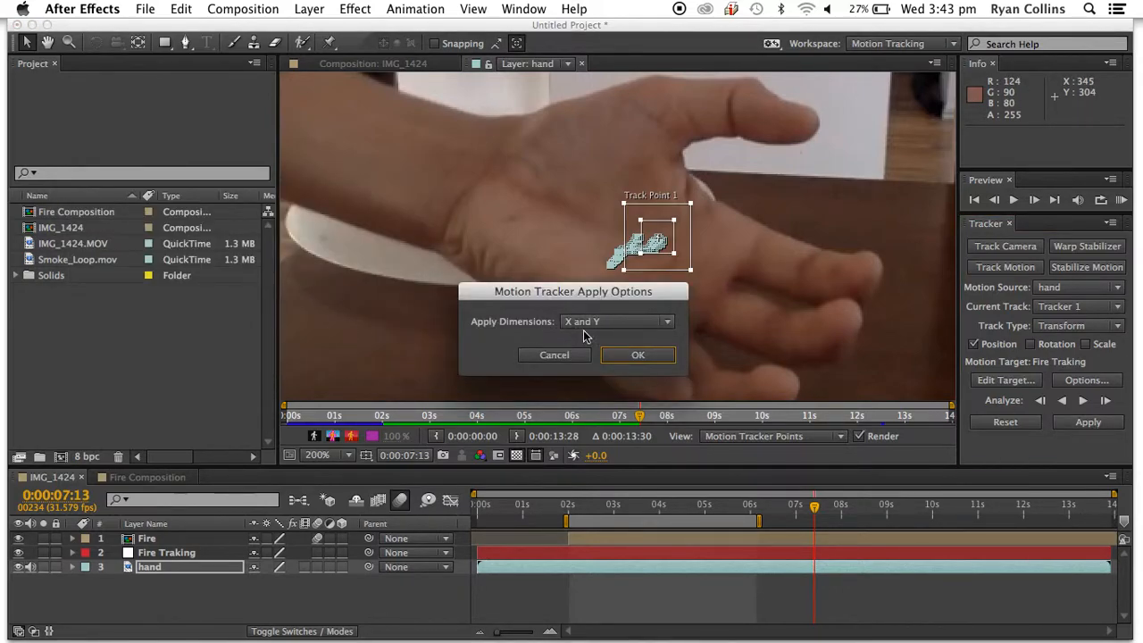
pyautogui.click(620, 357)
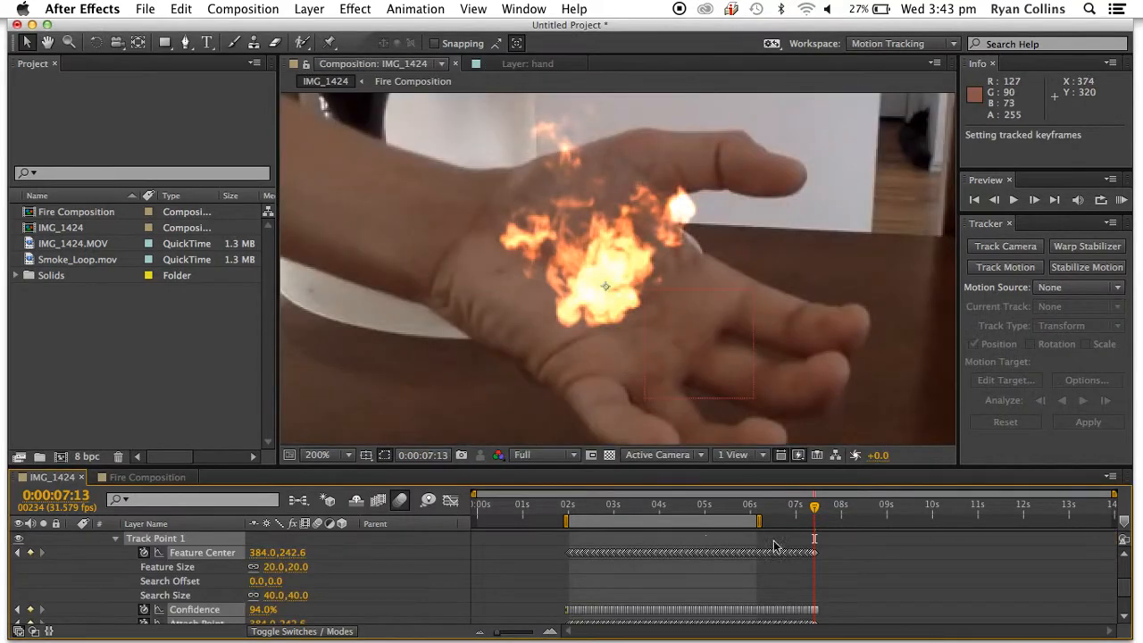
# Preview the composition from 0:00:02:00, then collapse the hand layer's tracking properties at 0:00:02:02
pyautogui.moveTo(815, 509); pyautogui.dragTo(570, 498)
pyautogui.press('space')
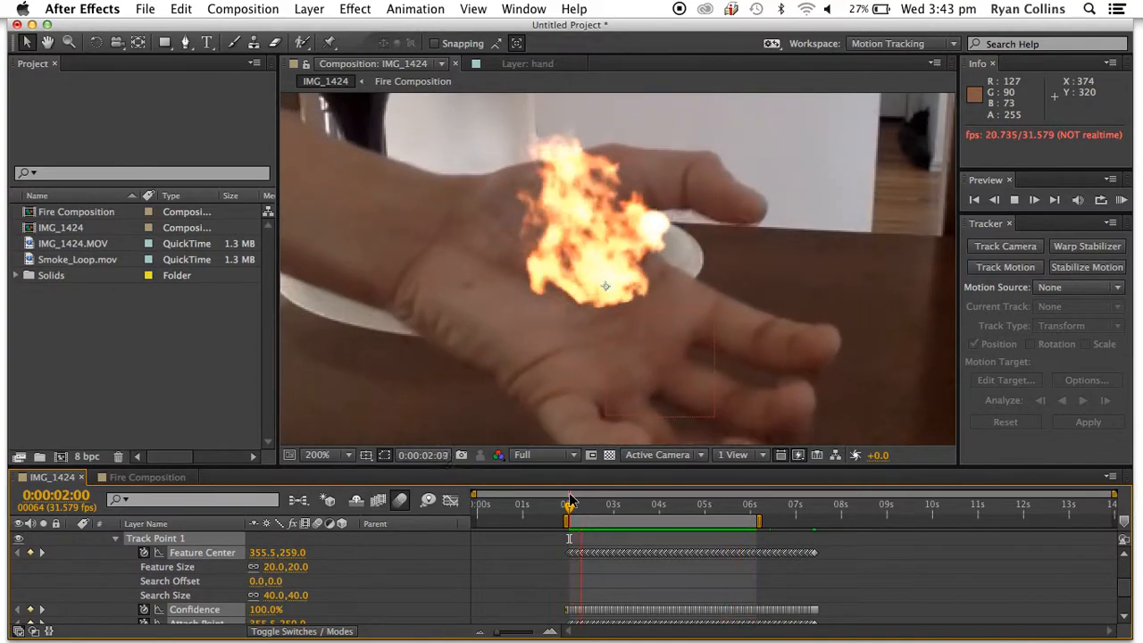
pyautogui.press('space')
pyautogui.moveTo(599, 507); pyautogui.dragTo(573, 508)
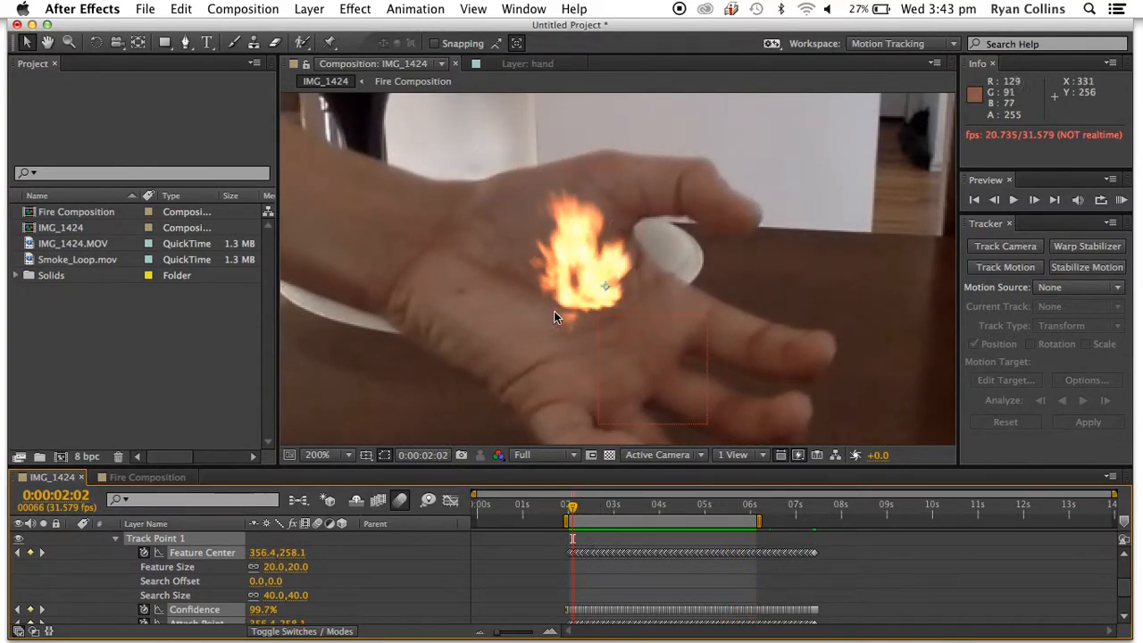
pyautogui.scroll(5, 71, 569)
pyautogui.click(72, 567)
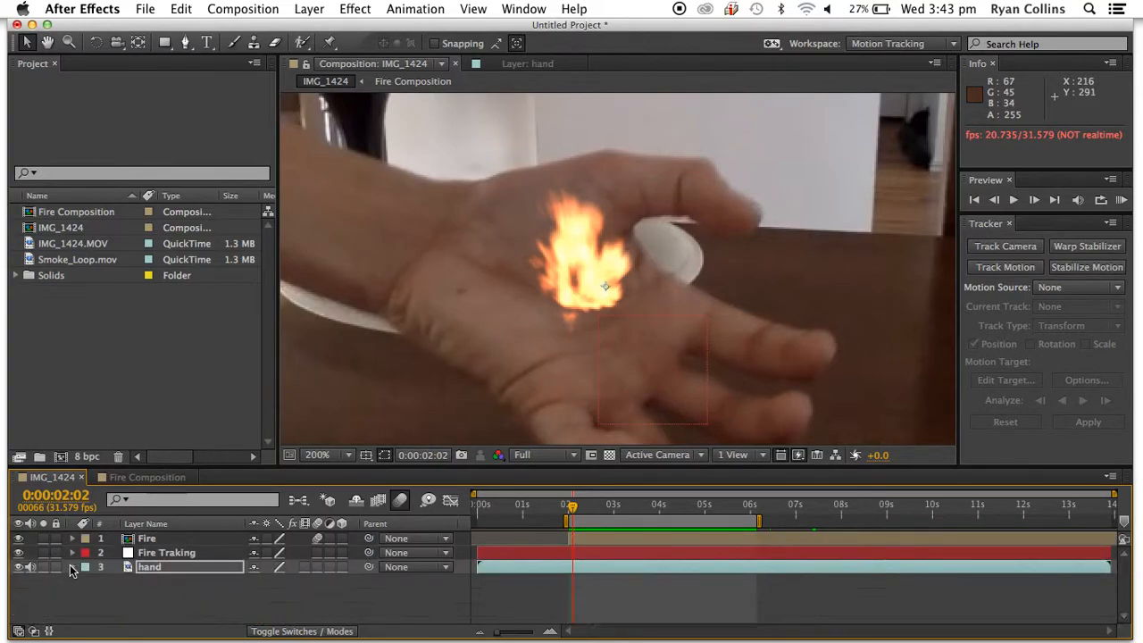
# Create an orange 720 × 480 px solid named Fire Reflectant in the IMG_1424 composition
pyautogui.click(148, 589)
pyautogui.rightClick(162, 589)
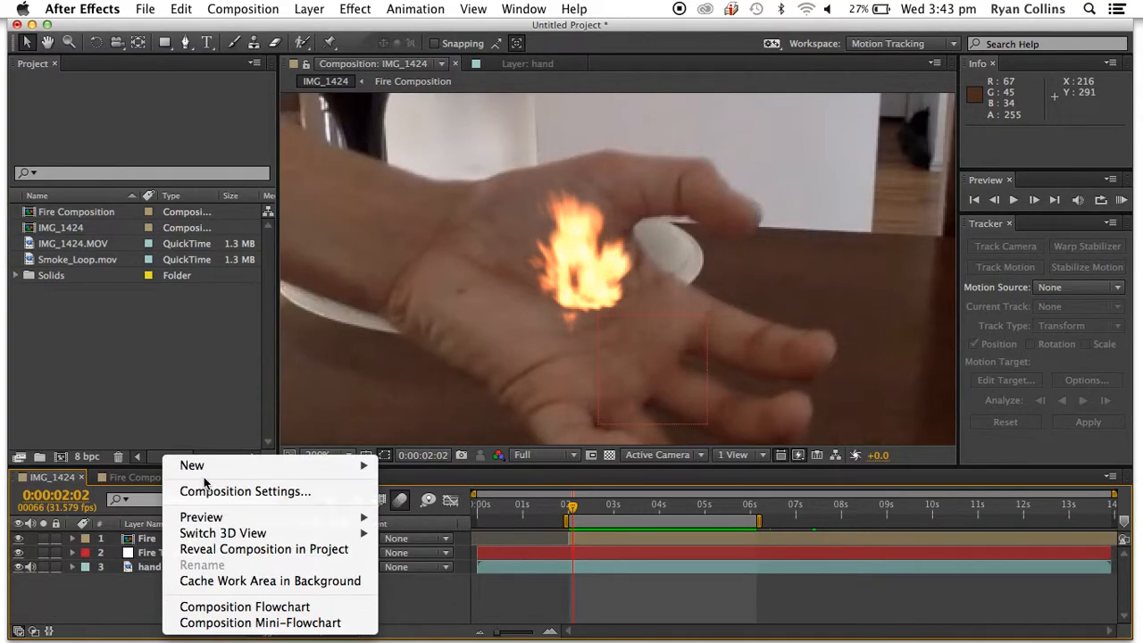
pyautogui.moveTo(204, 473)
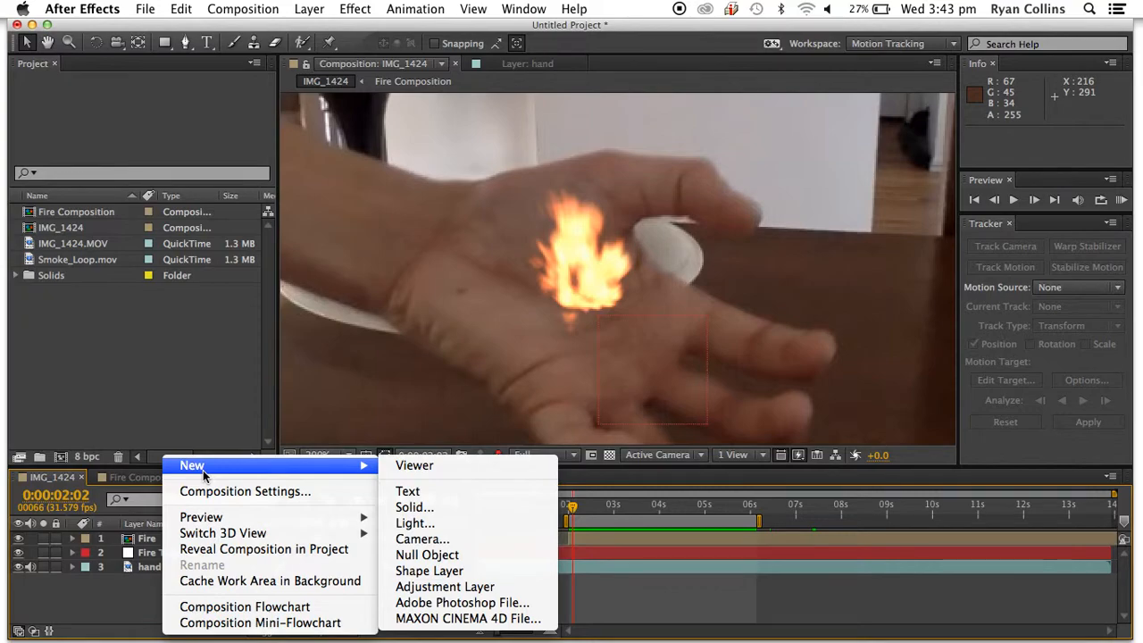
pyautogui.click(416, 507)
pyautogui.click(561, 438)
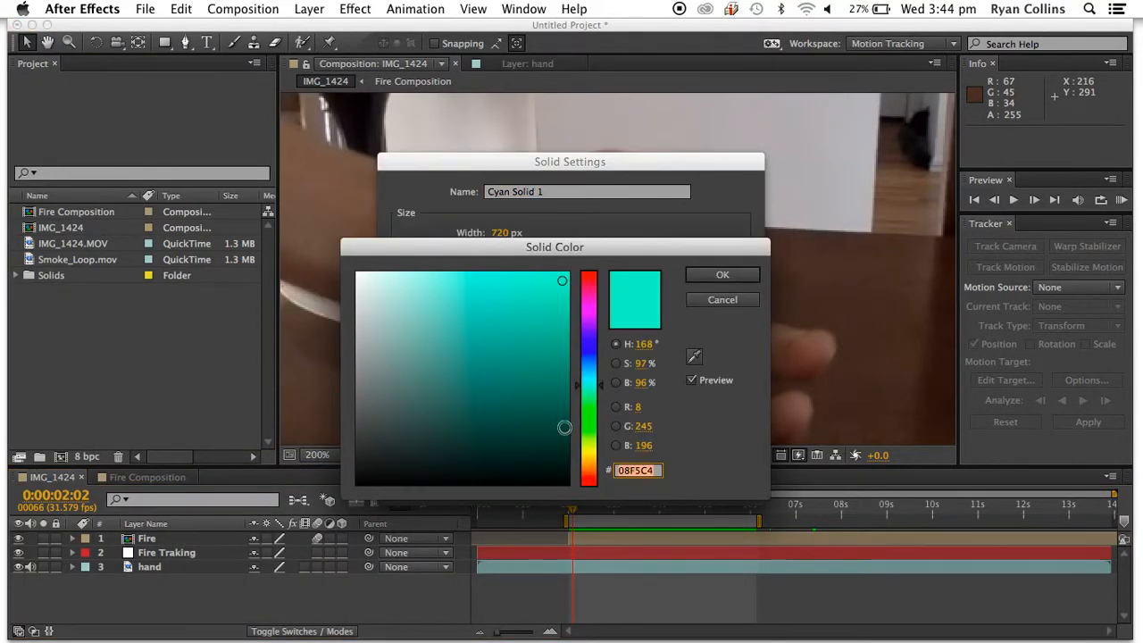
pyautogui.click(592, 469)
pyautogui.moveTo(559, 285); pyautogui.dragTo(562, 272)
pyautogui.click(697, 275)
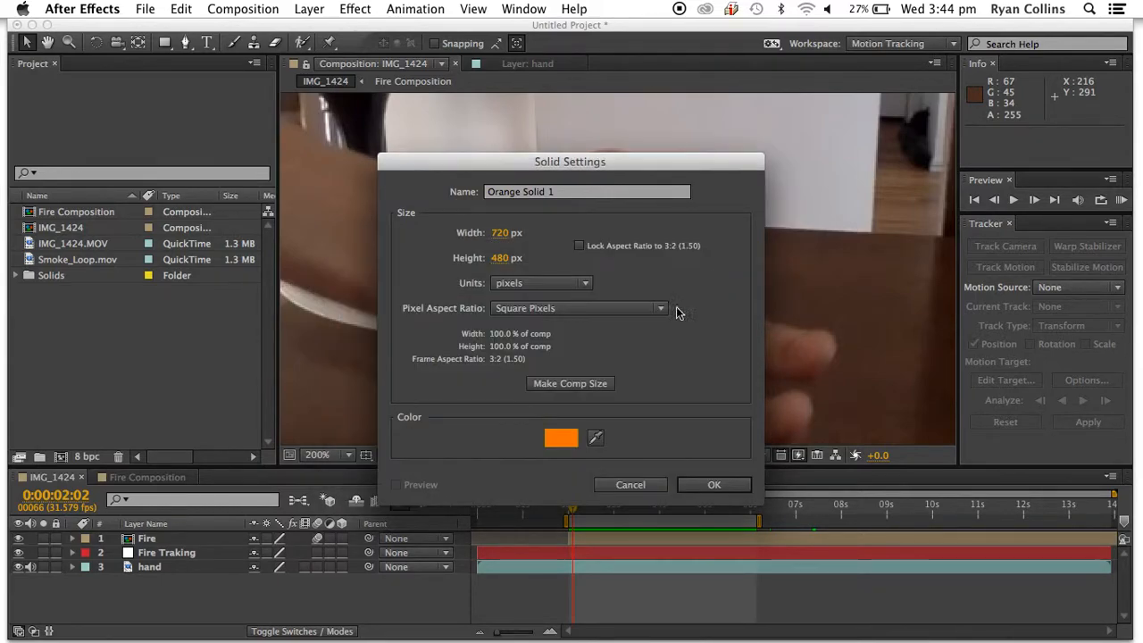
pyautogui.moveTo(560, 192); pyautogui.dragTo(442, 188)
pyautogui.write('Fire Reflectant')
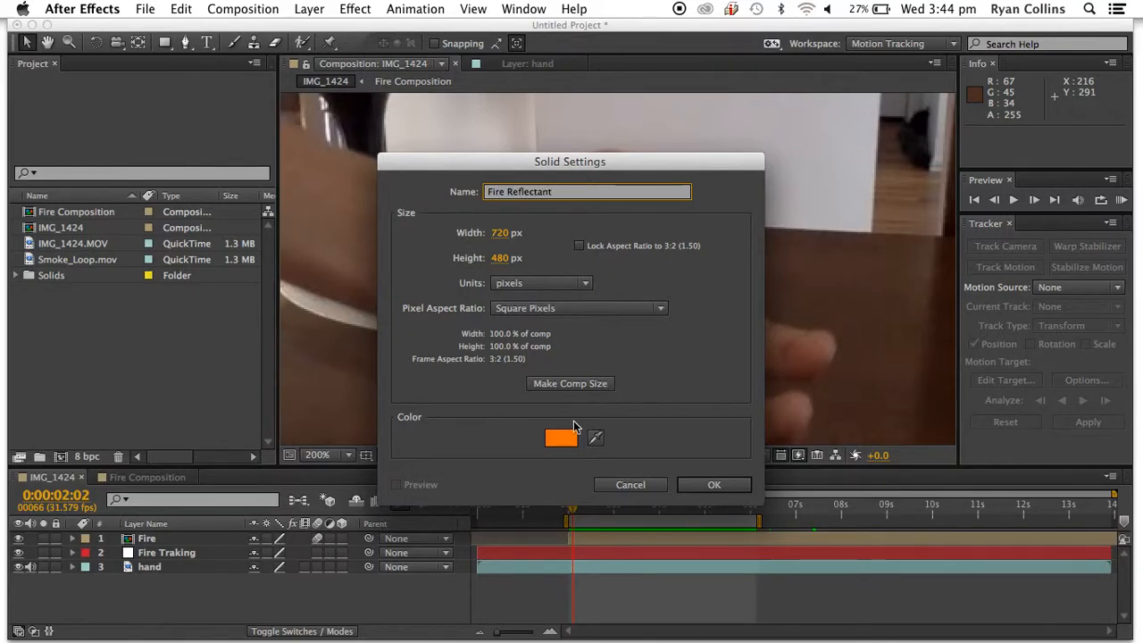
pyautogui.click(715, 485)
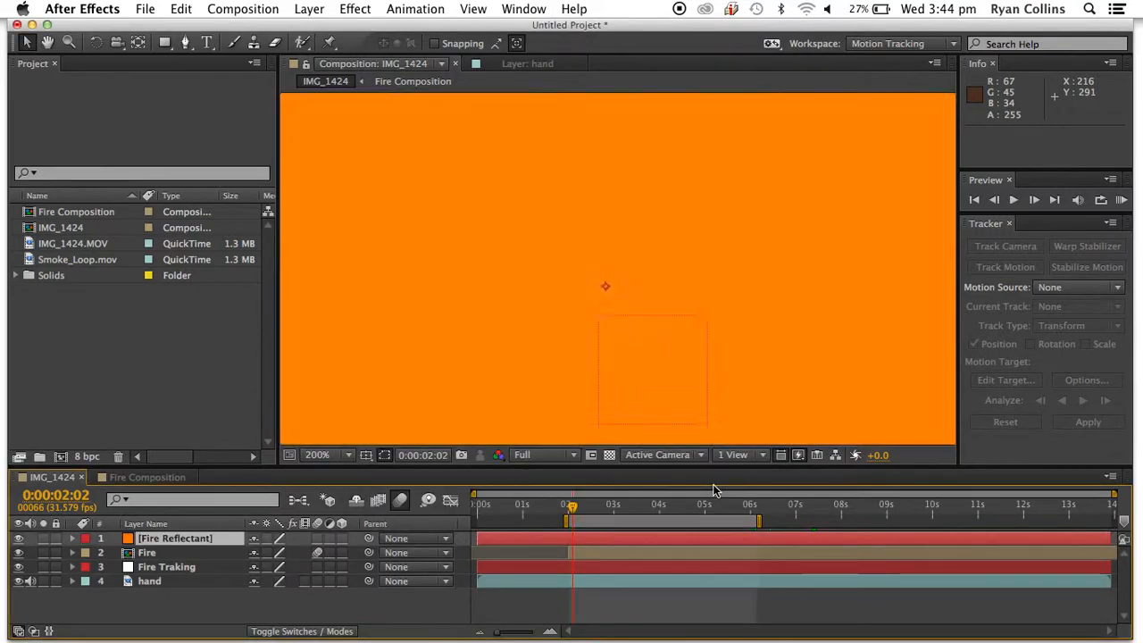
# Pre-compose the Fire Reflectant solid as Fire Reflectant Seasoning, leaving all attributes in IMG_1424
pyautogui.doubleClick(159, 545)
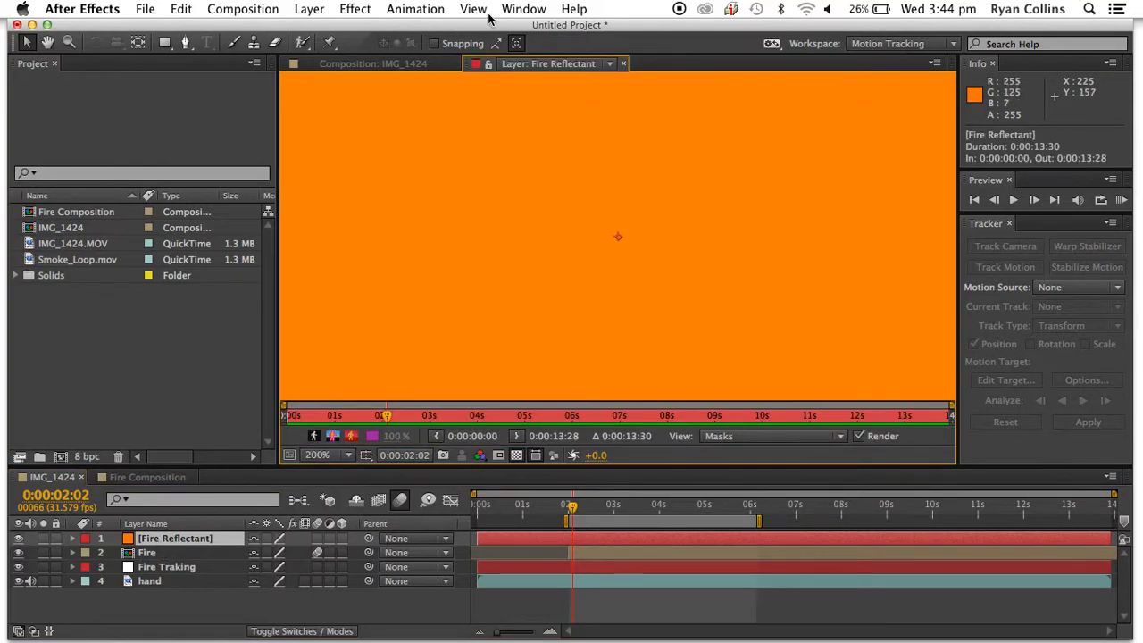
pyautogui.click(623, 64)
pyautogui.rightClick(153, 545)
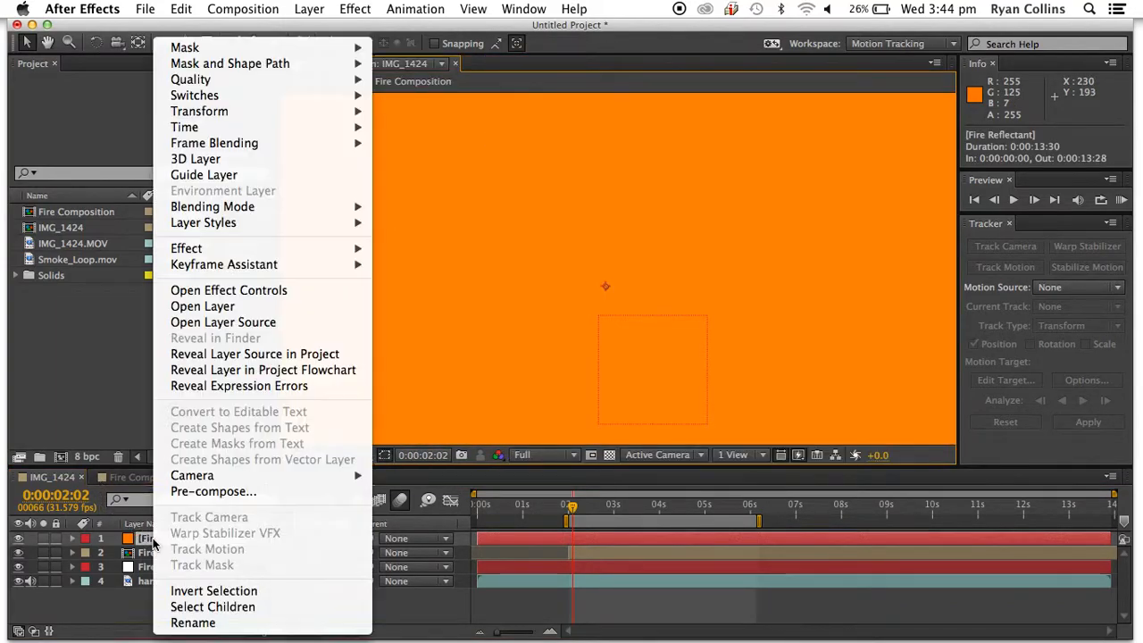
pyautogui.click(183, 488)
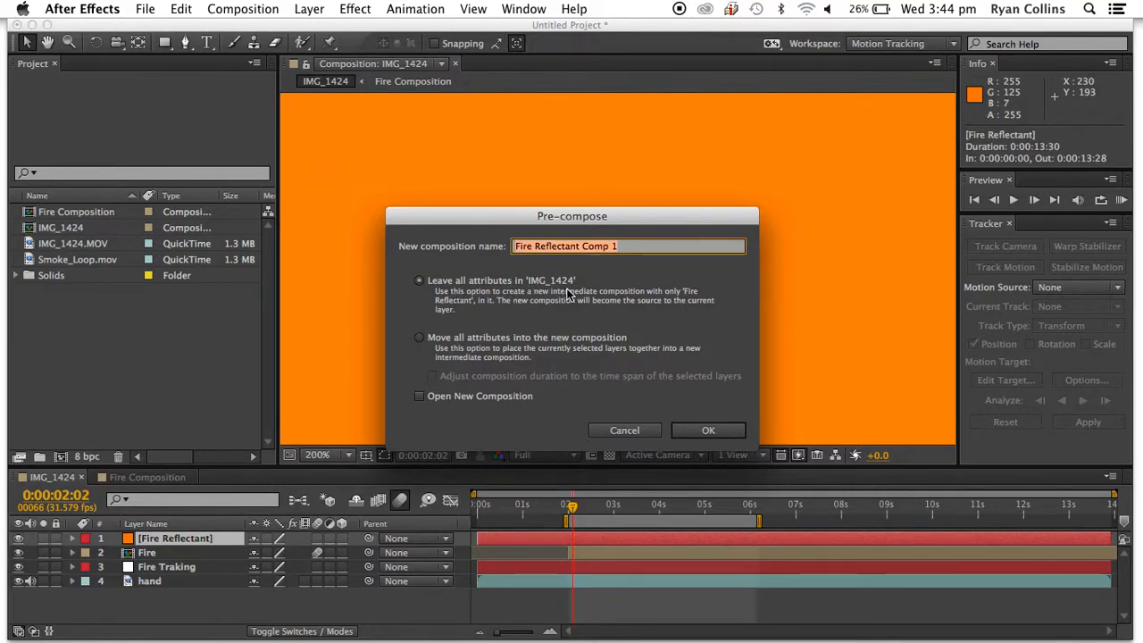
pyautogui.click(628, 247)
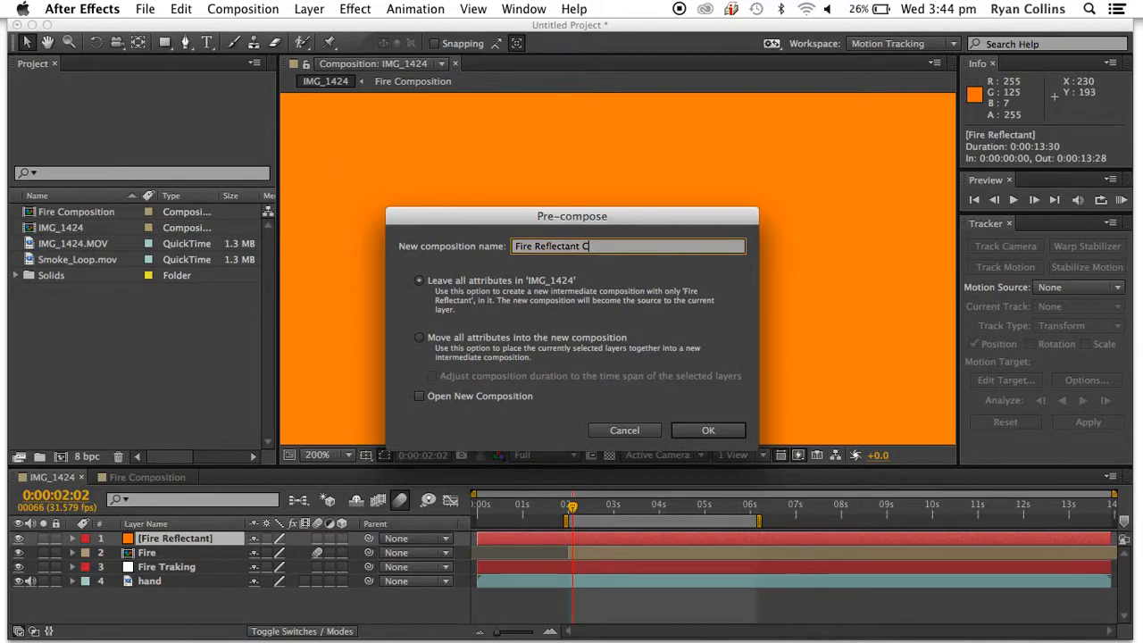
pyautogui.write('ng')
pyautogui.click(708, 431)
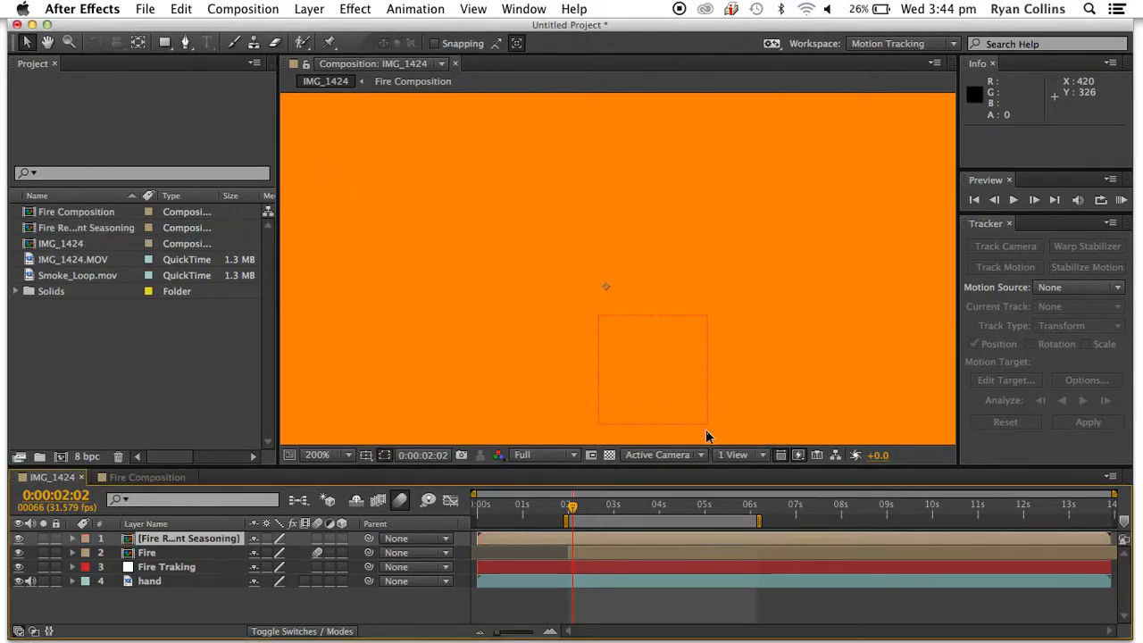
# Open the Fire Reflectant Seasoning composition and draw an elliptical mask about 203 × 193 px on the Fire Reflectant layer
pyautogui.doubleClick(148, 539)
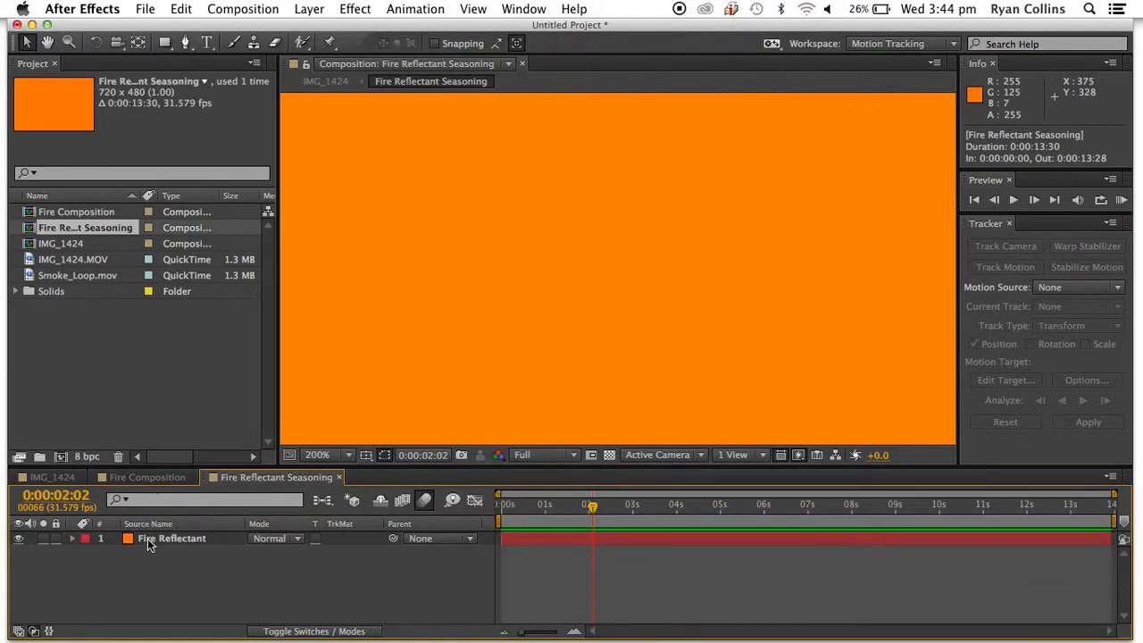
pyautogui.moveTo(165, 42); pyautogui.dragTo(201, 77)
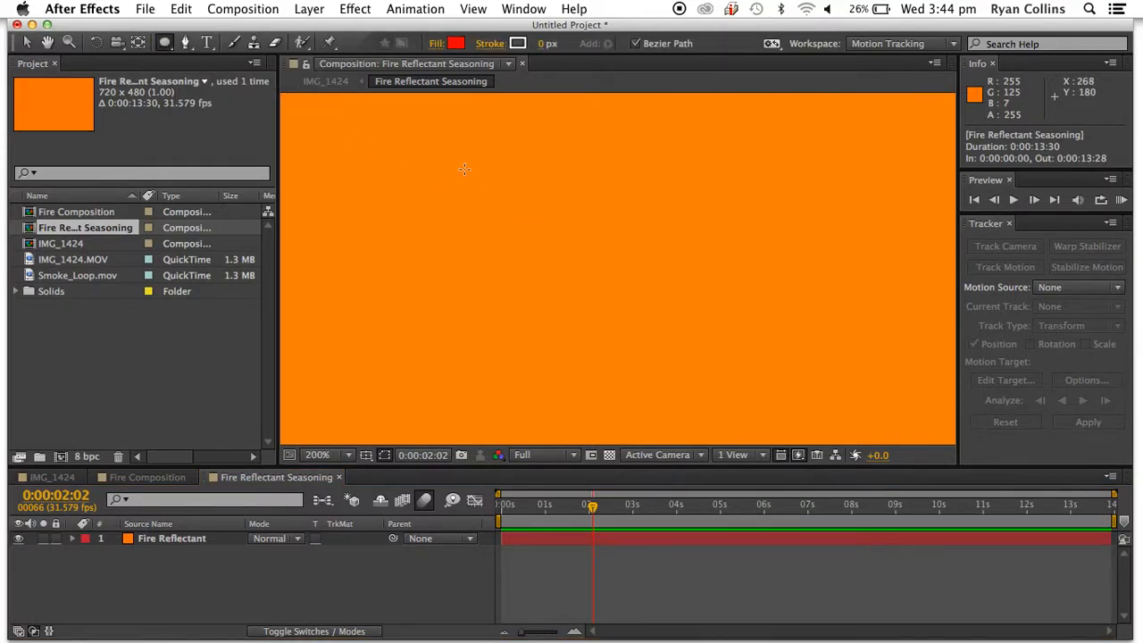
pyautogui.moveTo(474, 136); pyautogui.dragTo(674, 340)
pyautogui.press('super+z')
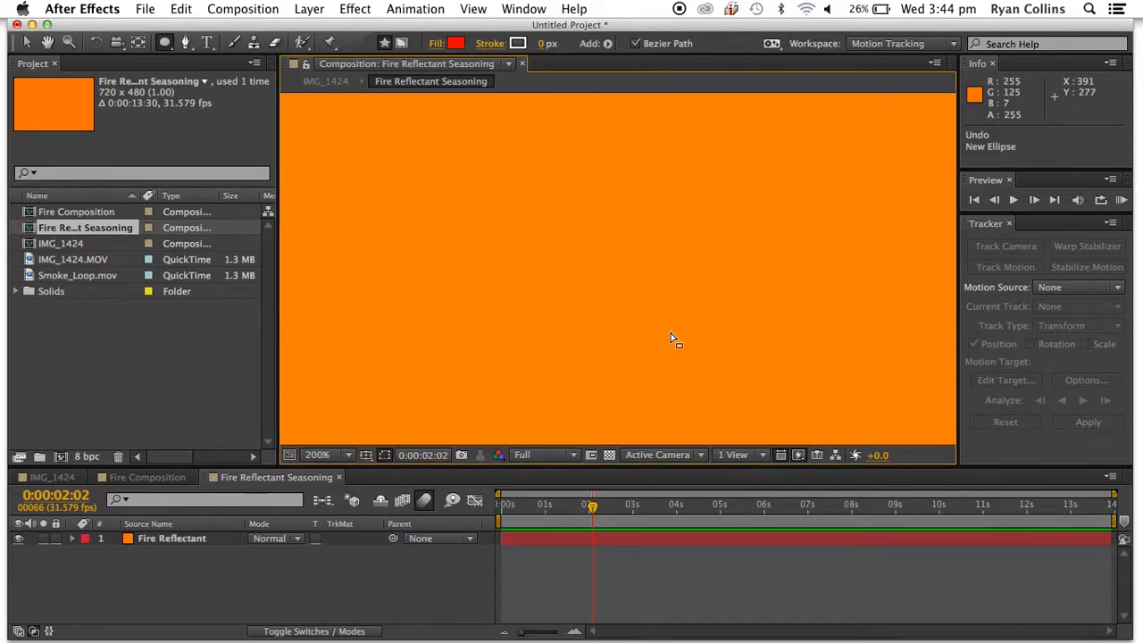
pyautogui.click(568, 539)
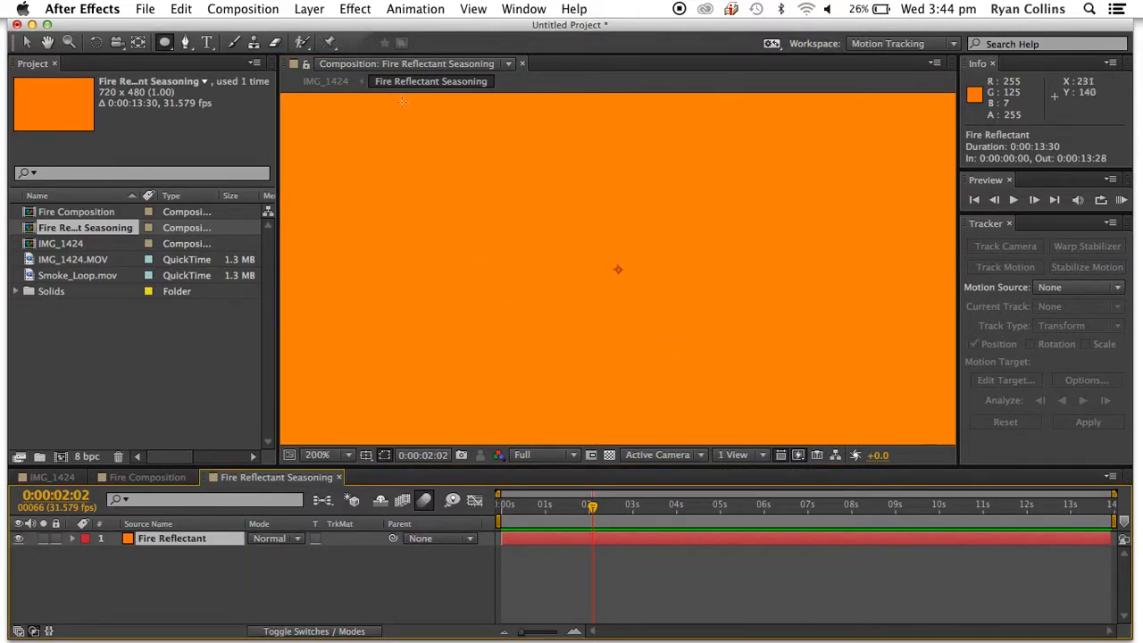
pyautogui.moveTo(456, 145); pyautogui.dragTo(586, 265)
pyautogui.moveTo(651, 329); pyautogui.dragTo(794, 471)
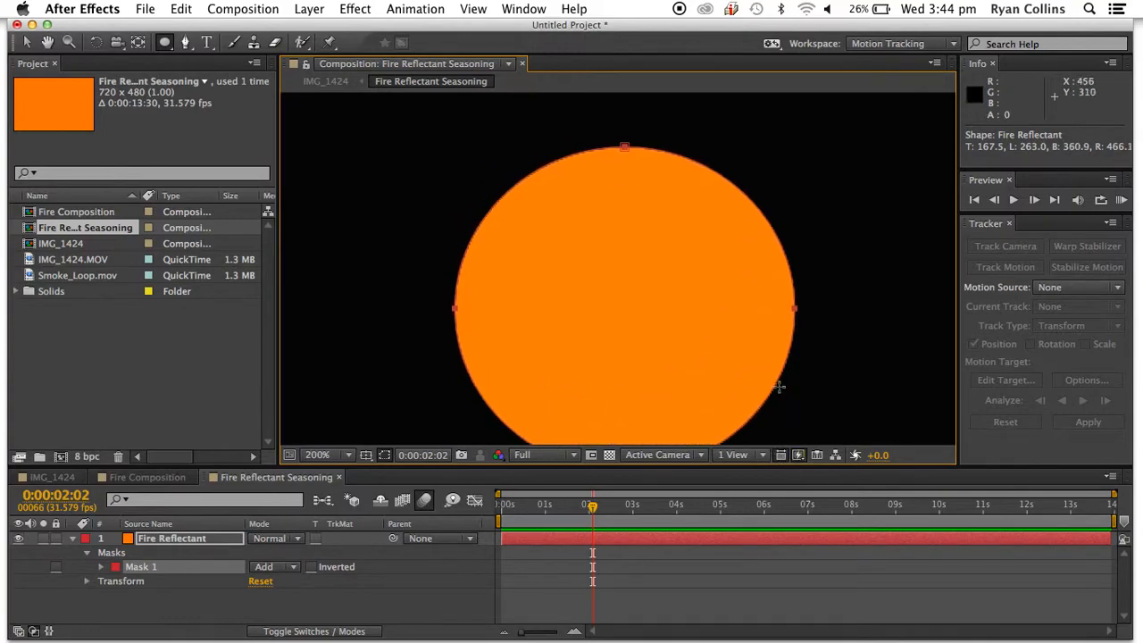
# Move the masked circle up and left towards the middle of the frame and place its anchor point at the circle's centre
pyautogui.press('v')
pyautogui.press(',')
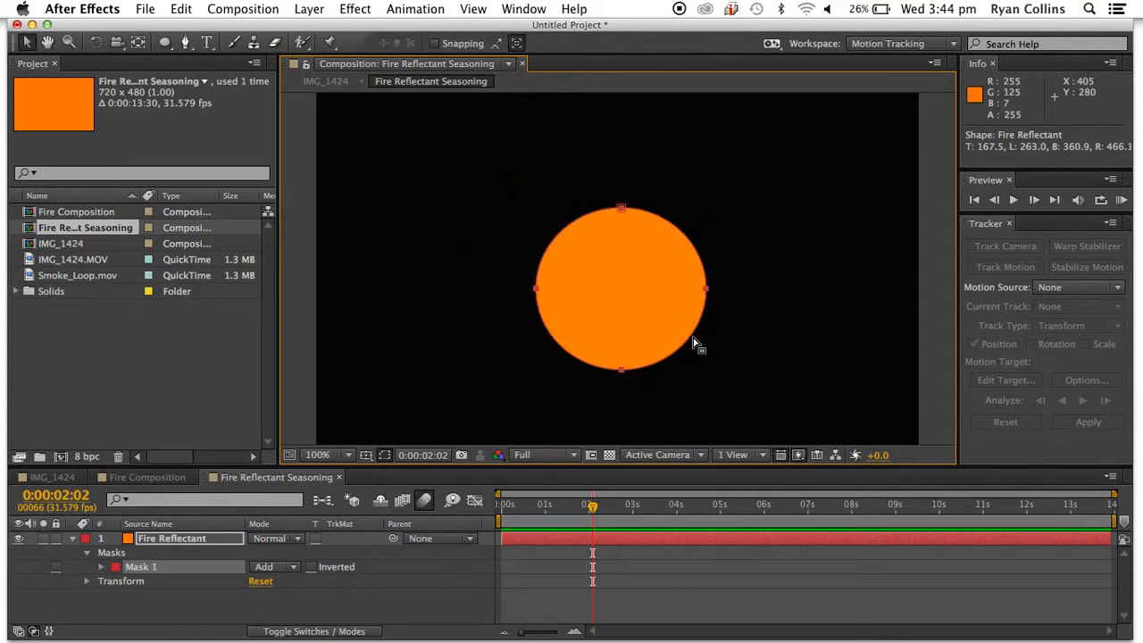
pyautogui.moveTo(646, 322); pyautogui.dragTo(618, 288)
pyautogui.click(138, 43)
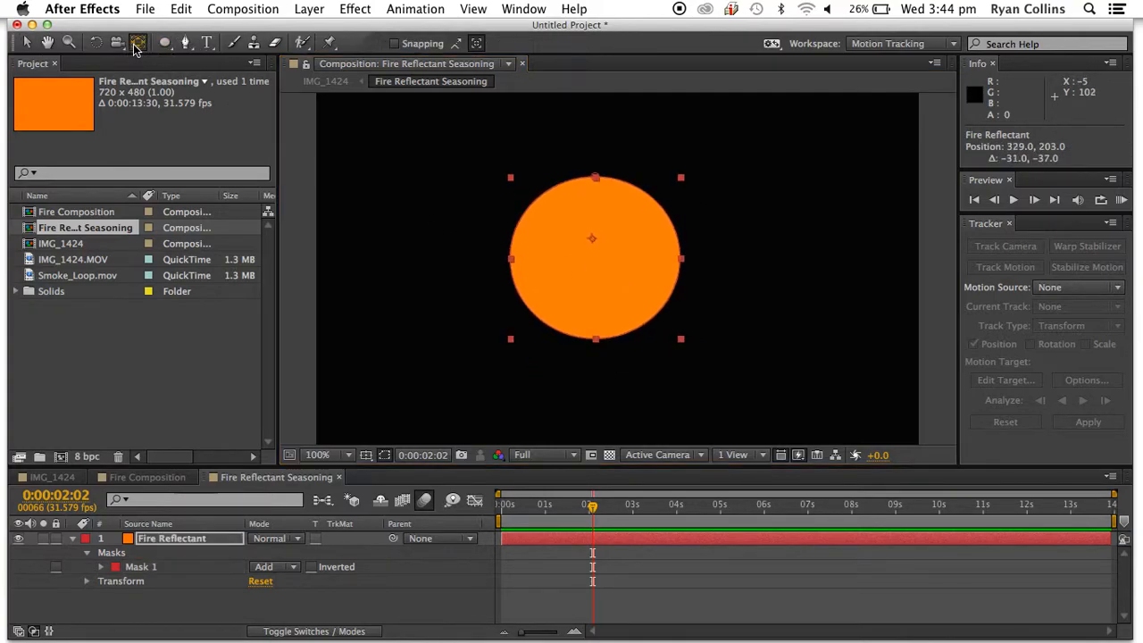
pyautogui.moveTo(597, 243); pyautogui.dragTo(597, 244)
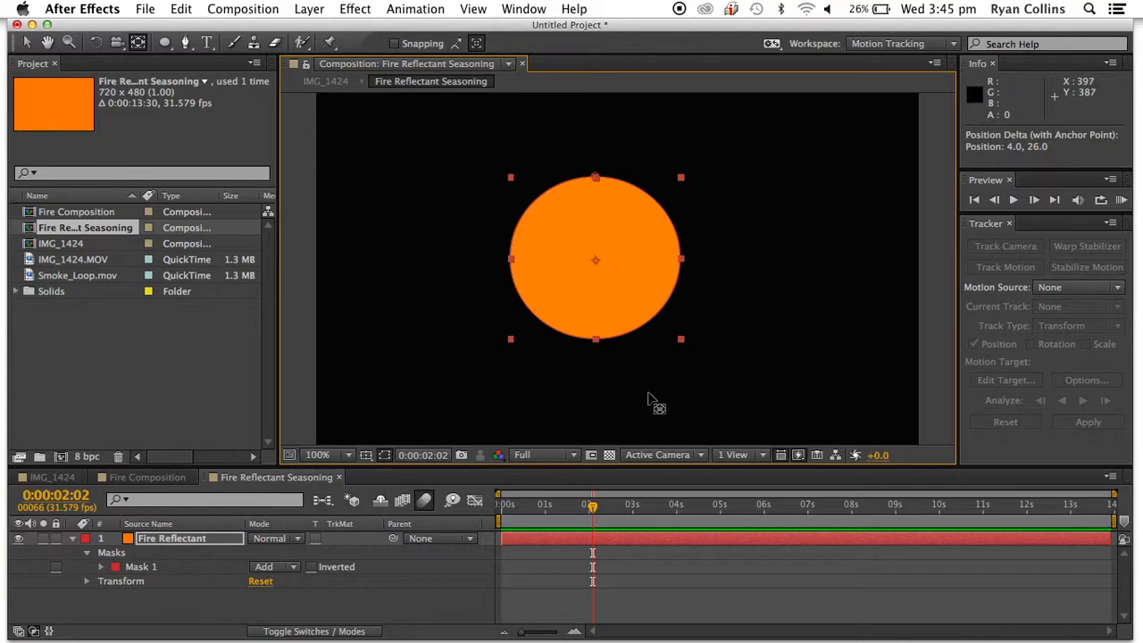
pyautogui.click(653, 378)
pyautogui.click(584, 239)
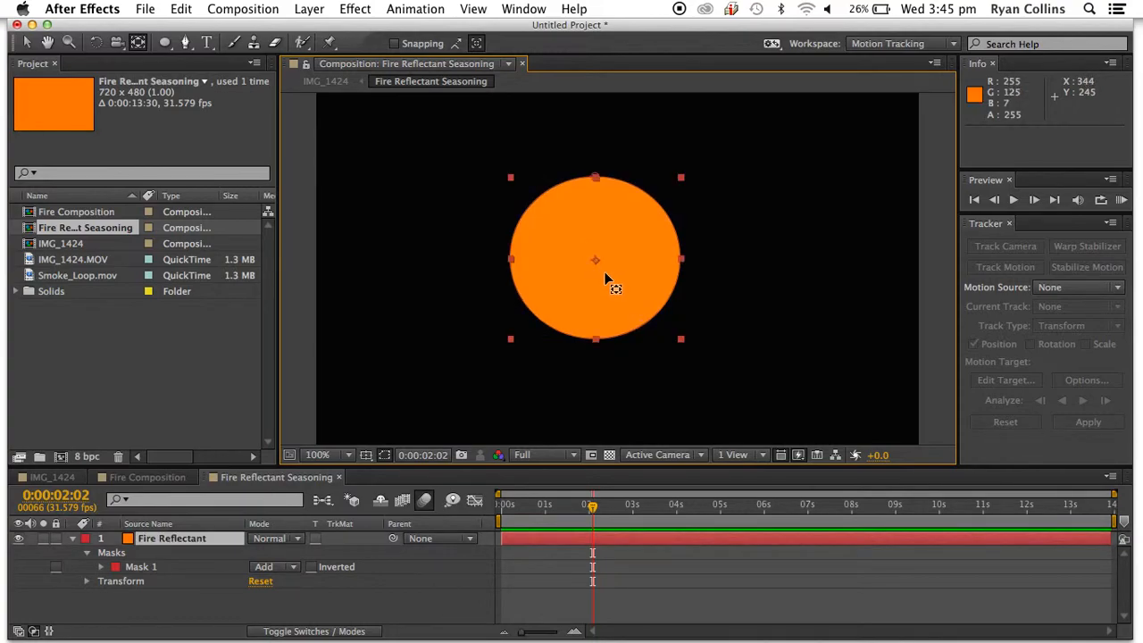
pyautogui.press('v')
pyautogui.moveTo(596, 261); pyautogui.dragTo(600, 260)
pyautogui.click(653, 379)
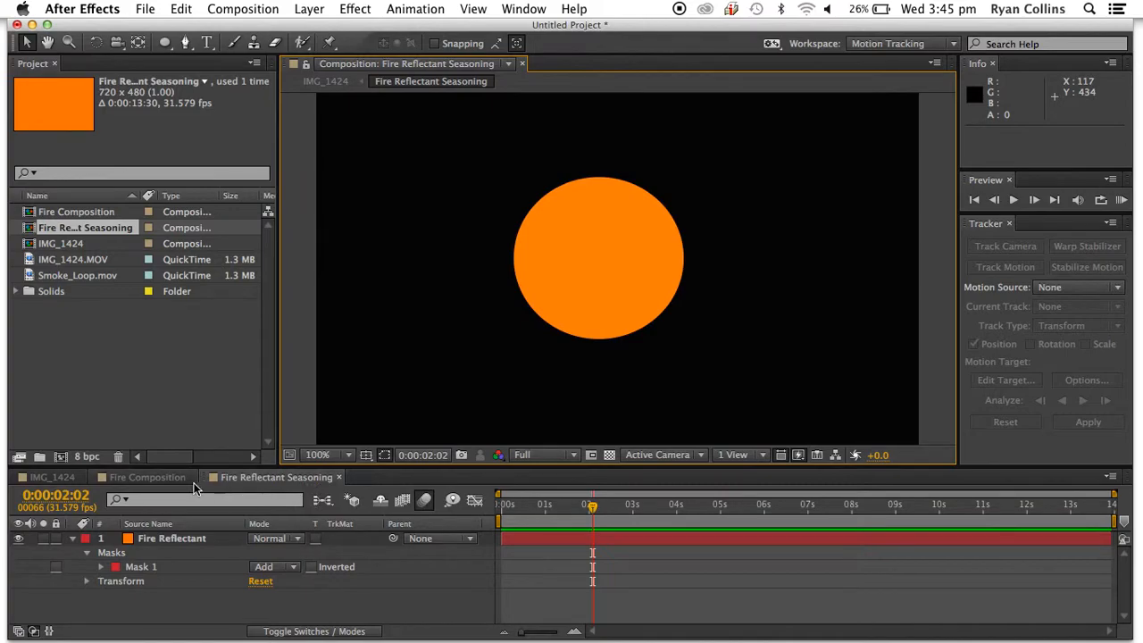
# Check the circle over the hand in IMG_1424, return to Fire Reflectant Seasoning and switch the workspace to All Panels
pyautogui.click(52, 477)
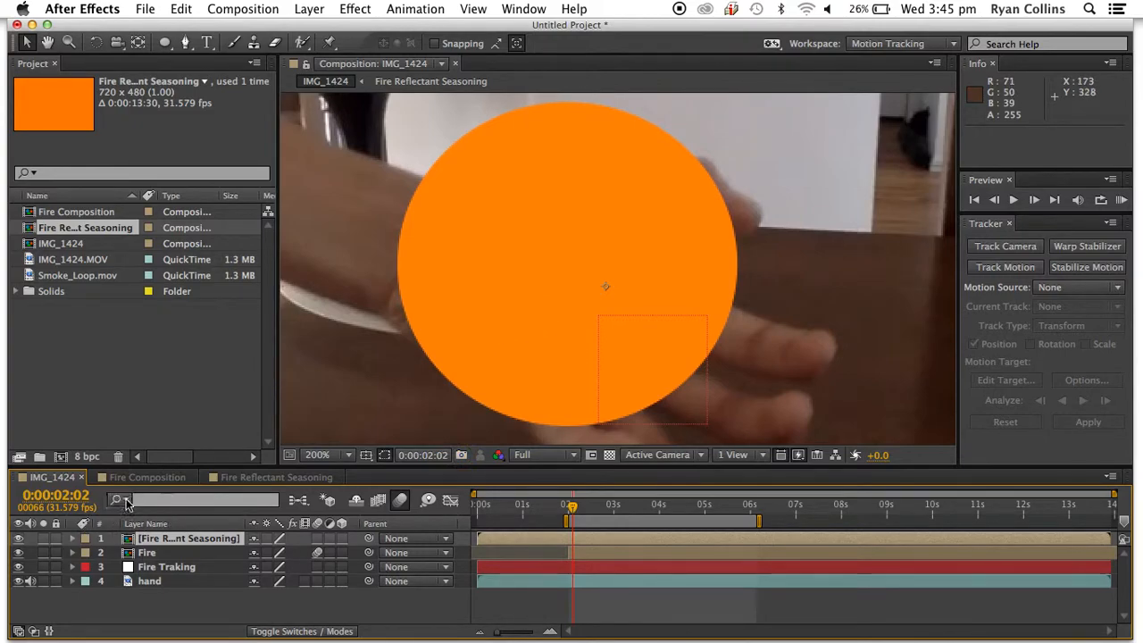
pyautogui.click(257, 479)
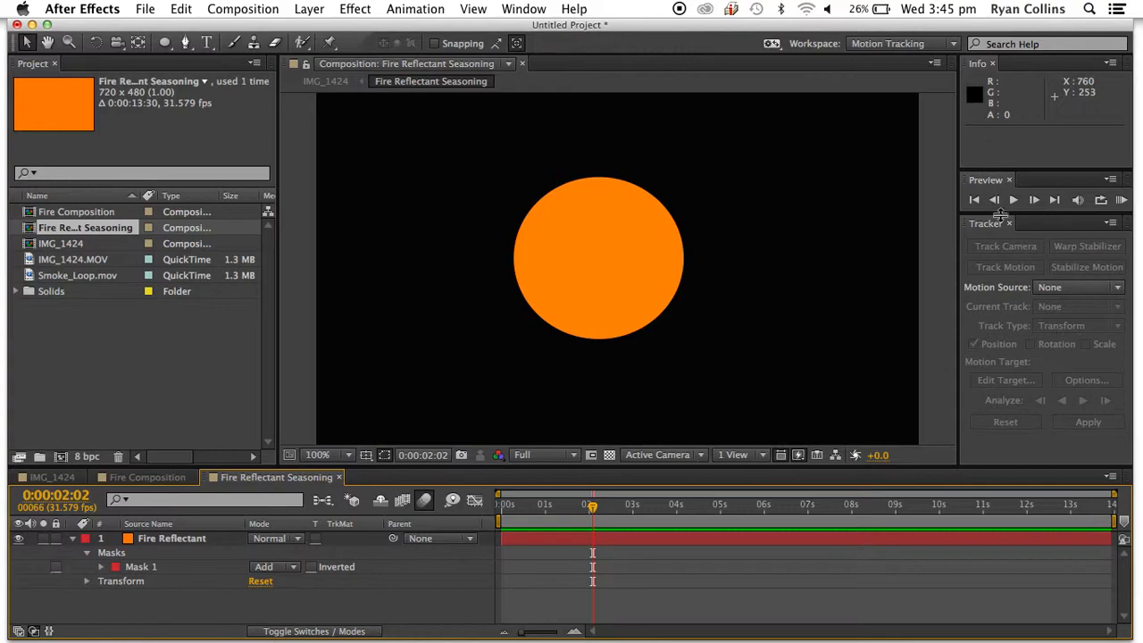
pyautogui.click(938, 44)
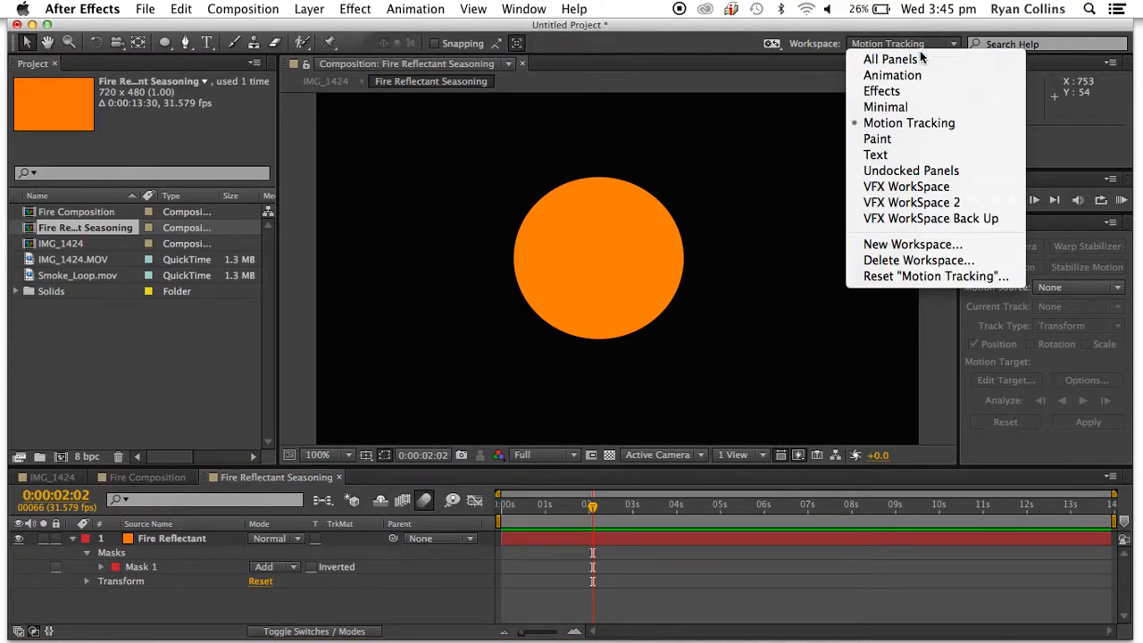
pyautogui.click(920, 56)
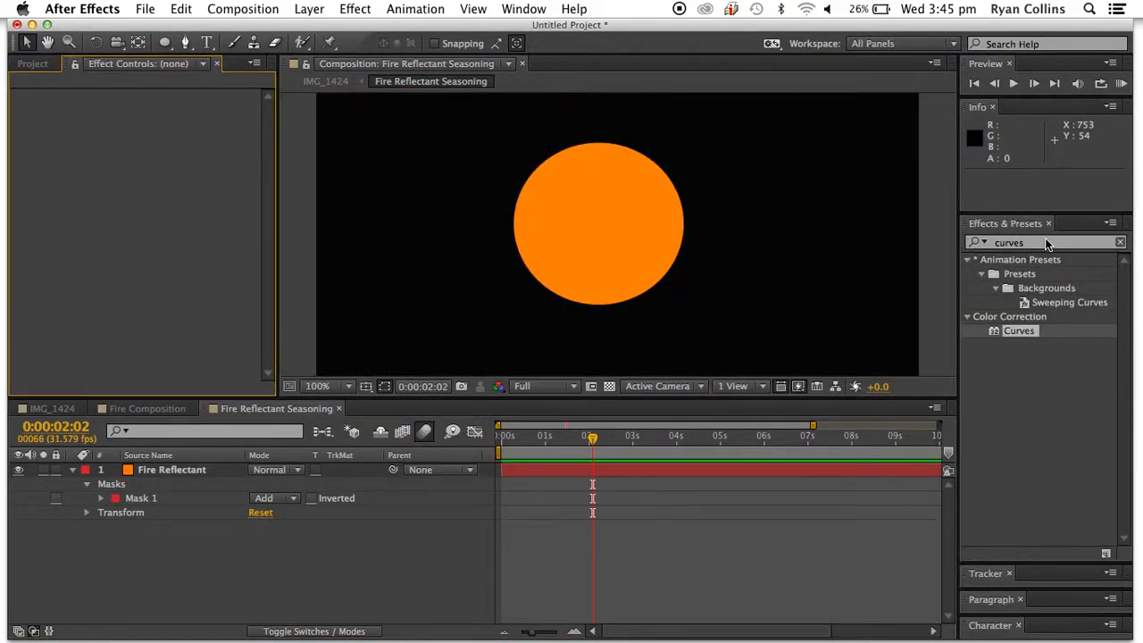
# Search the effects for "rou" and apply Roughen Edges to the Fire Reflectant circle
pyautogui.moveTo(1043, 240); pyautogui.dragTo(944, 238)
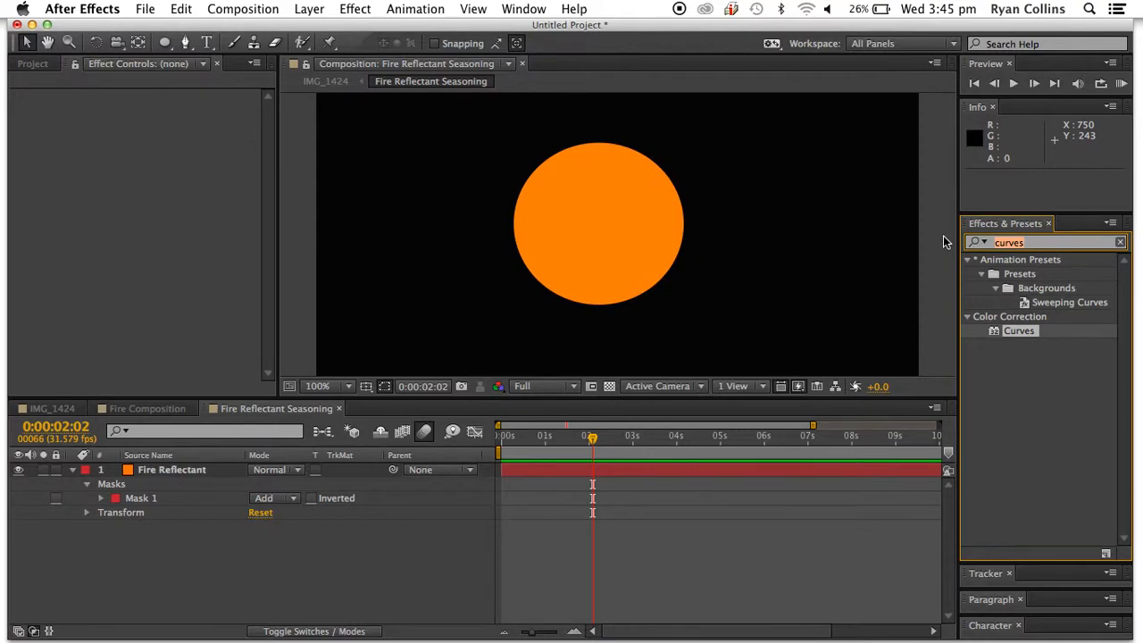
pyautogui.write('rog')
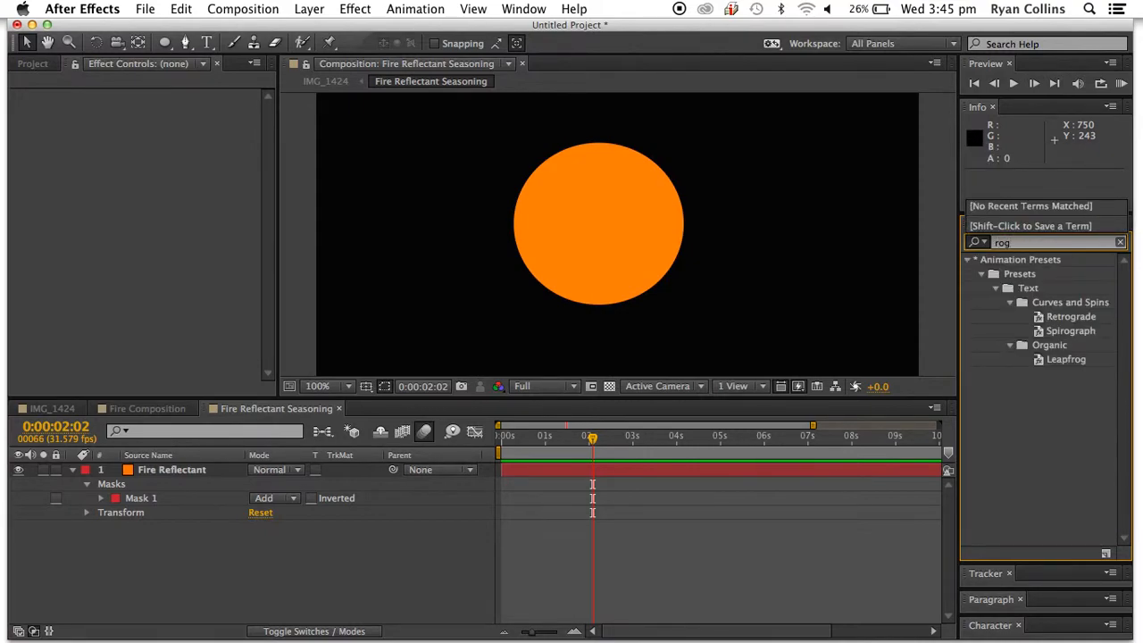
pyautogui.press('BackSpace')
pyautogui.write('u')
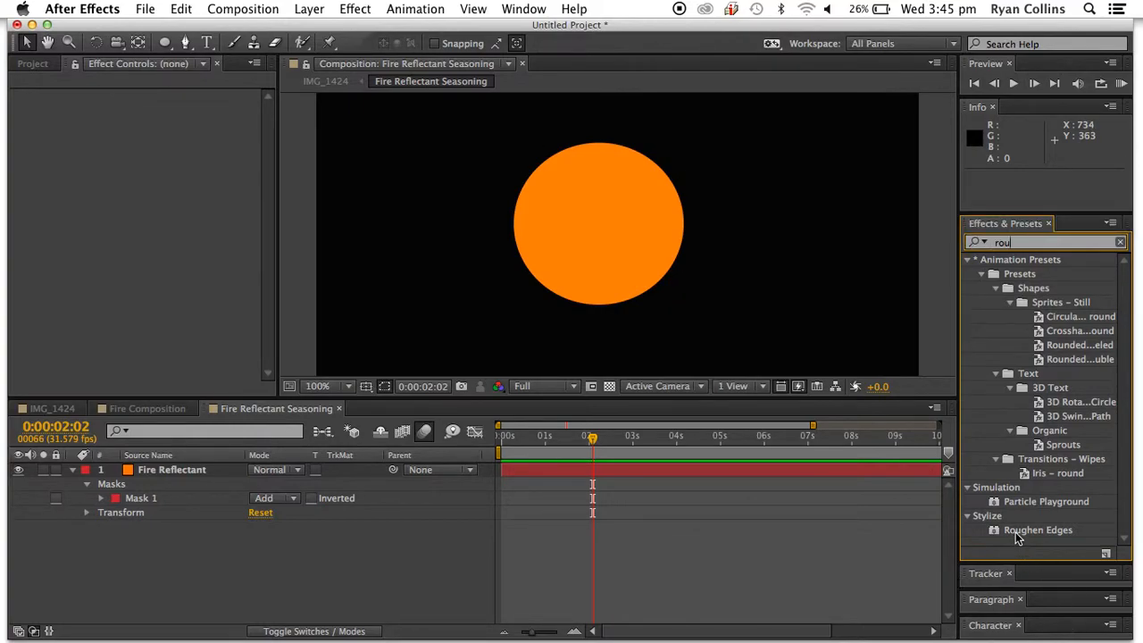
pyautogui.moveTo(1022, 533); pyautogui.dragTo(586, 256)
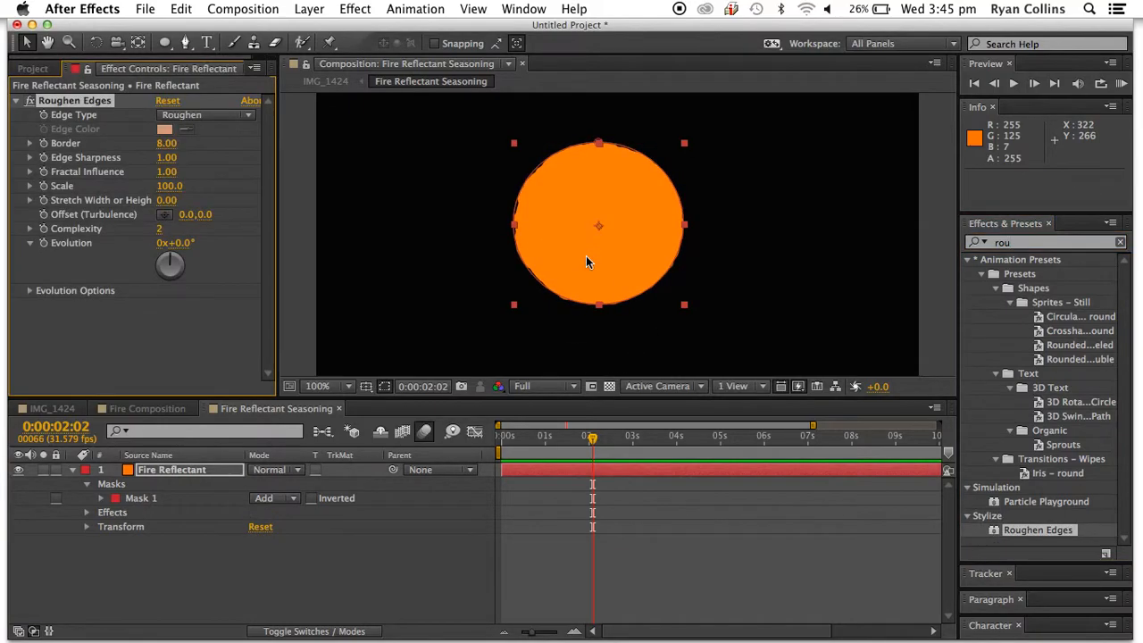
pyautogui.click(748, 319)
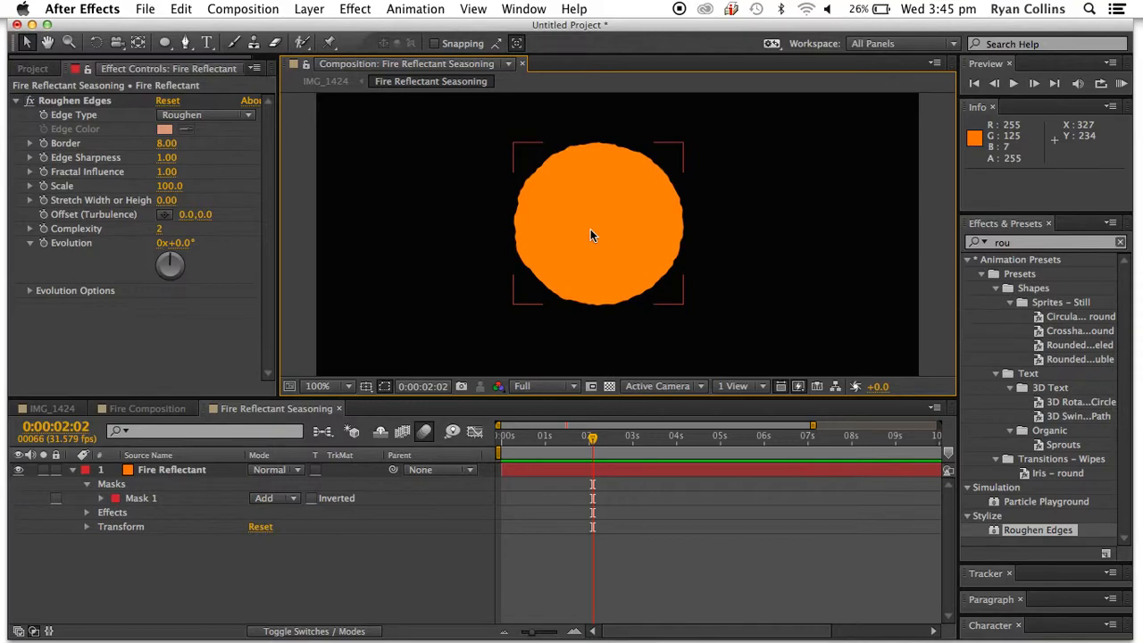
# Collapse the Fire Reflectant layer's properties and check the roughened circle over the hand in IMG_1424
pyautogui.click(73, 471)
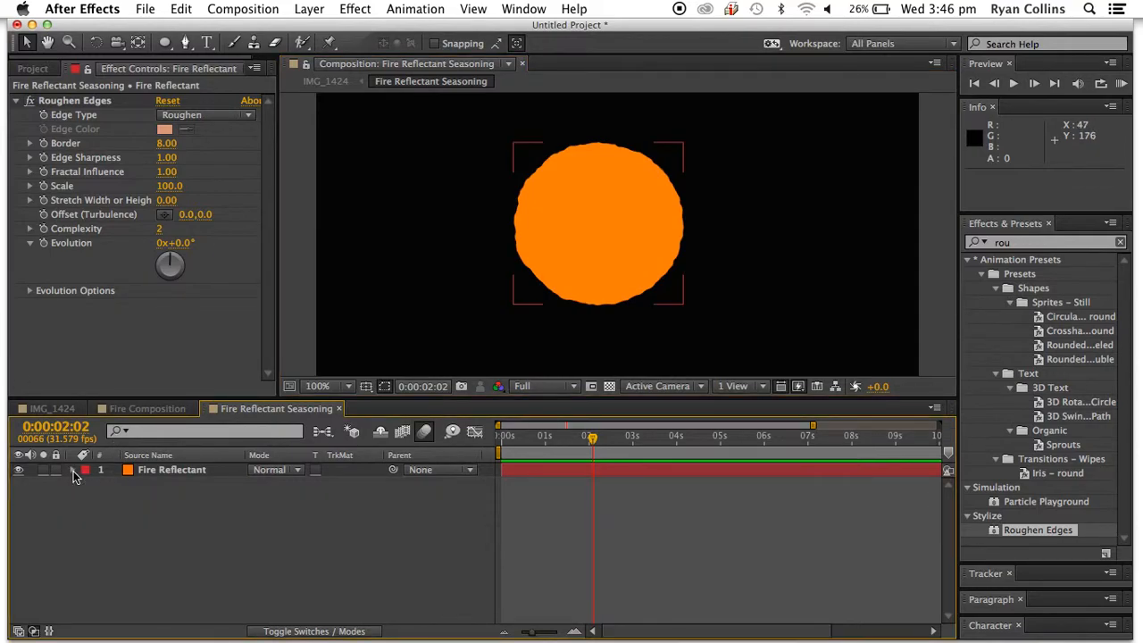
pyautogui.click(81, 482)
pyautogui.click(63, 410)
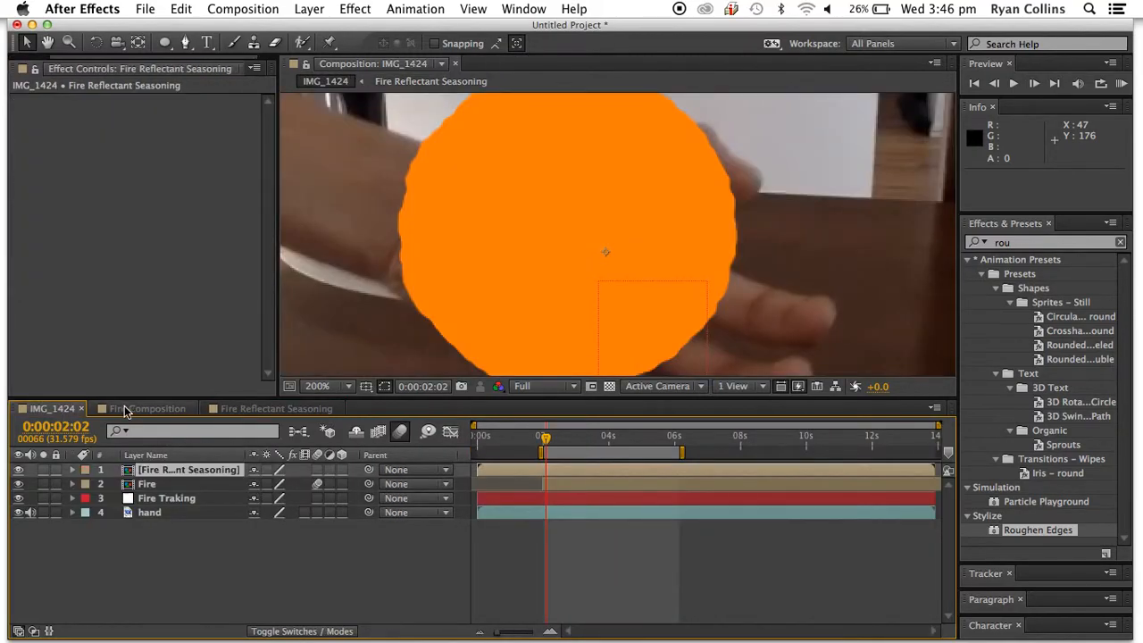
pyautogui.click(263, 410)
# Set the Mask Expansion of Mask 1 on the Fire Reflectant layer to -4.0 pixels
pyautogui.click(223, 473)
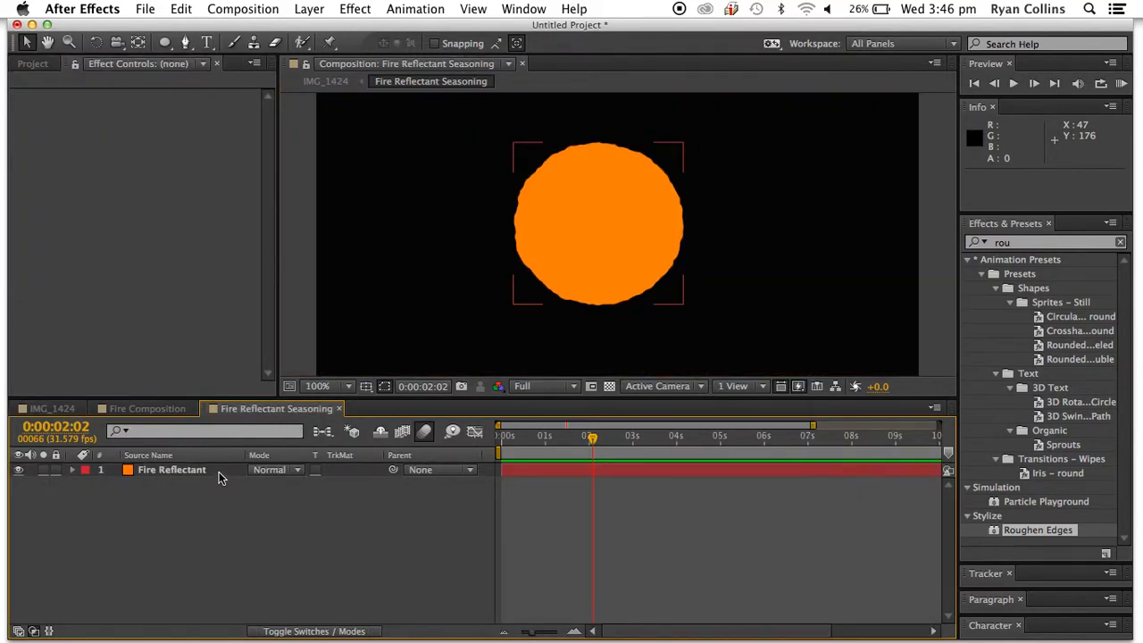
pyautogui.click(225, 474)
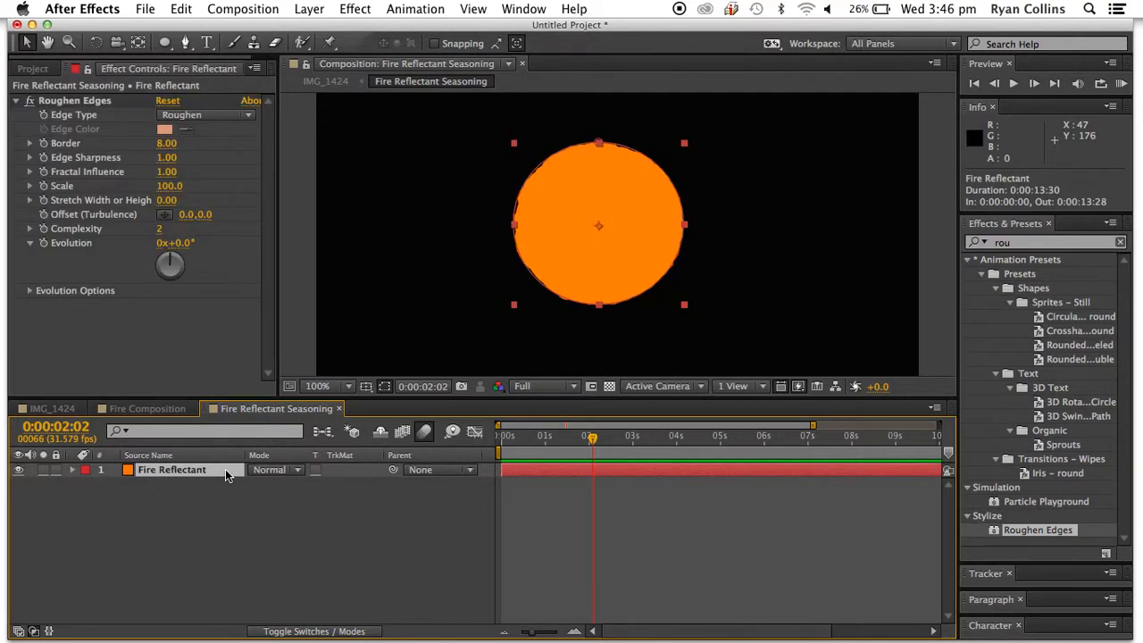
pyautogui.press('m')
pyautogui.press('m')
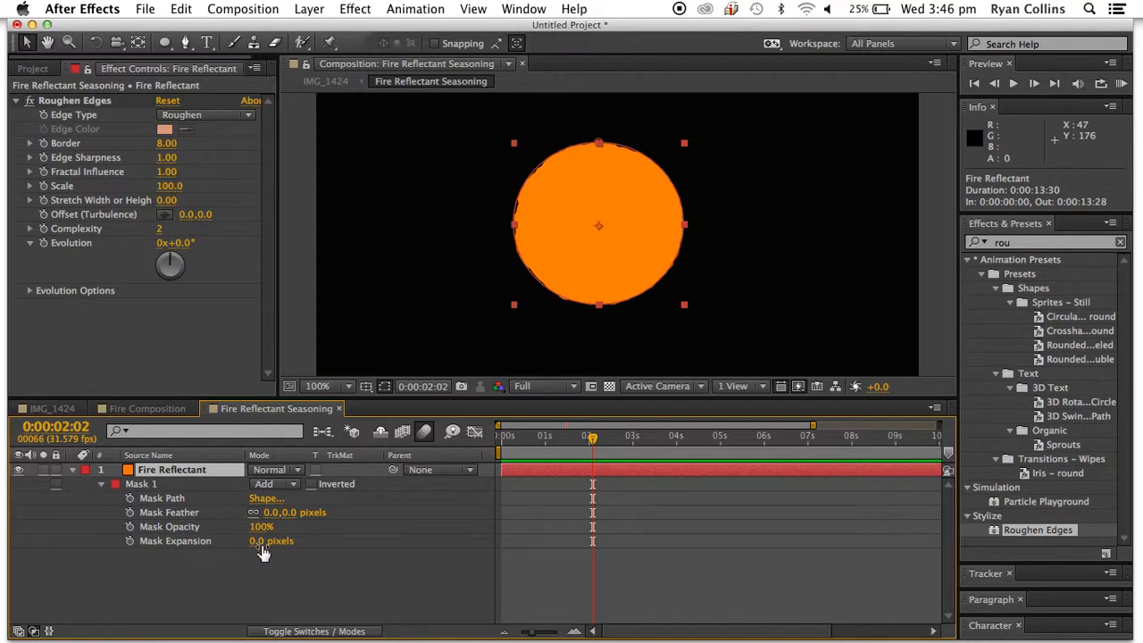
pyautogui.moveTo(258, 541)
pyautogui.mouseDown()
pyautogui.moveTo(243, 541)
pyautogui.moveTo(256, 542)
pyautogui.mouseUp()
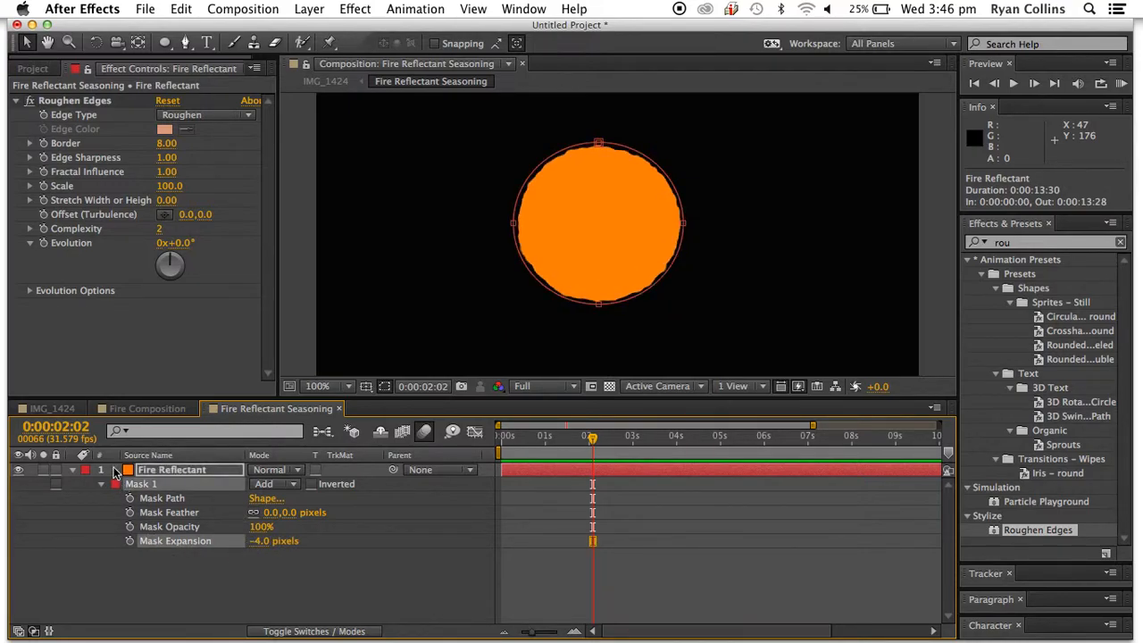
pyautogui.click(73, 470)
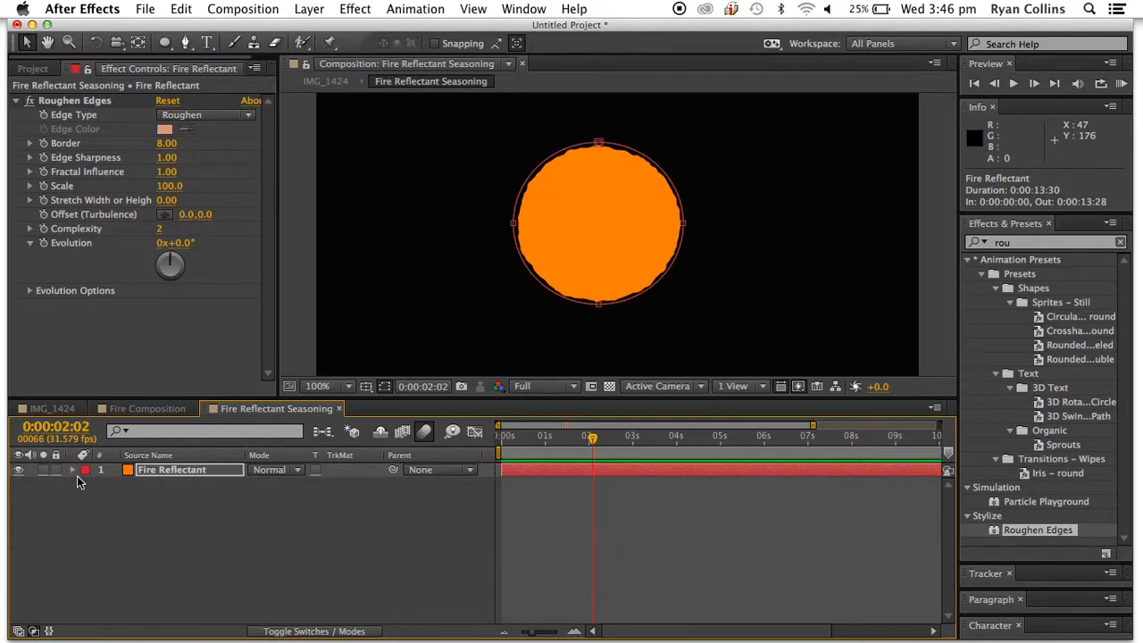
# Duplicate Mask 1 on the Fire Reflectant layer and set the copy's mask mode to Subtract
pyautogui.click(73, 471)
pyautogui.click(119, 501)
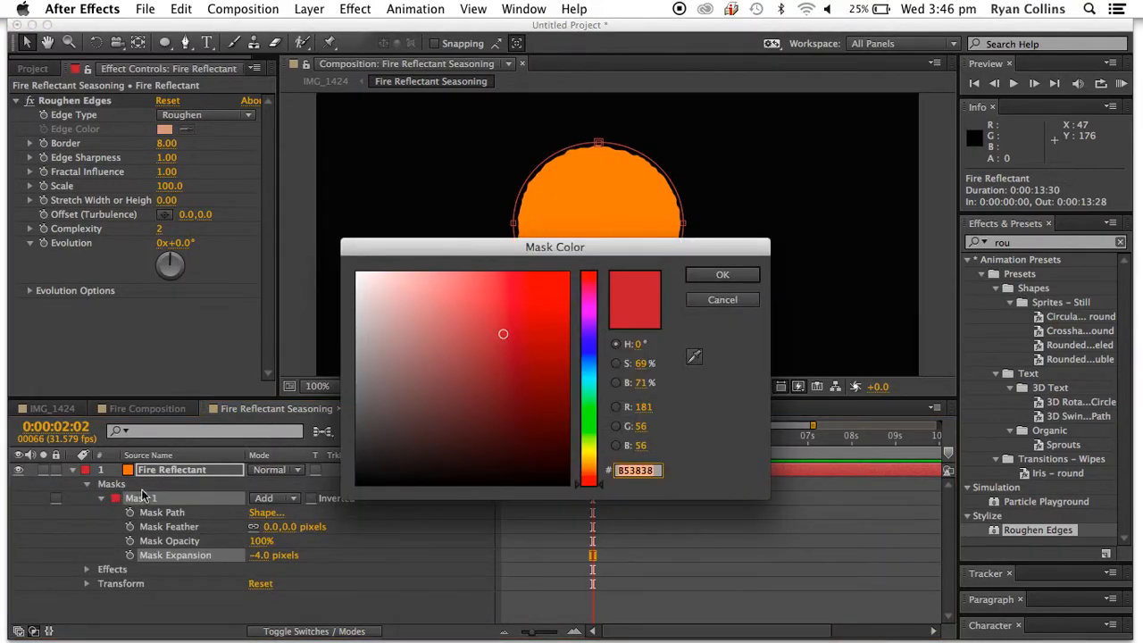
pyautogui.click(724, 302)
pyautogui.click(143, 498)
pyautogui.press('super+d')
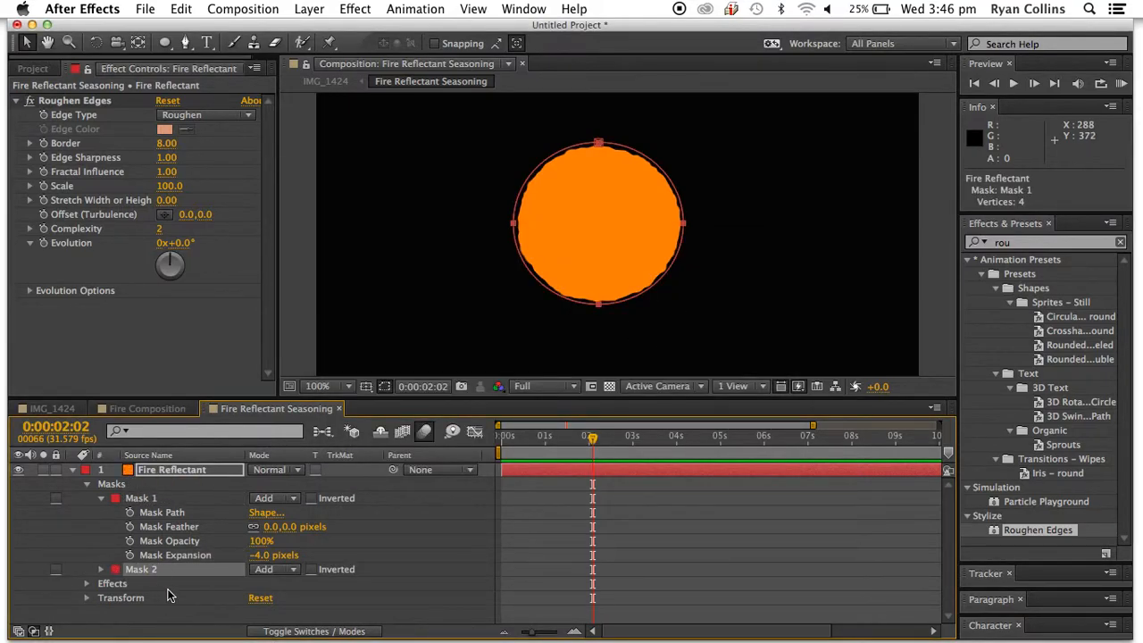
pyautogui.click(286, 571)
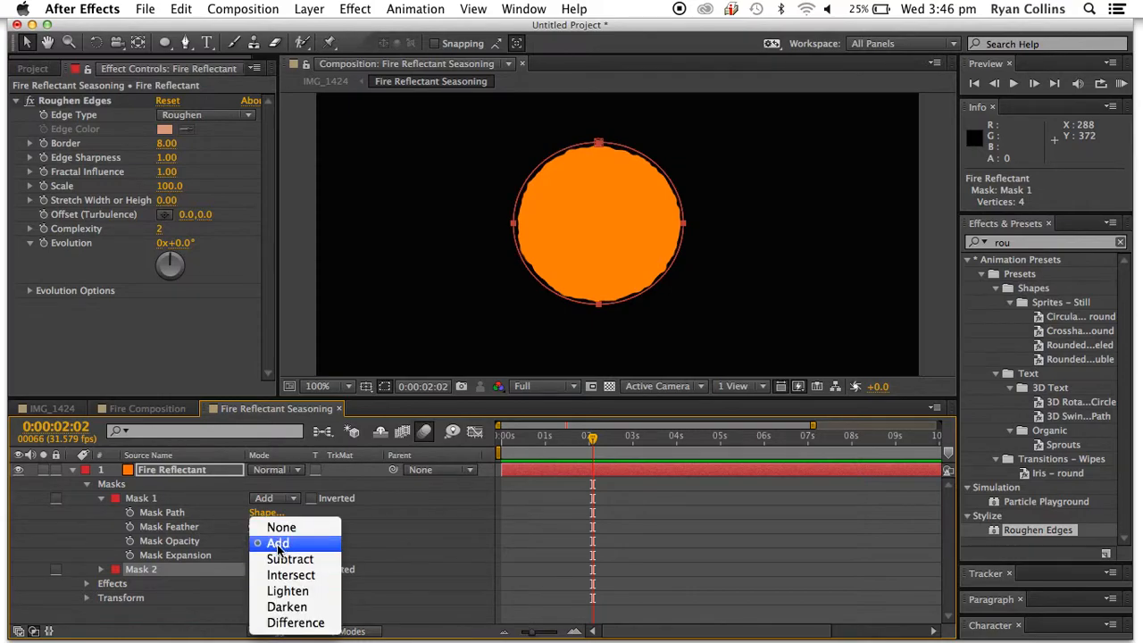
pyautogui.click(288, 559)
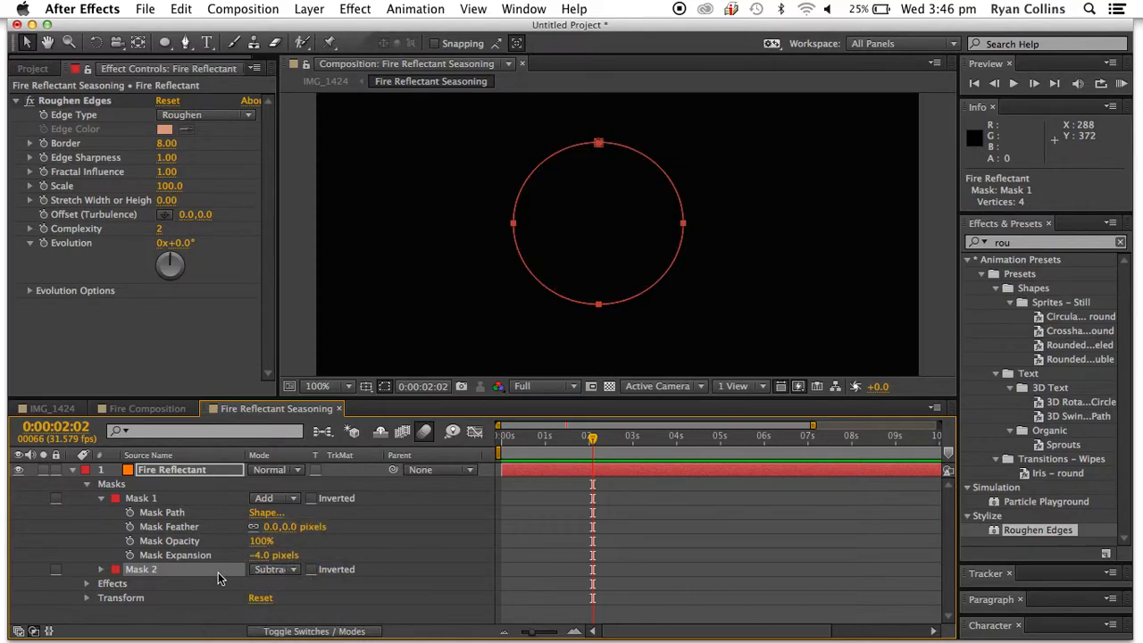
# Set the Mask Expansion of the subtracting Mask 2 on the Fire Reflectant layer to -79.0 pixels
pyautogui.hscroll(1, 215, 596)
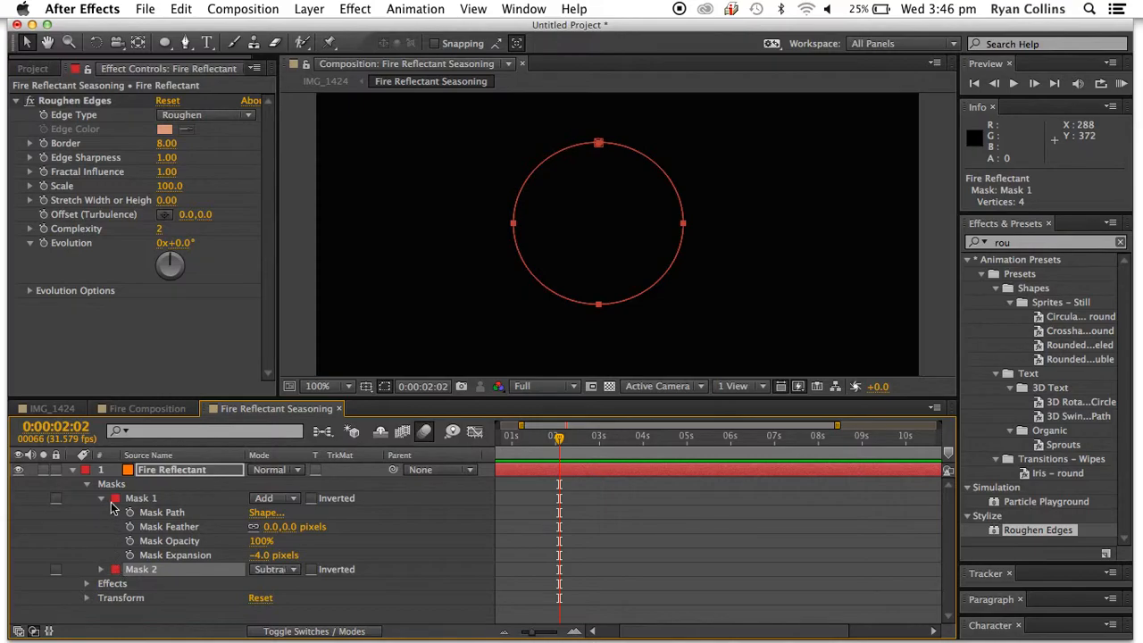
pyautogui.click(100, 498)
pyautogui.click(101, 514)
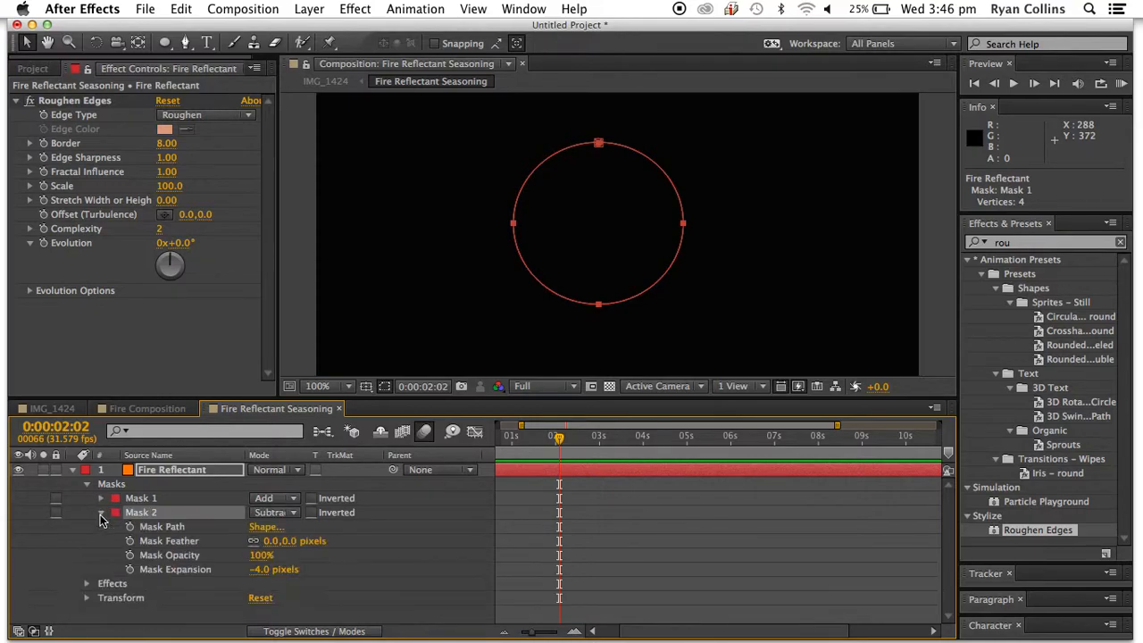
pyautogui.moveTo(268, 569); pyautogui.dragTo(202, 565)
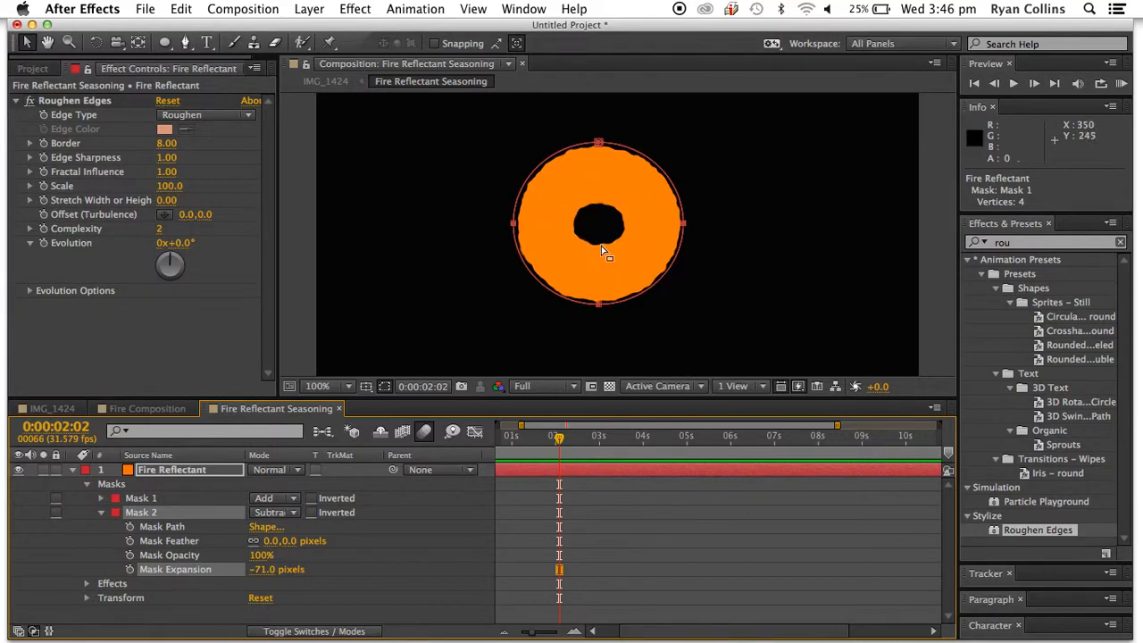
pyautogui.moveTo(265, 570); pyautogui.dragTo(316, 579)
pyautogui.moveTo(322, 581); pyautogui.dragTo(266, 581)
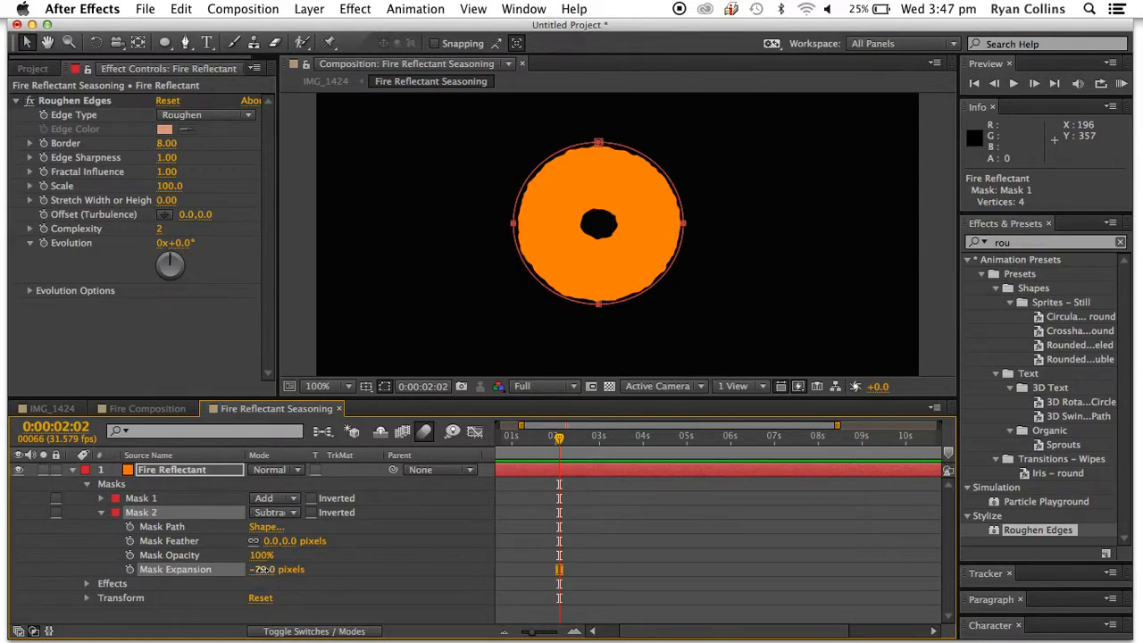
pyautogui.click(262, 570)
# Collapse and deselect the Fire Reflectant layer, with the current time moved to 0:00:02:28
pyautogui.click(73, 470)
pyautogui.moveTo(558, 442); pyautogui.dragTo(594, 438)
pyautogui.click(359, 491)
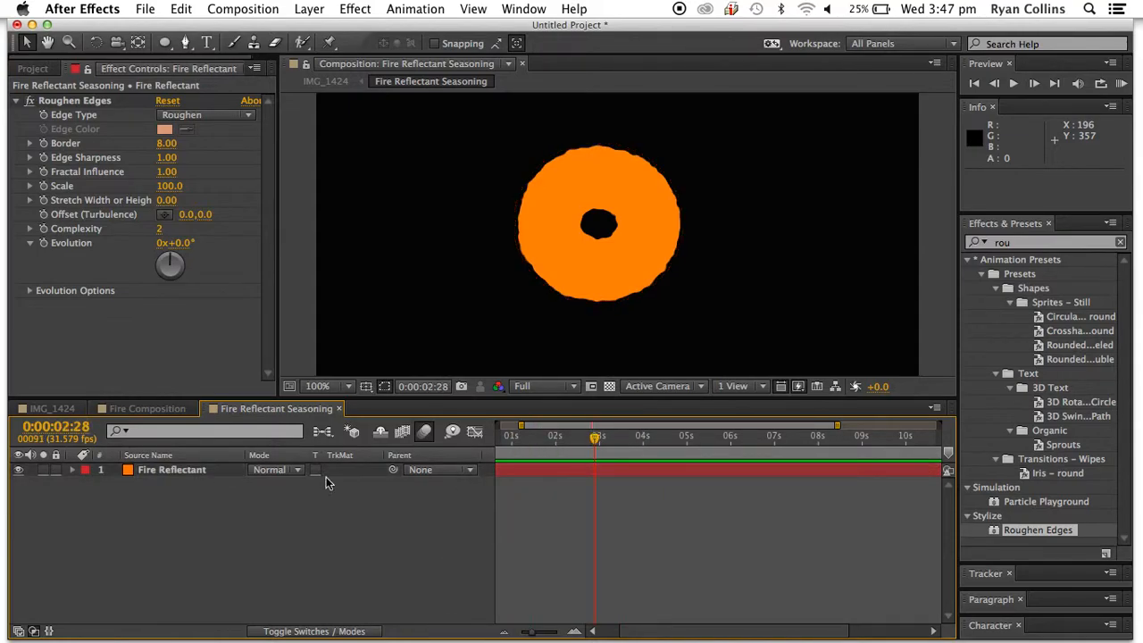
# In IMG_1424, make the Fire Reflectant Seasoning layer 3D and move it to position 379.0, 247.0, 0.0
pyautogui.click(51, 408)
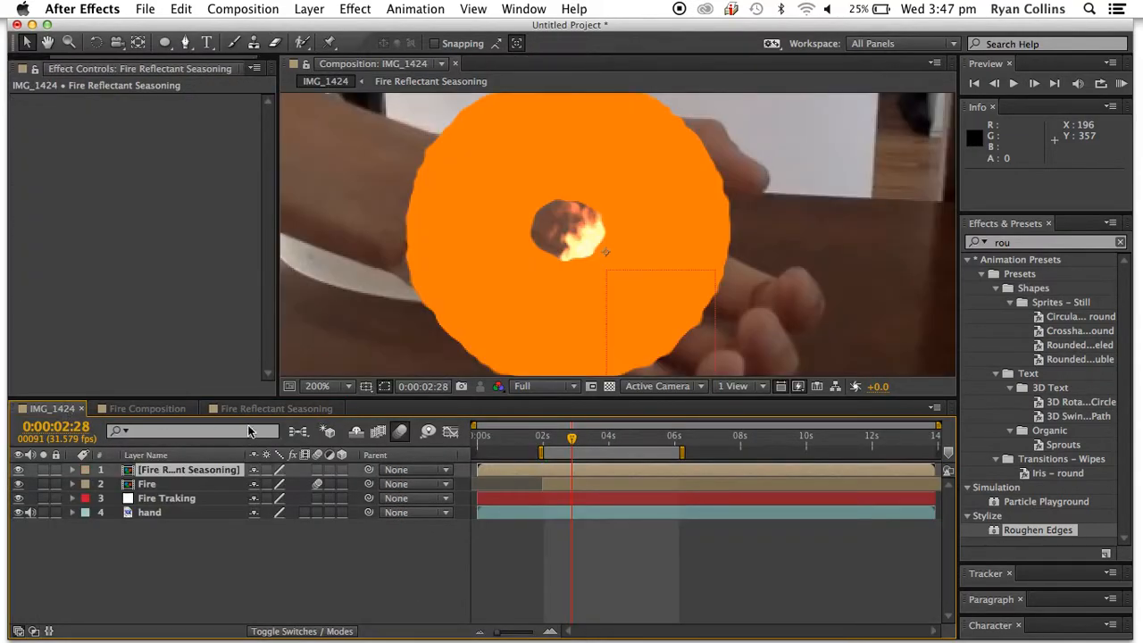
pyautogui.click(153, 472)
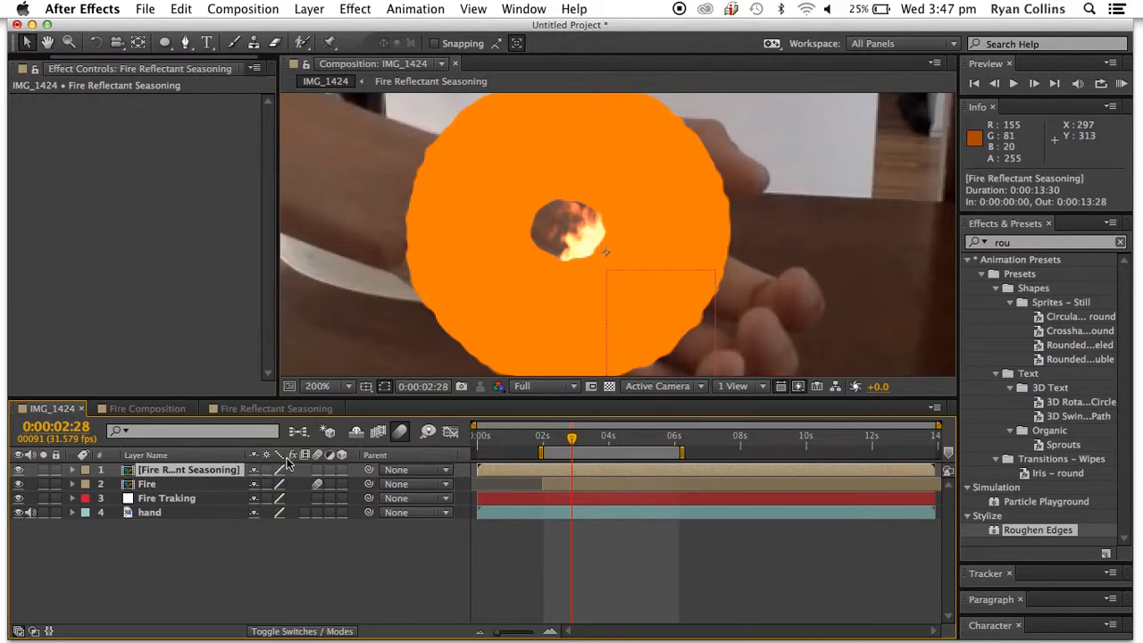
pyautogui.click(342, 470)
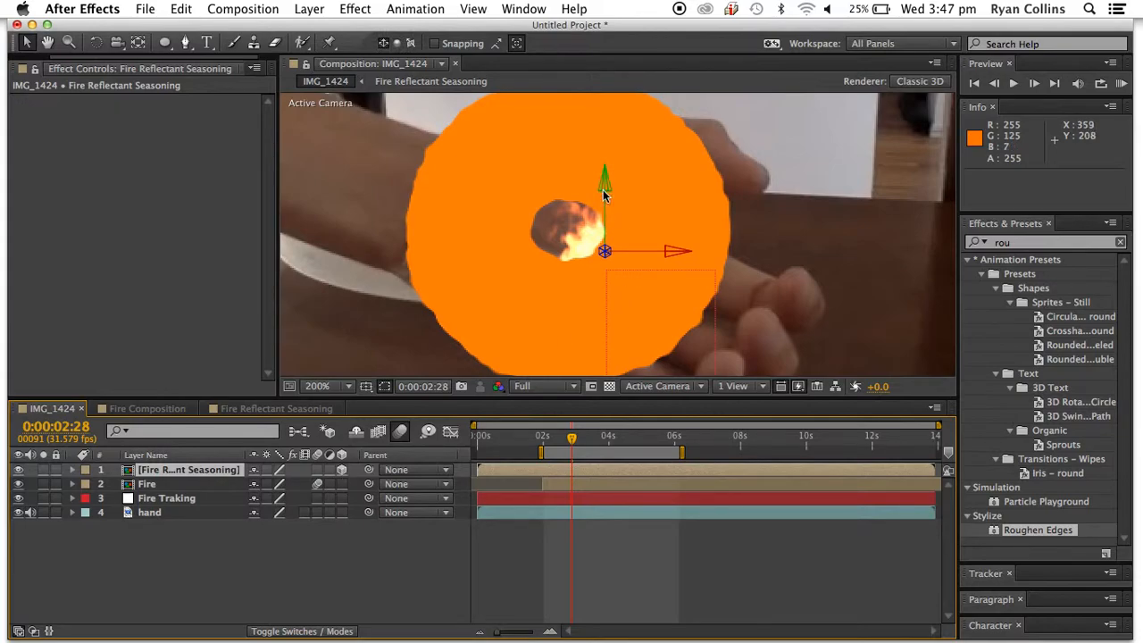
pyautogui.moveTo(605, 184); pyautogui.dragTo(637, 196)
# Tilt the Fire Reflectant Seasoning layer with X Rotation -60°, Y Rotation 6° and Z Rotation 6°
pyautogui.press('t')
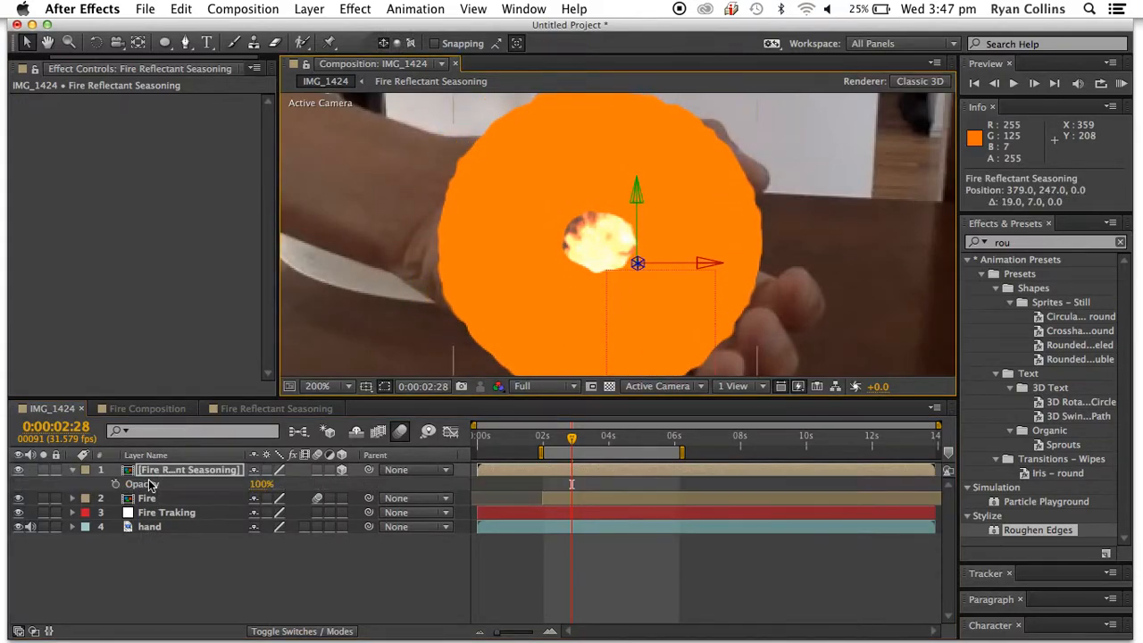
pyautogui.press('t')
pyautogui.press('r')
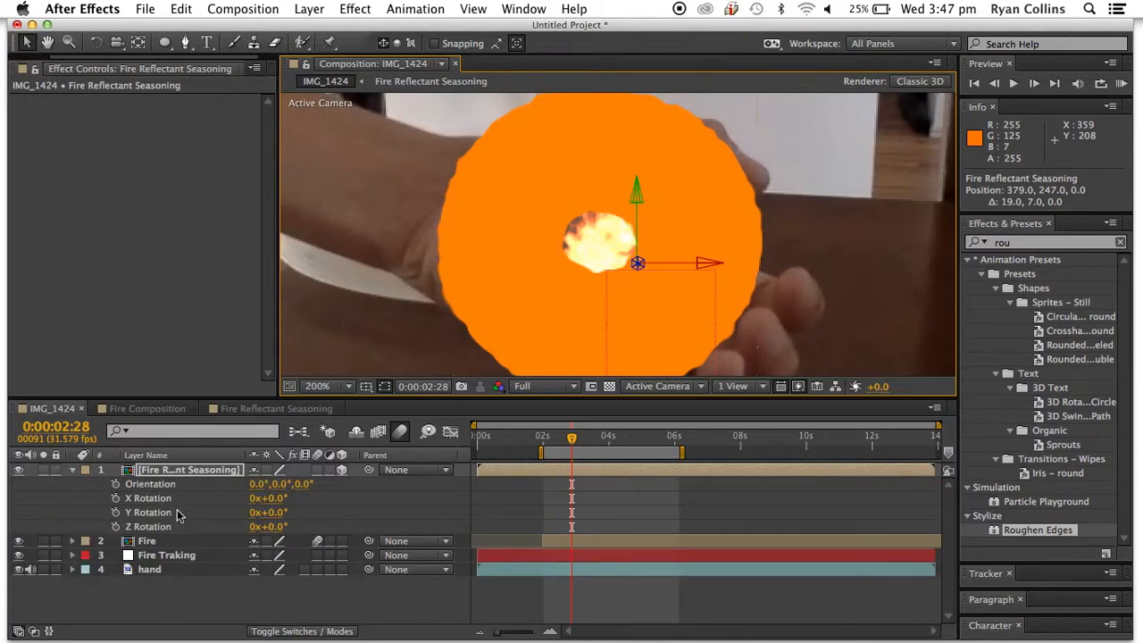
pyautogui.click(268, 527)
pyautogui.moveTo(268, 527); pyautogui.dragTo(216, 489)
pyautogui.click(232, 491)
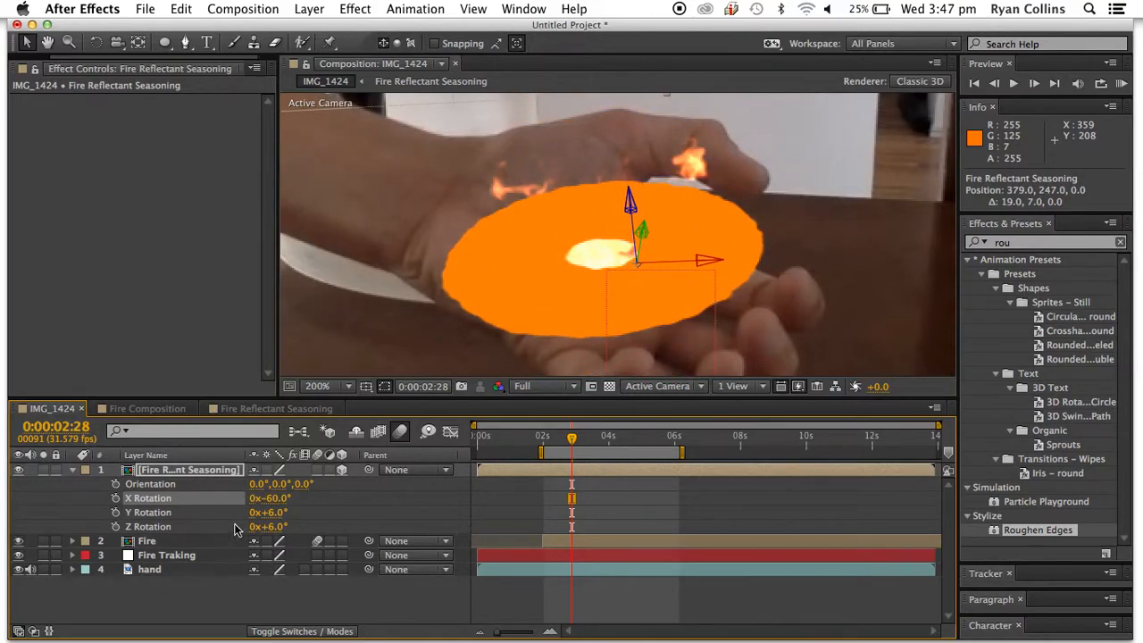
pyautogui.click(74, 471)
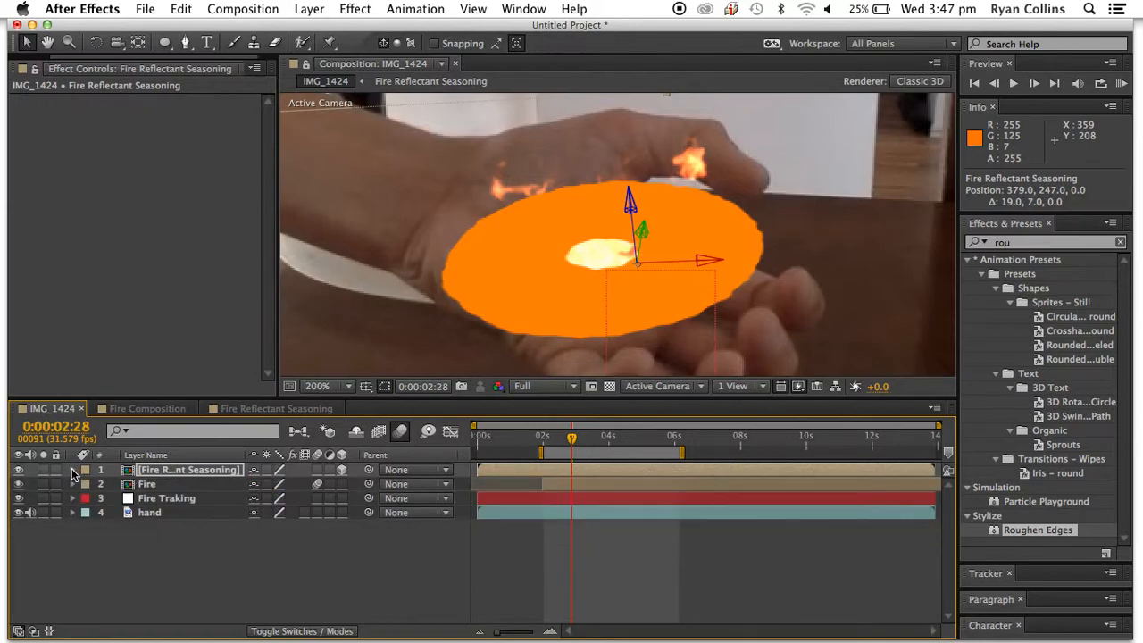
# Set the Fire Reflectant Seasoning layer's opacity to 27% and move it to position 367.5, 253.7, 0.0
pyautogui.press('t')
pyautogui.moveTo(261, 484); pyautogui.dragTo(192, 484)
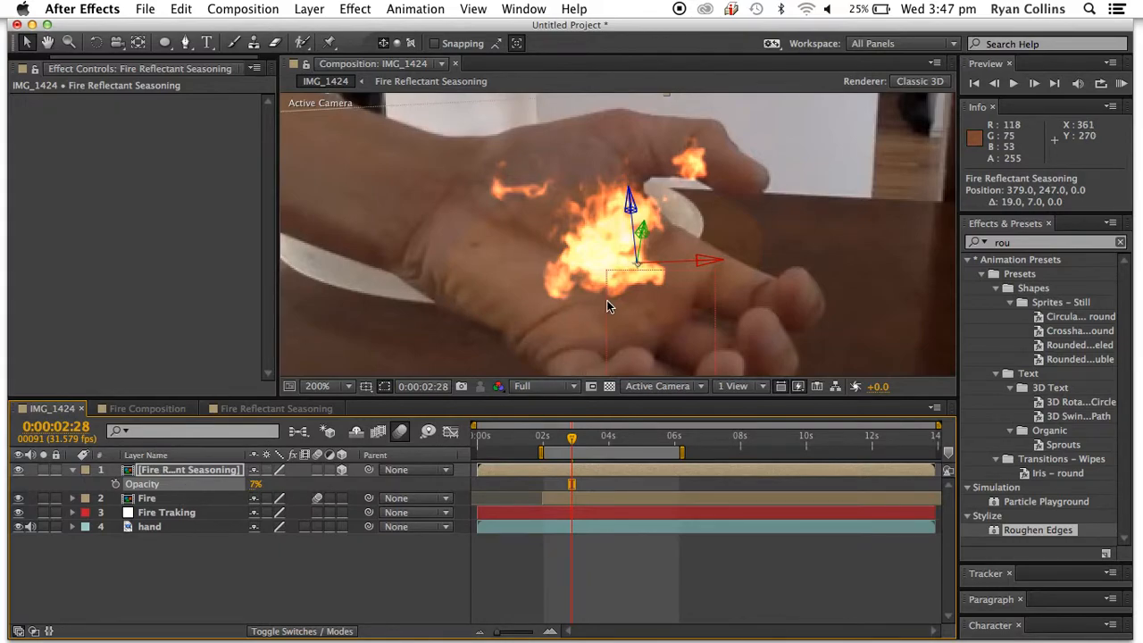
pyautogui.moveTo(642, 308)
pyautogui.mouseDown()
pyautogui.moveTo(594, 291)
pyautogui.moveTo(635, 324)
pyautogui.moveTo(627, 312)
pyautogui.mouseUp()
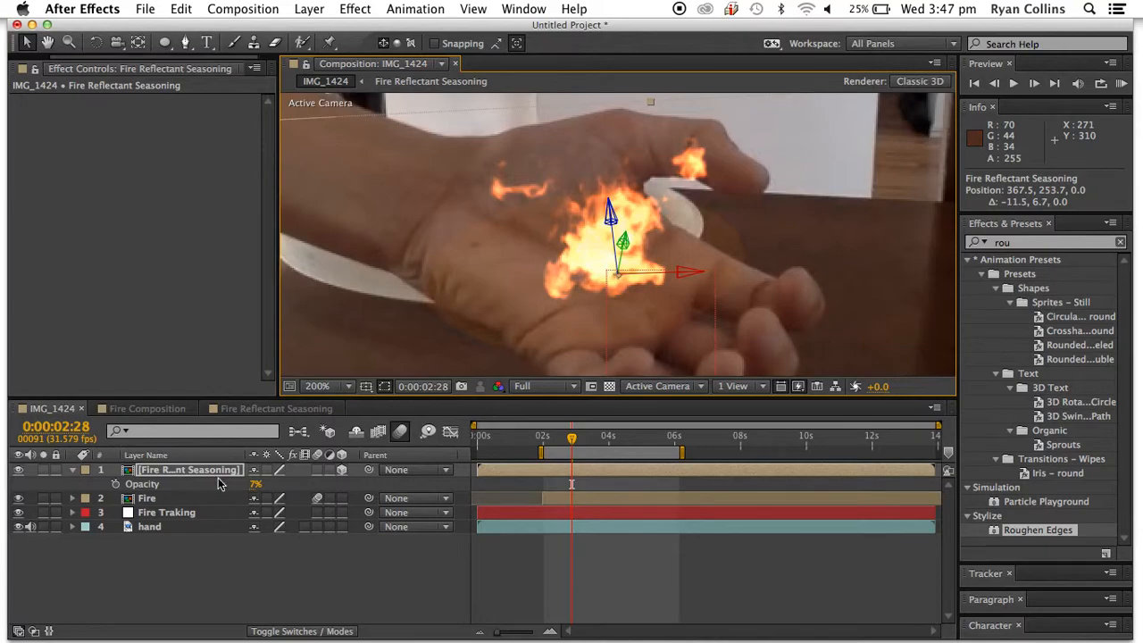
pyautogui.click(255, 485)
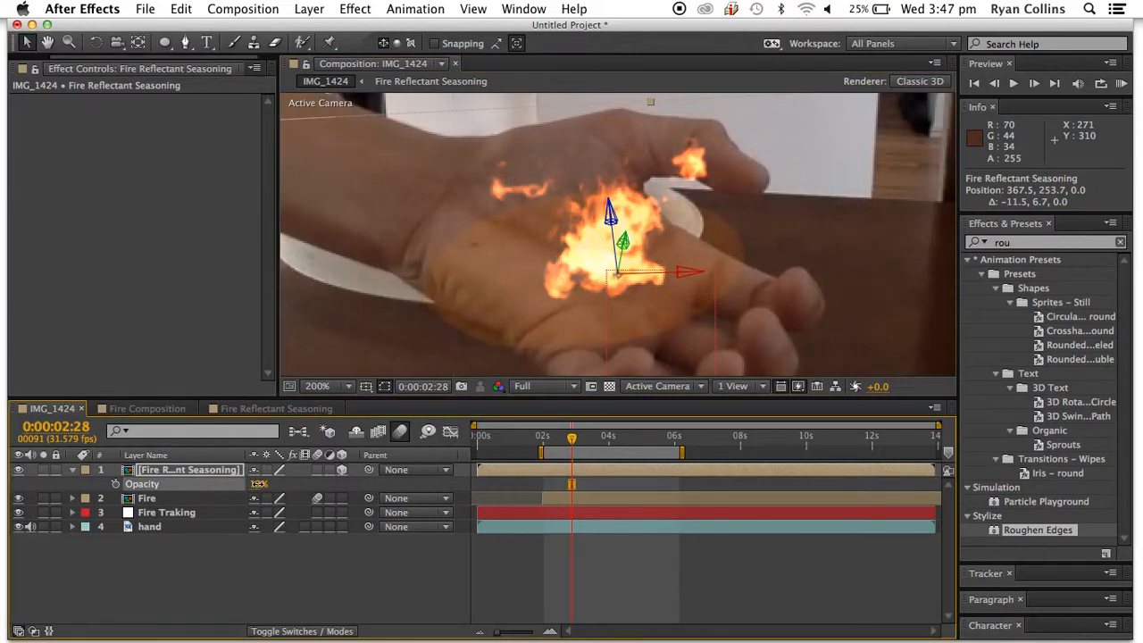
pyautogui.moveTo(259, 483); pyautogui.dragTo(264, 482)
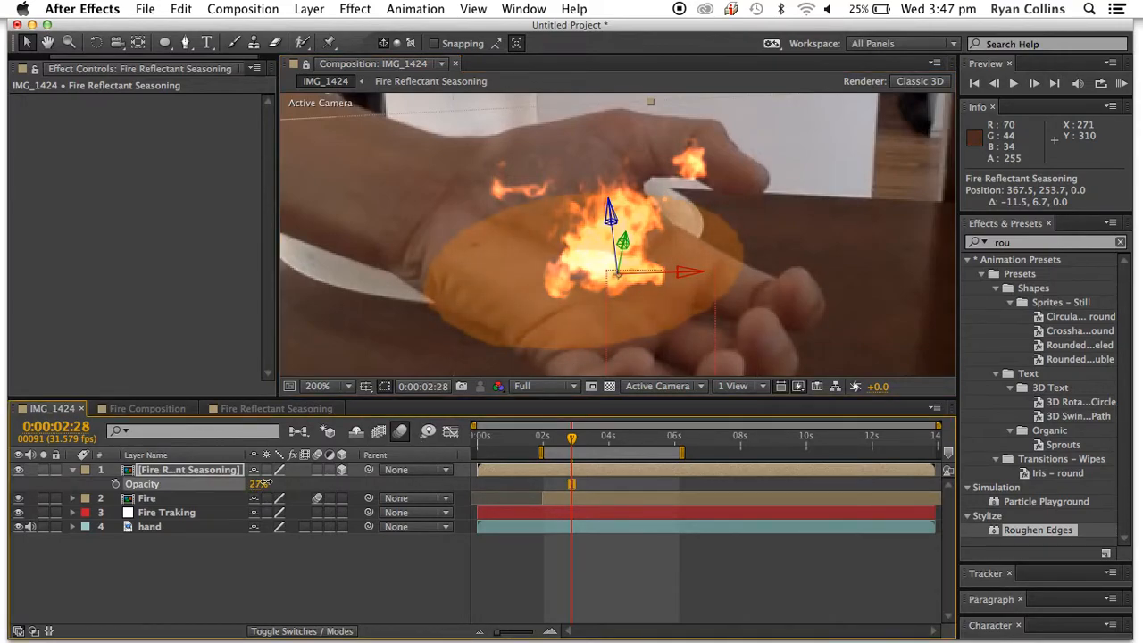
pyautogui.click(315, 605)
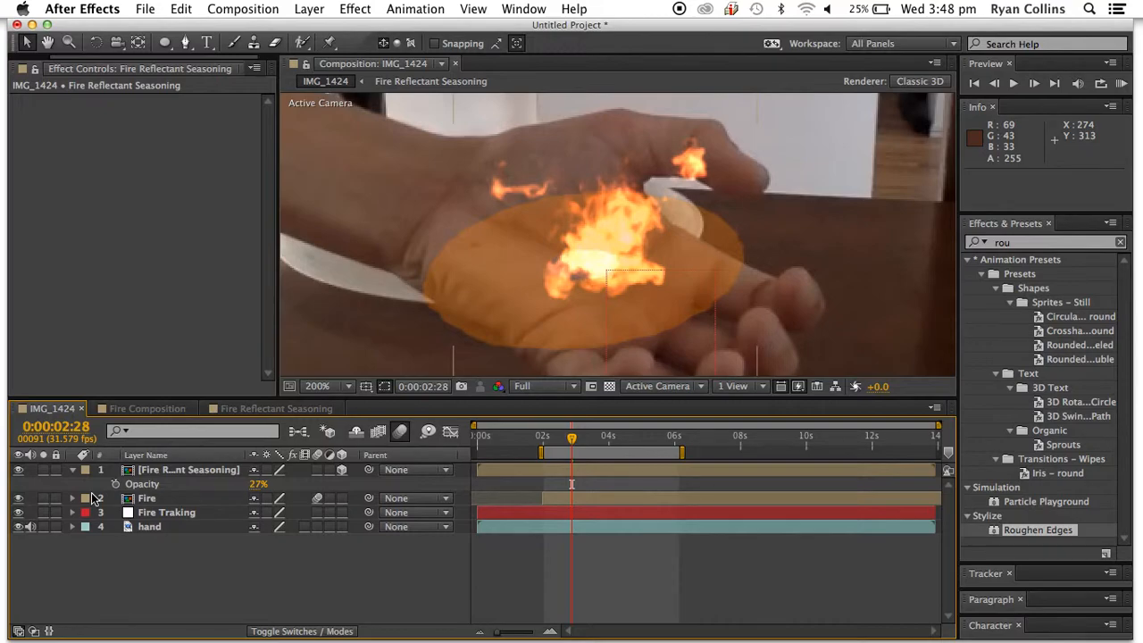
# In the Fire Reflectant Seasoning composition, set the Fire Reflectant's Roughen Edges to Edge Sharpness 0.00 and Border 75.00
pyautogui.click(273, 409)
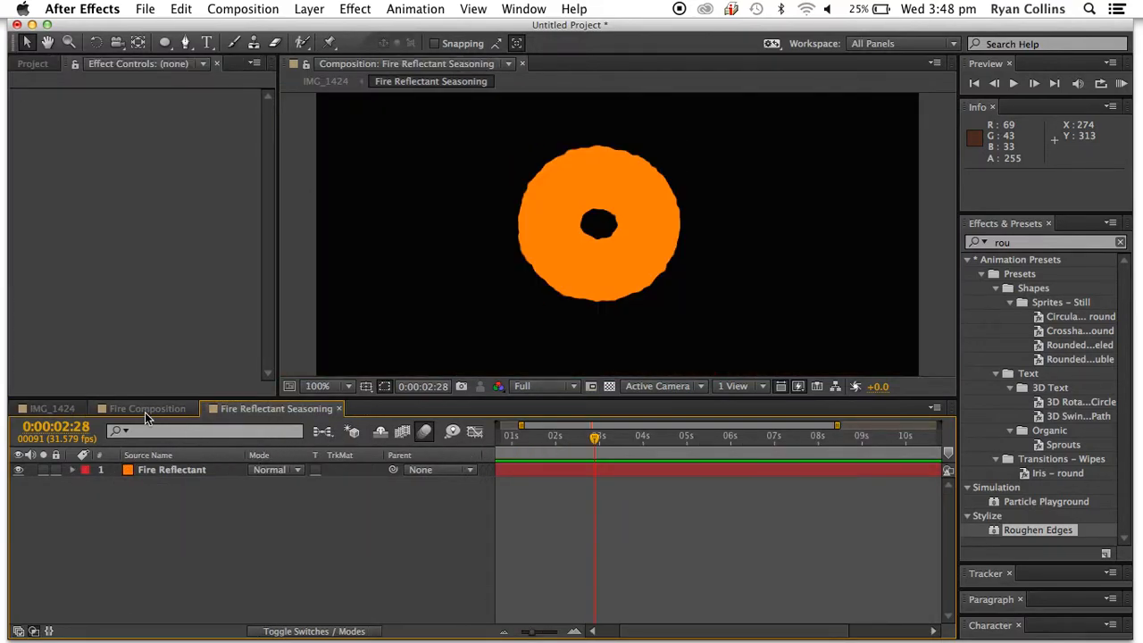
pyautogui.click(172, 470)
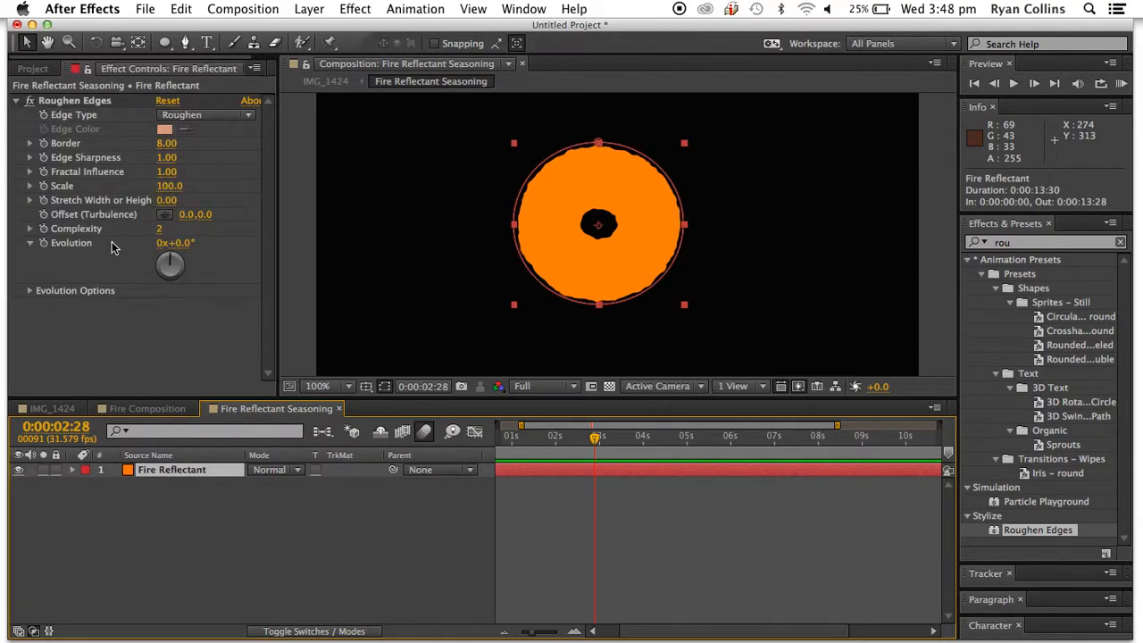
pyautogui.moveTo(168, 157); pyautogui.dragTo(148, 157)
pyautogui.click(166, 158)
pyautogui.write('0.2')
pyautogui.press('Return')
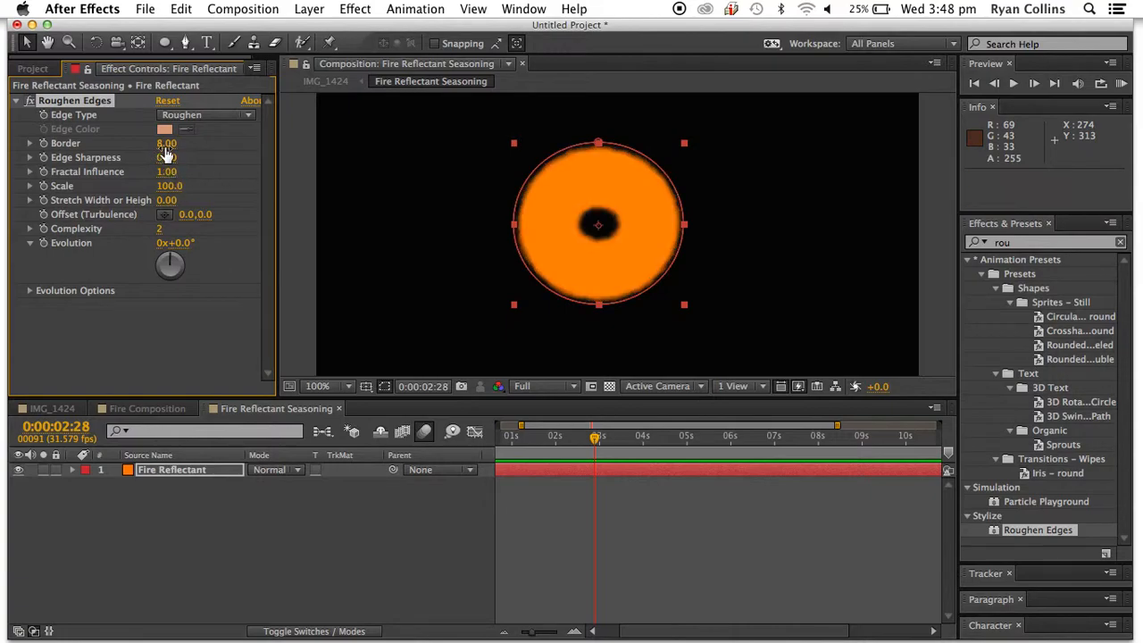
pyautogui.click(166, 143)
pyautogui.write('75')
pyautogui.press('Return')
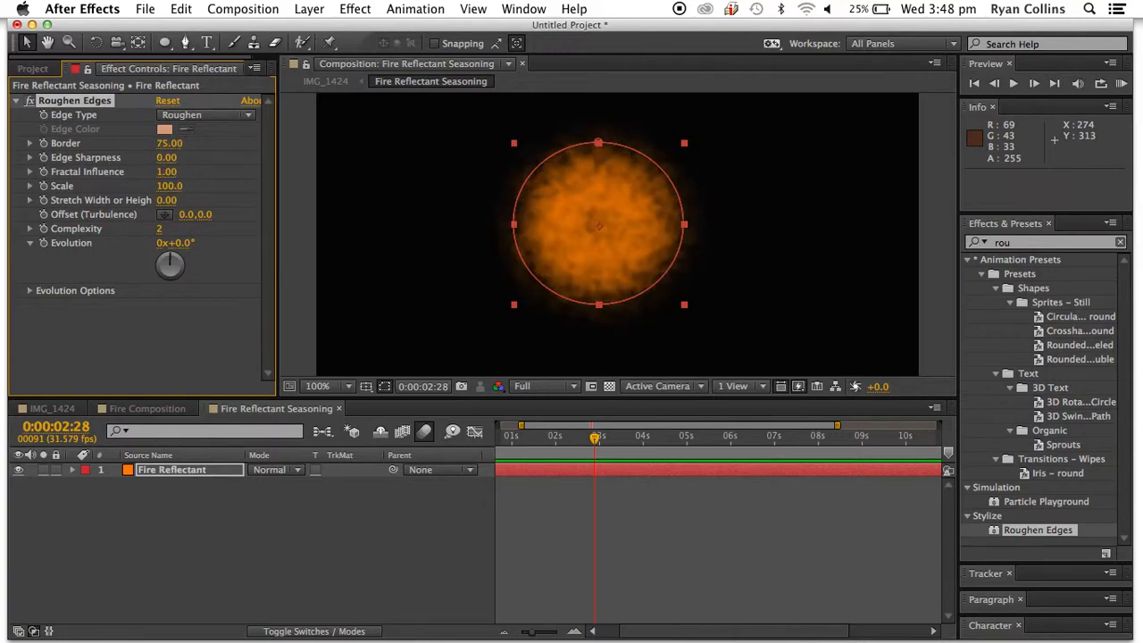
pyautogui.click(191, 331)
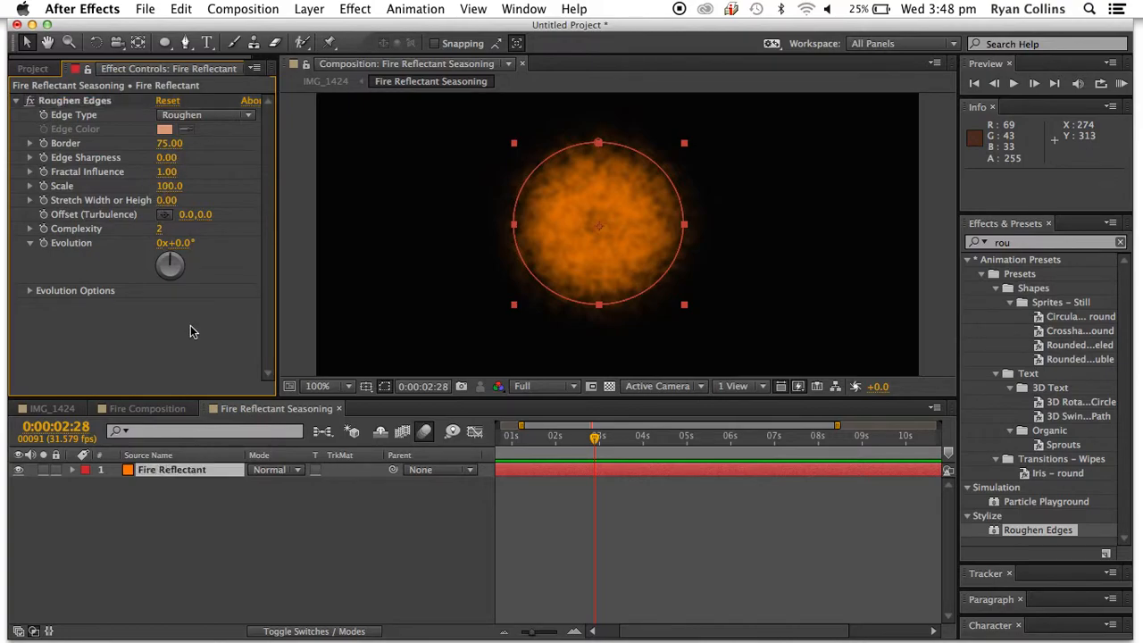
# Enlarge the hole in the Fire Reflectant by setting Mask 2's Mask Expansion to -47.0 pixels
pyautogui.click(196, 469)
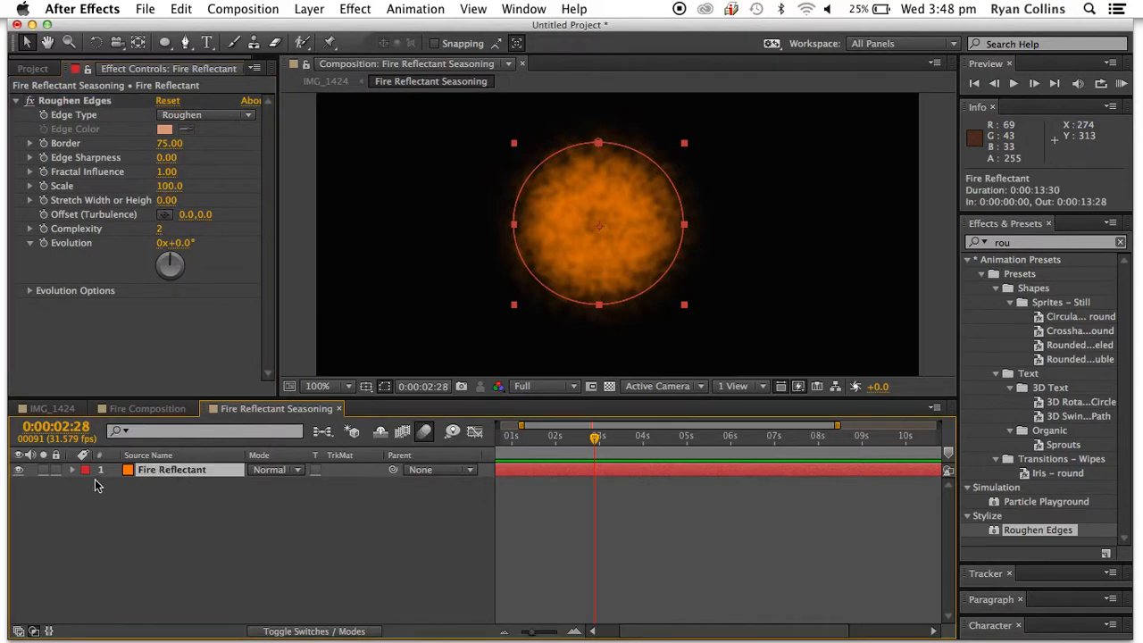
pyautogui.click(73, 471)
pyautogui.moveTo(257, 569); pyautogui.dragTo(286, 568)
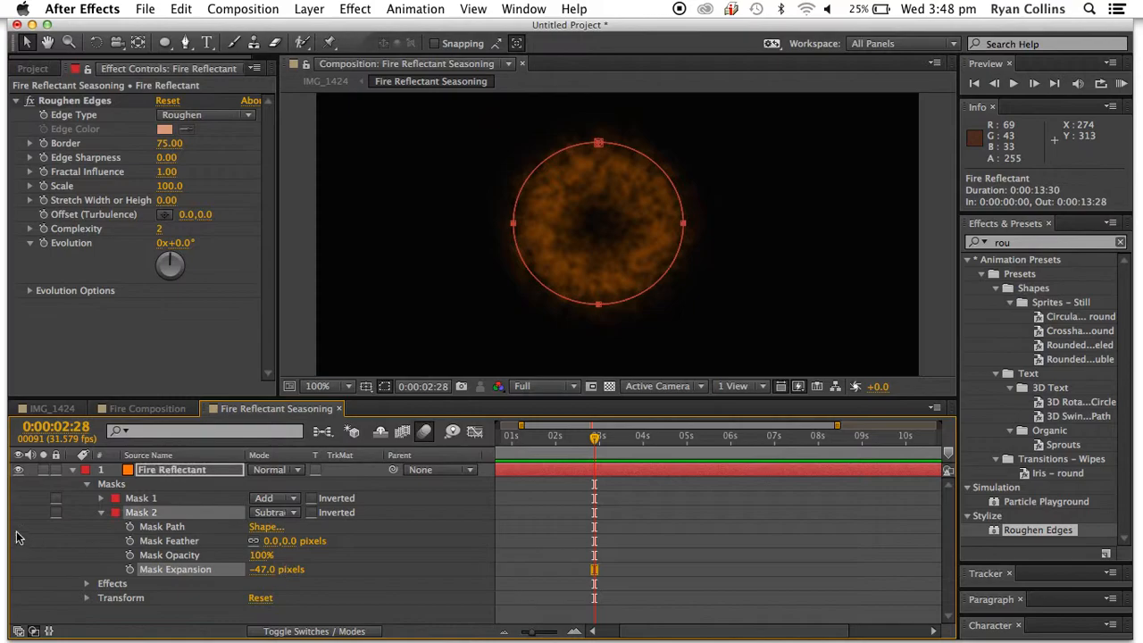
pyautogui.click(72, 470)
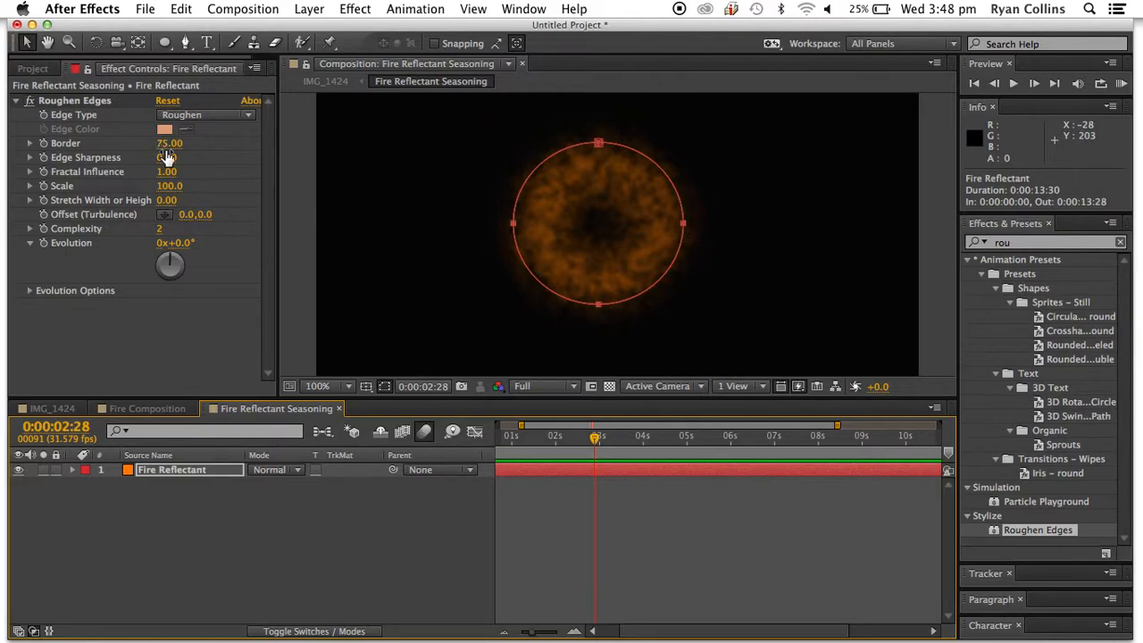
# Raise the opacity of the Fire Reflectant Seasoning layer in IMG_1424 to 58%
pyautogui.click(44, 409)
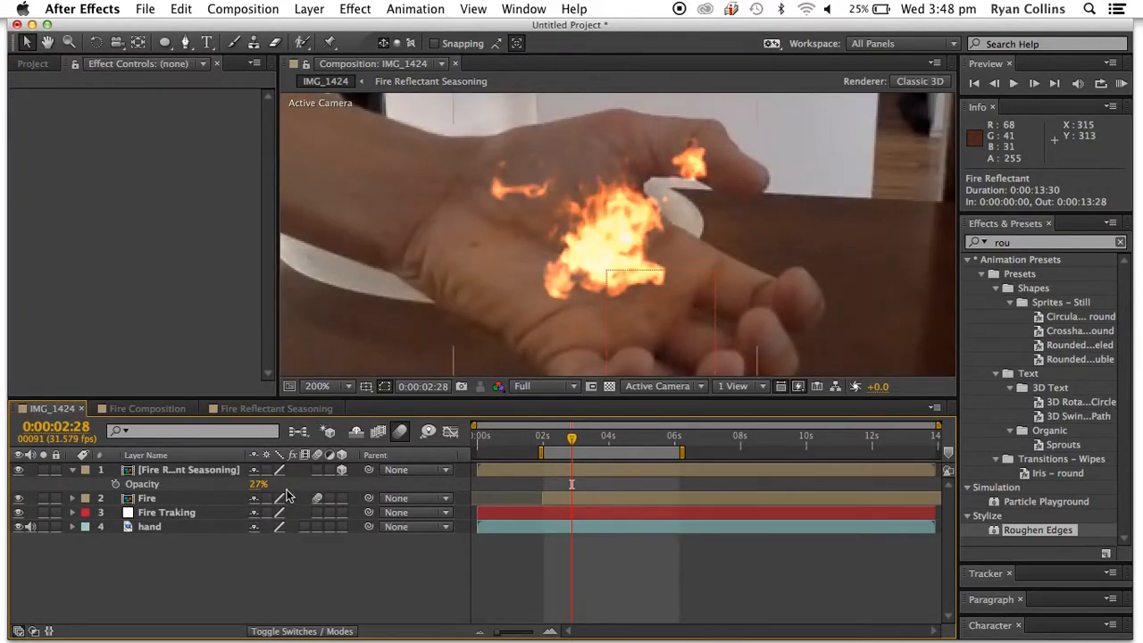
pyautogui.moveTo(254, 483); pyautogui.dragTo(262, 483)
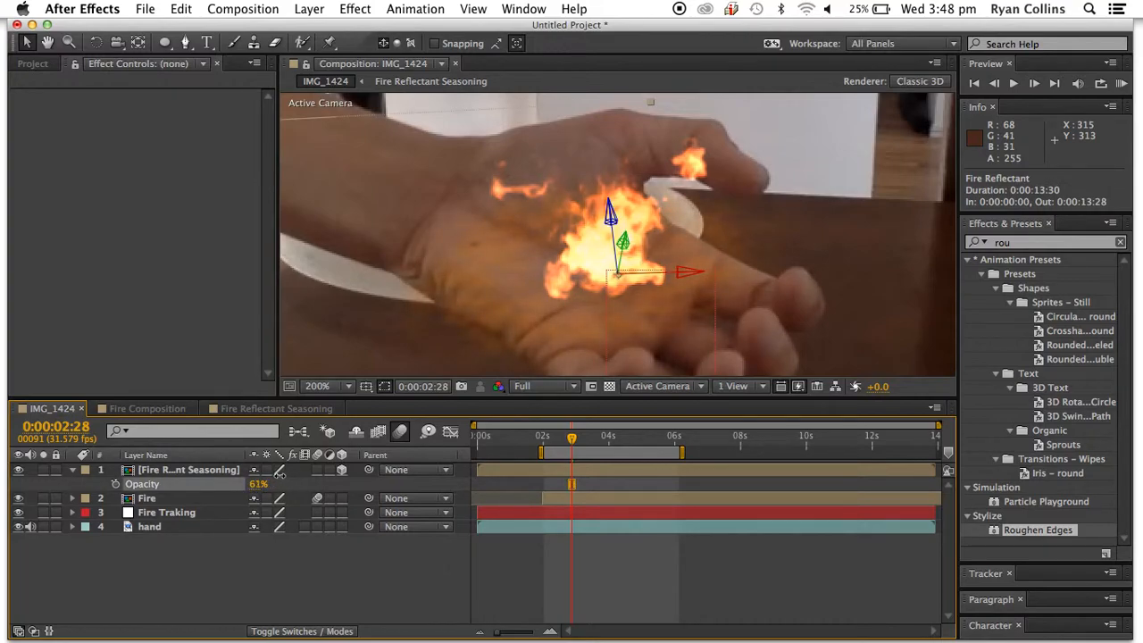
pyautogui.click(272, 472)
# Shift the Fire Reflectant Seasoning layer's anchor point with the Pan Behind tool and move the layer over the palm at 348.5, 253.3, 0.0
pyautogui.moveTo(591, 311); pyautogui.dragTo(497, 247)
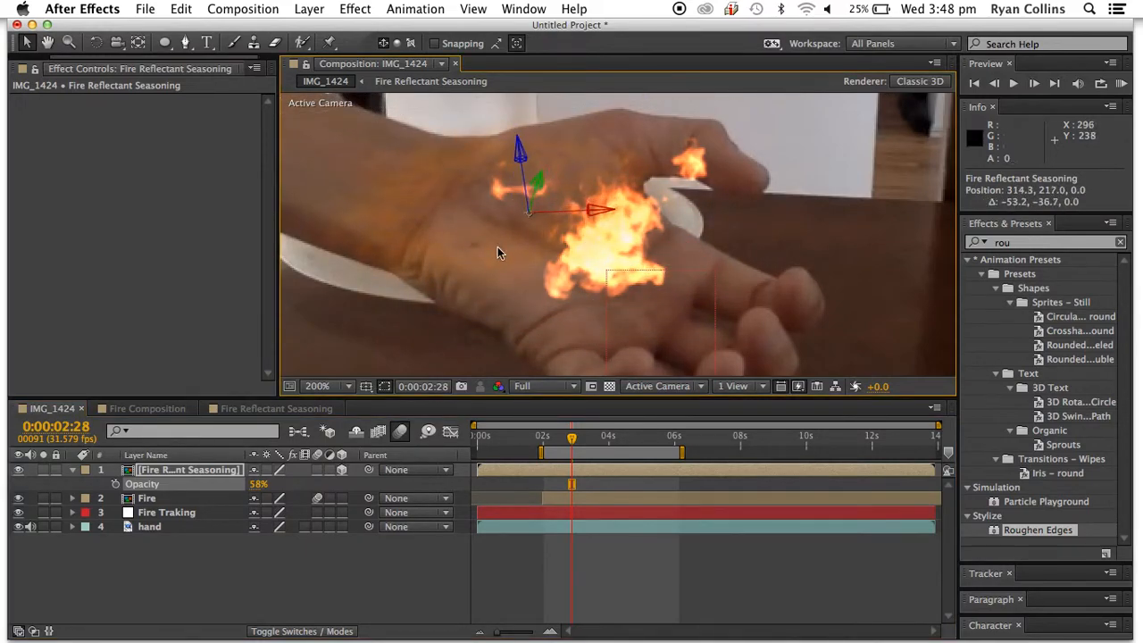
pyautogui.click(137, 42)
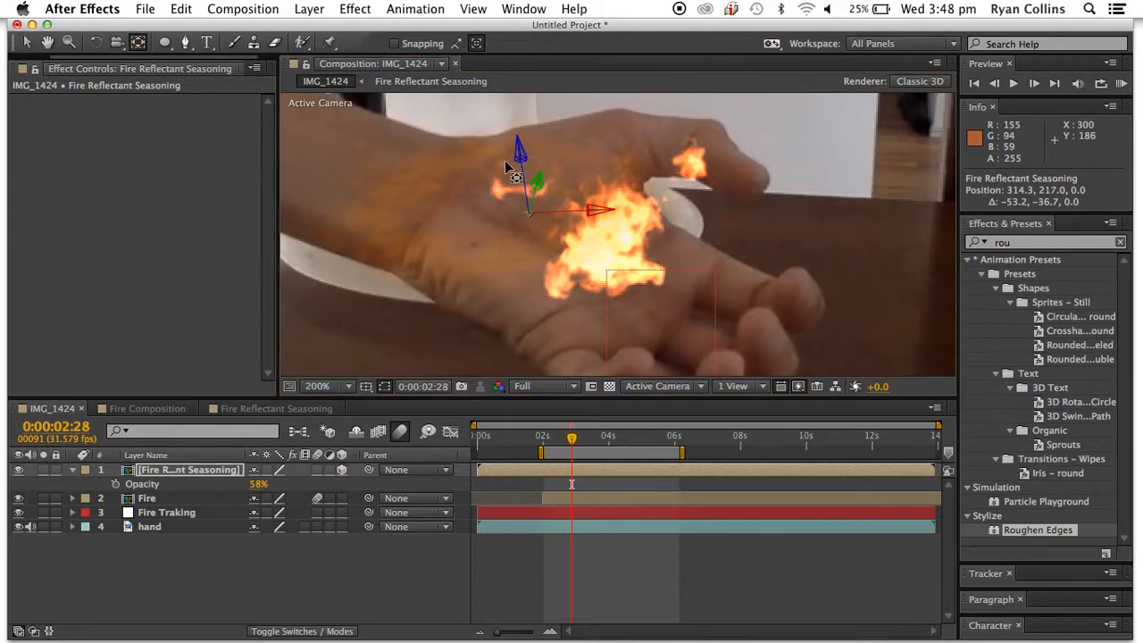
pyautogui.moveTo(528, 212); pyautogui.dragTo(533, 294)
pyautogui.press('v')
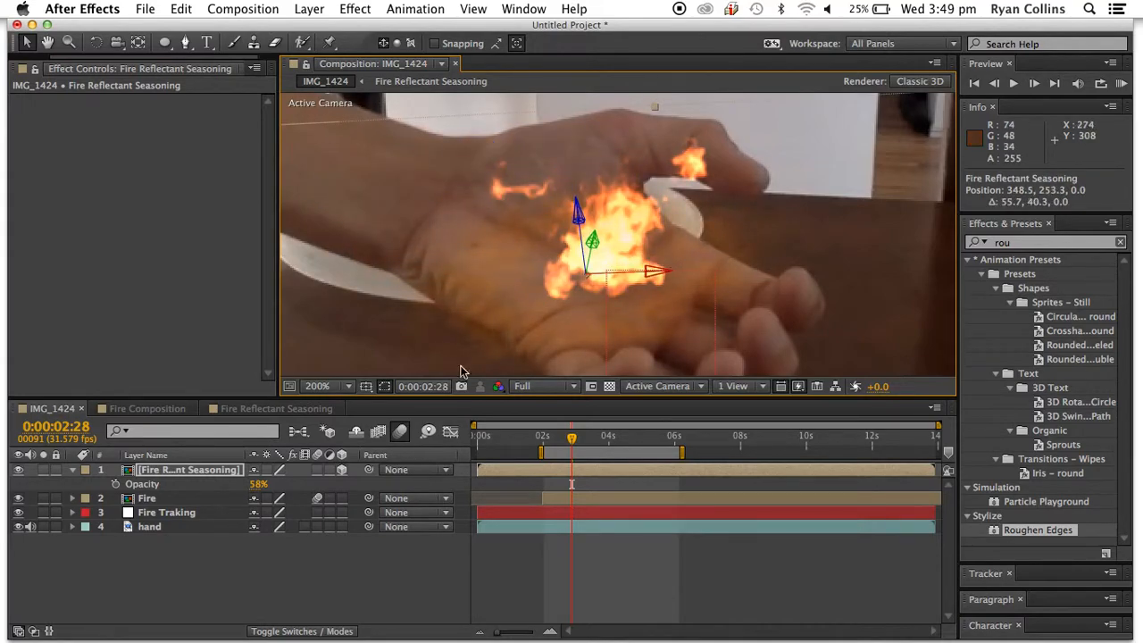
# Try to narrow the Fire Reflectant's Mask 2 path by moving its two side vertices inward, and check it in IMG_1424
pyautogui.click(277, 408)
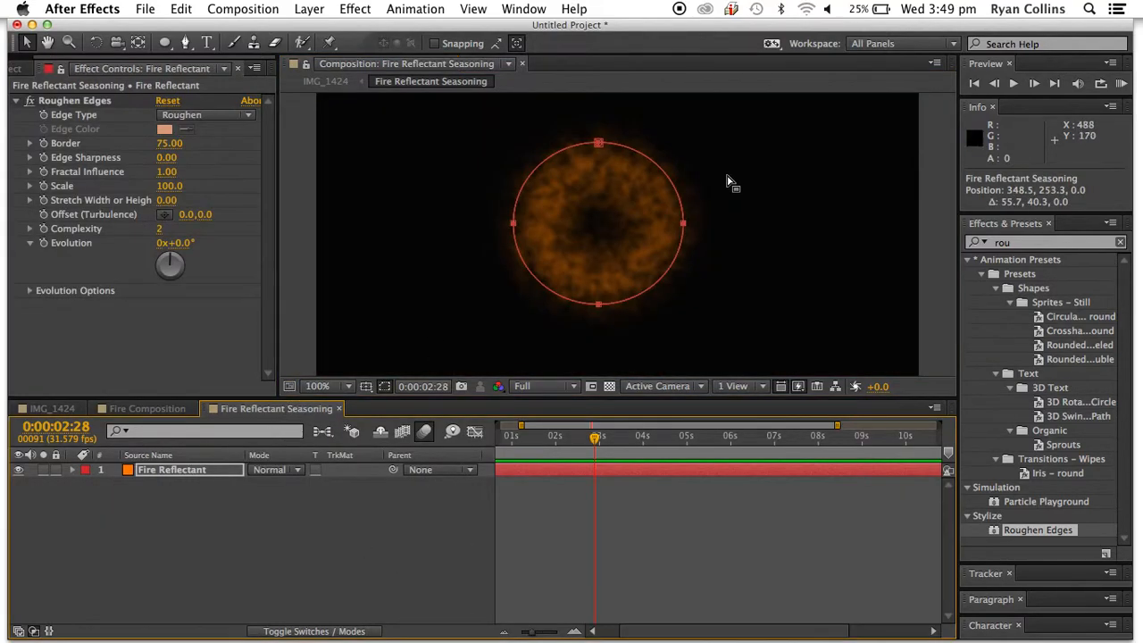
pyautogui.moveTo(675, 222); pyautogui.dragTo(673, 222)
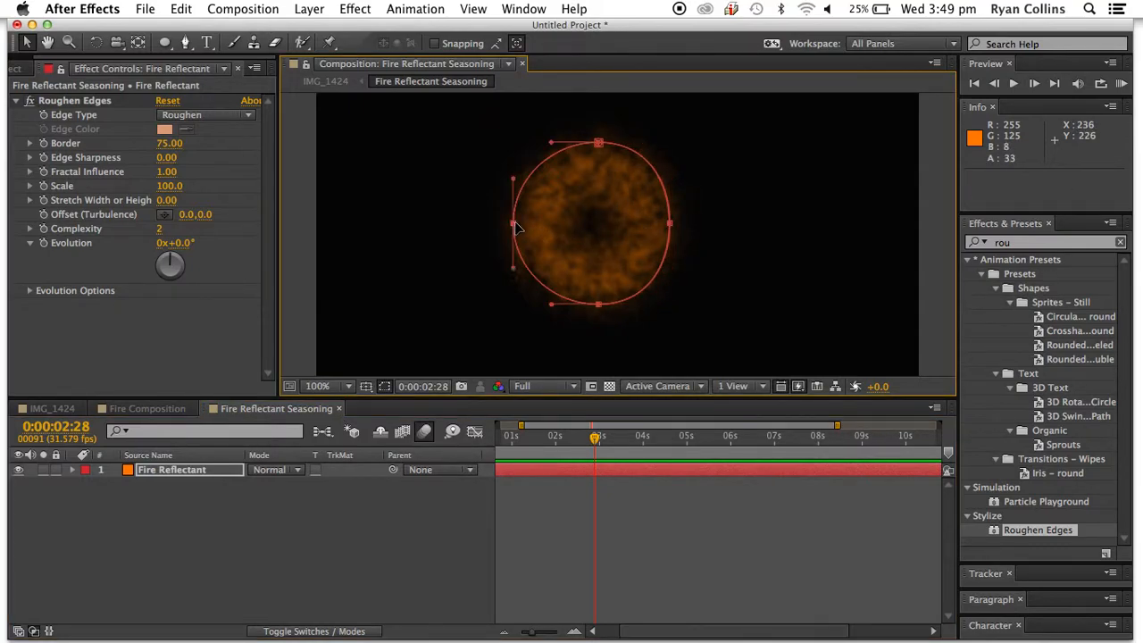
pyautogui.moveTo(512, 223); pyautogui.dragTo(528, 224)
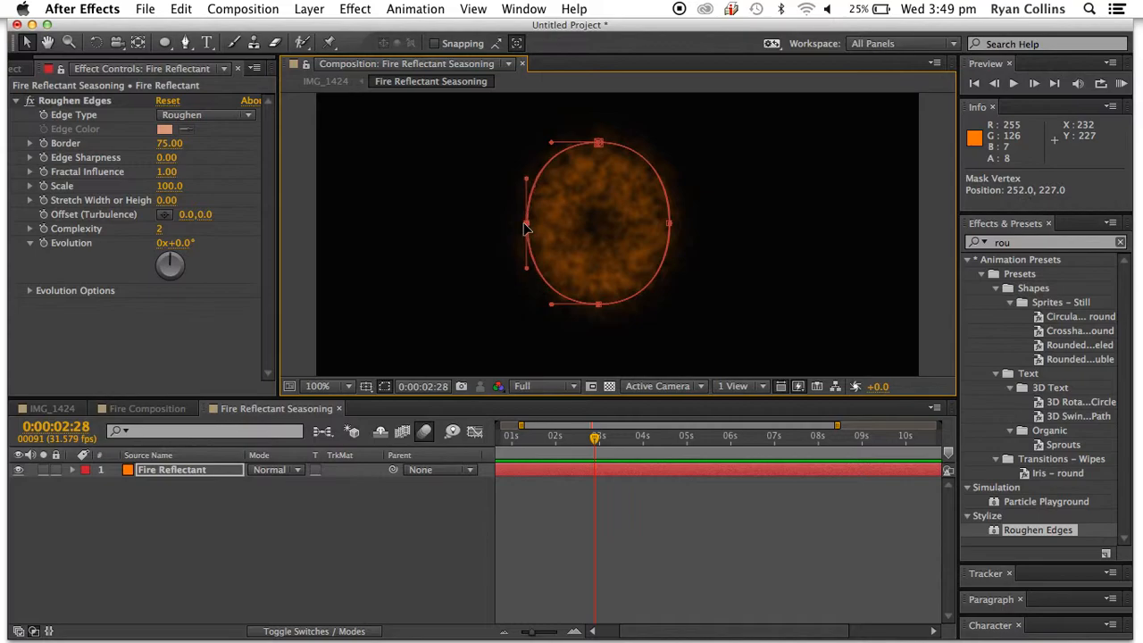
pyautogui.click(56, 409)
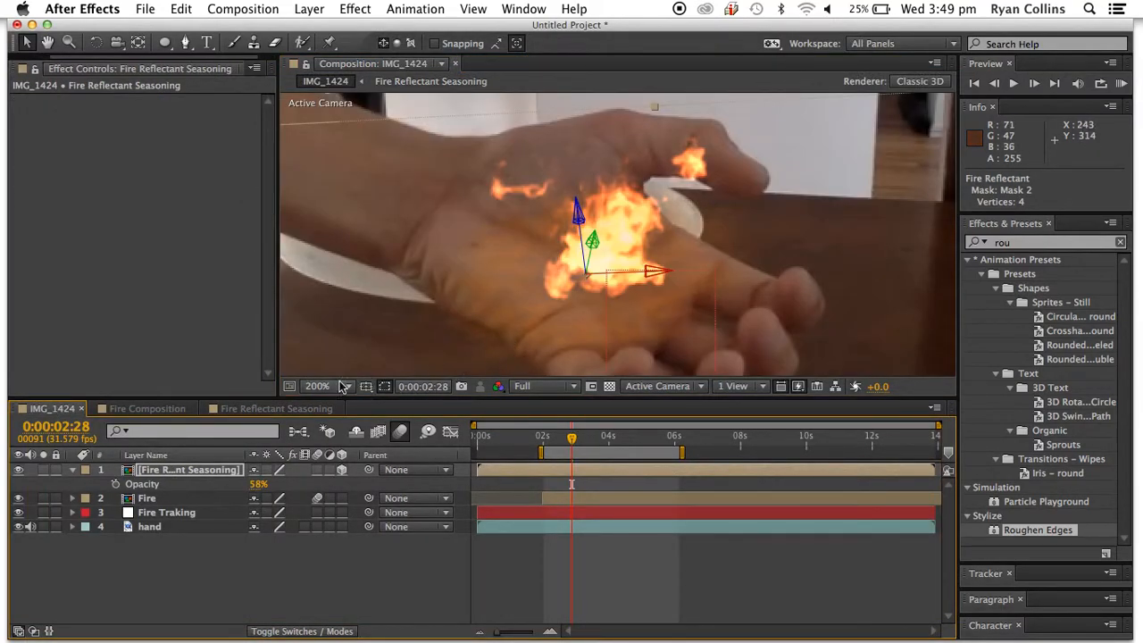
# Undo the vertex edits to the Mask 2 path in the Fire Reflectant Seasoning composition
pyautogui.click(277, 410)
pyautogui.press('super+z')
pyautogui.press('super+z')
pyautogui.press('super+z')
pyautogui.press('super+z')
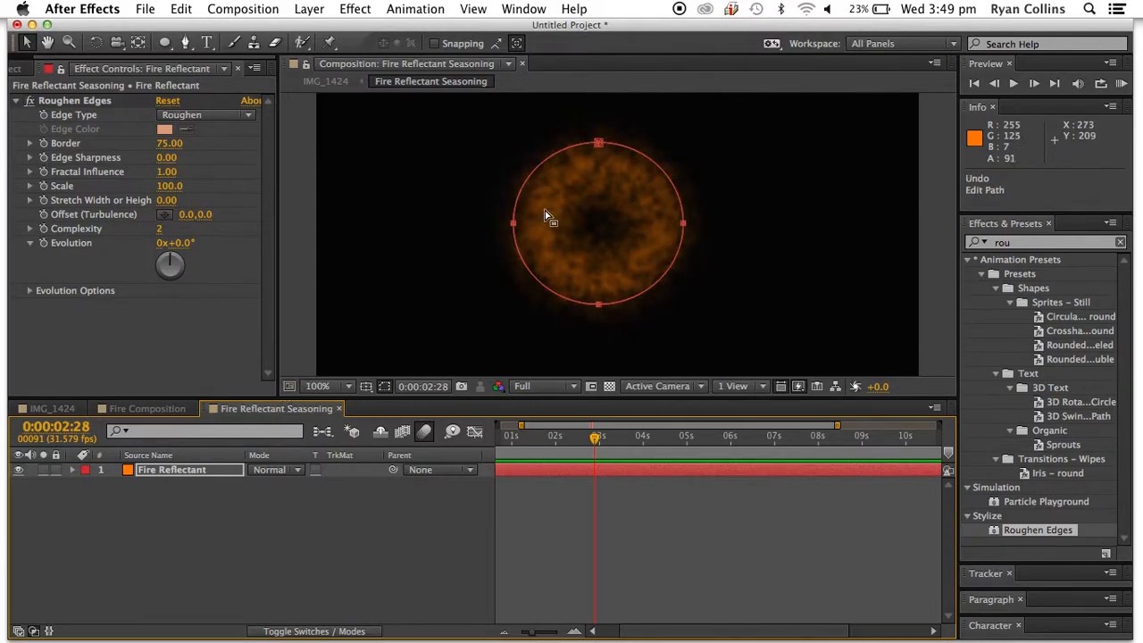
# Try to flatten the Fire Reflectant's mask by lowering its top vertex and raising its bottom one, and check it in IMG_1424
pyautogui.click(598, 151)
pyautogui.moveTo(598, 159); pyautogui.dragTo(599, 159)
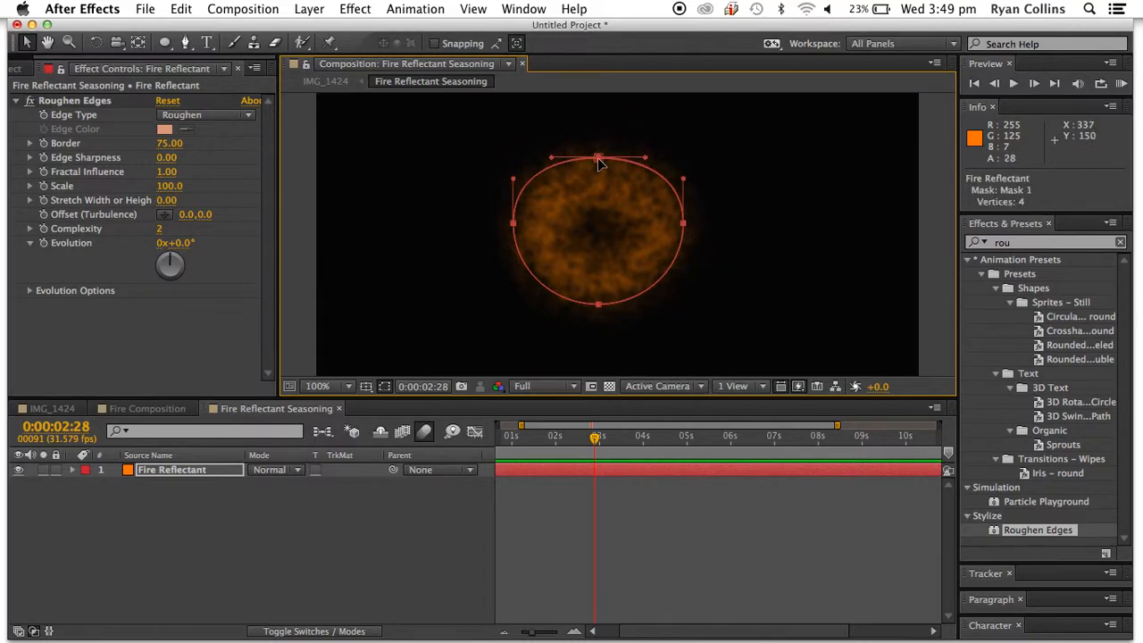
pyautogui.moveTo(603, 308); pyautogui.dragTo(603, 299)
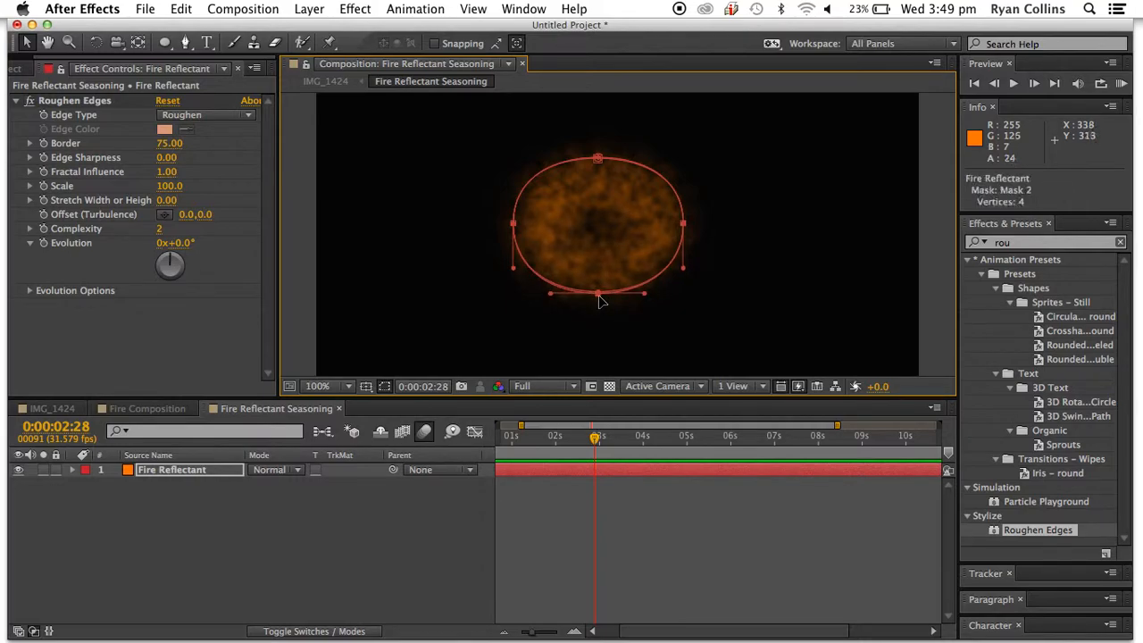
pyautogui.click(41, 409)
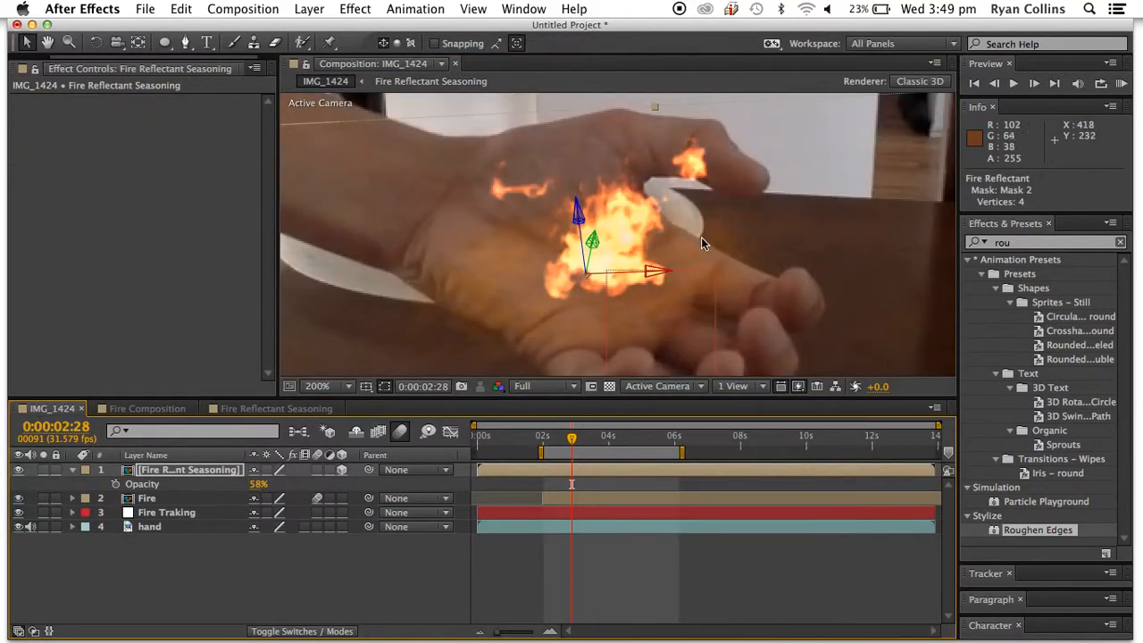
pyautogui.click(317, 409)
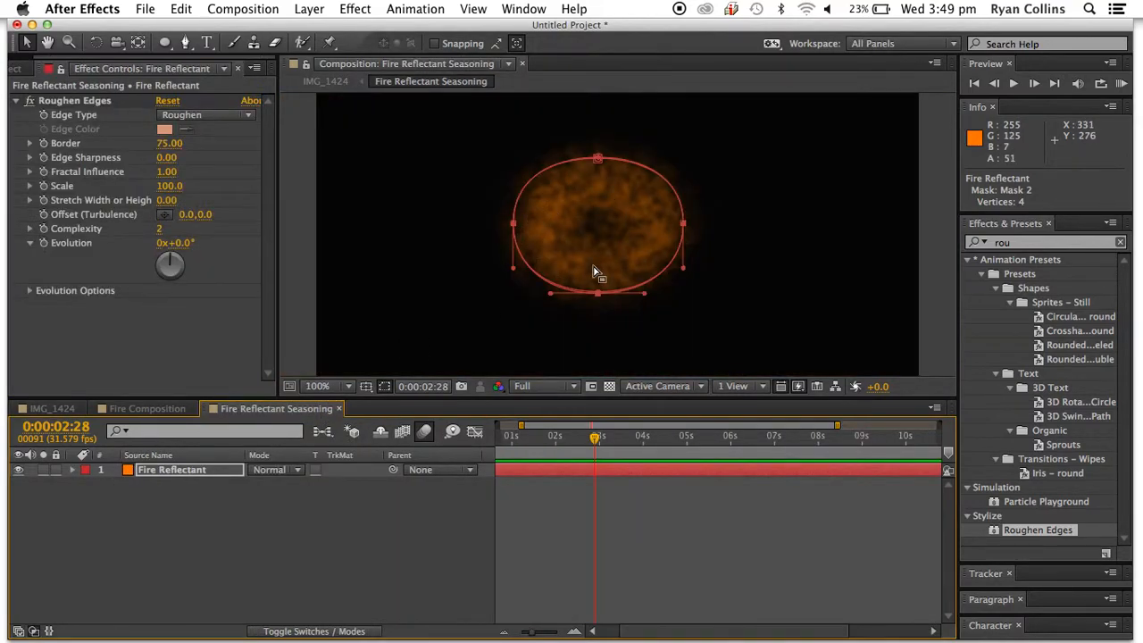
# Try to bend the Fire Reflectant's mask into an arch by raising its bottom vertex past the side vertices, and check it in IMG_1424
pyautogui.moveTo(598, 292); pyautogui.dragTo(599, 208)
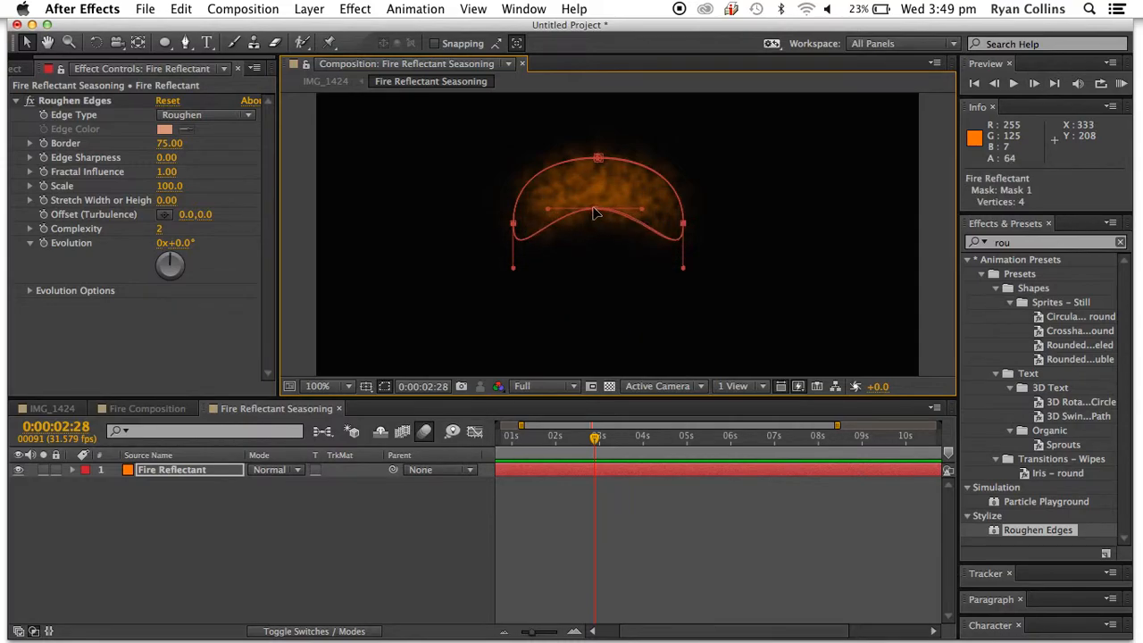
pyautogui.click(62, 409)
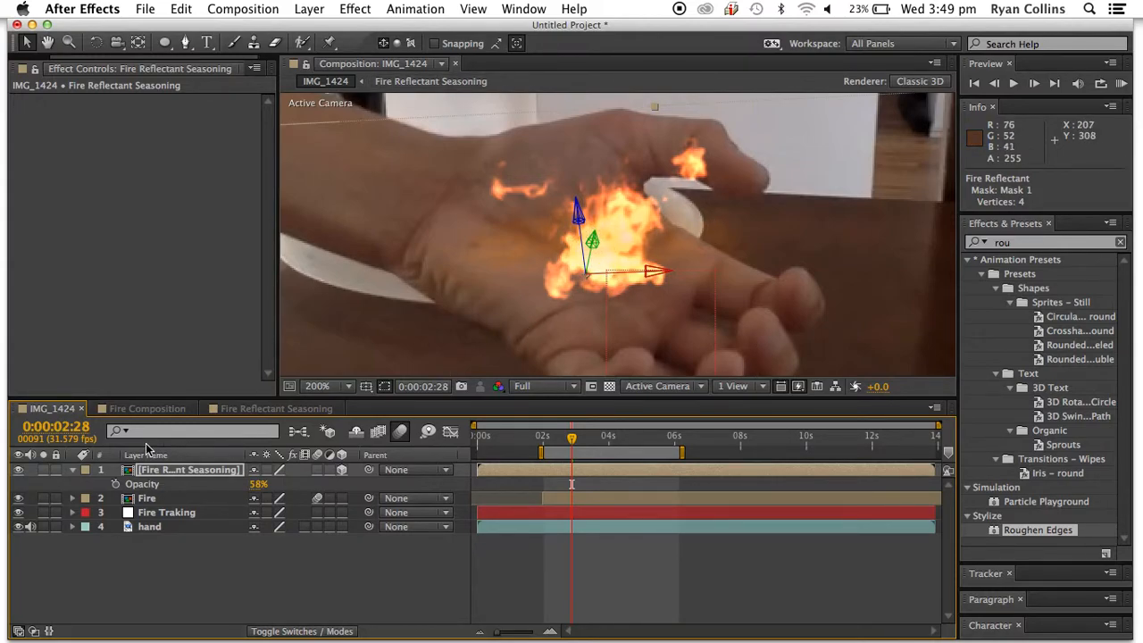
pyautogui.click(276, 408)
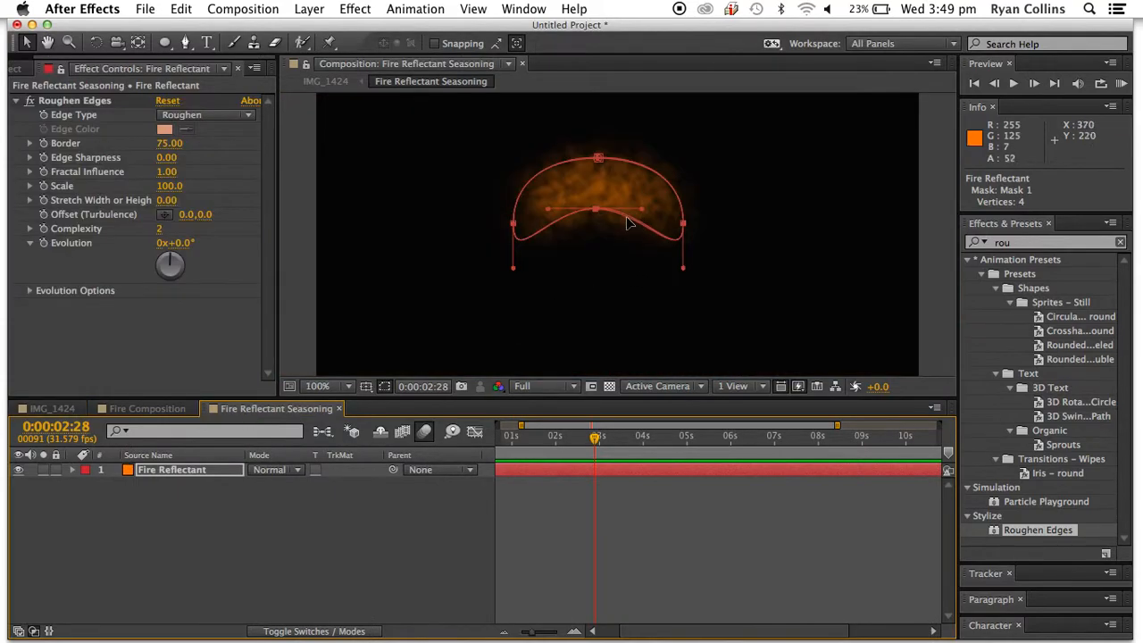
# Undo the top and bottom vertex edits to the Fire Reflectant's mask to restore its round shape
pyautogui.press('super+z')
pyautogui.press('super+z')
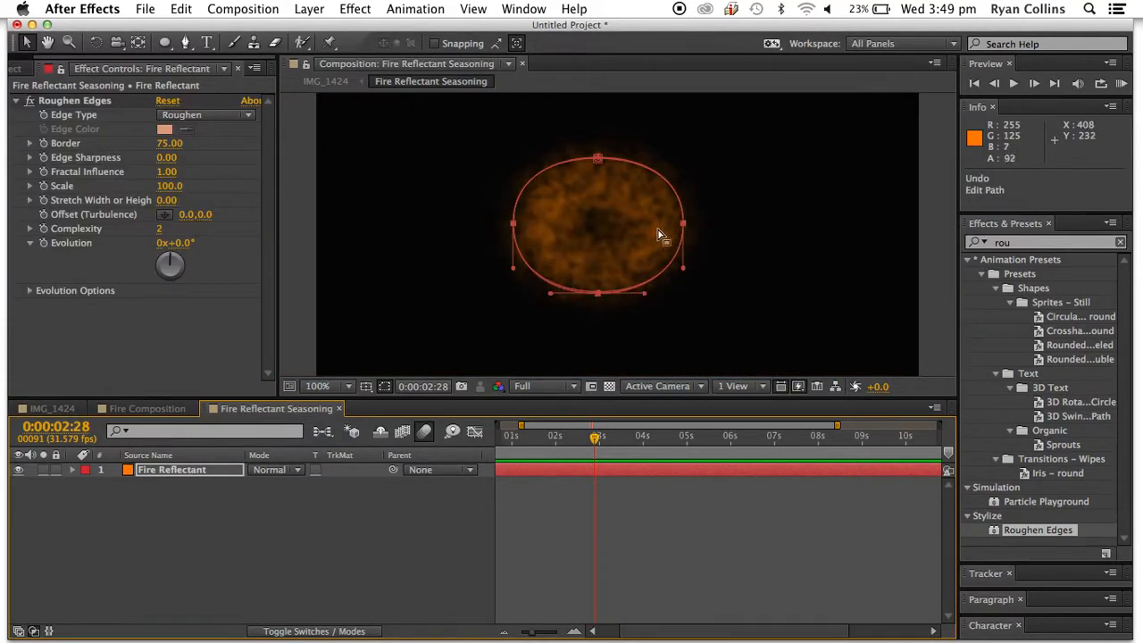
pyautogui.press('super+z')
pyautogui.press('super+z')
pyautogui.press('super+z')
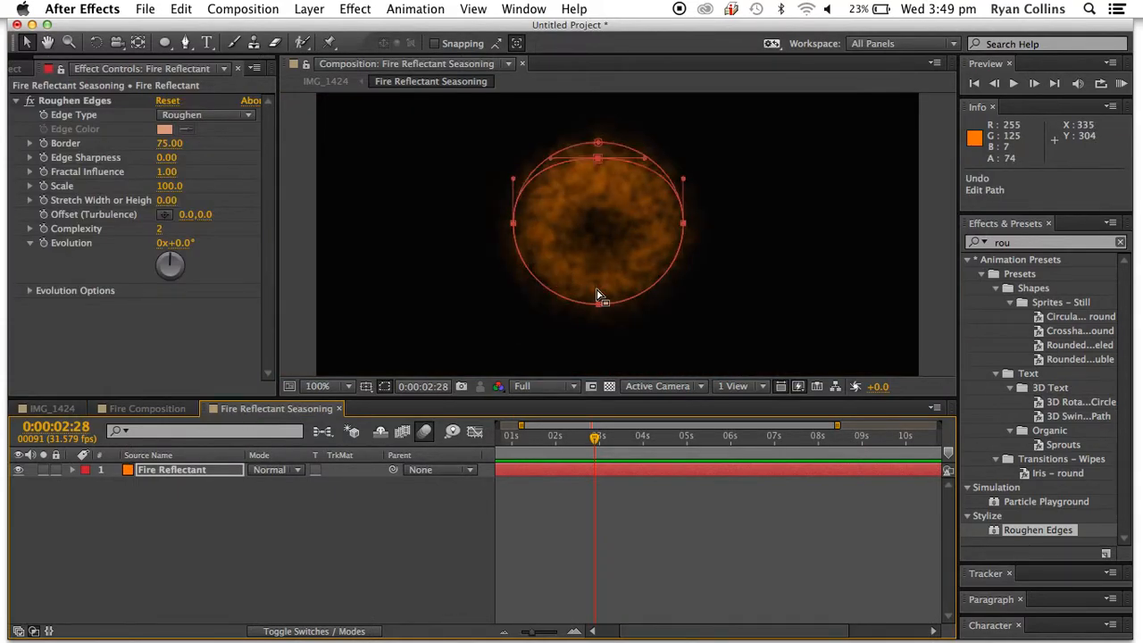
# Narrow the Fire Reflectant's mask by moving its two side vertices inward, and check the reflection in IMG_1424 up to 0:00:04:05
pyautogui.moveTo(685, 223); pyautogui.dragTo(661, 220)
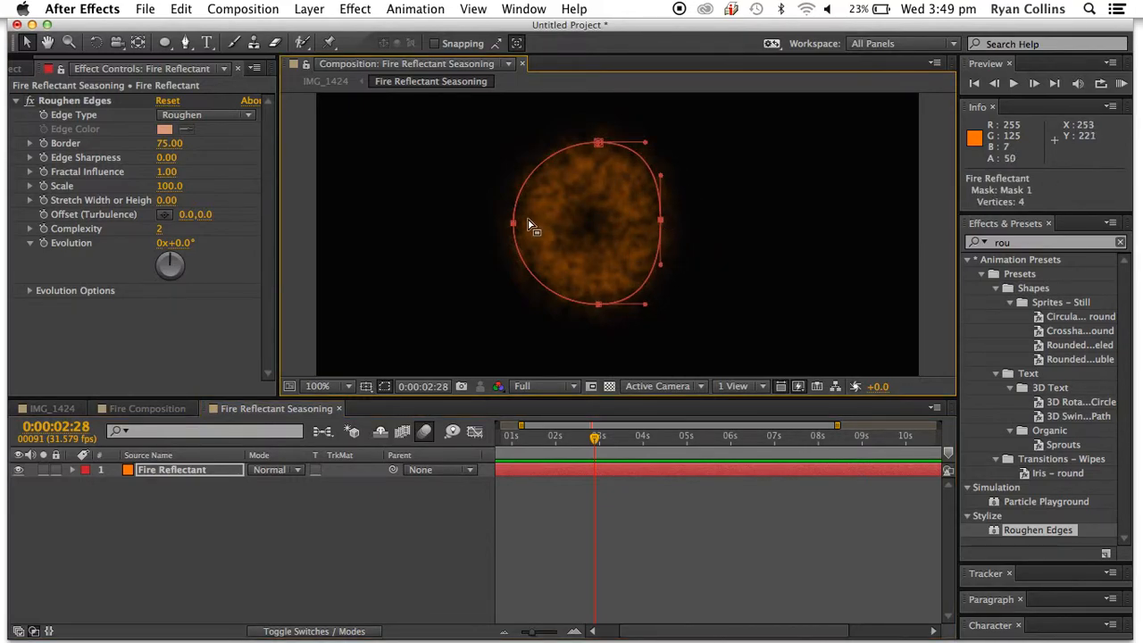
pyautogui.moveTo(515, 223); pyautogui.dragTo(531, 224)
pyautogui.click(62, 411)
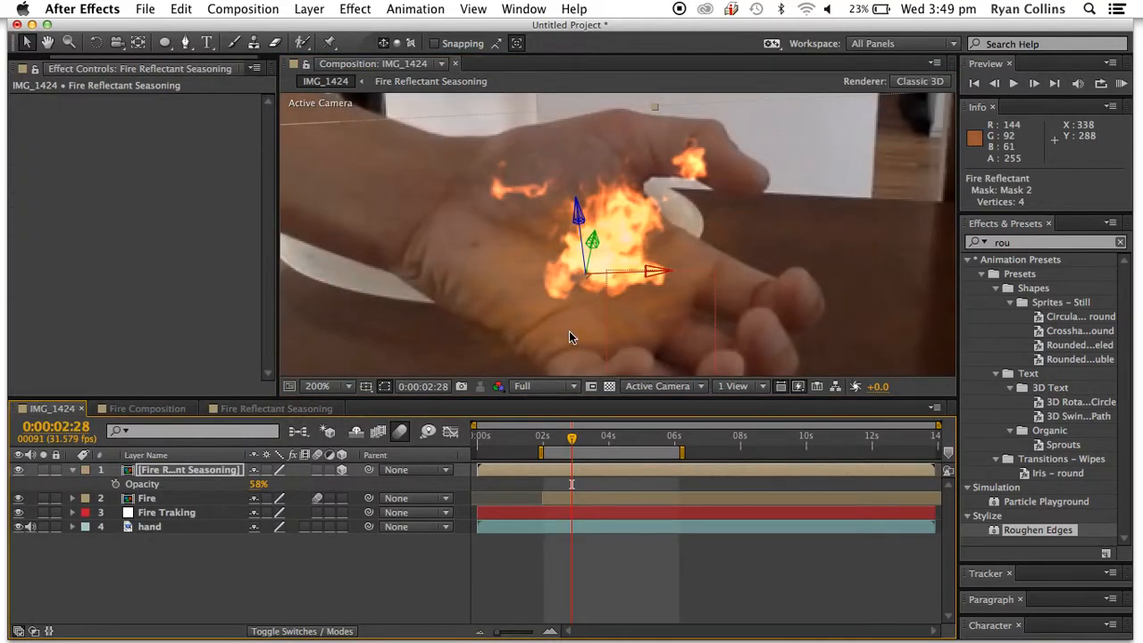
pyautogui.scroll(-1, 535, 294)
pyautogui.rightClick(531, 330)
pyautogui.click(384, 190)
pyautogui.click(374, 190)
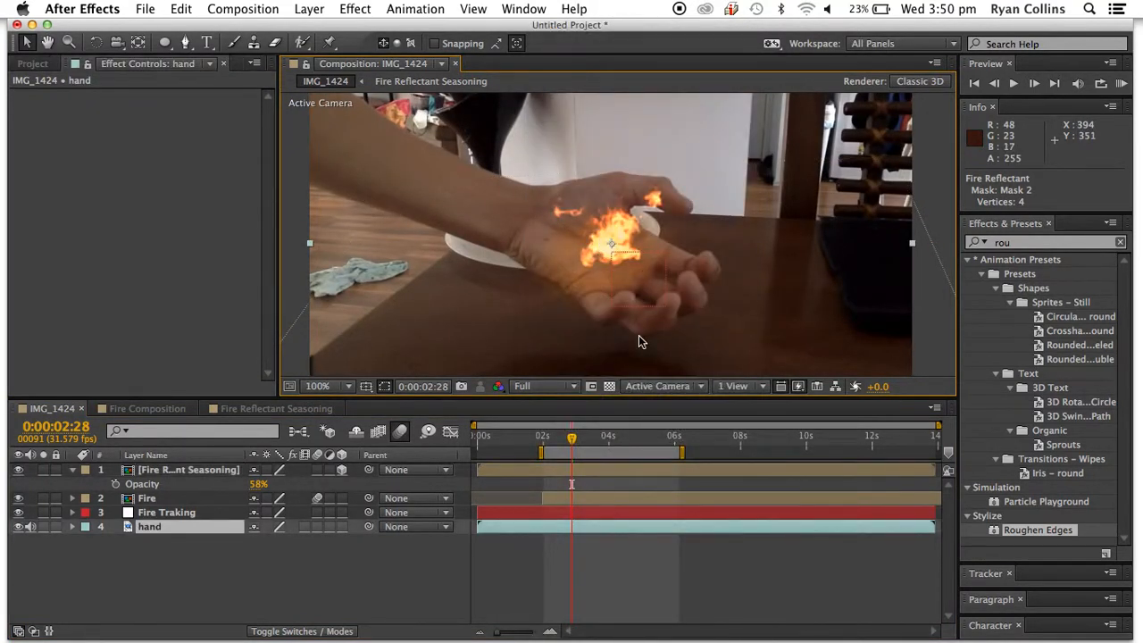
pyautogui.moveTo(576, 445); pyautogui.dragTo(614, 446)
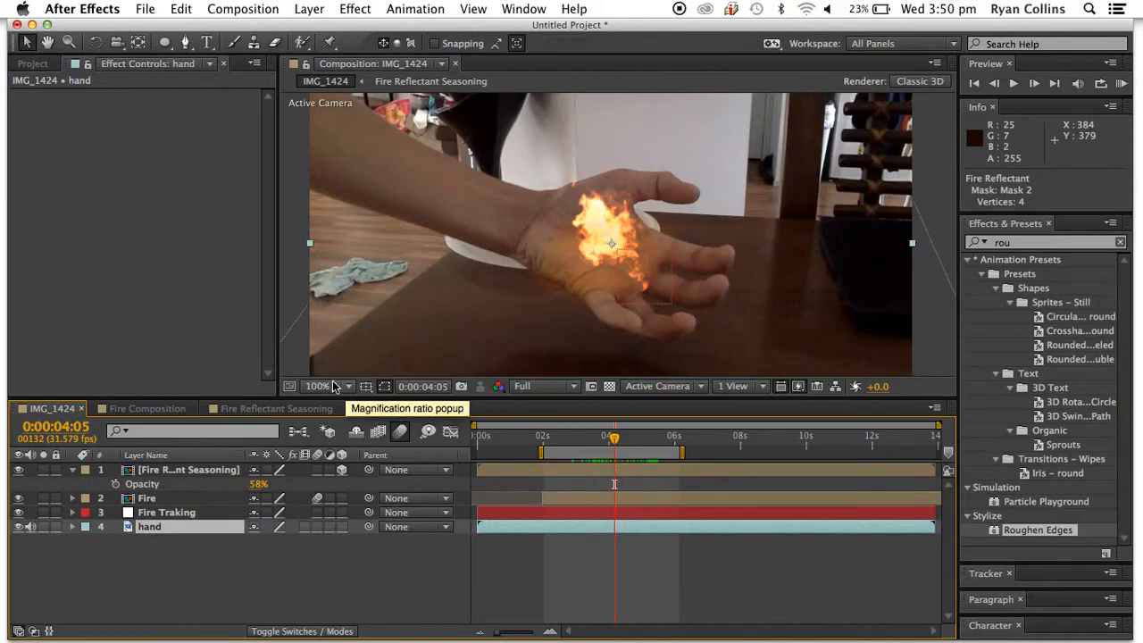
# Set the Fire Reflectant's Roughen Edges effect to an Edge Sharpness of 1.00 and a Border of 8.00
pyautogui.rightClick(313, 409)
pyautogui.click(145, 316)
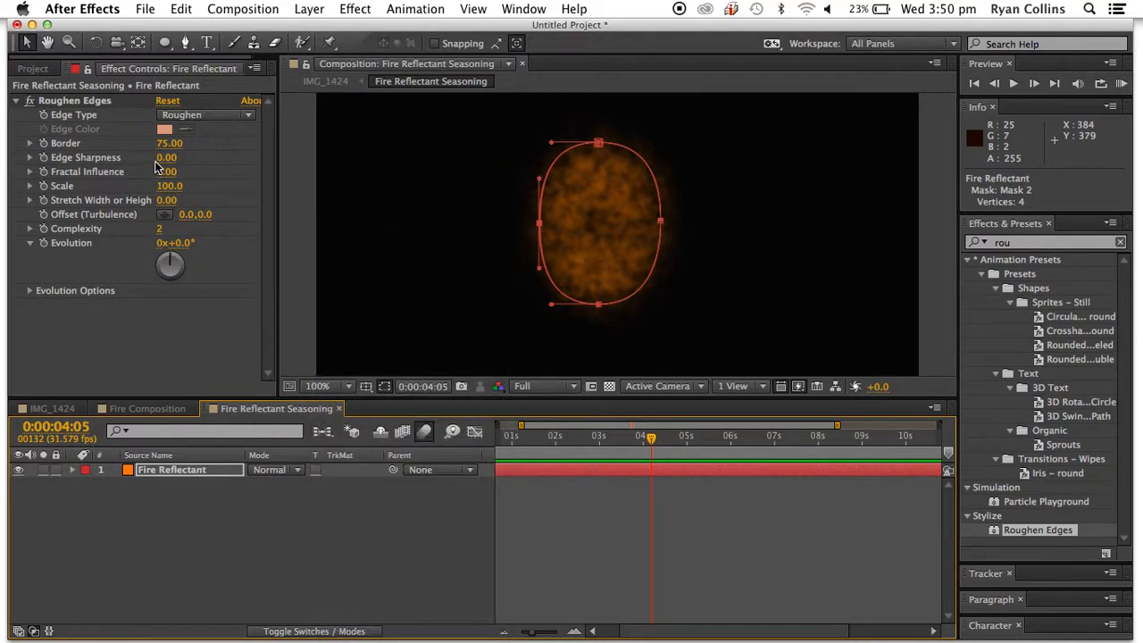
pyautogui.click(166, 158)
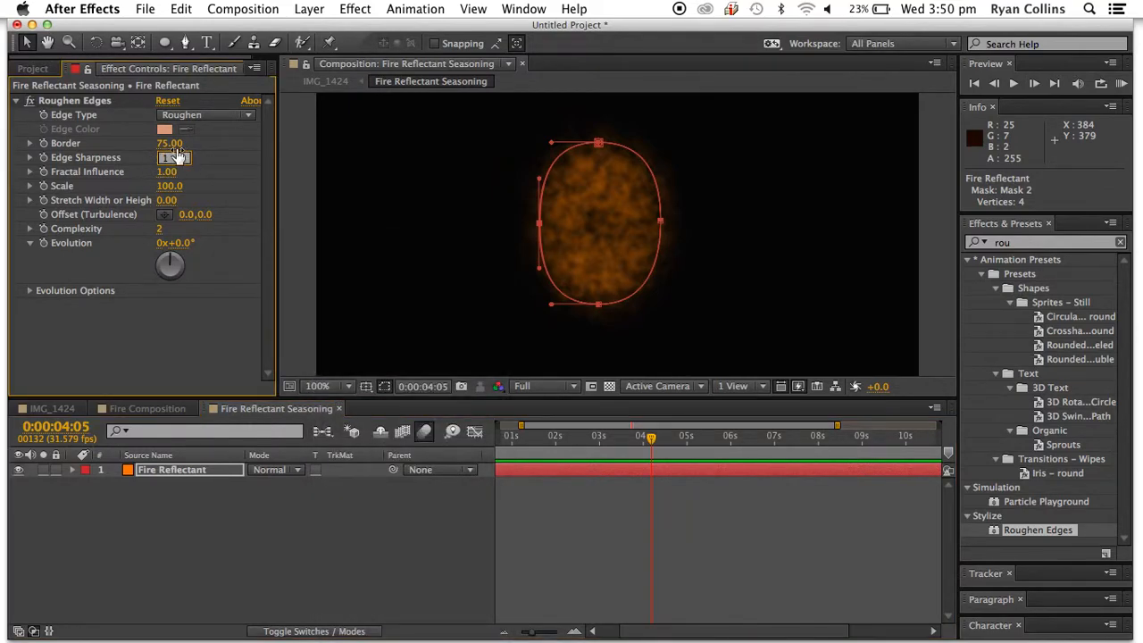
pyautogui.click(176, 143)
pyautogui.write('8')
pyautogui.press('Return')
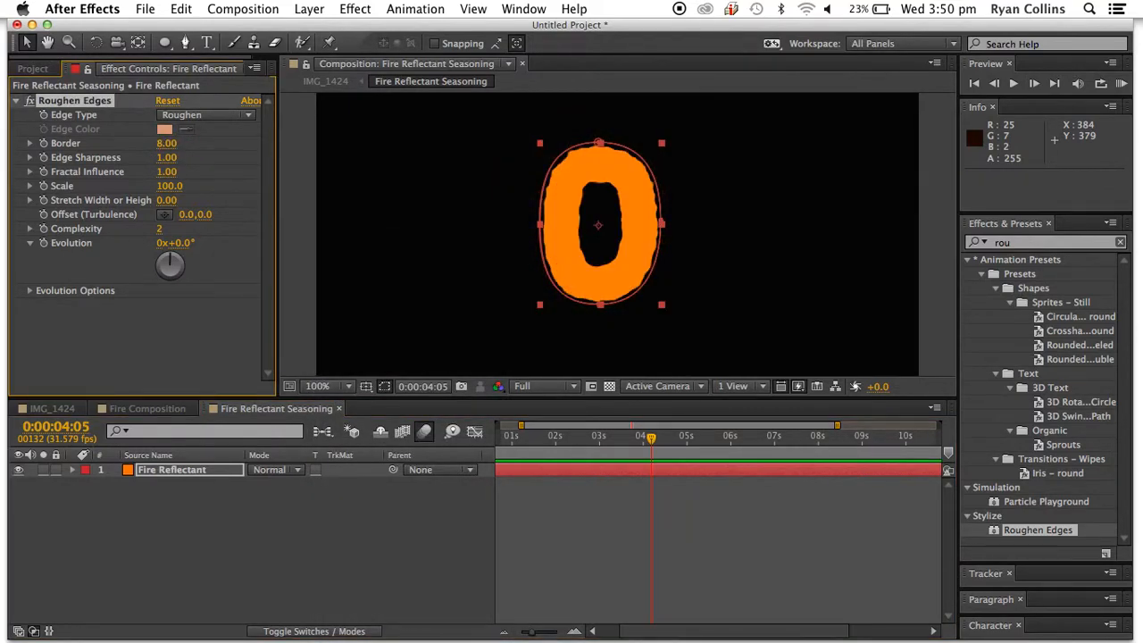
# Move the Fire Reflectant Seasoning layer in IMG_1424 over the palm at 340.0, 238.0, 0.0
pyautogui.click(52, 408)
pyautogui.moveTo(588, 273)
pyautogui.mouseDown()
pyautogui.moveTo(589, 259)
pyautogui.moveTo(588, 282)
pyautogui.mouseUp()
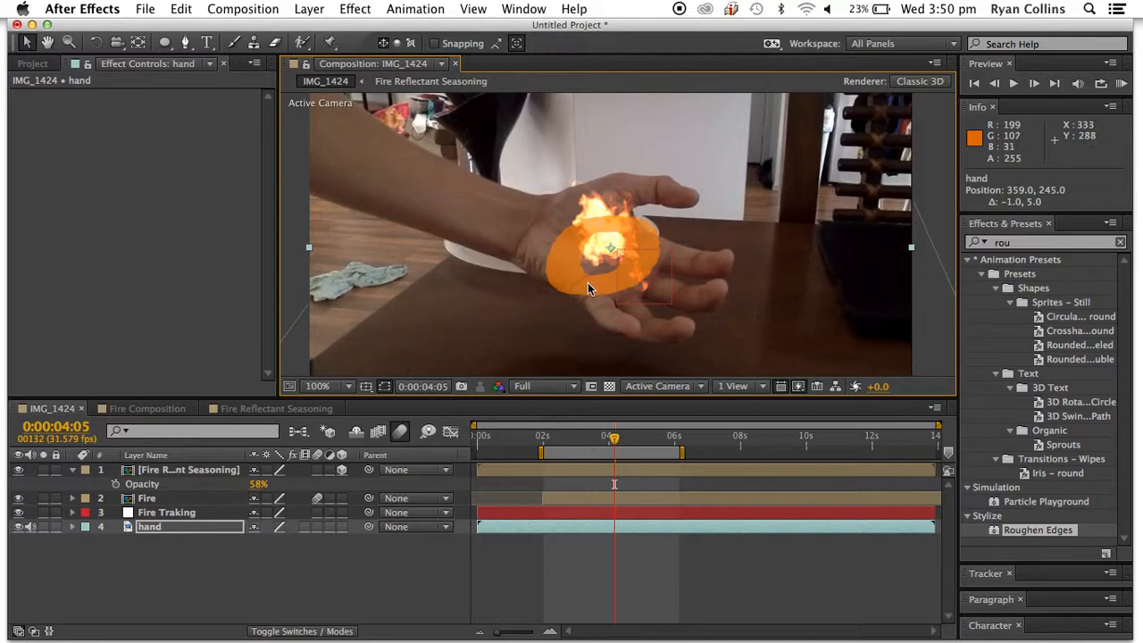
pyautogui.click(553, 470)
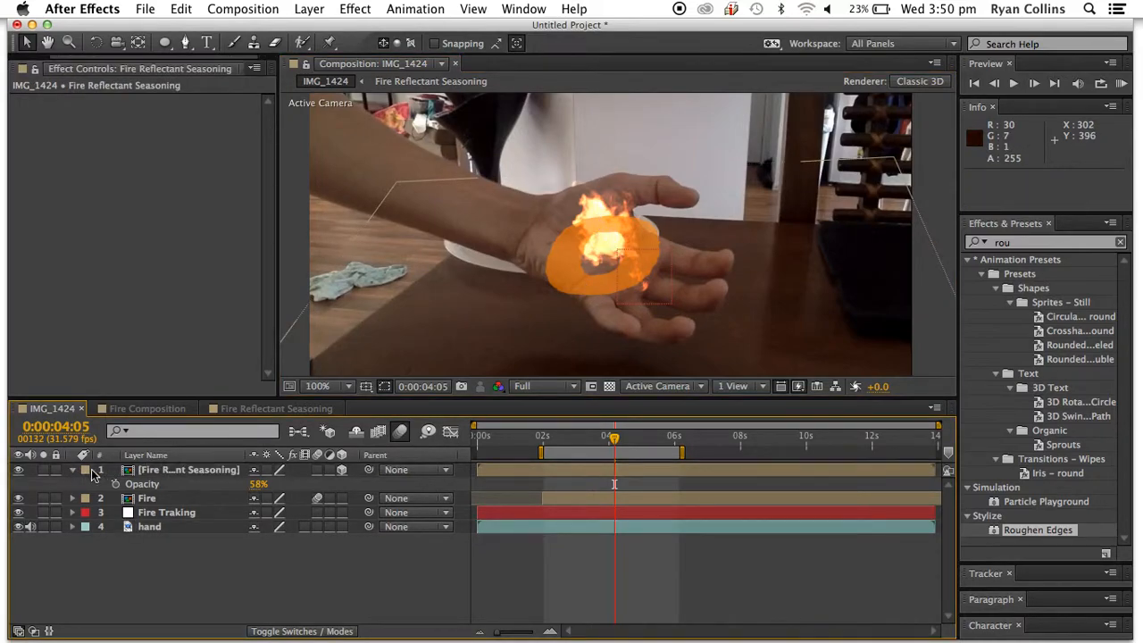
pyautogui.moveTo(604, 266); pyautogui.dragTo(597, 270)
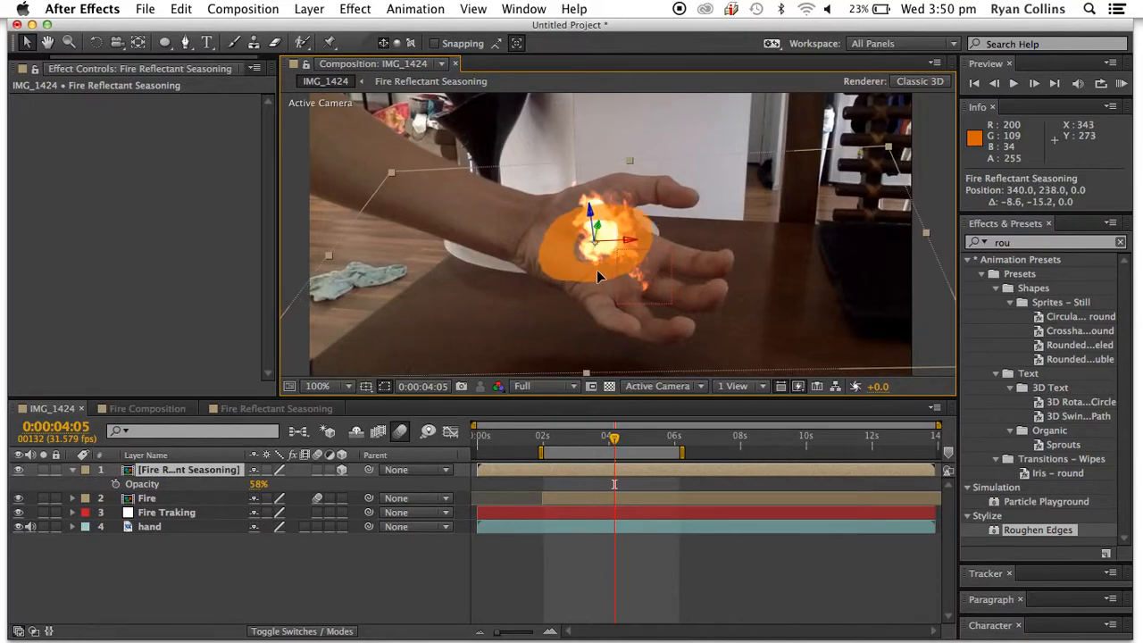
# Apply Fast Blur to the Fire Reflectant Seasoning layer and set its Blurriness to 40.0
pyautogui.click(963, 247)
pyautogui.write('fast')
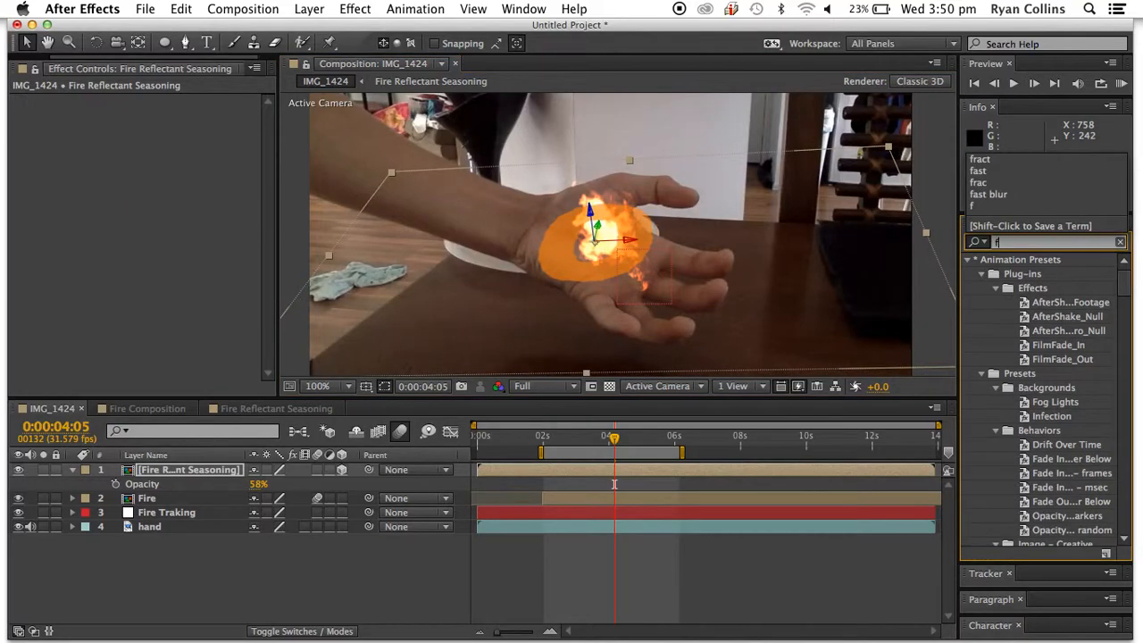
pyautogui.moveTo(996, 363); pyautogui.dragTo(579, 475)
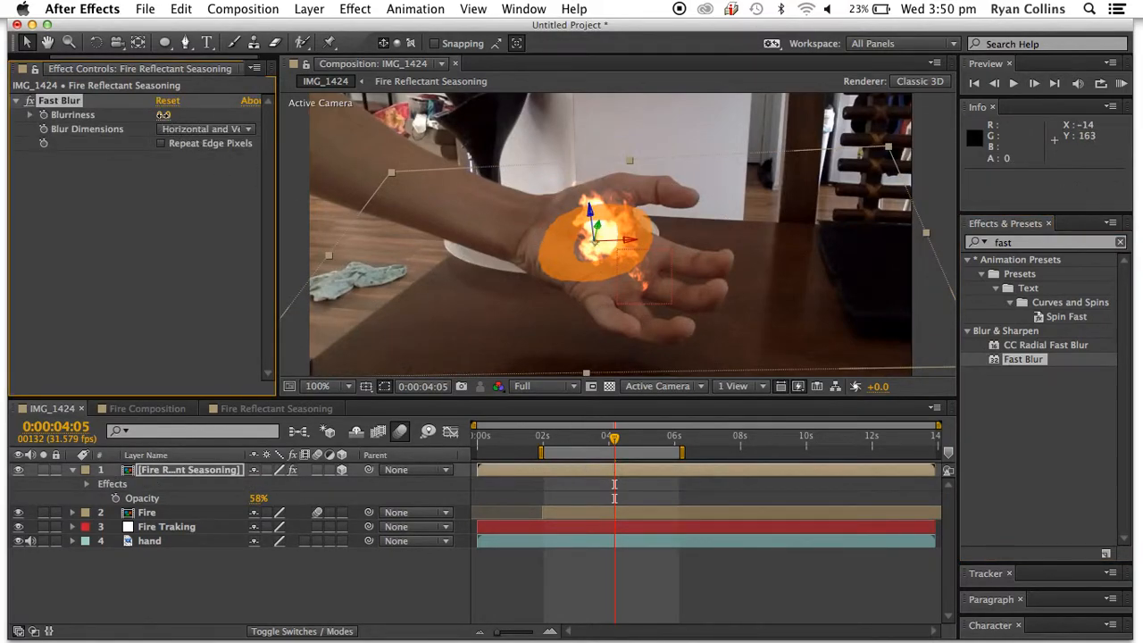
pyautogui.moveTo(164, 115); pyautogui.dragTo(643, 221)
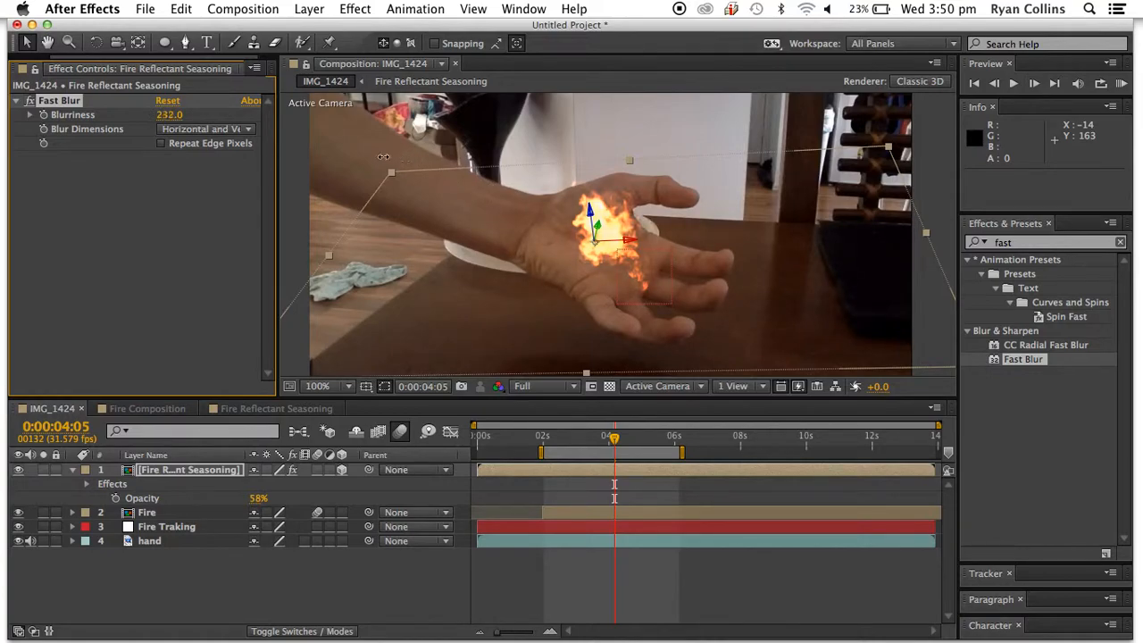
pyautogui.moveTo(339, 151); pyautogui.dragTo(246, 128)
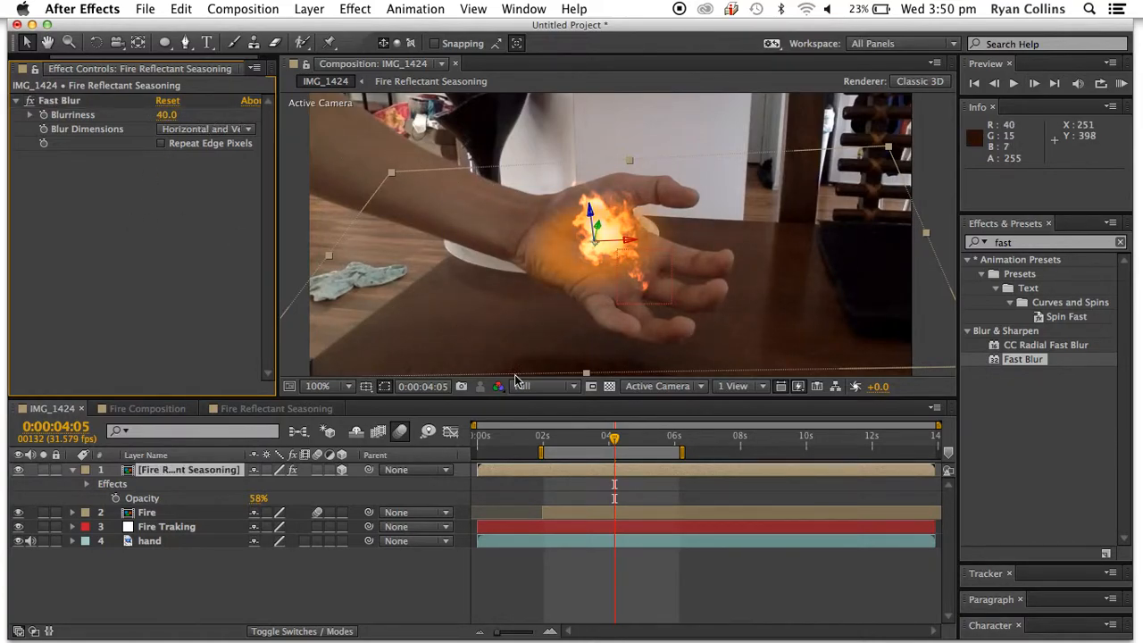
# Inspect the blurred reflection up close and nudge the Fire Reflectant Seasoning layer to 340.4, 238.5, 0.0
pyautogui.press('.')
pyautogui.press('.')
pyautogui.press(',')
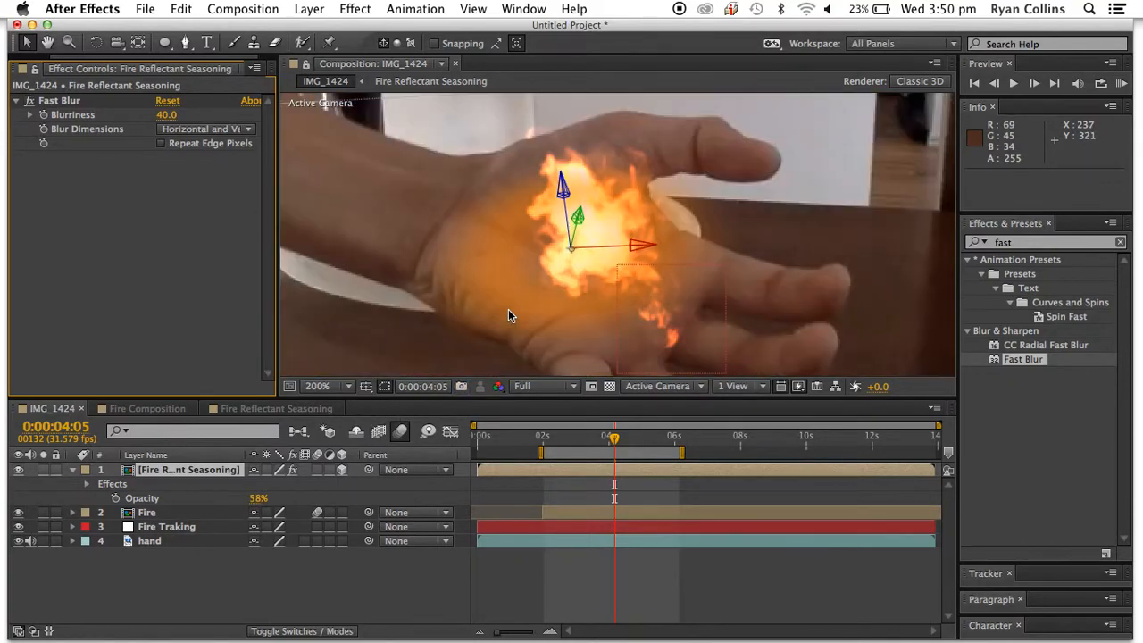
pyautogui.click(537, 293)
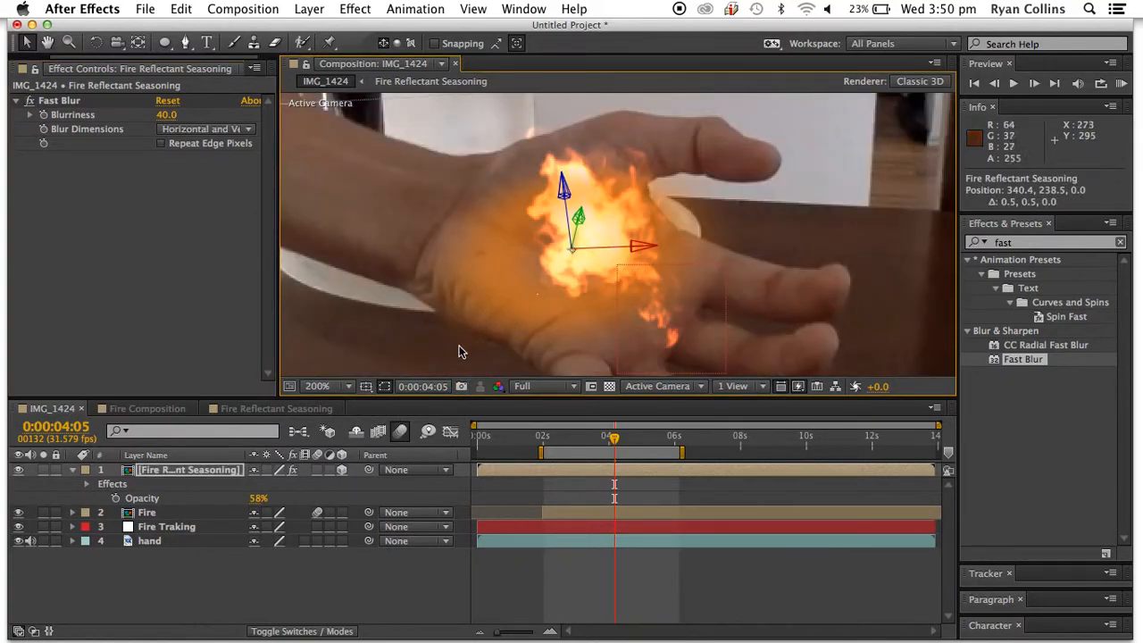
# Parent the Fire Reflectant Seasoning layer to Fire Traking and shift it slightly down and right under the flames at 0:00:02:15
pyautogui.moveTo(371, 471); pyautogui.dragTo(176, 530)
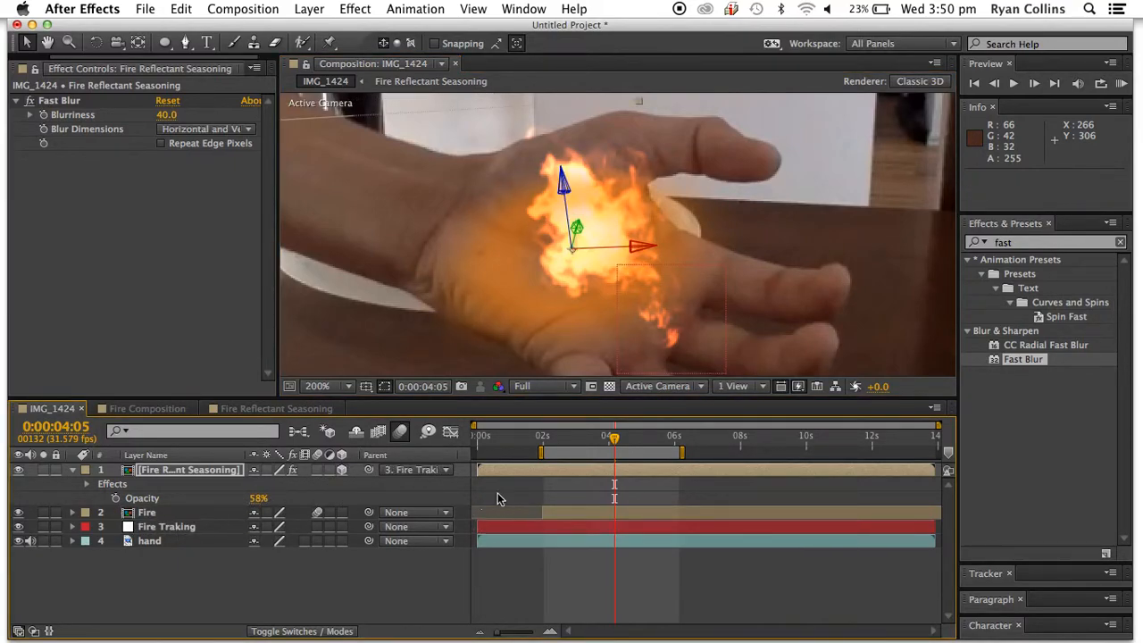
pyautogui.moveTo(612, 440); pyautogui.dragTo(555, 435)
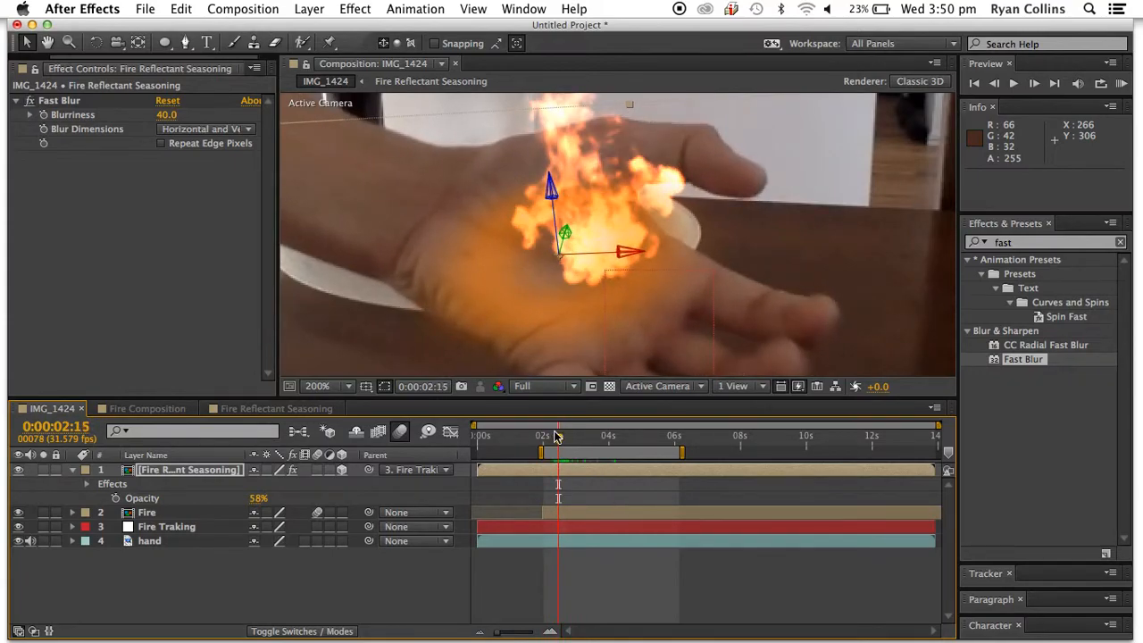
pyautogui.moveTo(516, 282)
pyautogui.mouseDown()
pyautogui.moveTo(543, 289)
pyautogui.moveTo(524, 301)
pyautogui.mouseUp()
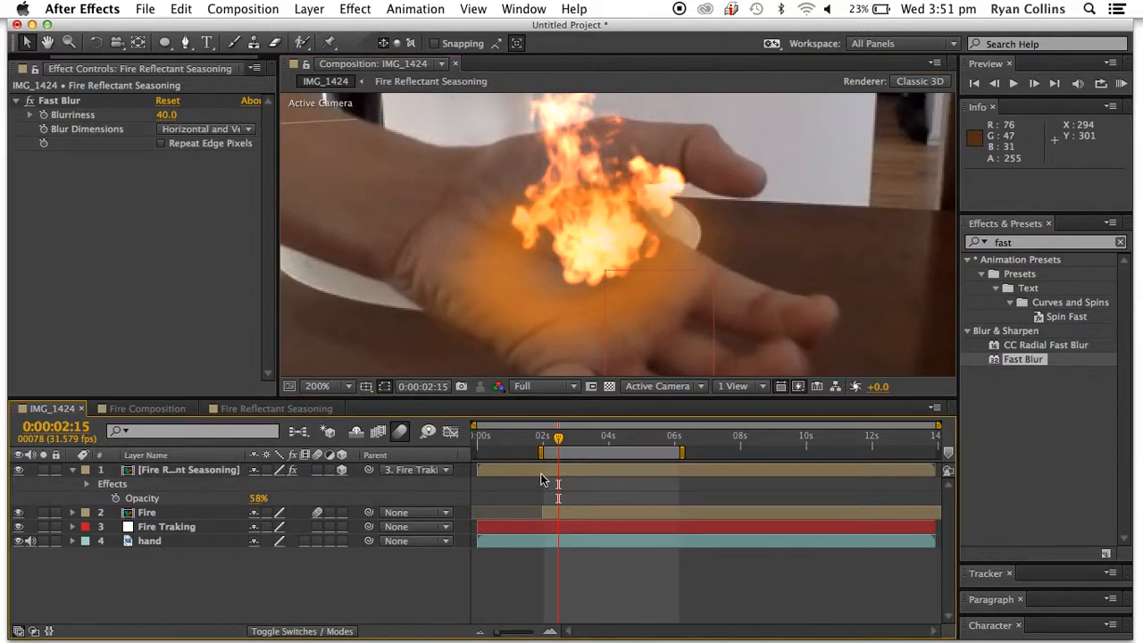
# Trim the start of the Fire Reflectant Seasoning layer to 0:00:02:03 and play back the composite
pyautogui.moveTo(559, 437); pyautogui.dragTo(548, 441)
pyautogui.press('space')
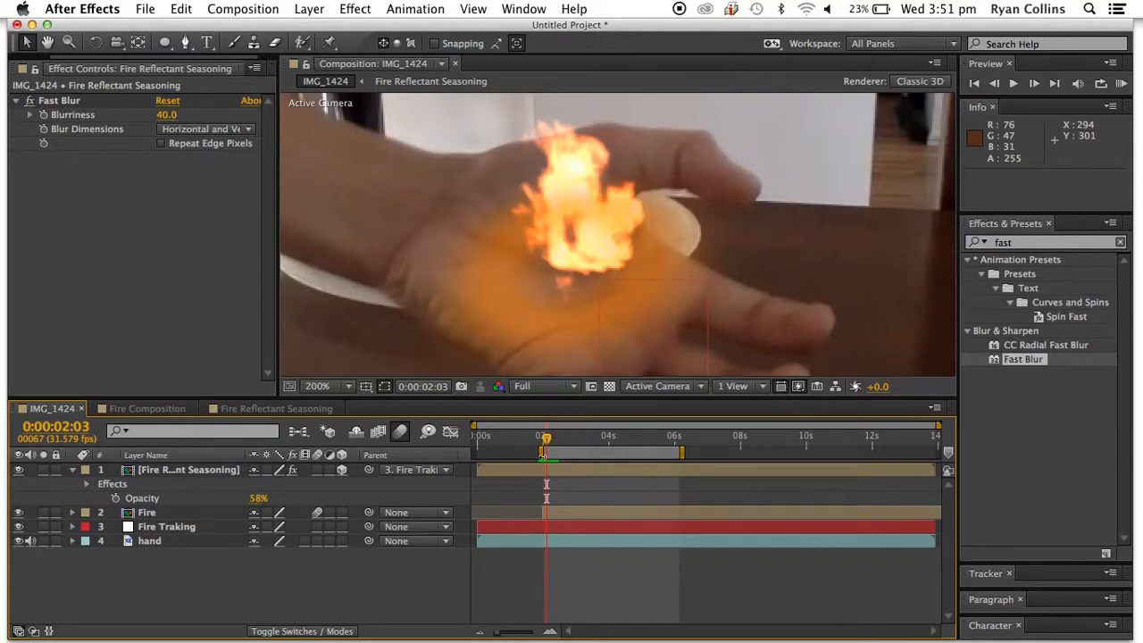
pyautogui.click(543, 452)
pyautogui.click(537, 472)
pyautogui.hotkey('alt', '[')
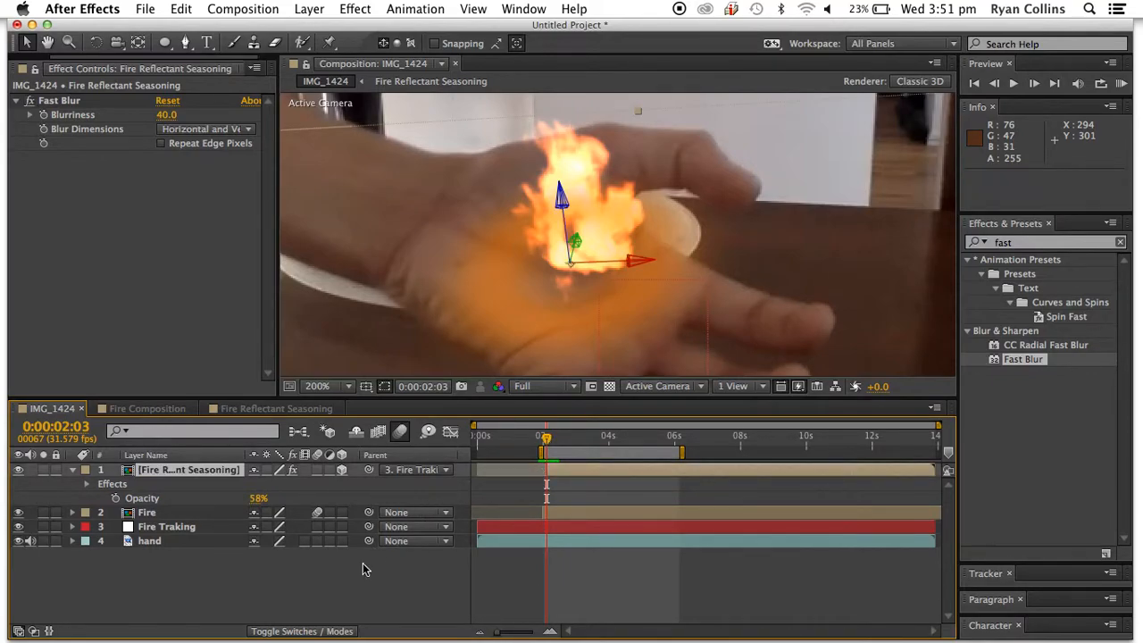
pyautogui.press('space')
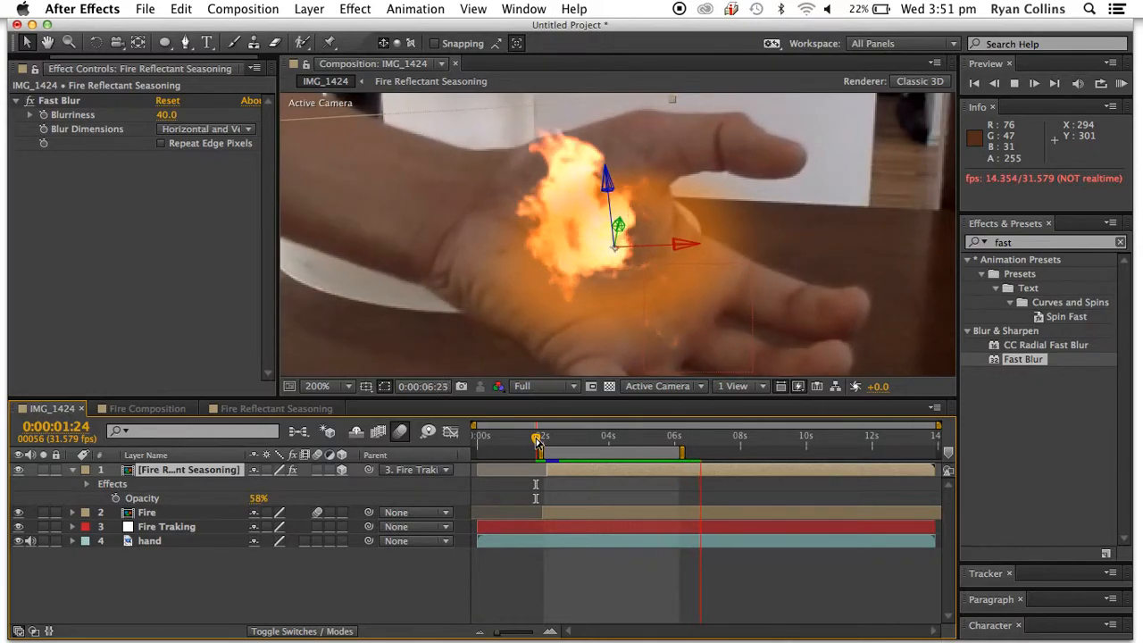
pyautogui.press('space')
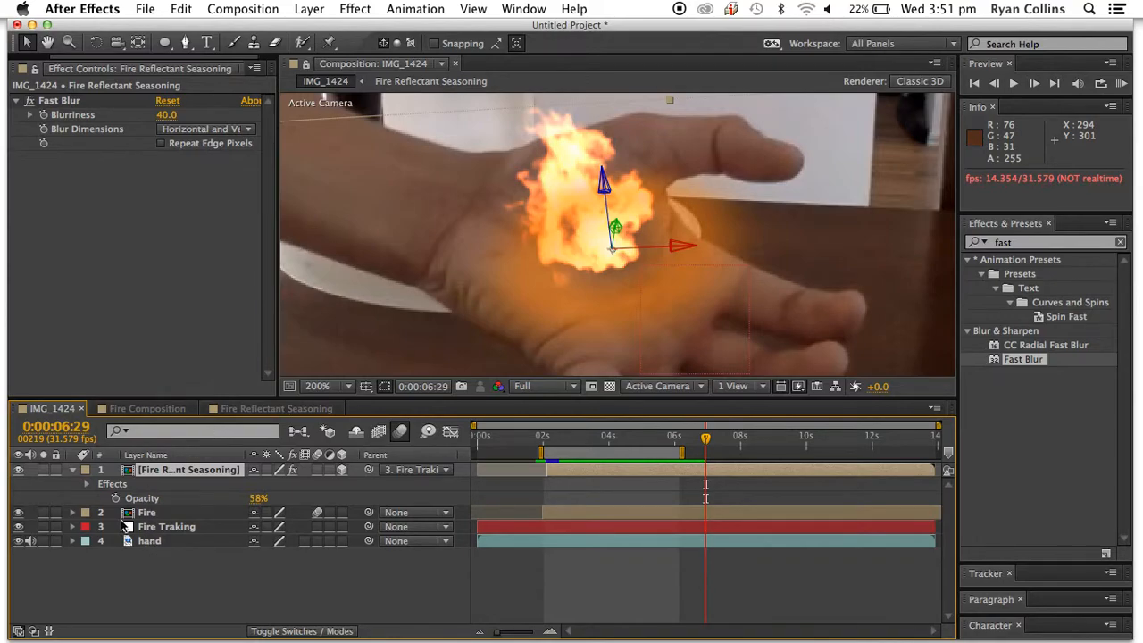
# Create a white 720 × 480 px solid named Iner Ring in the IMG_1424 composition
pyautogui.click(74, 470)
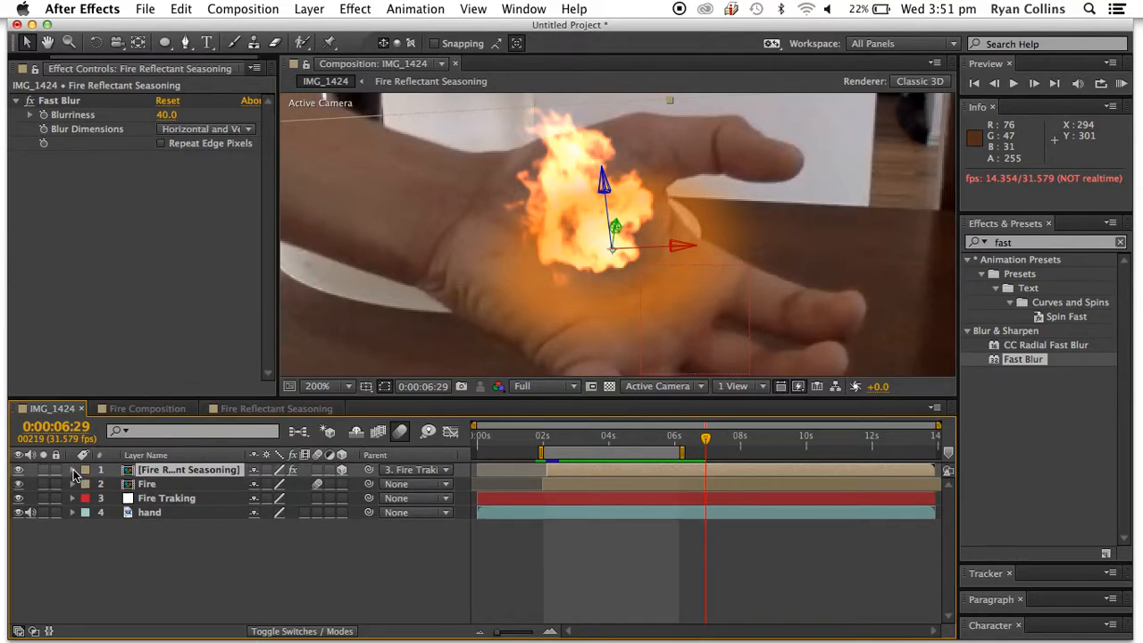
pyautogui.rightClick(172, 567)
pyautogui.moveTo(246, 459)
pyautogui.click(429, 509)
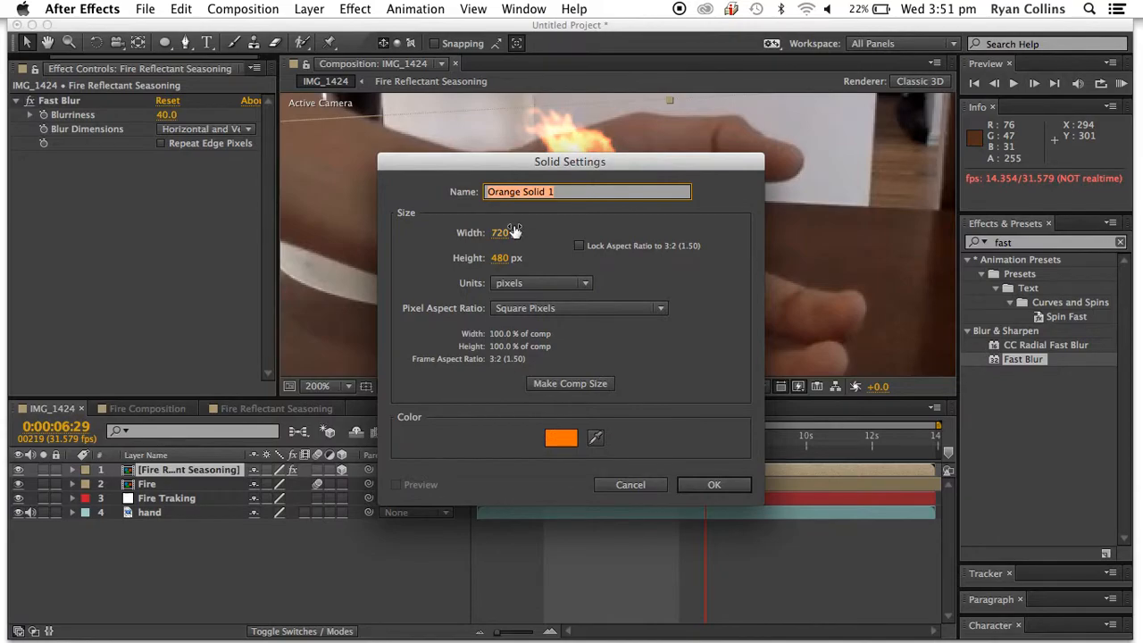
pyautogui.press('BackSpace')
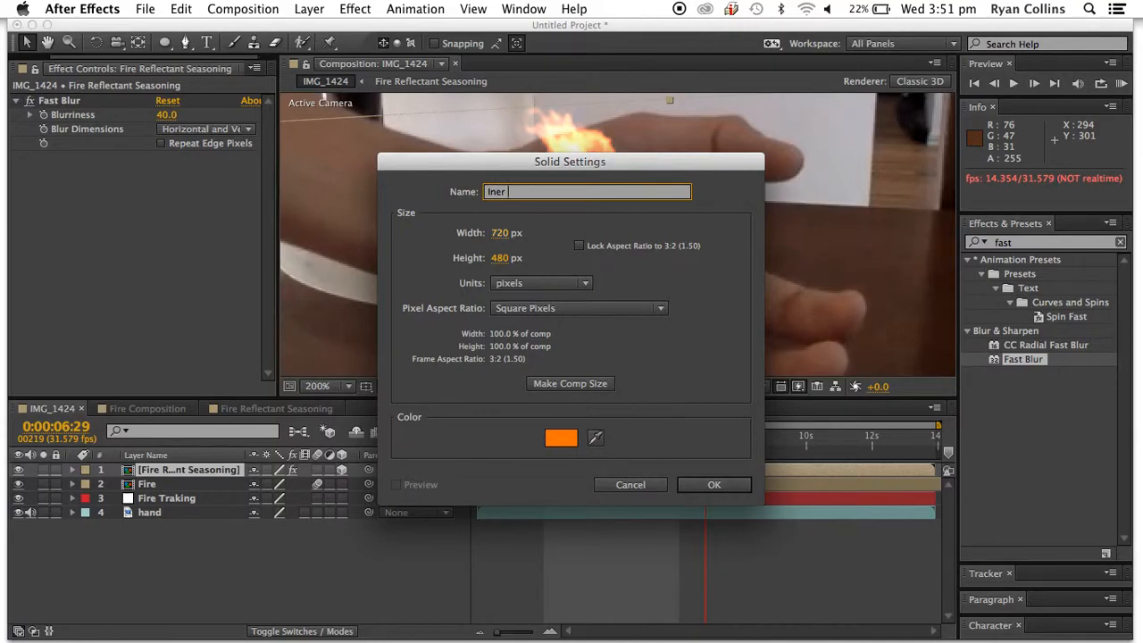
pyautogui.click(561, 438)
pyautogui.click(360, 274)
pyautogui.press('Return')
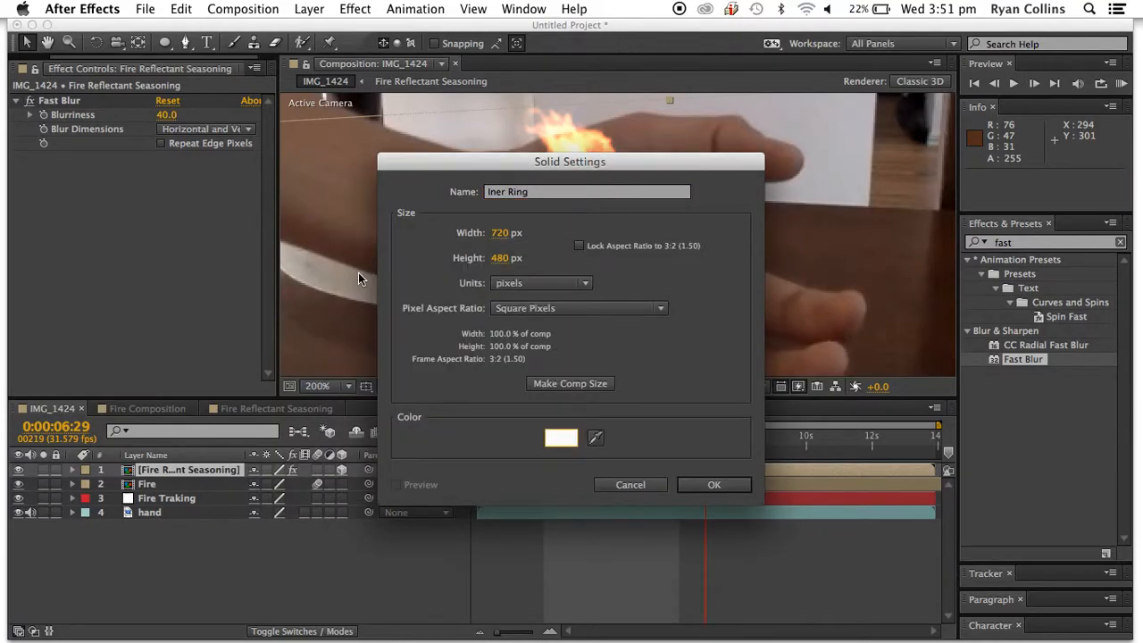
pyautogui.click(715, 485)
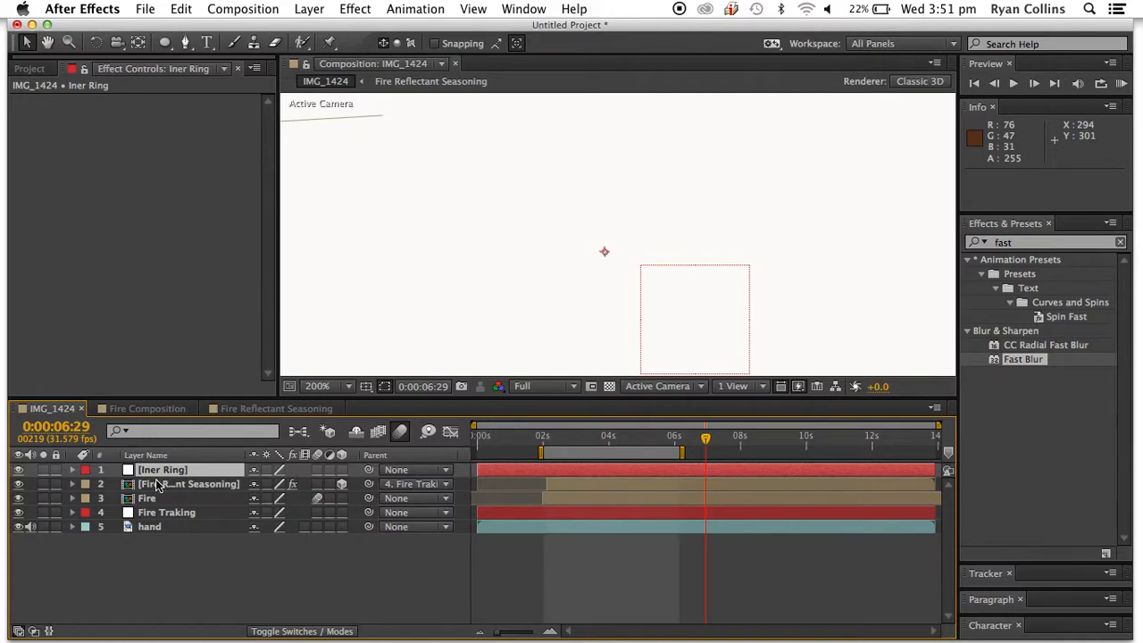
# Pre-compose the Iner Ring solid as Iner Ring Comp 1, leaving all attributes in IMG_1424, and open the new composition
pyautogui.rightClick(157, 477)
pyautogui.click(184, 490)
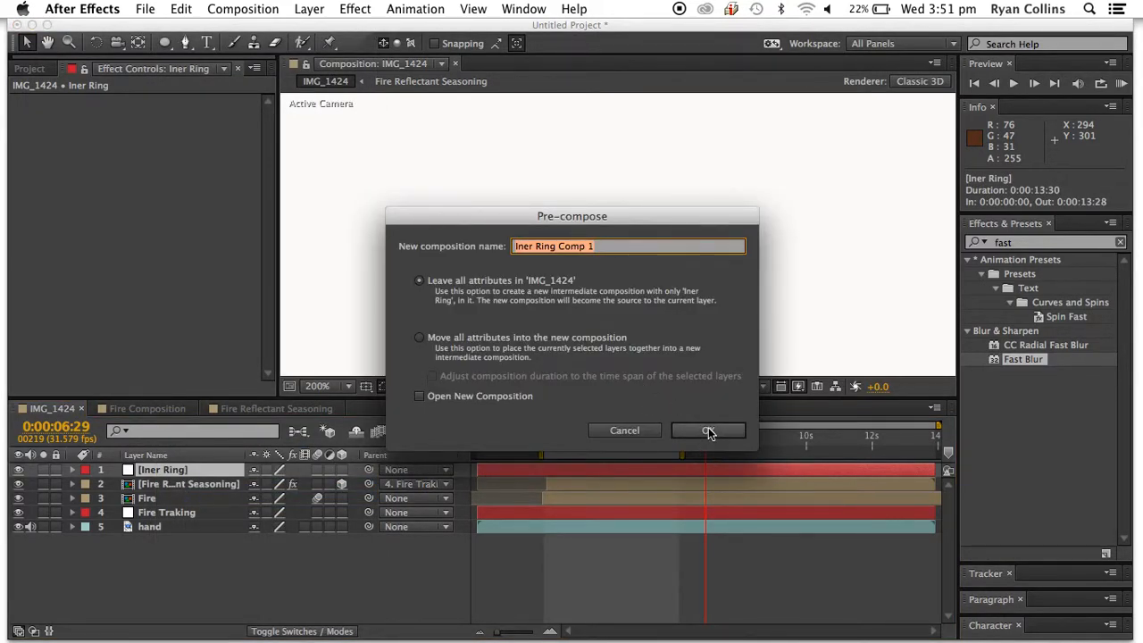
pyautogui.click(712, 432)
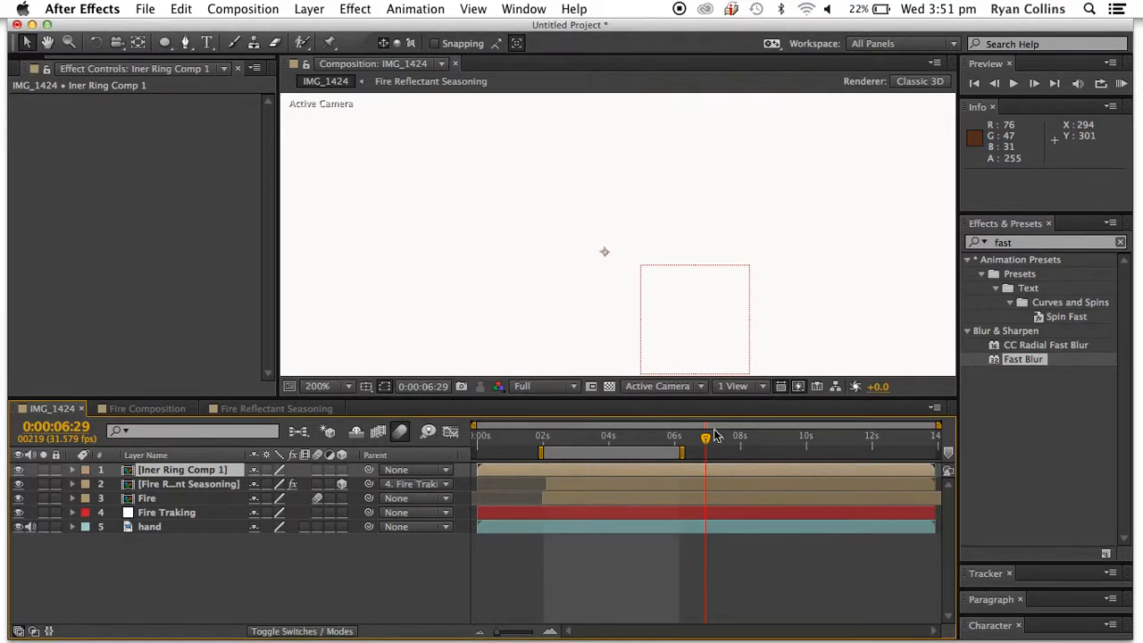
pyautogui.doubleClick(183, 470)
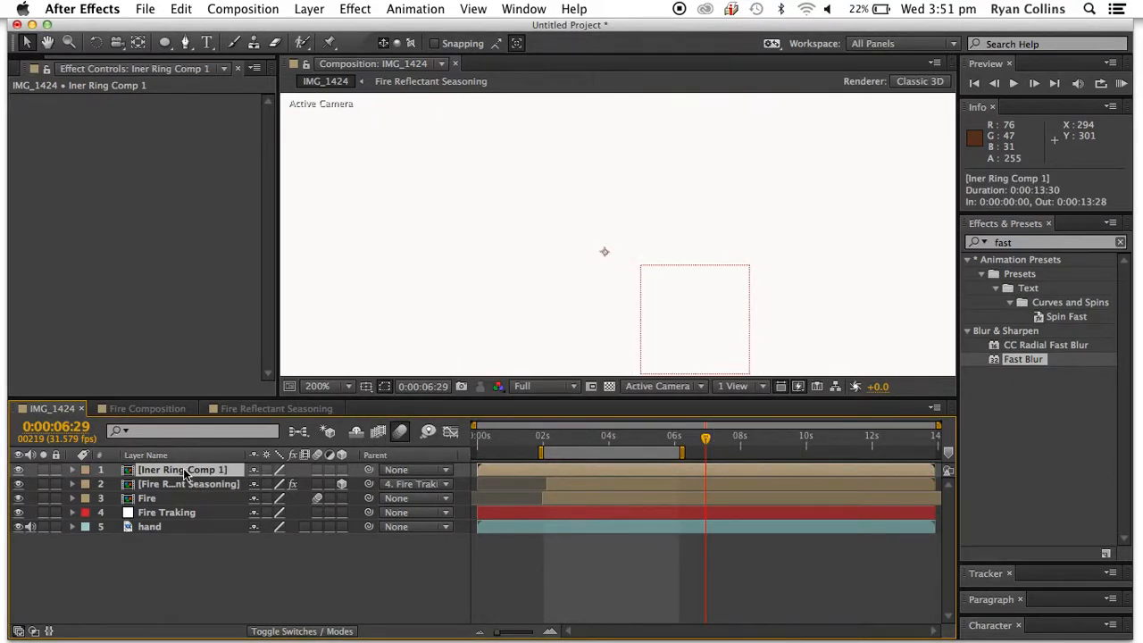
# Mask the Iner Ring solid with an ellipse about 160 px wide and 152 px high near the frame's centre
pyautogui.click(165, 43)
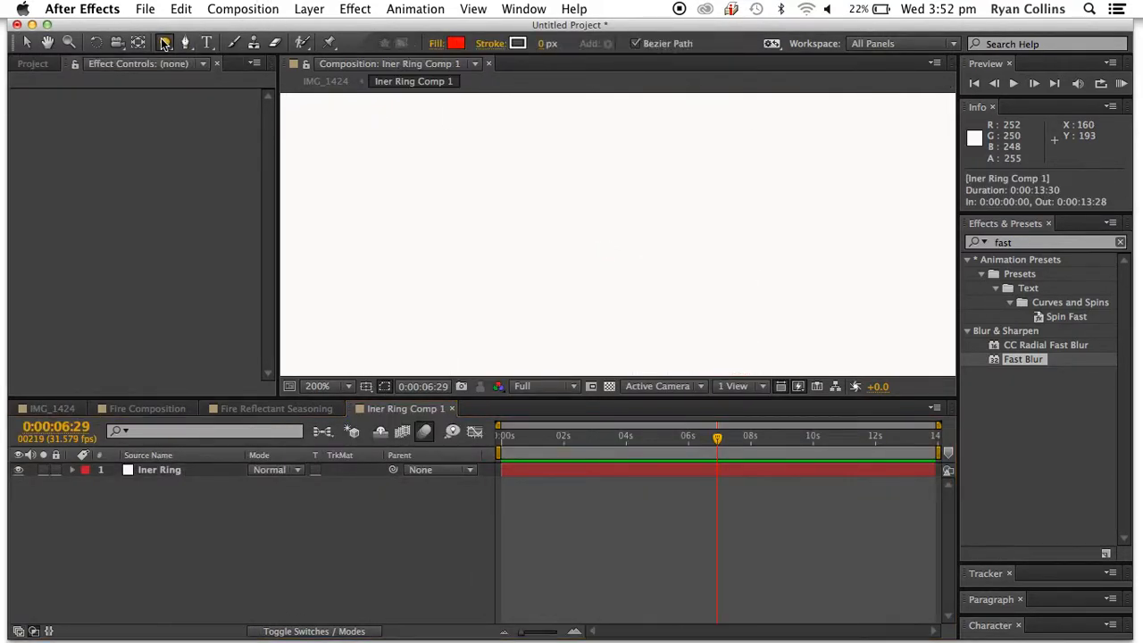
pyautogui.click(552, 471)
pyautogui.moveTo(518, 121); pyautogui.dragTo(788, 377)
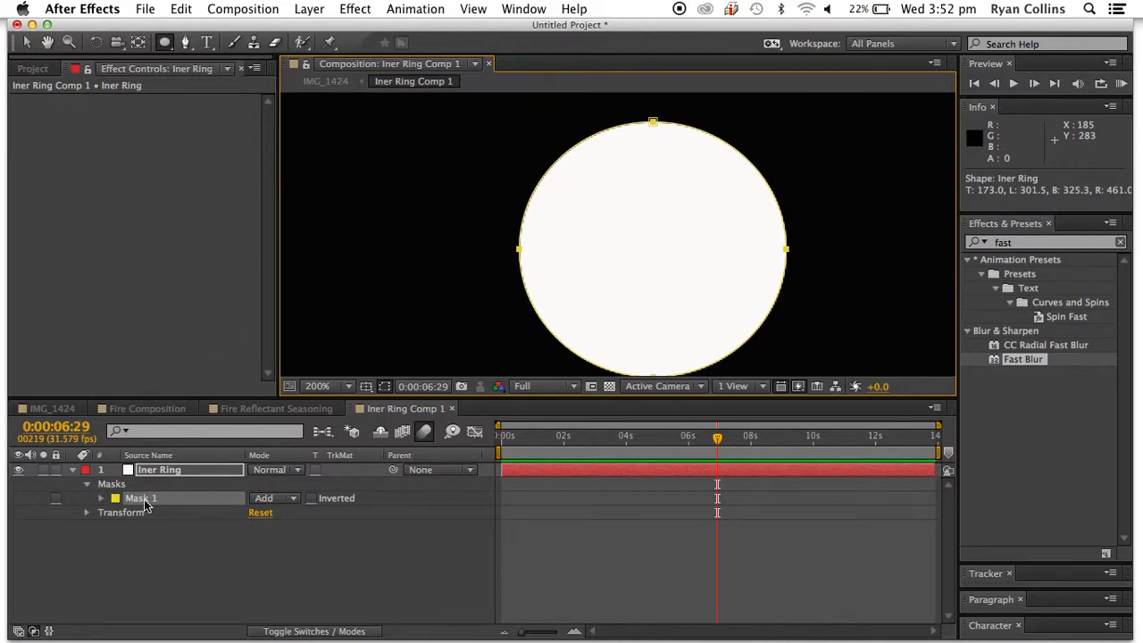
# Duplicate the ellipse mask, set the copy to Subtract, and give it a Mask Expansion of -2.0 pixels to form a thin ring
pyautogui.press('super+d')
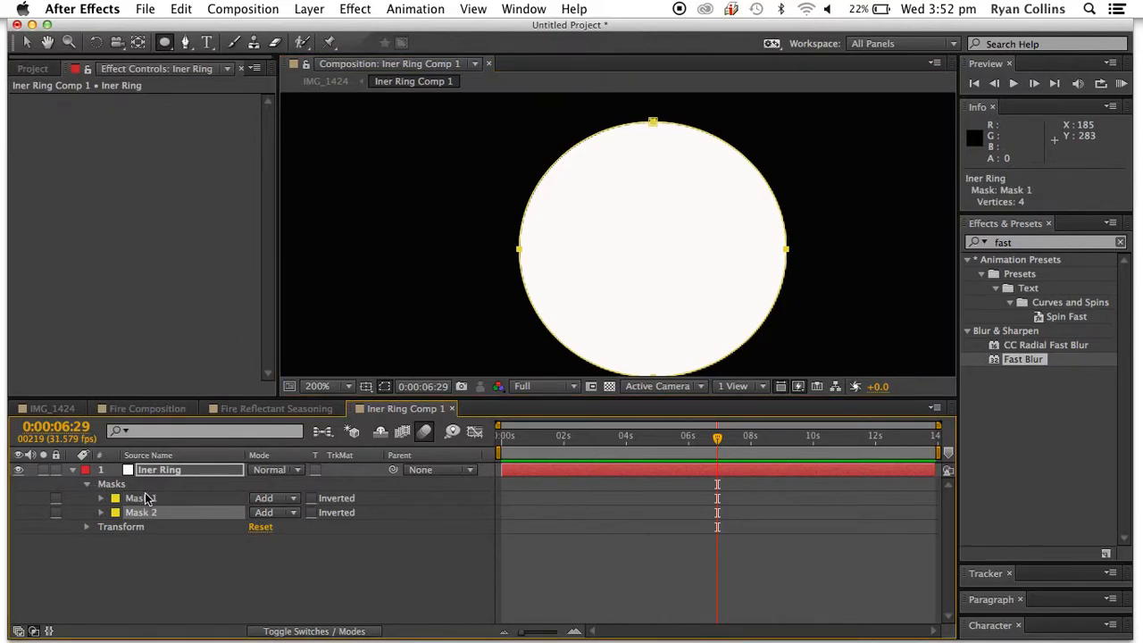
pyautogui.click(294, 513)
pyautogui.click(289, 558)
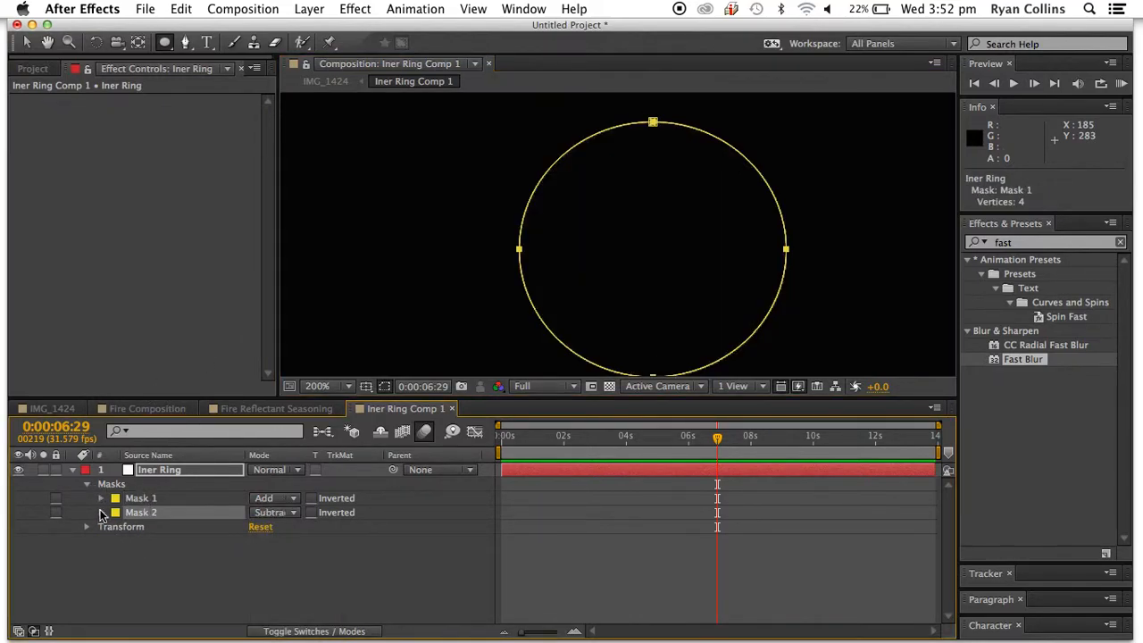
pyautogui.click(101, 512)
pyautogui.moveTo(259, 579)
pyautogui.mouseDown()
pyautogui.moveTo(227, 571)
pyautogui.moveTo(259, 573)
pyautogui.mouseUp()
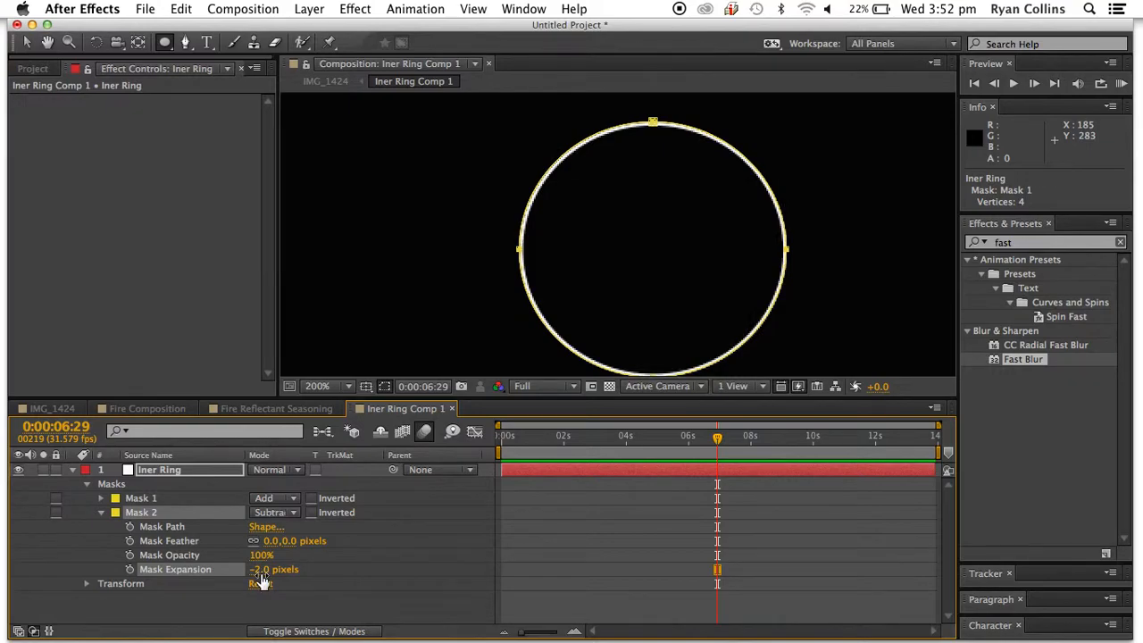
pyautogui.click(316, 323)
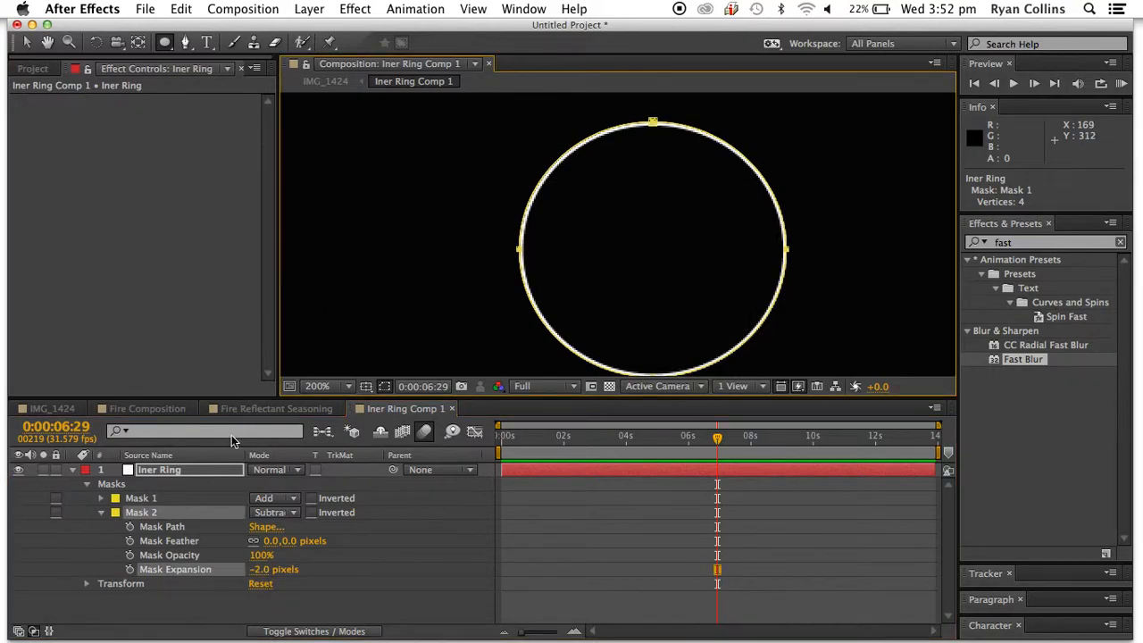
pyautogui.press('v')
pyautogui.click(72, 471)
pyautogui.click(401, 304)
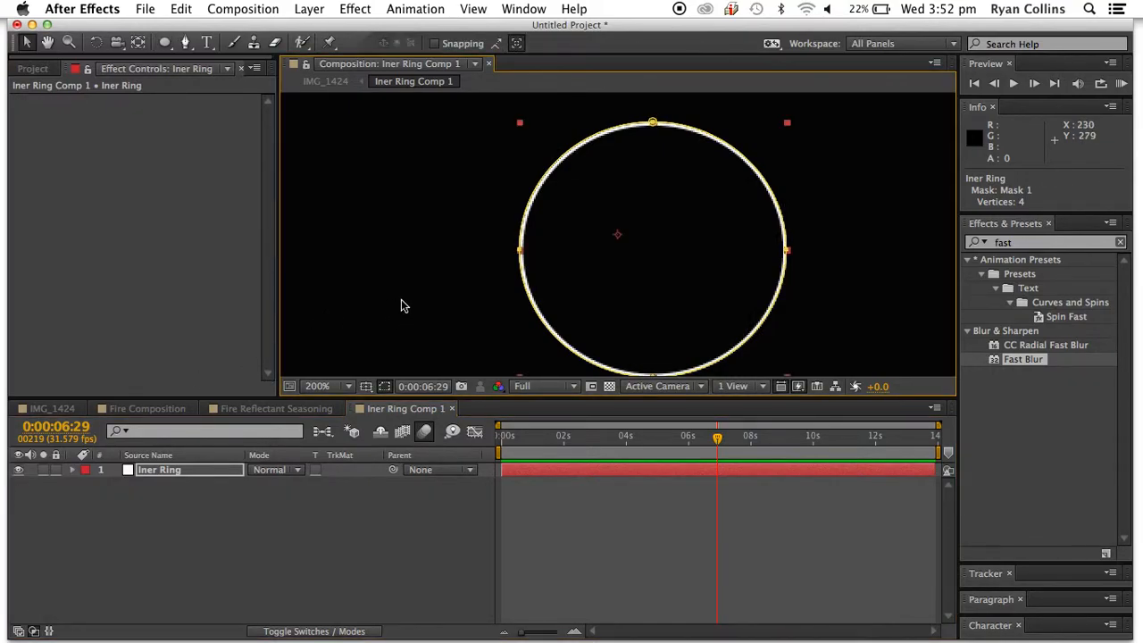
pyautogui.press(',')
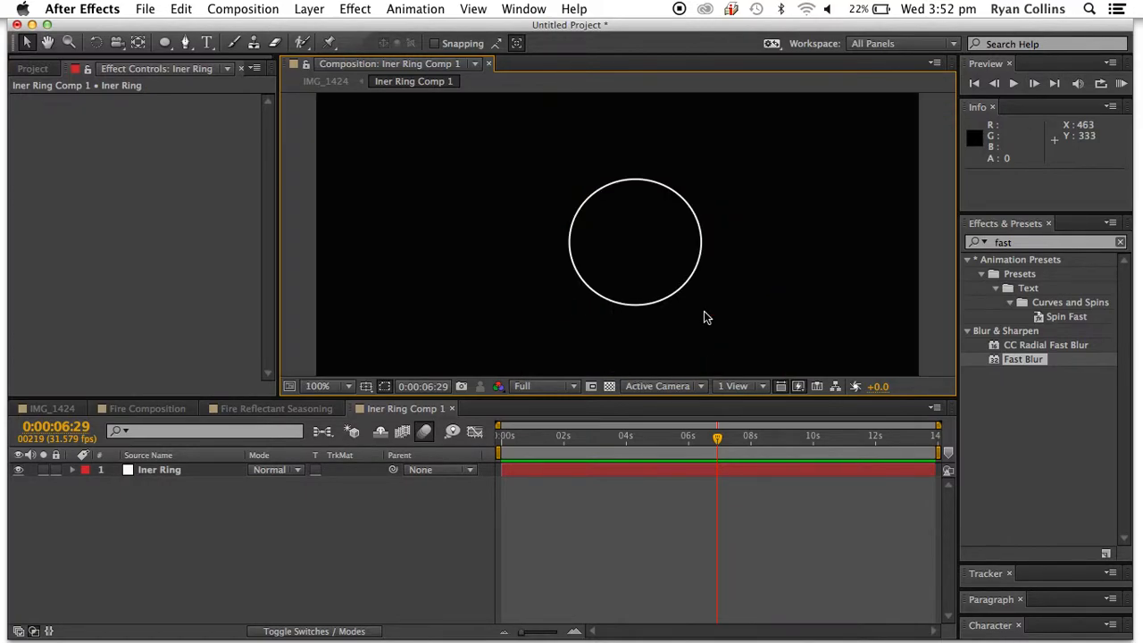
# Return to IMG_1424, trim the start of Iner Ring Comp 1 to 0:00:02:03, and play the composite
pyautogui.click(49, 409)
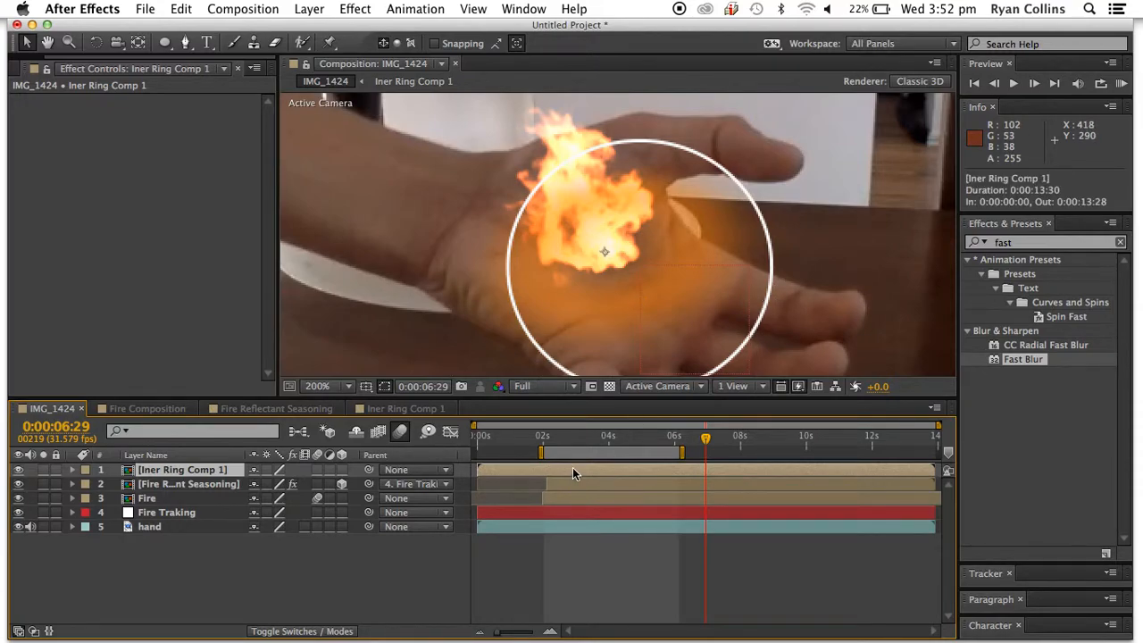
pyautogui.moveTo(704, 440); pyautogui.dragTo(548, 441)
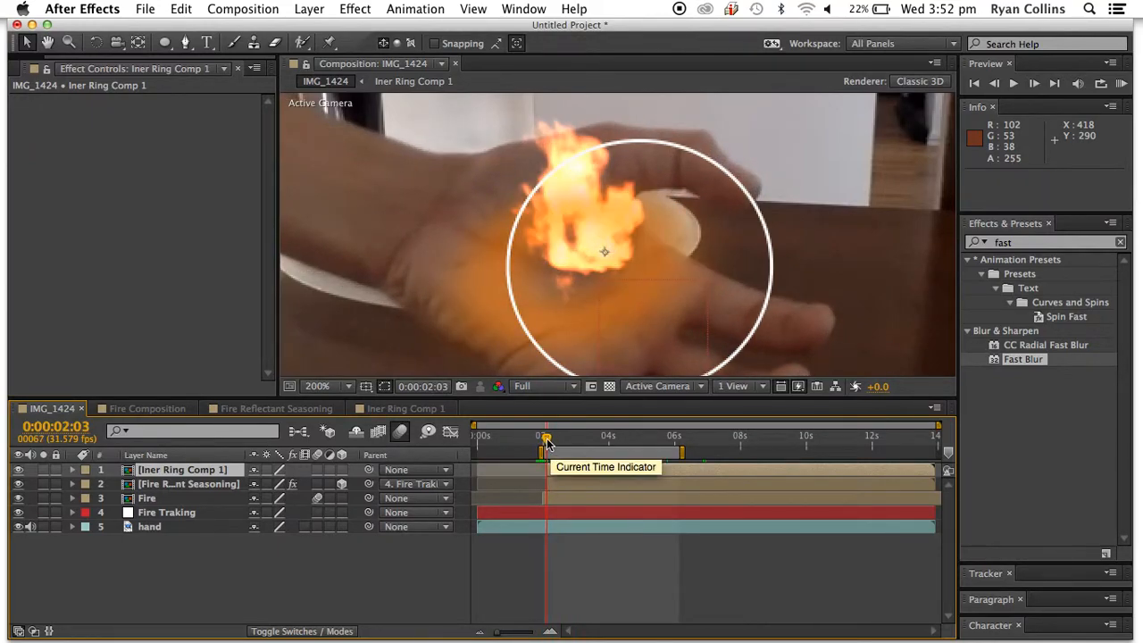
pyautogui.press('space')
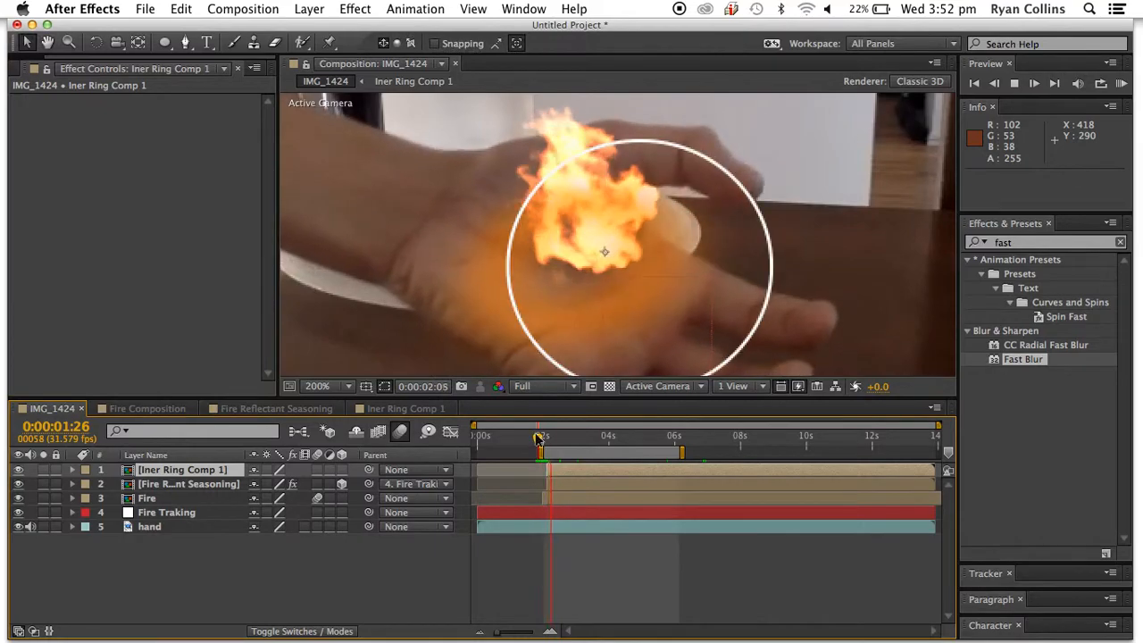
# At 0:00:02:12, make Iner Ring Comp 1 a 3D layer with X Rotation 69.0° and Y Rotation 0.0°
pyautogui.moveTo(558, 438); pyautogui.dragTo(555, 439)
pyautogui.click(342, 471)
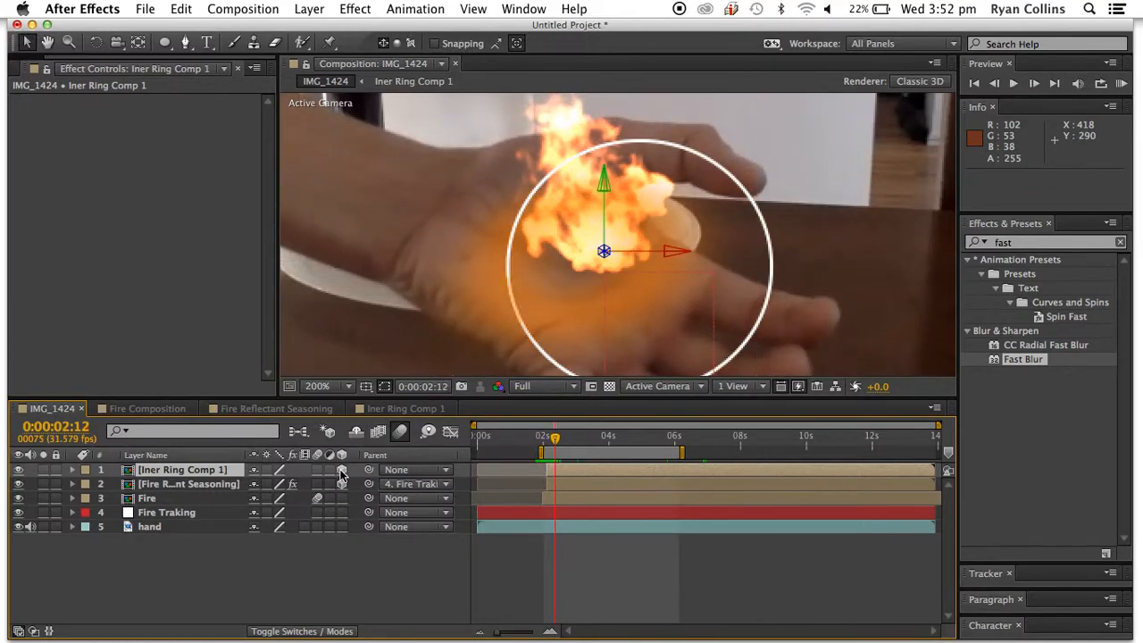
pyautogui.press('r')
pyautogui.moveTo(275, 514); pyautogui.dragTo(334, 489)
pyautogui.click(283, 515)
pyautogui.write('0')
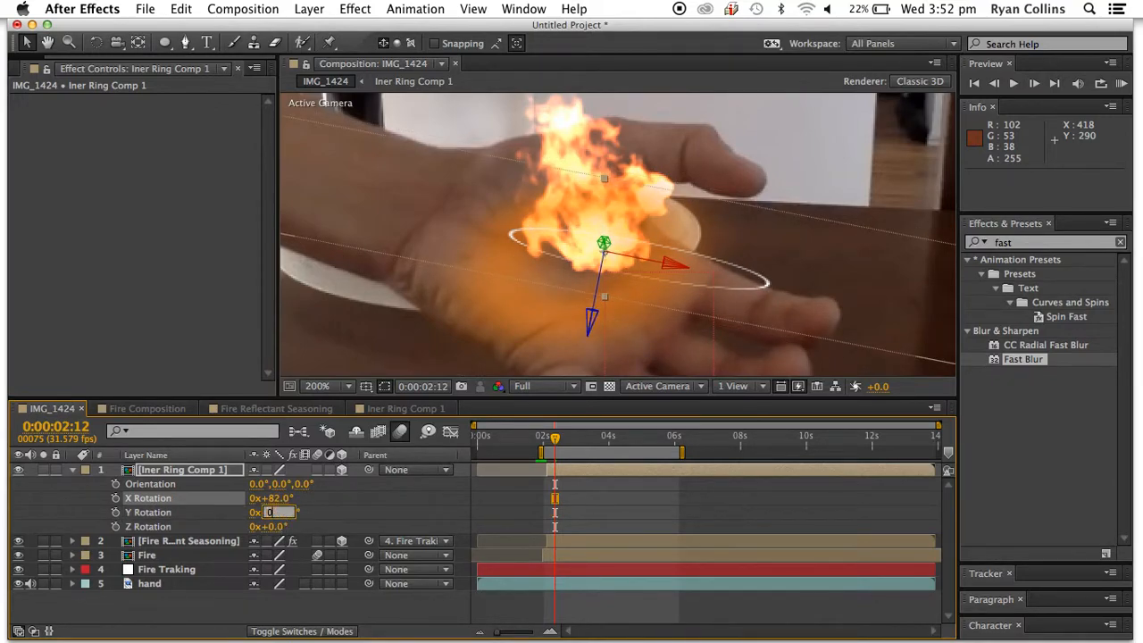
pyautogui.press('Return')
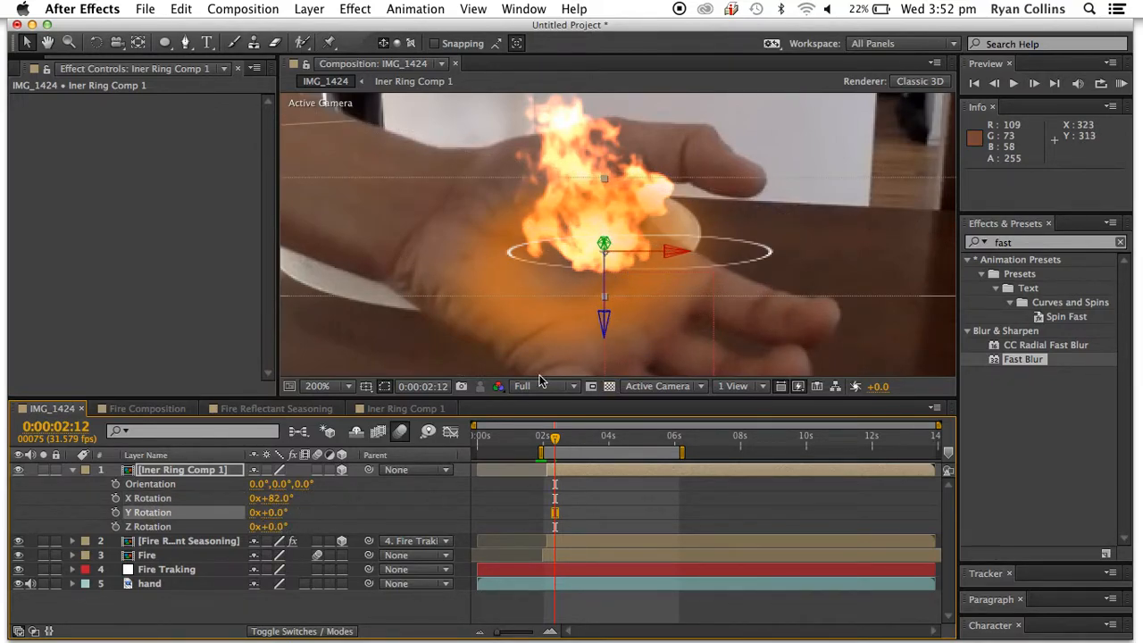
pyautogui.click(278, 497)
pyautogui.moveTo(278, 497); pyautogui.dragTo(266, 497)
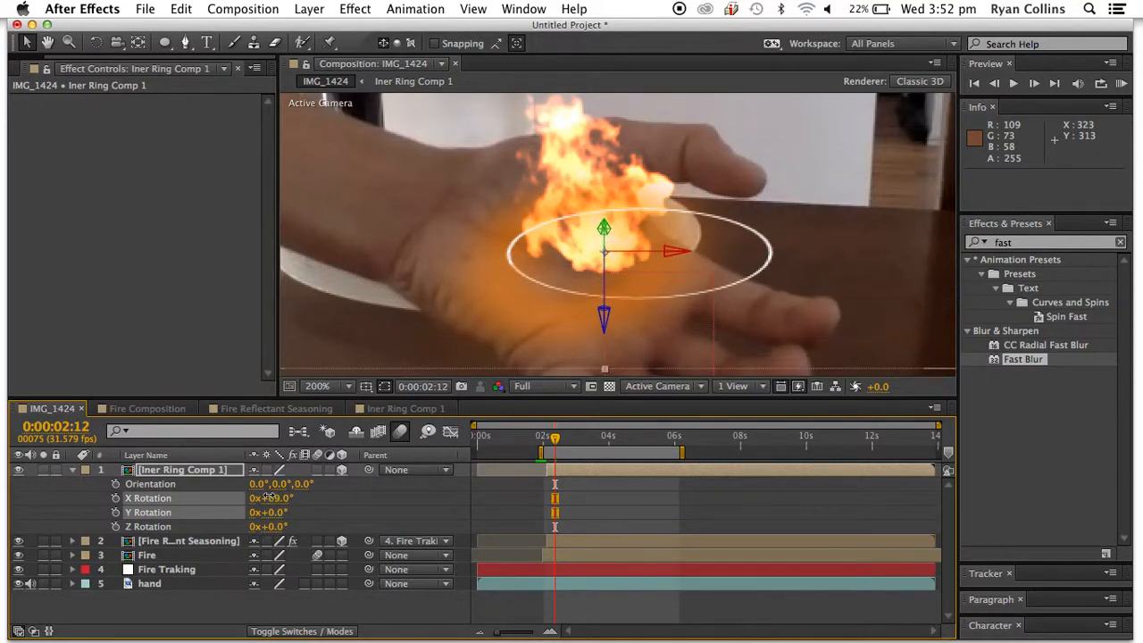
# Move the anchor point of Iner Ring Comp 1 to the ring's centre and reposition the layer under the flames at 345.1, 246.6, 0.0
pyautogui.click(138, 42)
pyautogui.moveTo(604, 252); pyautogui.dragTo(638, 253)
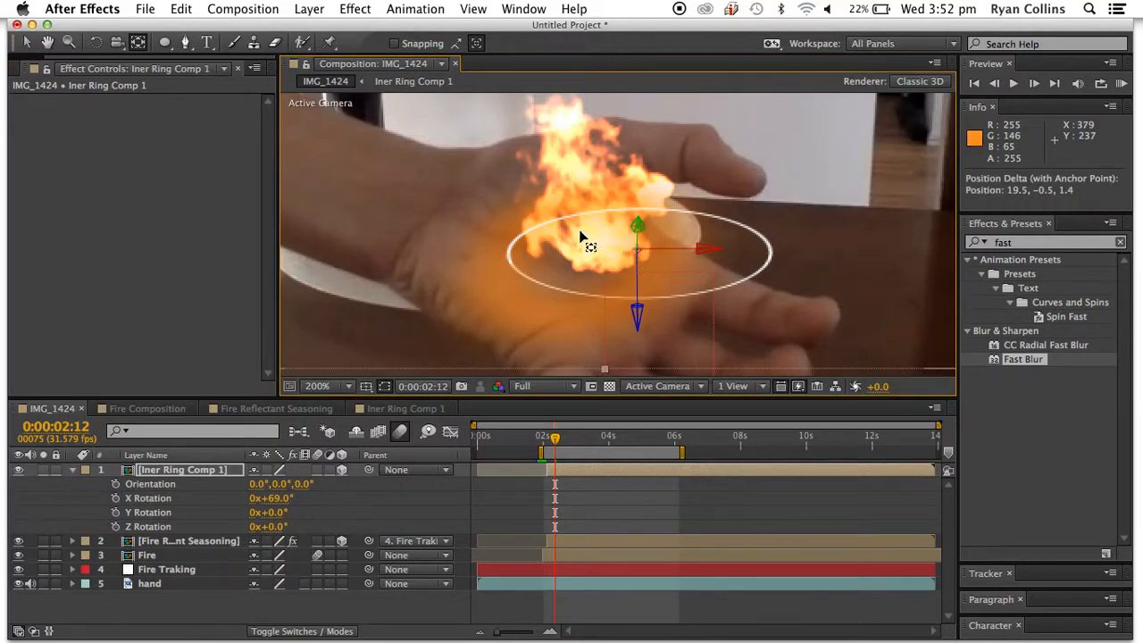
pyautogui.press('v')
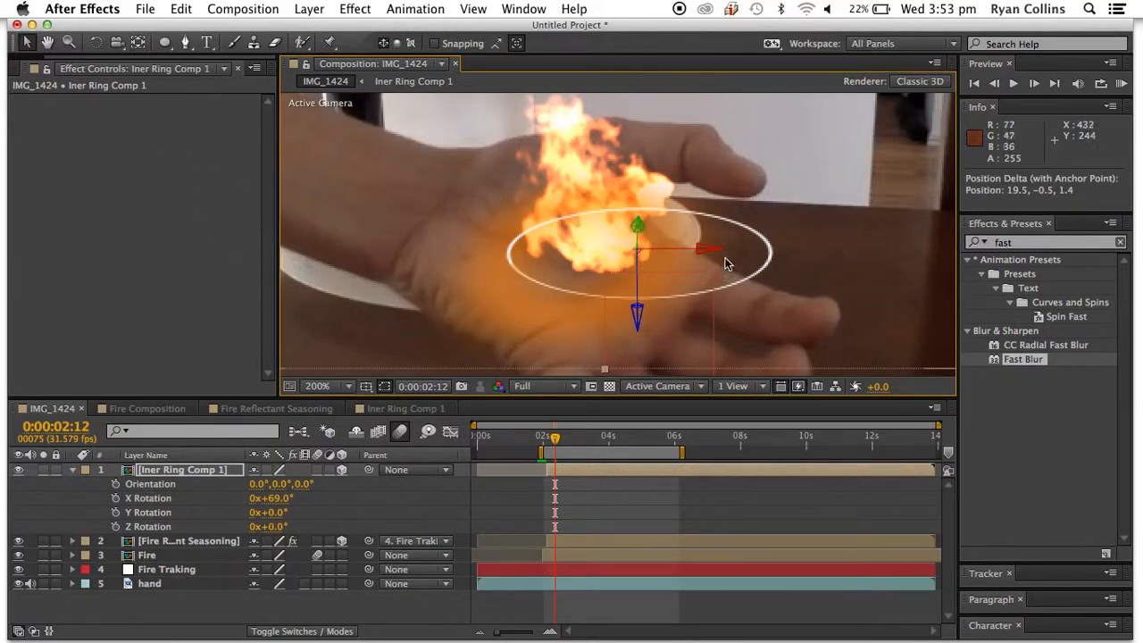
pyautogui.moveTo(663, 259); pyautogui.dragTo(605, 271)
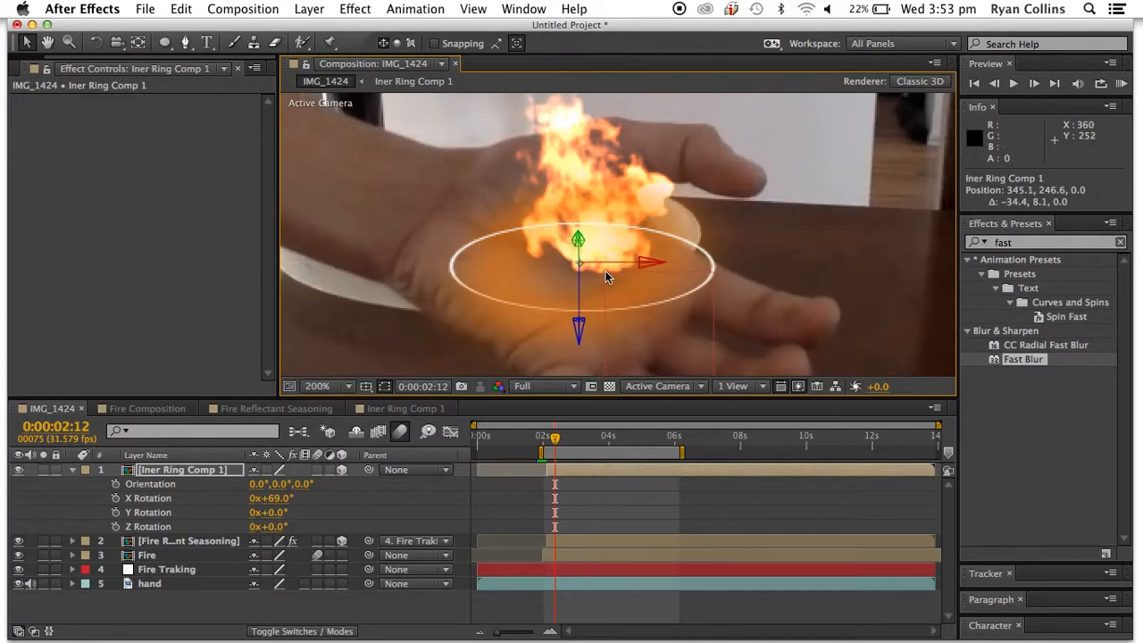
# Scale Iner Ring Comp 1 to 43.0% and apply Fast Blur with Blurriness 22.0
pyautogui.click(72, 470)
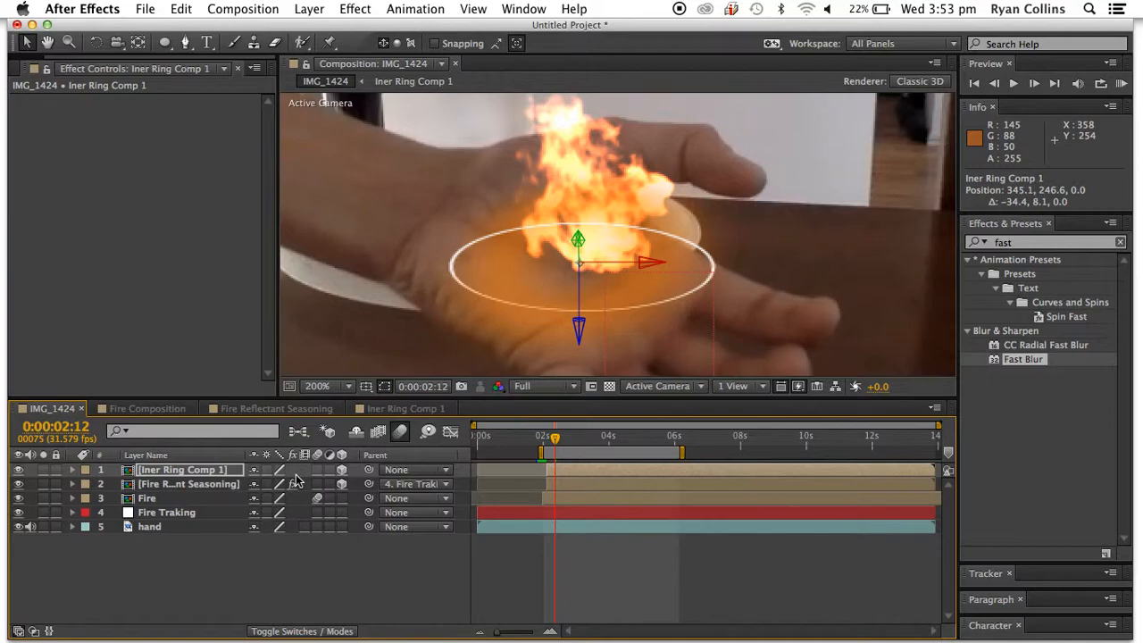
pyautogui.press('s')
pyautogui.moveTo(330, 487); pyautogui.dragTo(284, 484)
pyautogui.moveTo(1007, 367); pyautogui.dragTo(586, 483)
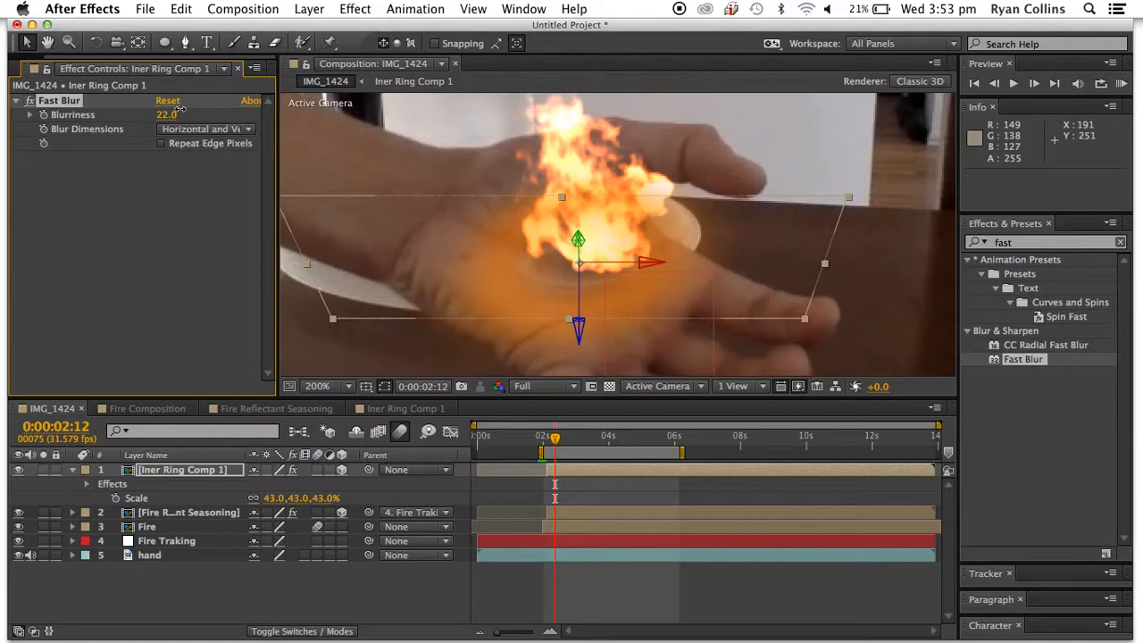
pyautogui.click(194, 365)
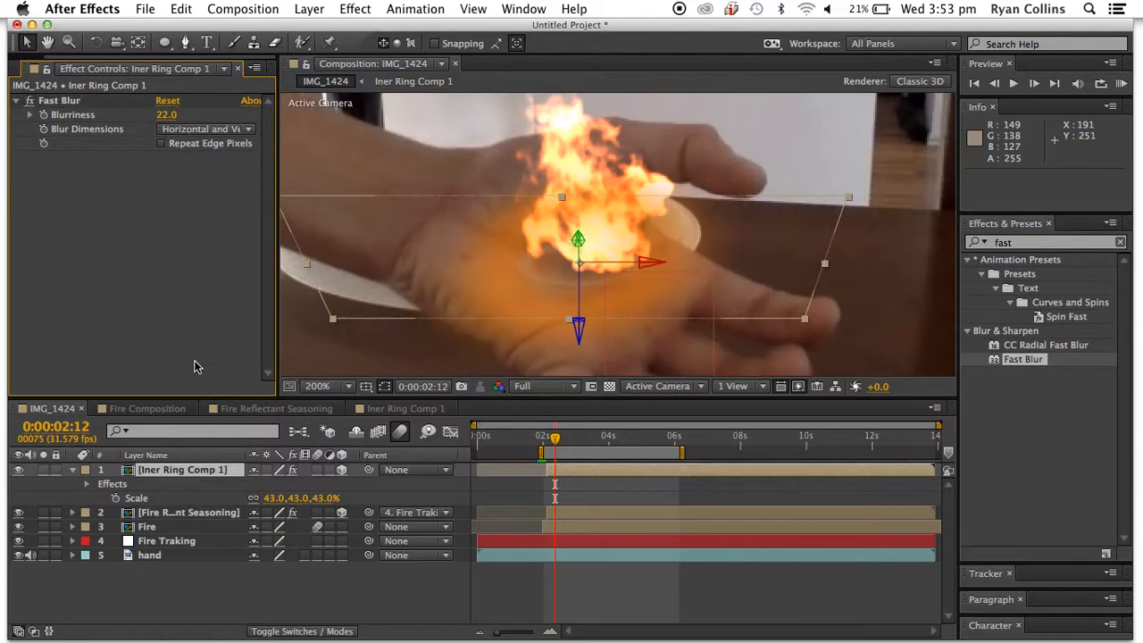
# Inspect the blurred ring up close, parent Iner Ring Comp 1 to Fire Traking, and scrub ahead to check the tracking
pyautogui.click(71, 470)
pyautogui.press('.')
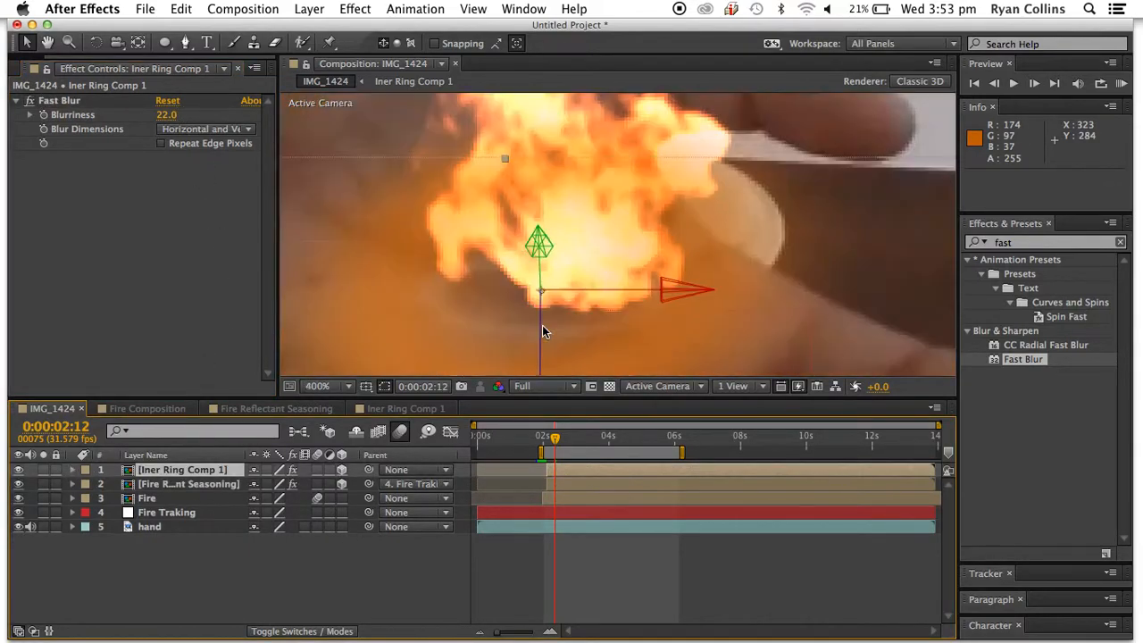
pyautogui.press(',')
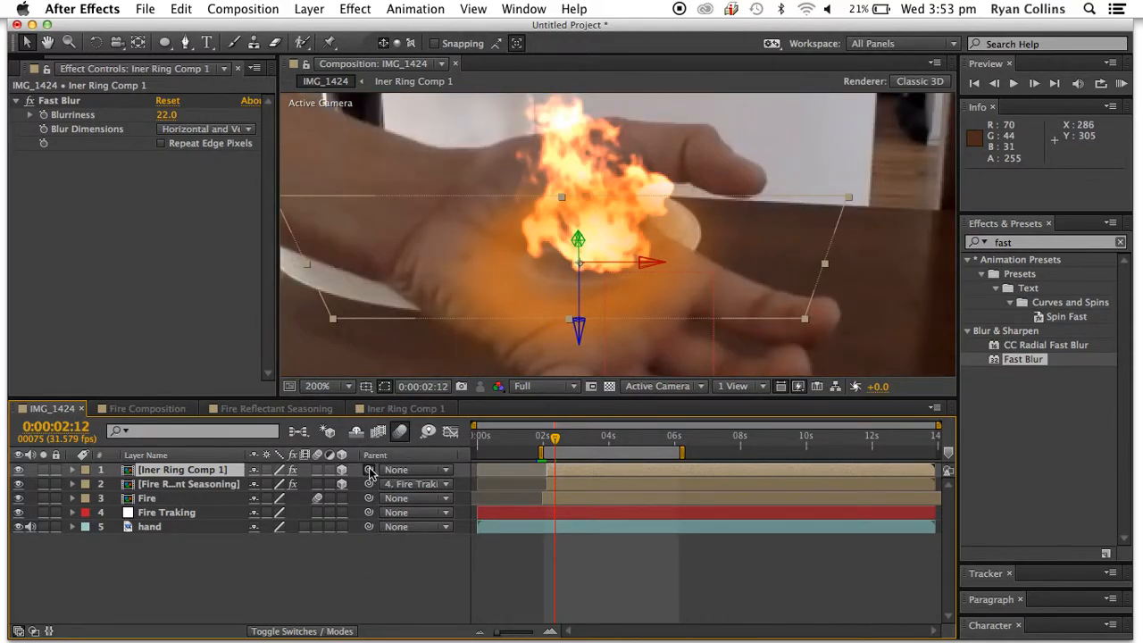
pyautogui.moveTo(344, 483); pyautogui.dragTo(211, 515)
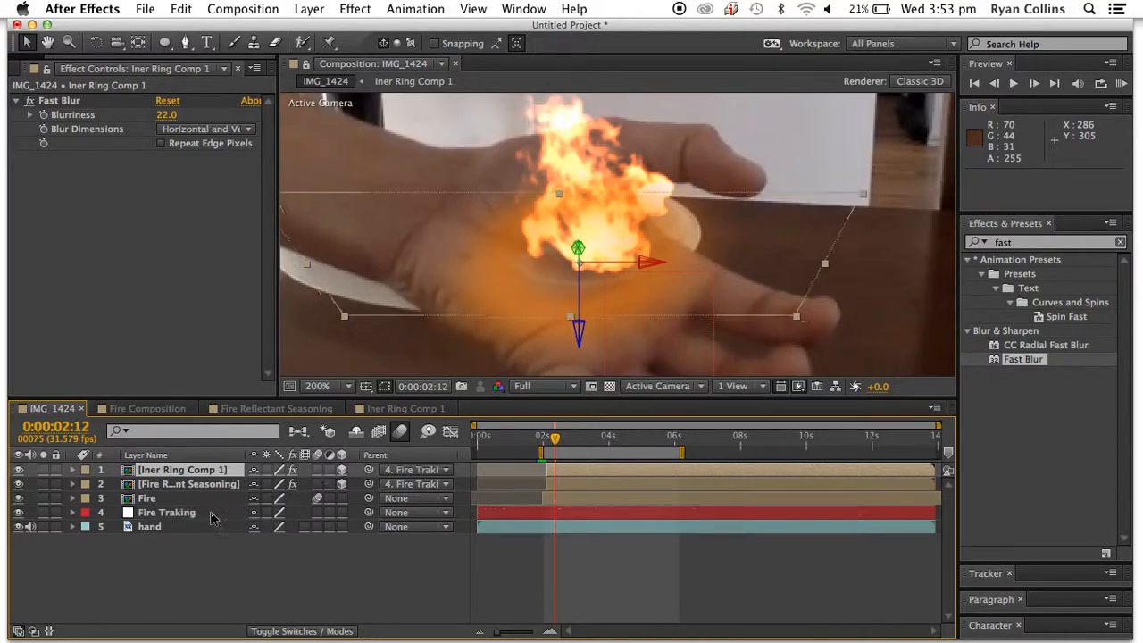
pyautogui.click(397, 622)
pyautogui.moveTo(554, 440); pyautogui.dragTo(579, 439)
# At 0:00:02:03, shift Iner Ring Comp 1 down and right beneath the flames to about -5.4, 5.4, 0.0
pyautogui.moveTo(582, 435); pyautogui.dragTo(547, 432)
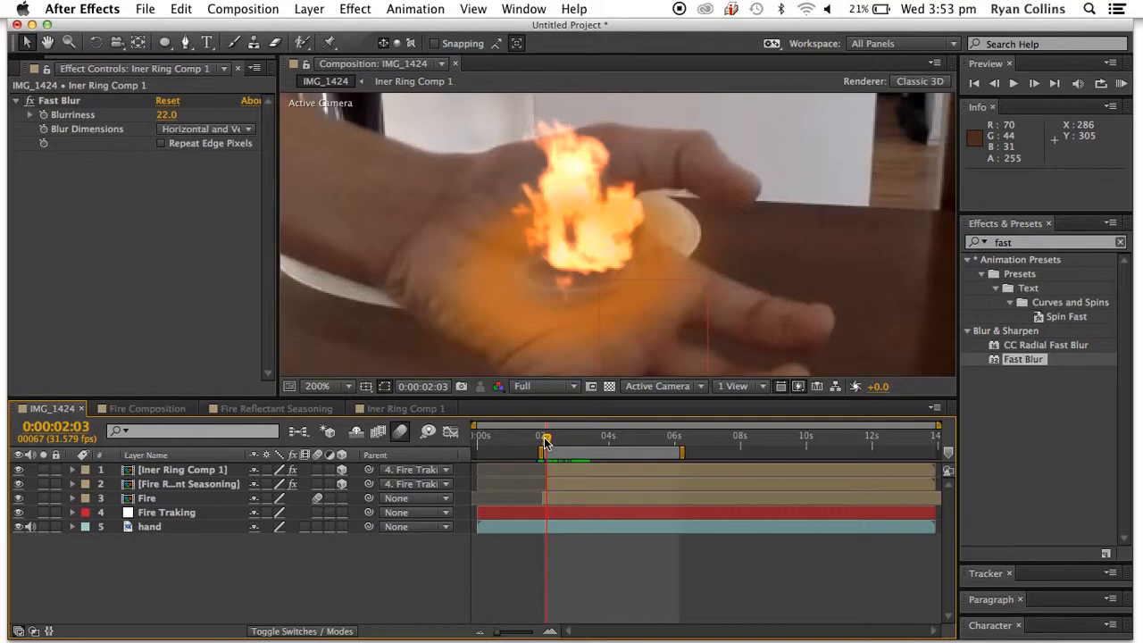
pyautogui.click(549, 294)
pyautogui.click(549, 292)
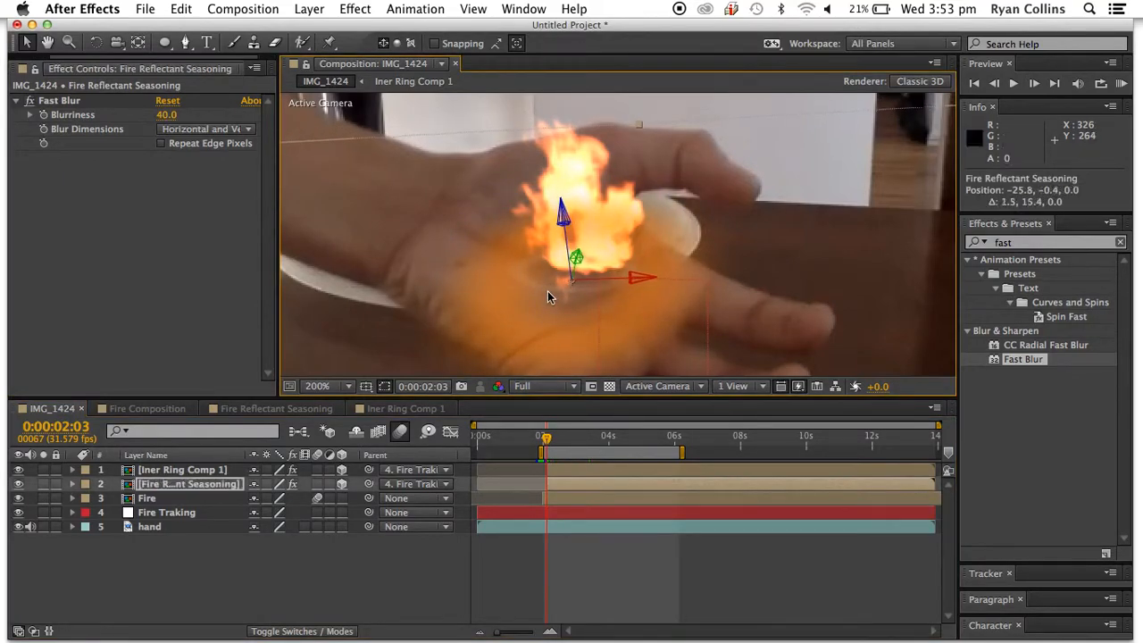
pyautogui.moveTo(550, 282); pyautogui.dragTo(574, 298)
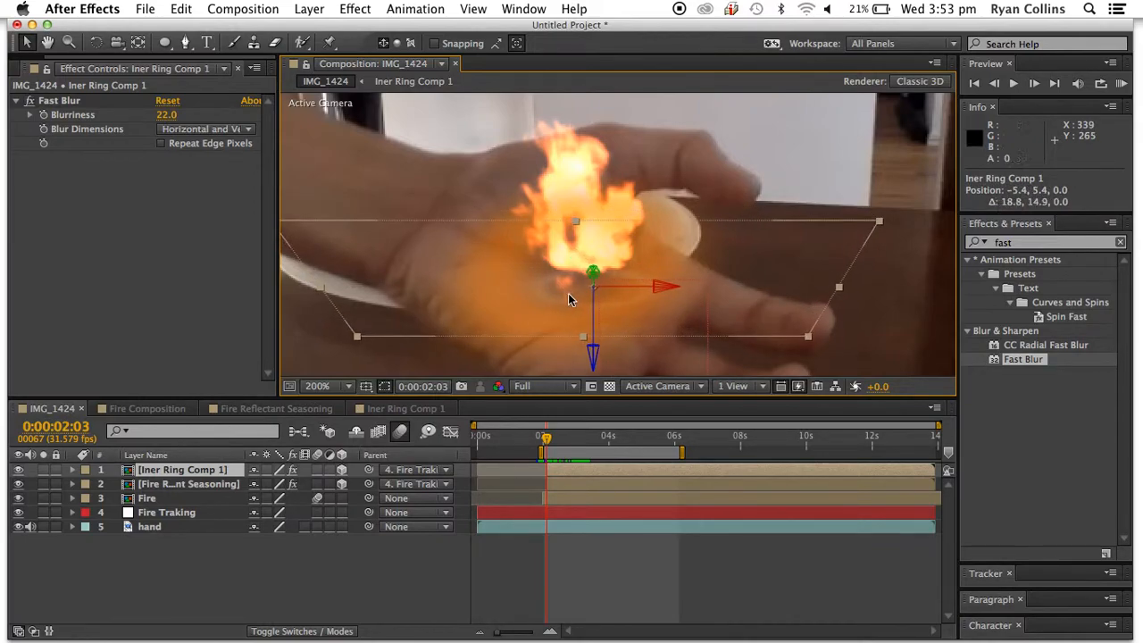
# Trim the starts of Iner Ring Comp 1 and Fire Reflectant Seasoning to 0:00:02:03 and check the composite at 0:00:03:02
pyautogui.moveTo(547, 438); pyautogui.dragTo(579, 482)
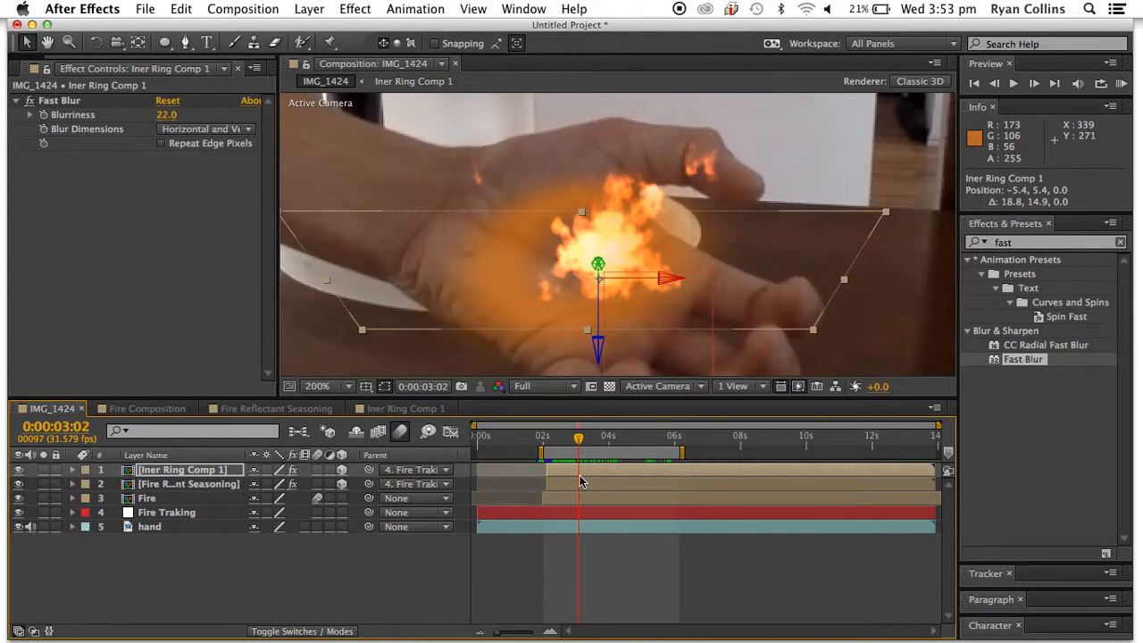
# Pre-compose all five layers of IMG_1424 into a new composition named Attributes, moving all attributes into it
pyautogui.click(149, 528)
pyautogui.keyDown('shift'); pyautogui.click(150, 477); pyautogui.keyUp('shift')
pyautogui.rightClick(150, 476)
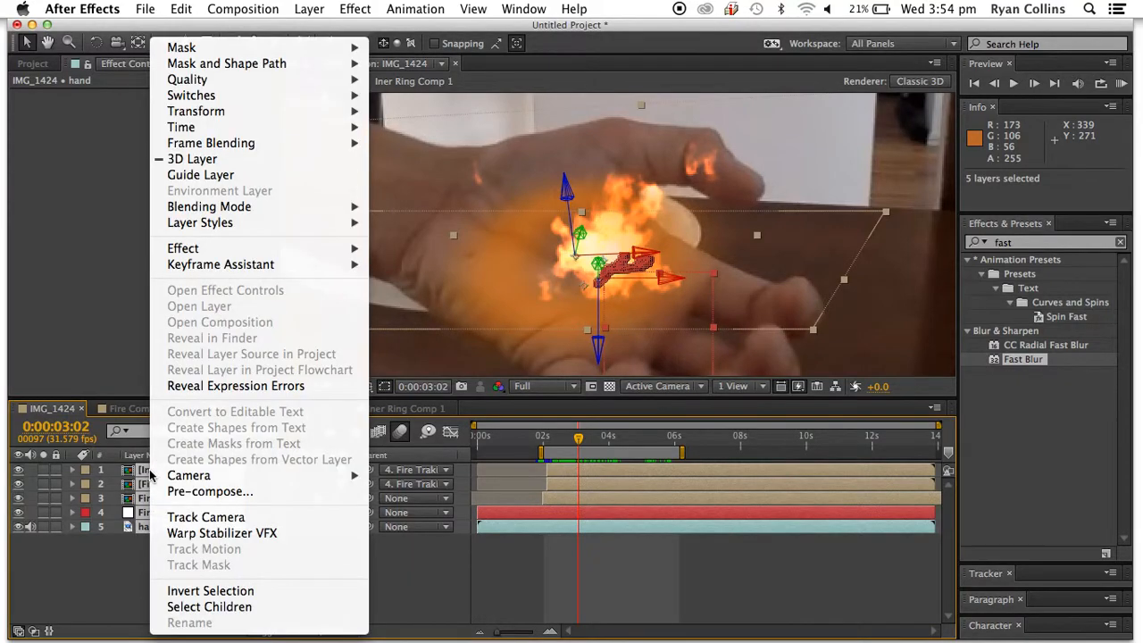
pyautogui.click(210, 491)
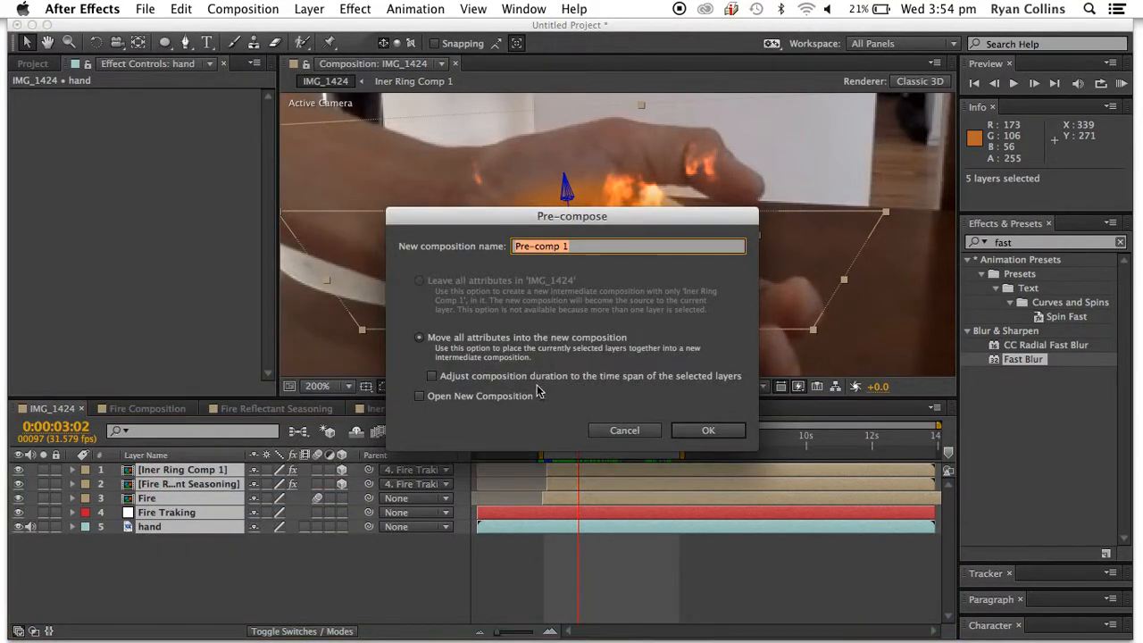
pyautogui.write('A')
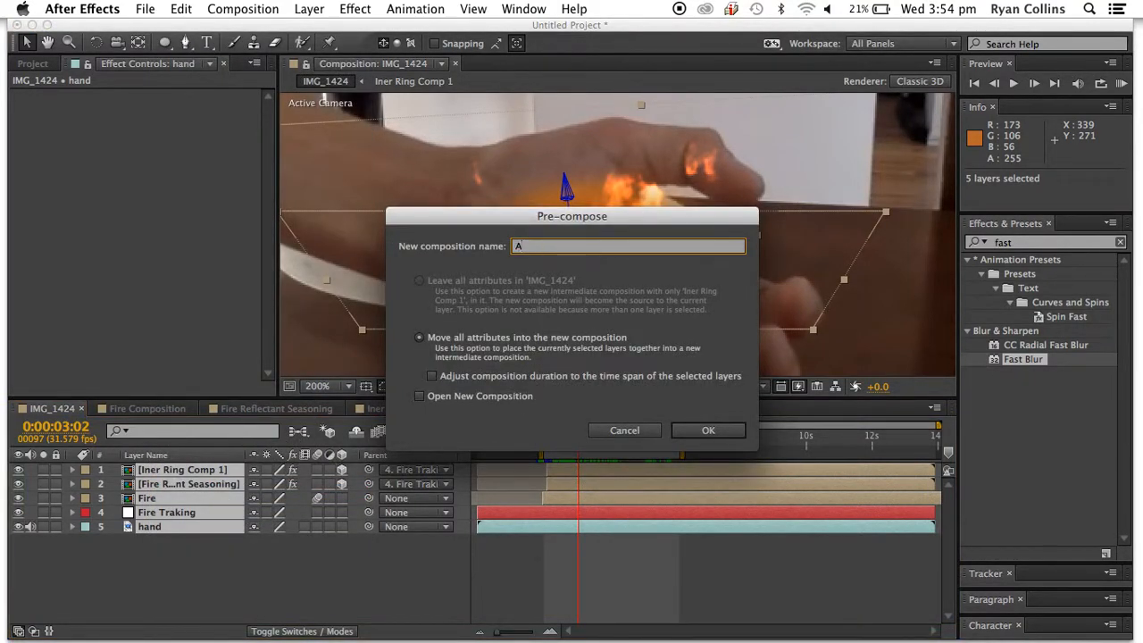
pyautogui.write('ttributes')
pyautogui.click(709, 430)
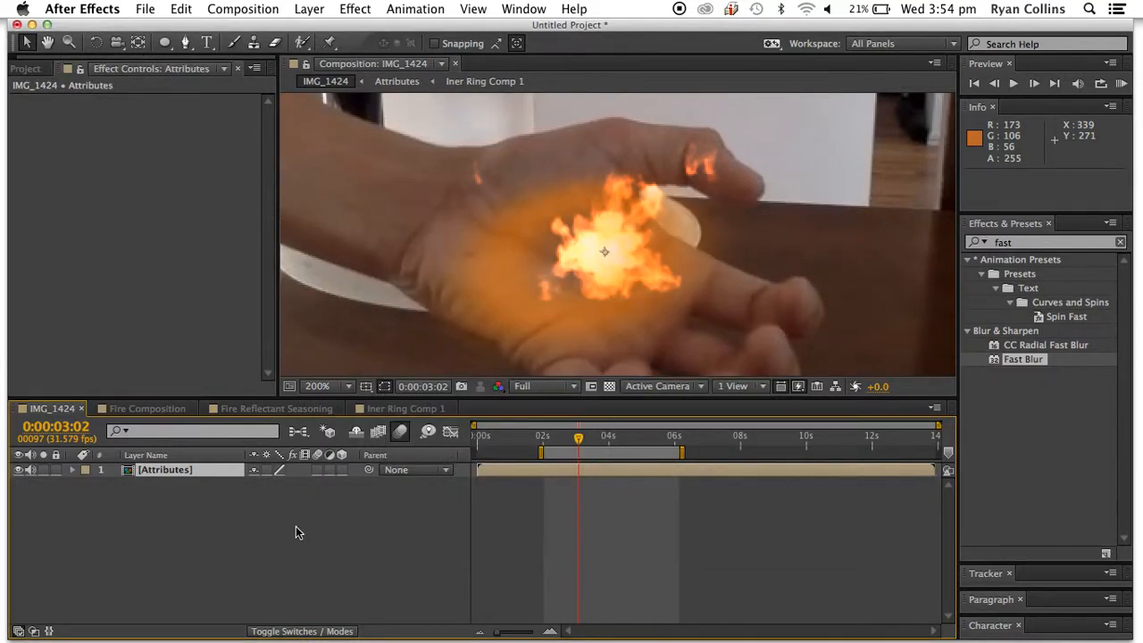
# Deselect the Attributes layer and look up the Smoke_Loop.mov source footage among the project items
pyautogui.click(202, 545)
pyautogui.click(26, 68)
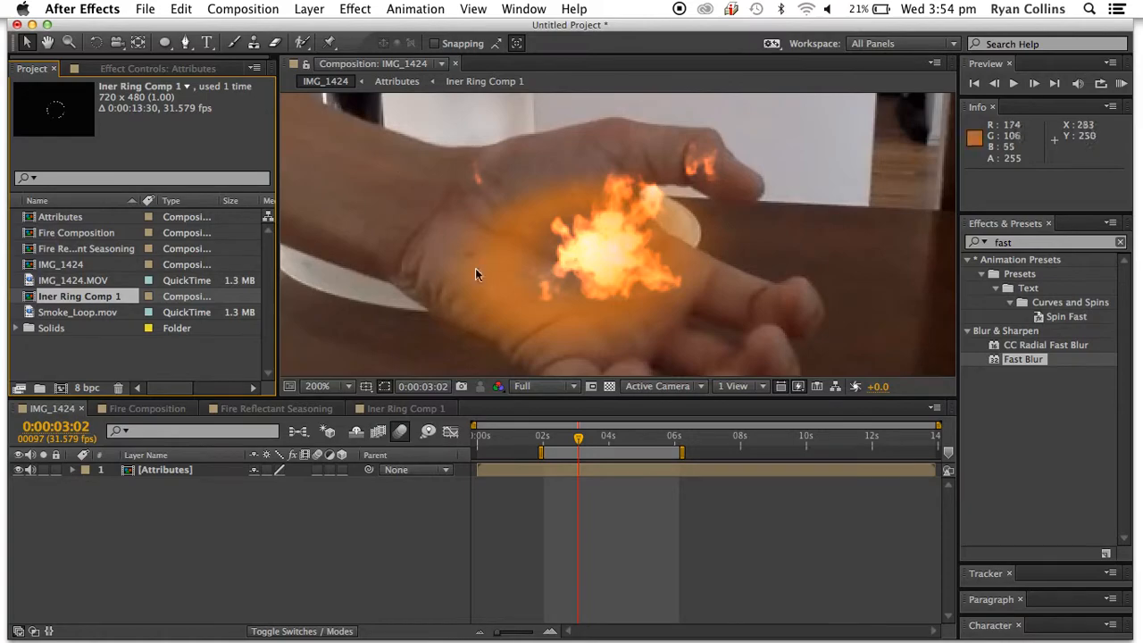
pyautogui.click(50, 314)
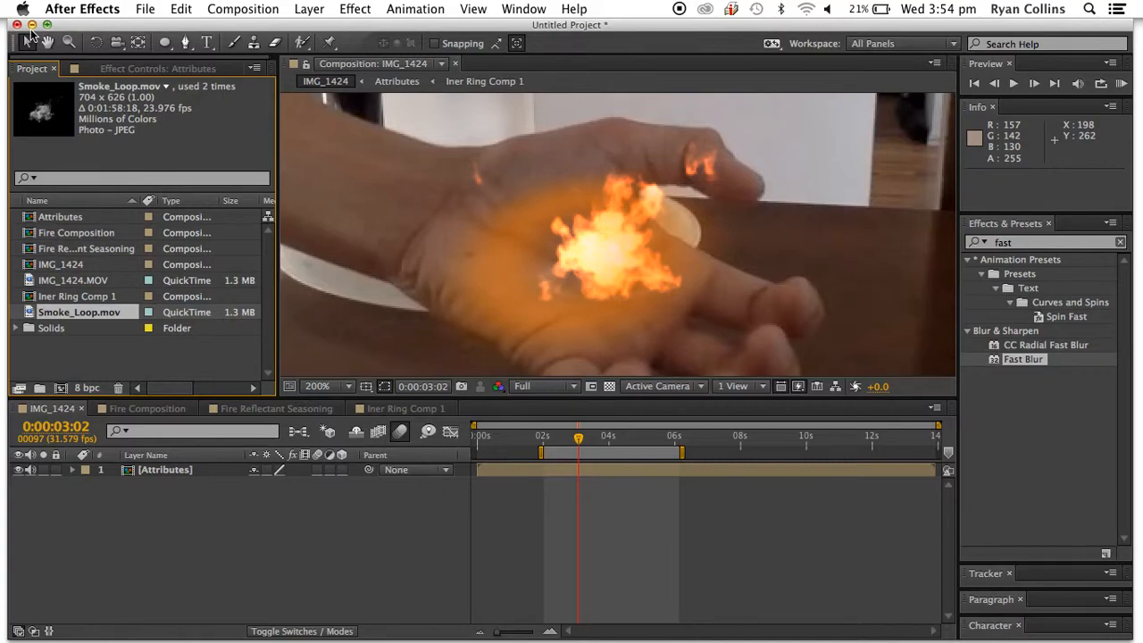
# Minimize the project window to reach the desktop and bring up the Dock
pyautogui.click(31, 24)
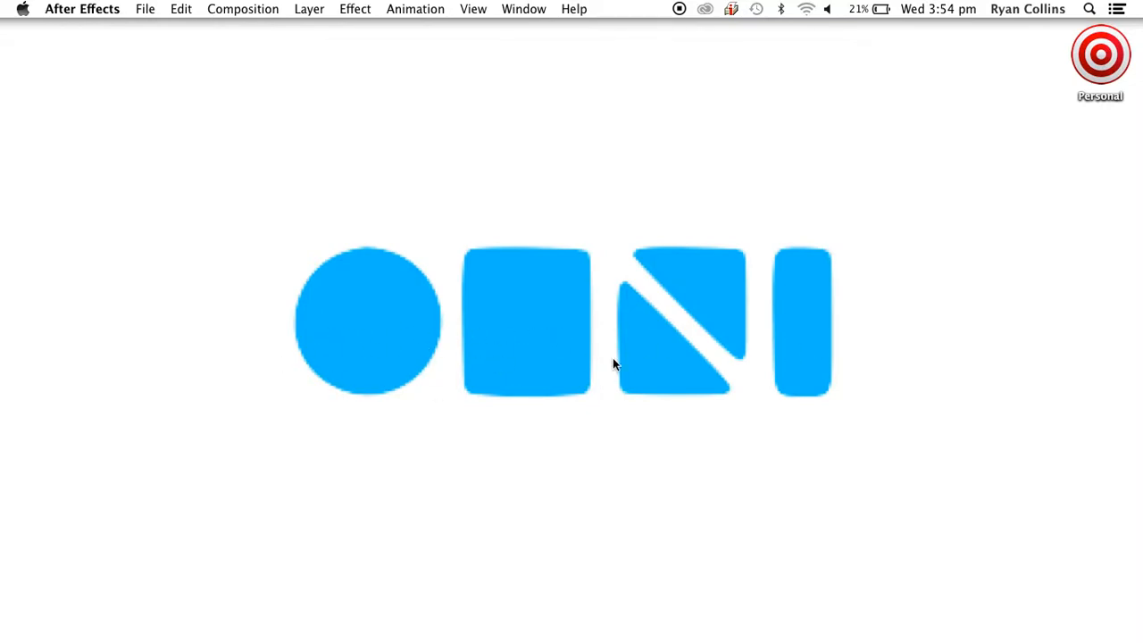
pyautogui.moveTo(477, 629)
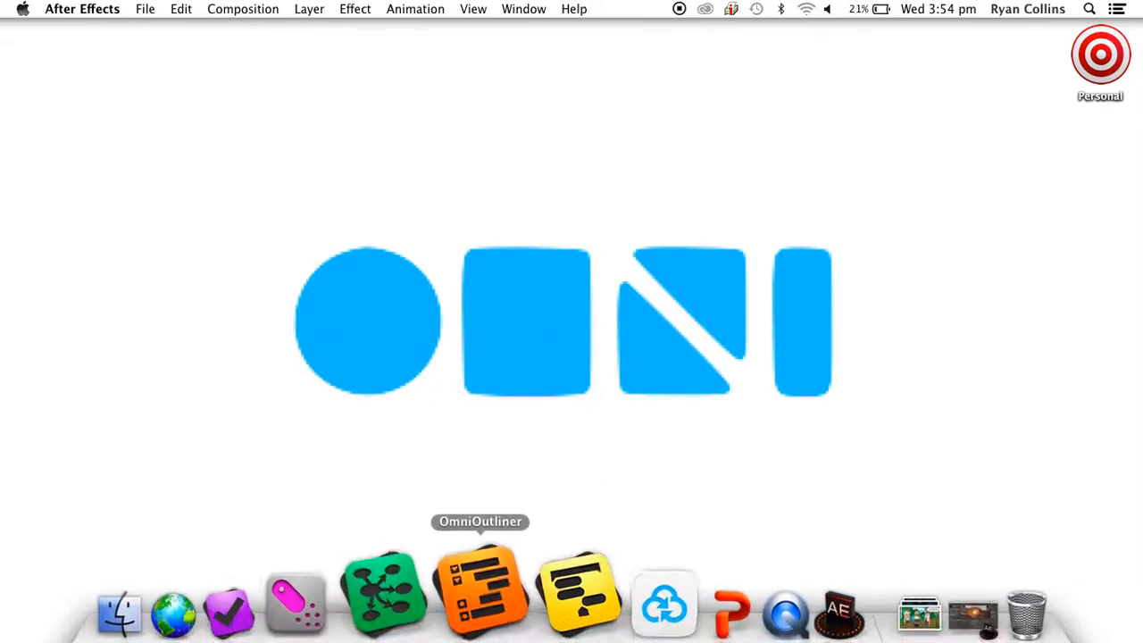